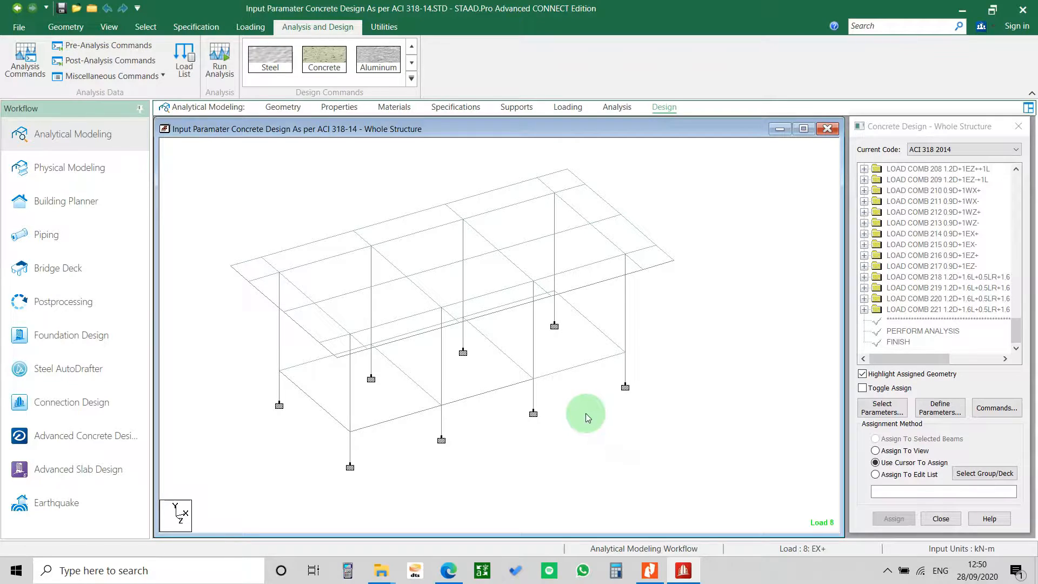
Step: Review the model's section properties, materials, specifications and supports, and expand the list of load cases
middle_click_drag(591, 445, 601, 457)
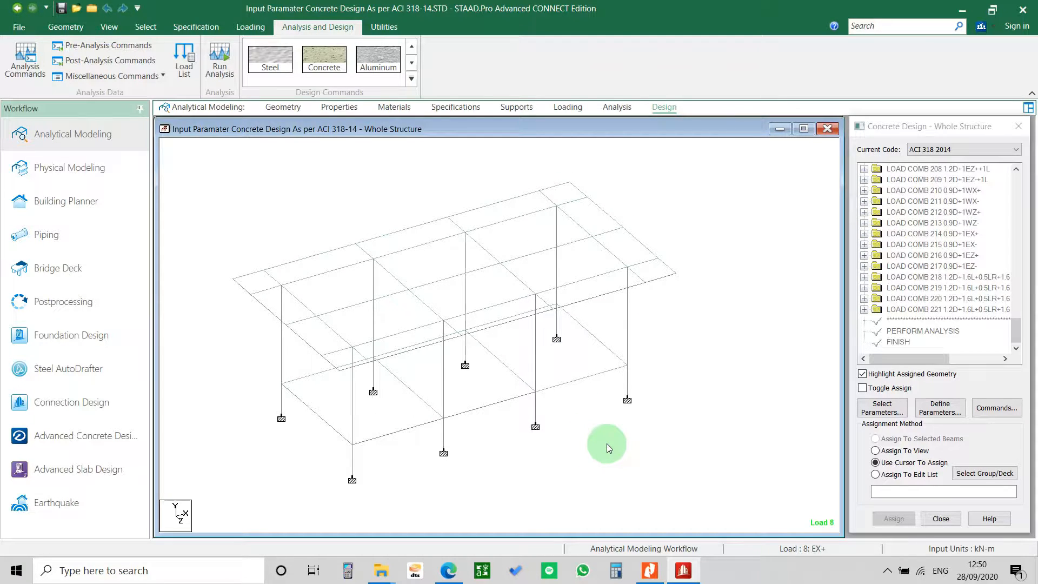
left_click(281, 106)
left_click(340, 107)
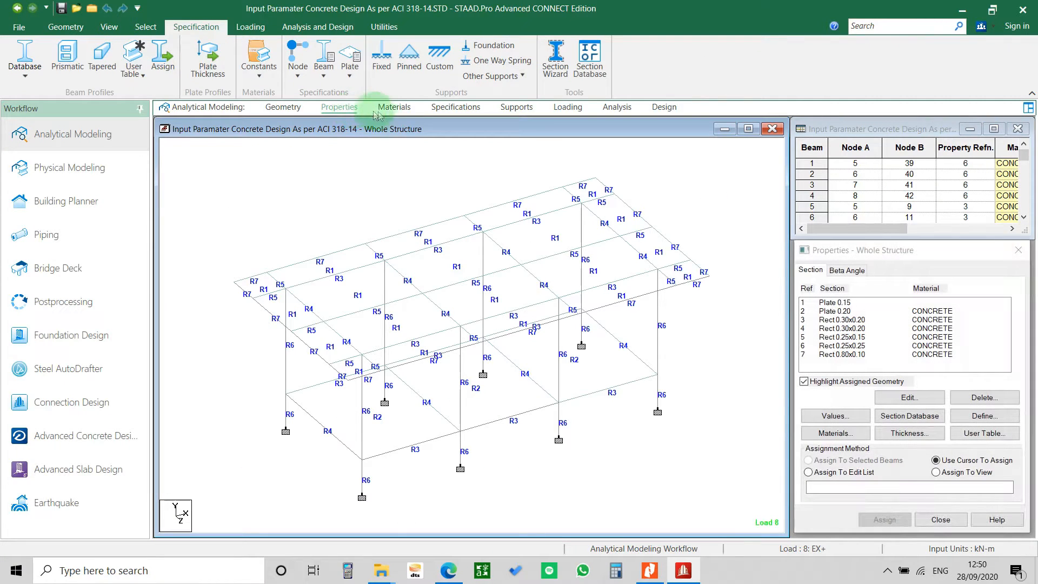
left_click(393, 107)
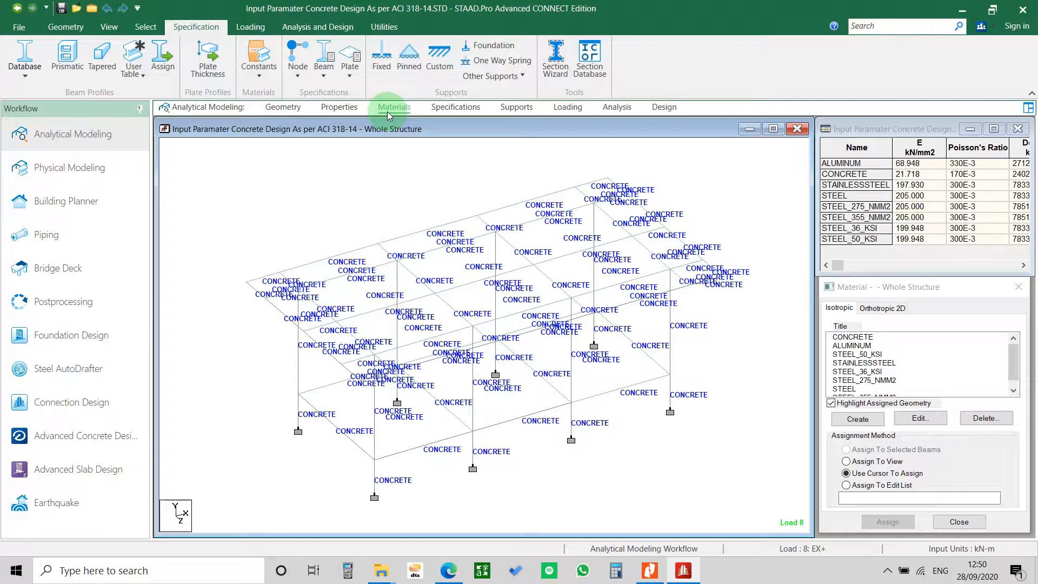
left_click(457, 107)
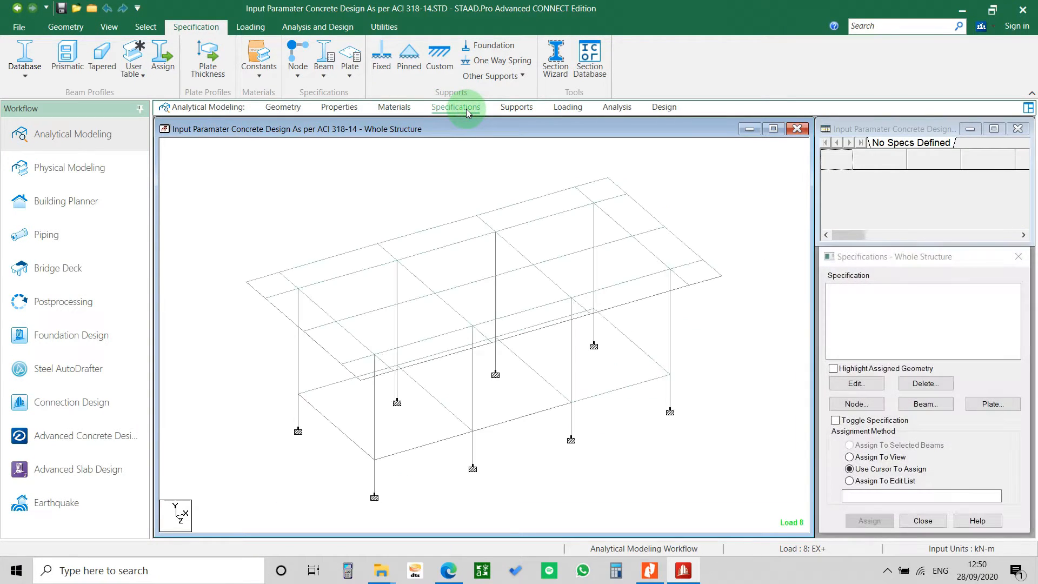
left_click(516, 106)
left_click(567, 107)
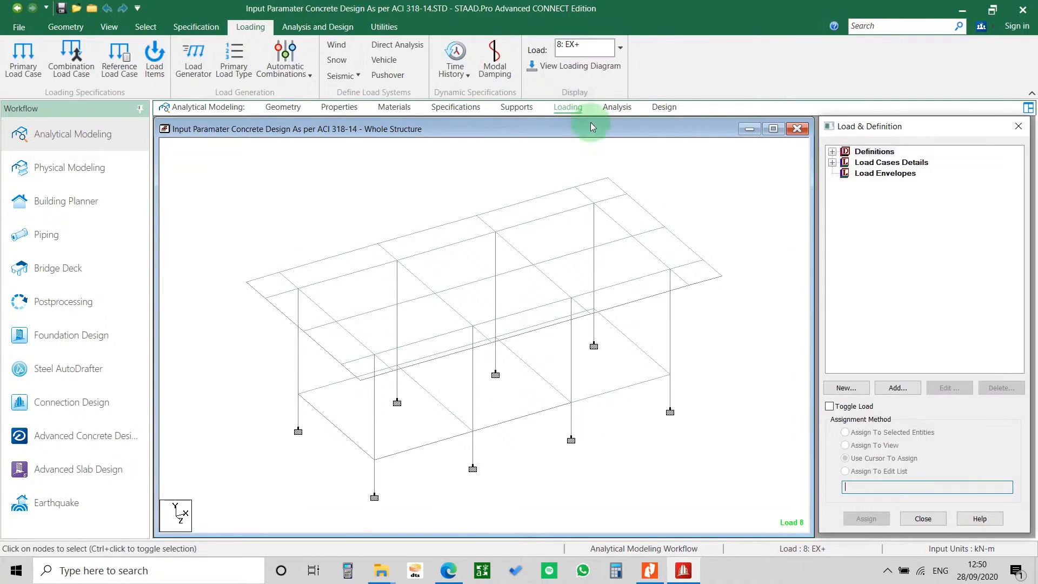
left_click(833, 162)
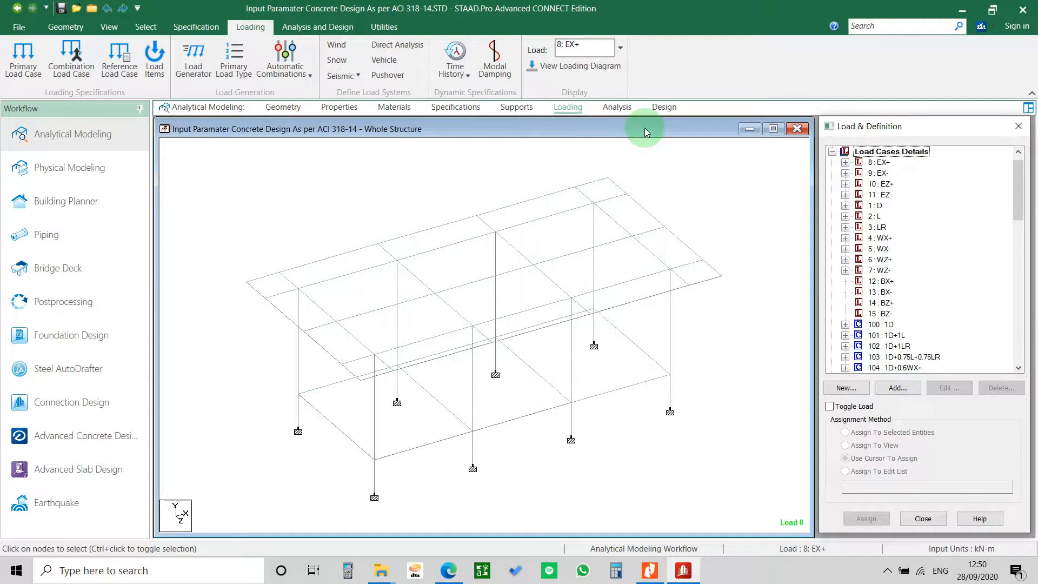
Step: Open the concrete design settings and choose ACI 318 2014 as the current code
left_click(663, 110)
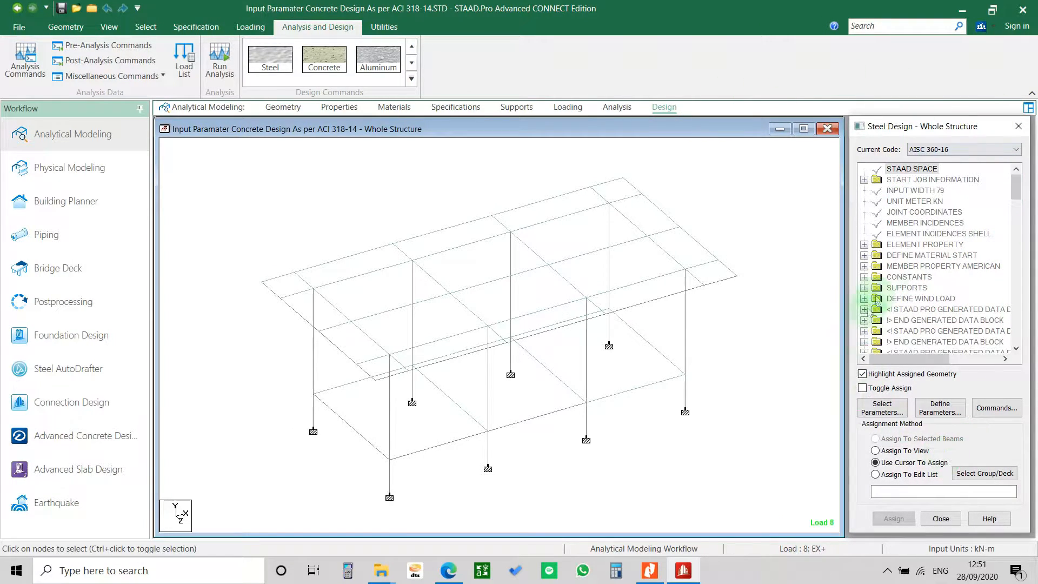
left_click(340, 70)
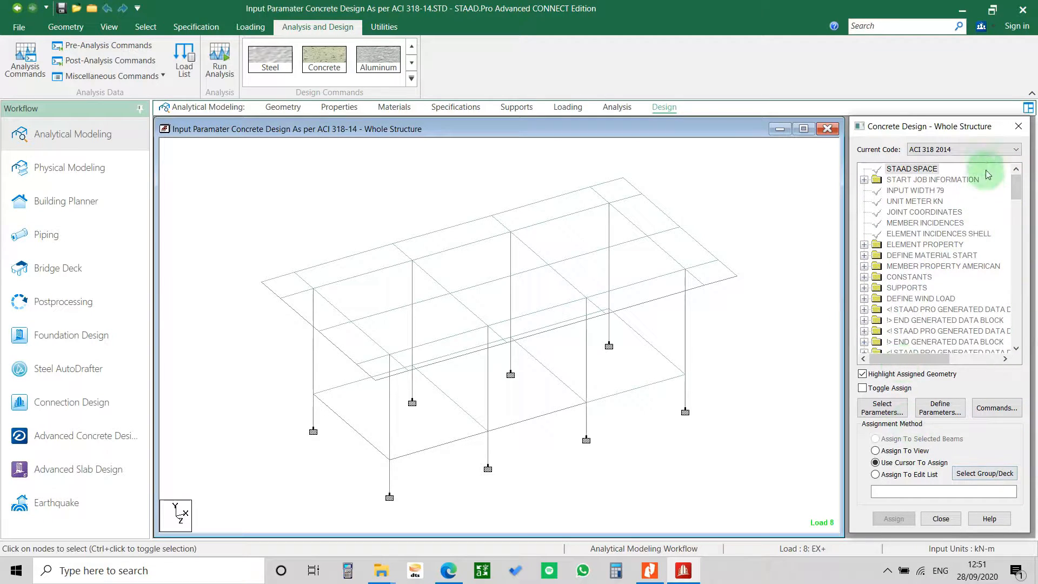
left_click(982, 150)
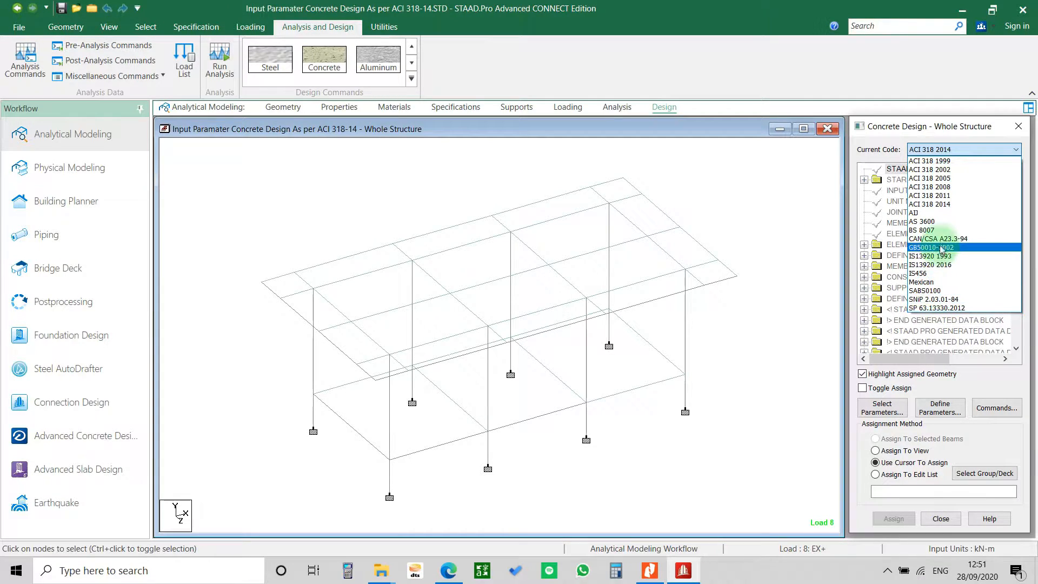
left_click(954, 209)
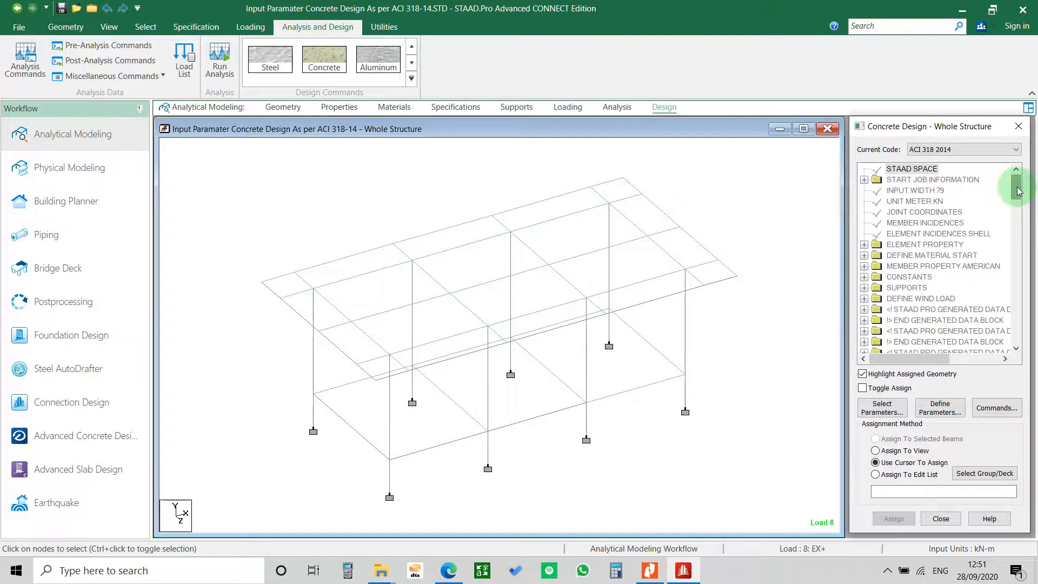
Step: Examine the end of the design command list and the whole structure from several angles
left_click_drag(1018, 189, 1029, 357)
scroll(655, 340, "down", 1)
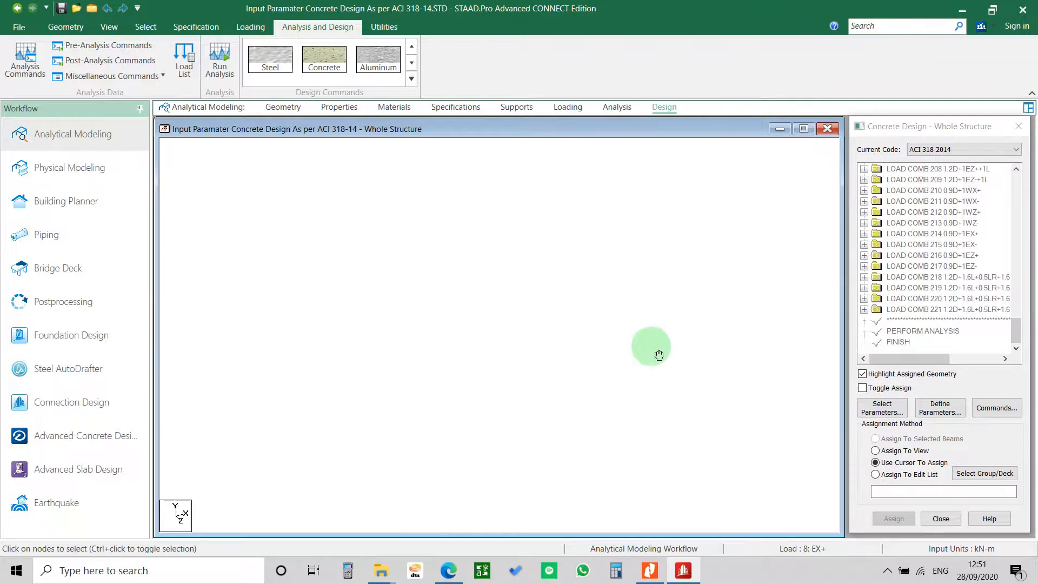
key("Right")
key("Right")
key("Right")
key("Up")
key("Up")
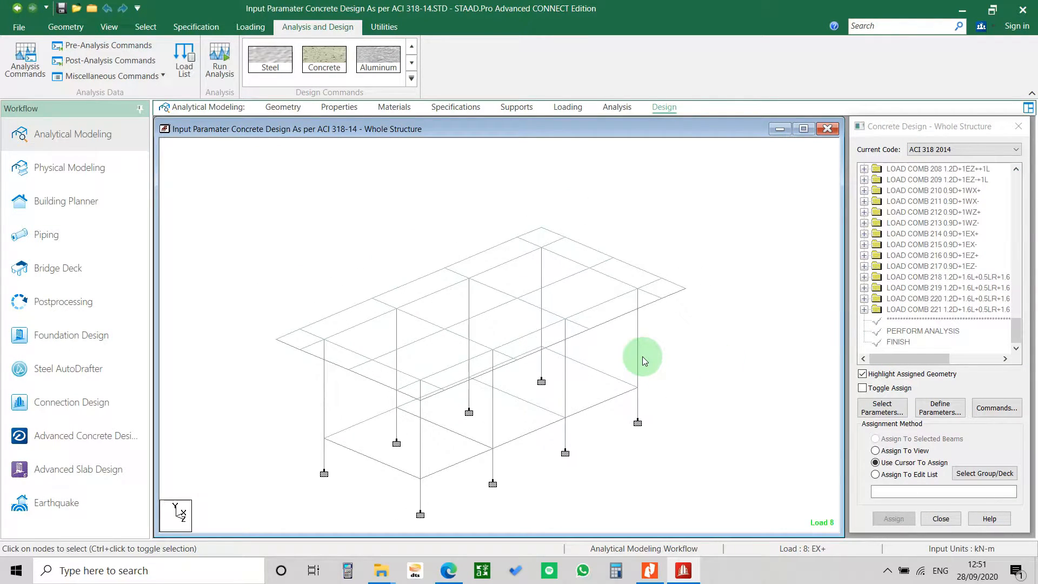
scroll(643, 356, "down", 1)
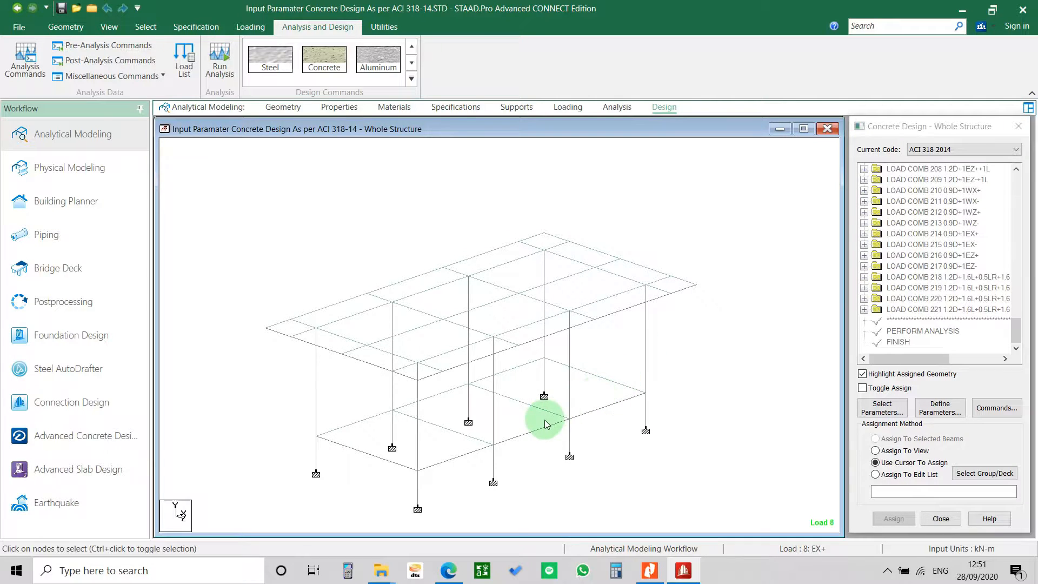
scroll(546, 411, "down", 1)
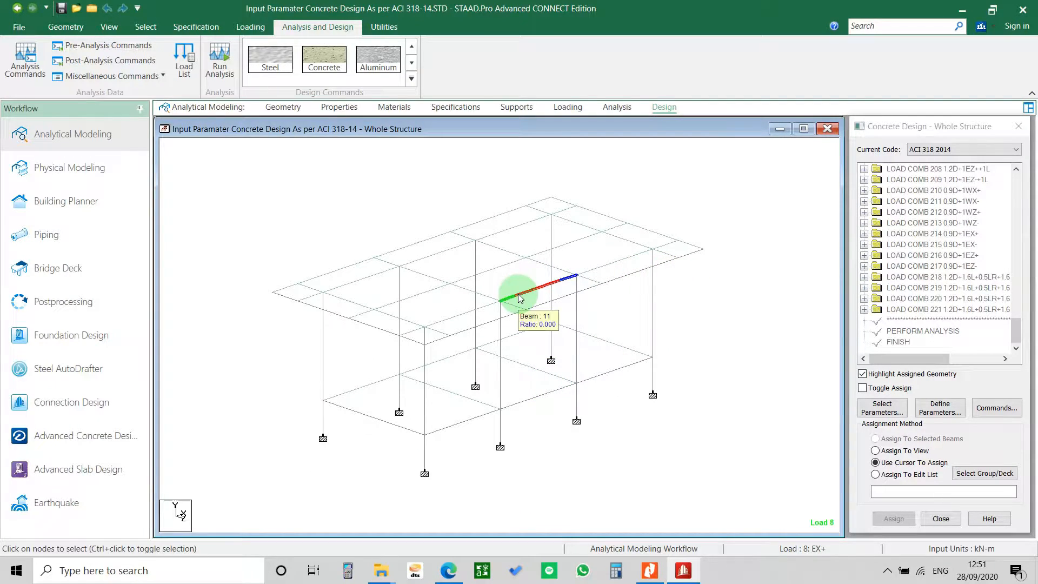
key("Left")
key("Left")
key("Left")
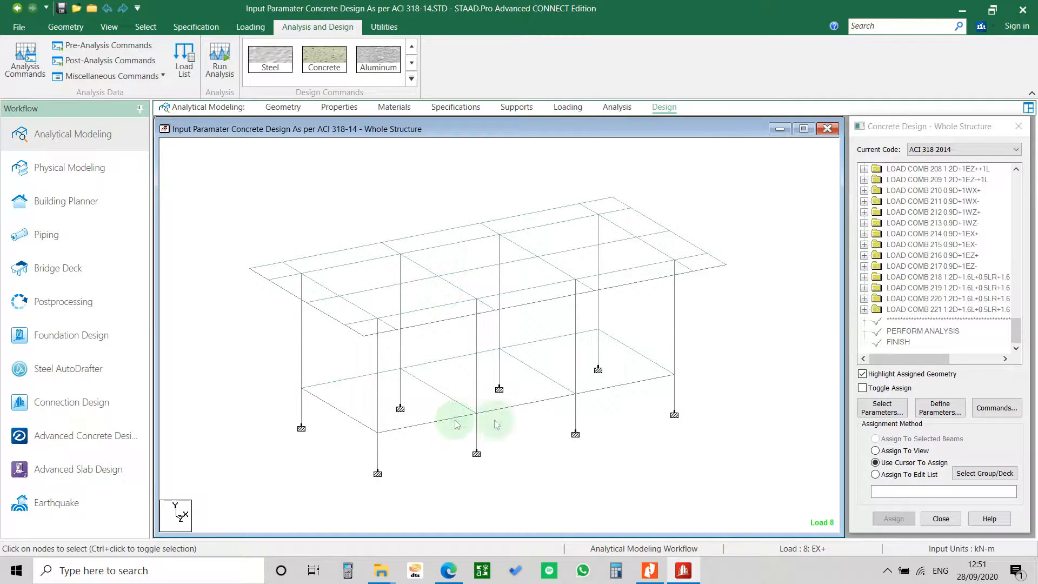
Step: Select a front roof-level beam, and select the upper column under its inner end instead
left_click(441, 307)
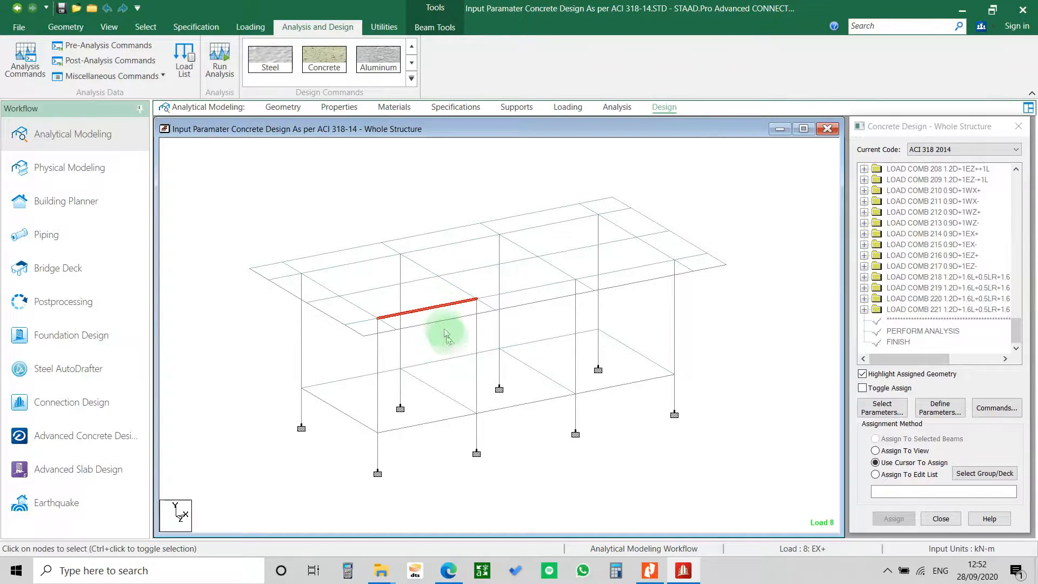
left_click(477, 338)
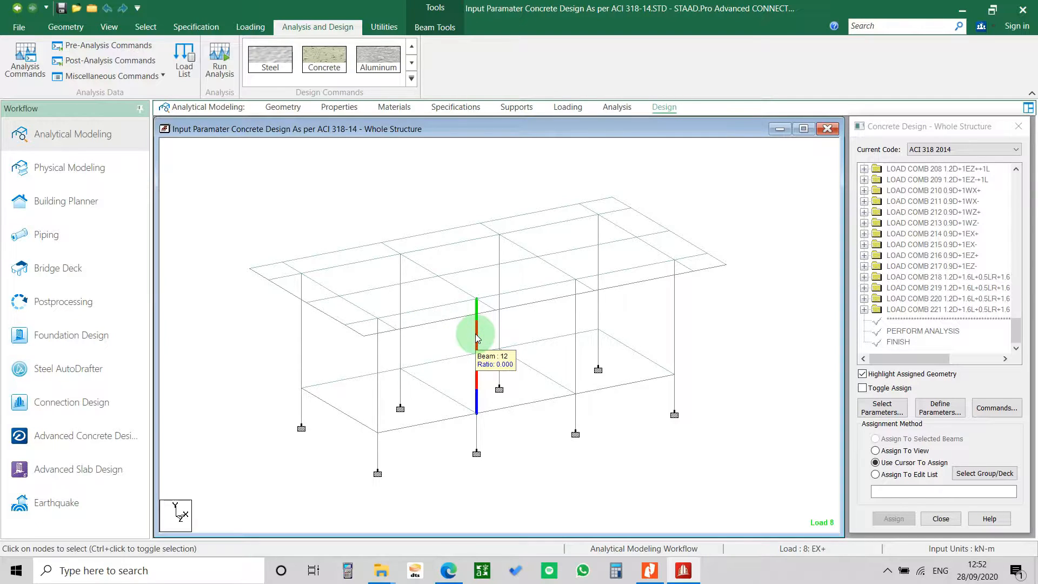
left_click(476, 338)
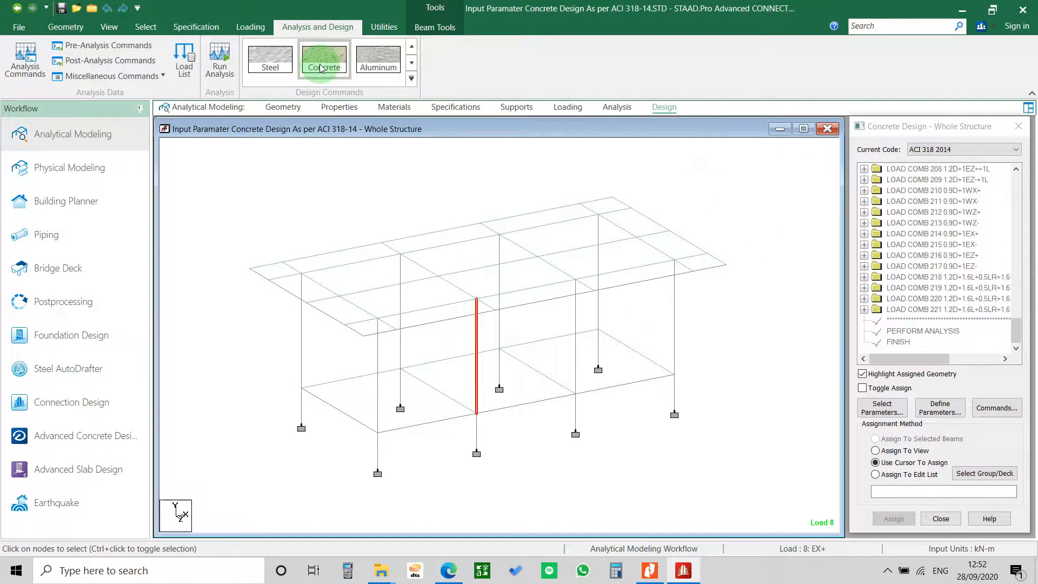
Step: With ACI 318 2014 as the code, review the BDY, BDZ, BRDO and FC design parameters, and close their definition dialog
left_click(953, 150)
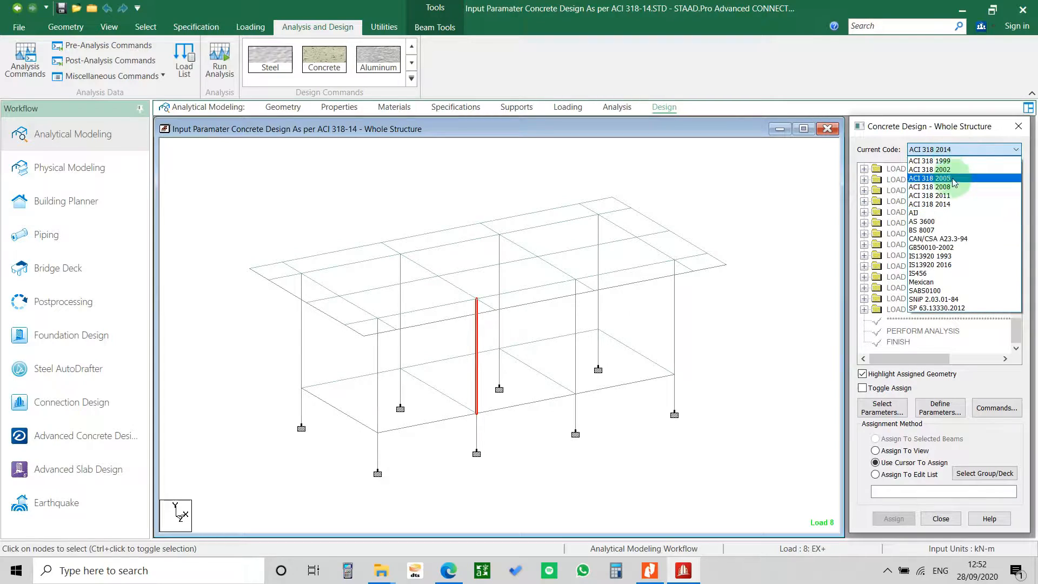
left_click(955, 204)
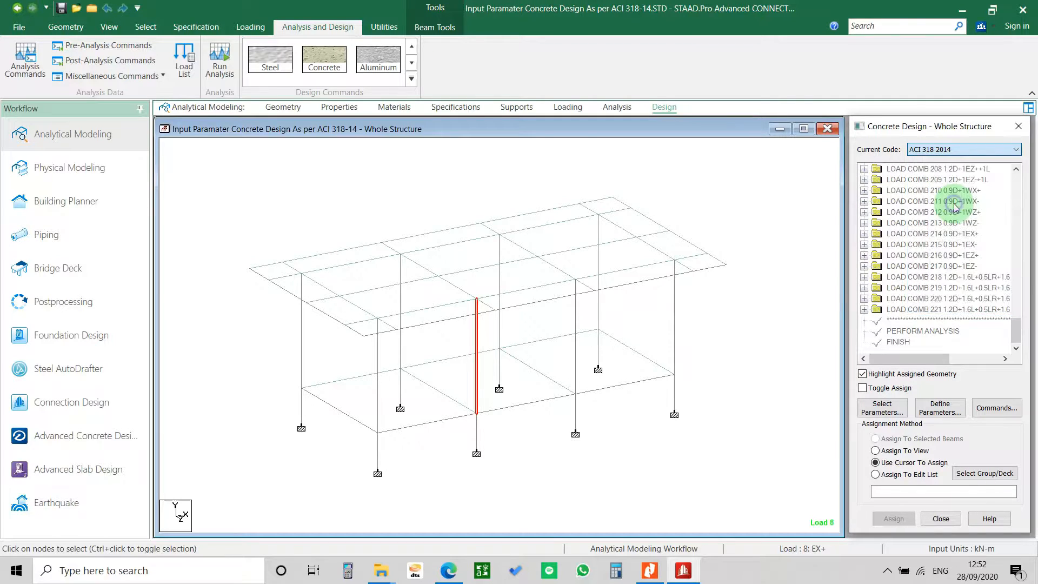
left_click(940, 409)
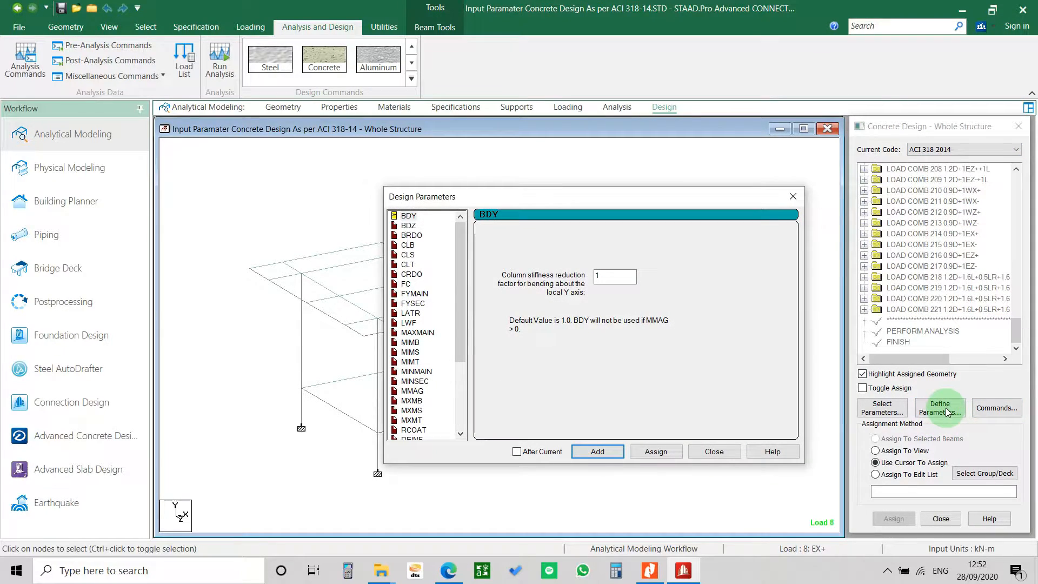
left_click_drag(537, 198, 524, 166)
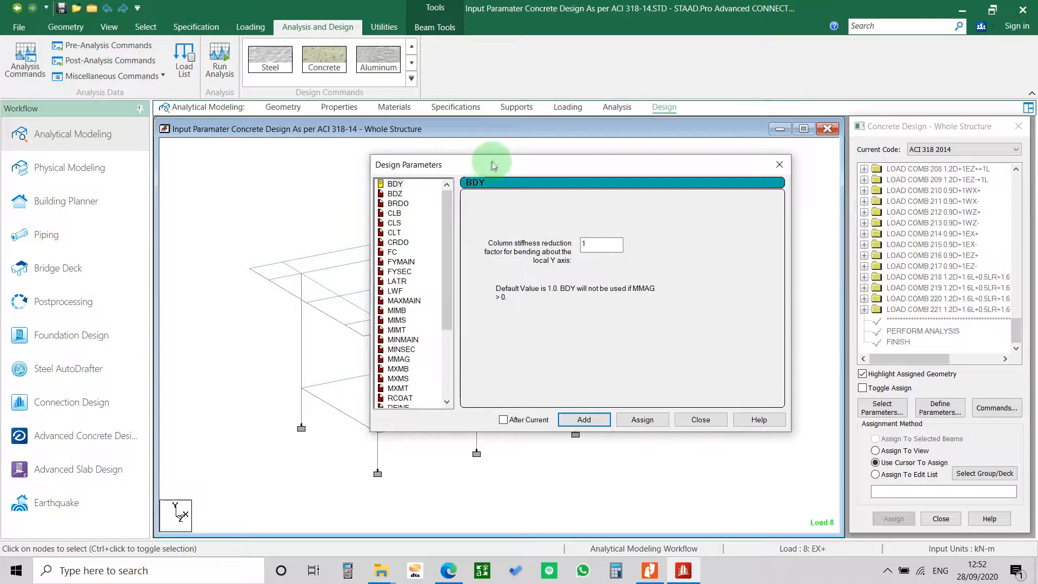
left_click_drag(493, 166, 517, 173)
mouse_move(468, 221)
left_mouse_down()
mouse_move(469, 399)
mouse_move(482, 217)
mouse_move(476, 432)
mouse_move(472, 210)
left_mouse_up()
left_click(420, 201)
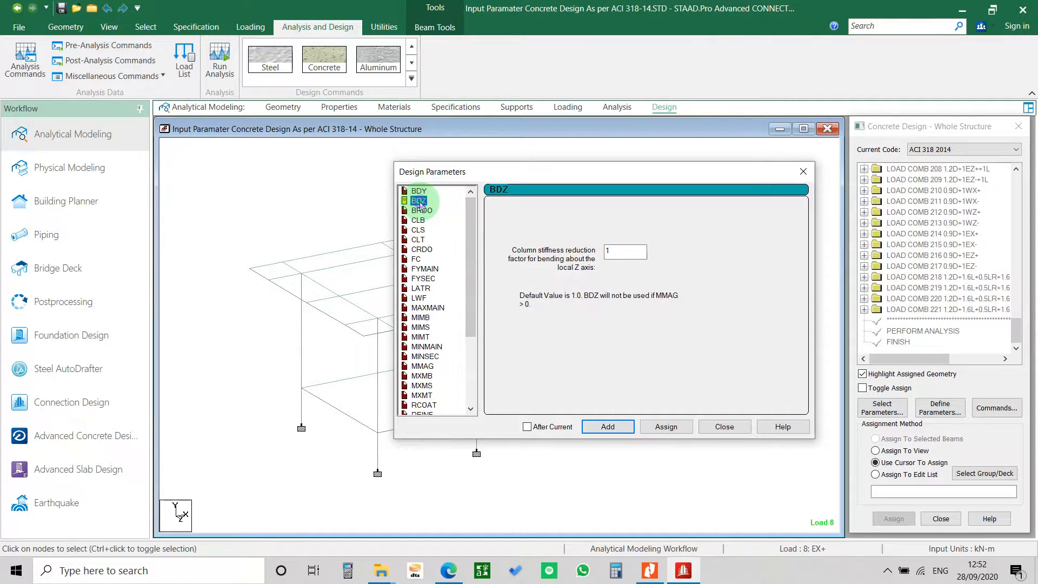
left_click(421, 211)
left_click(420, 259)
scroll(422, 347, "down", 4)
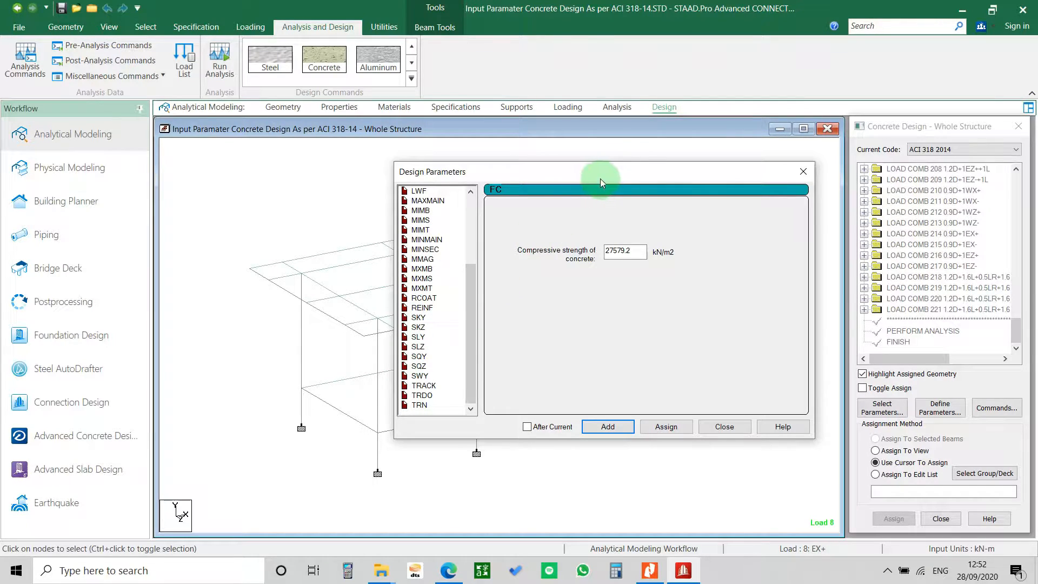
left_click_drag(638, 171, 579, 173)
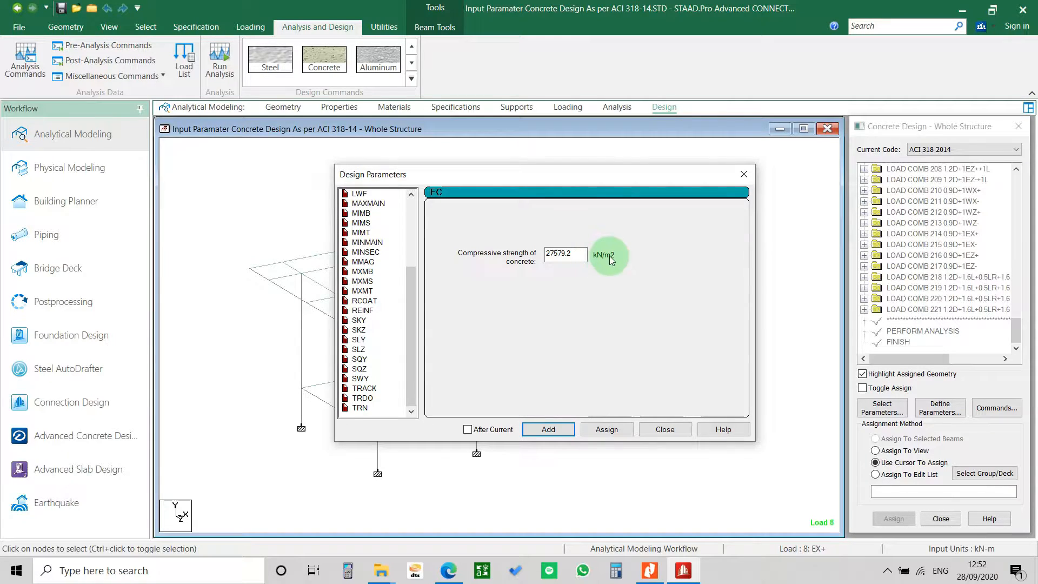
left_click(742, 176)
Step: Set the metric input units to Centimeter for length and Kilogram for force
left_click(65, 27)
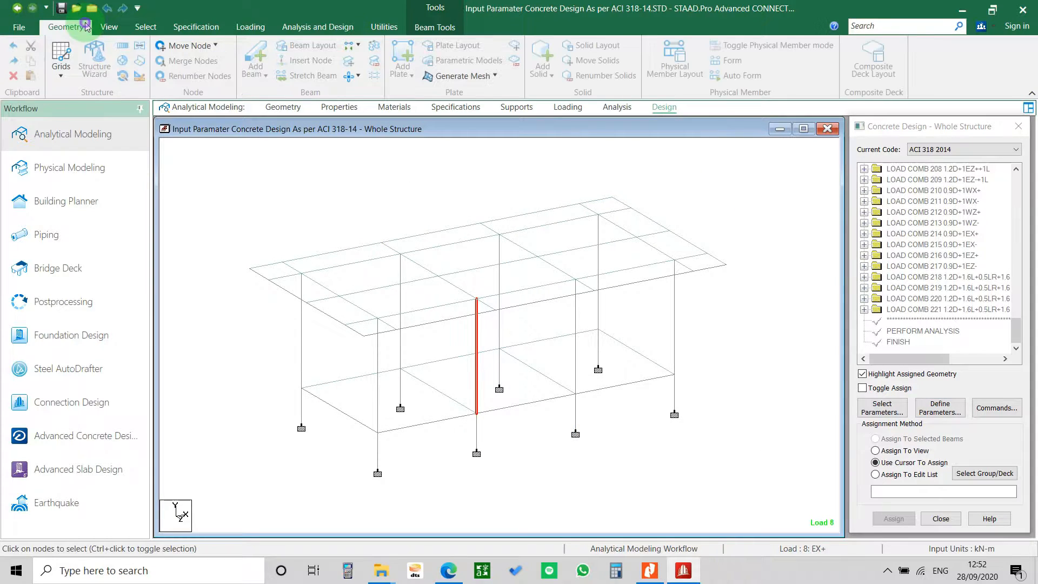
left_click(144, 77)
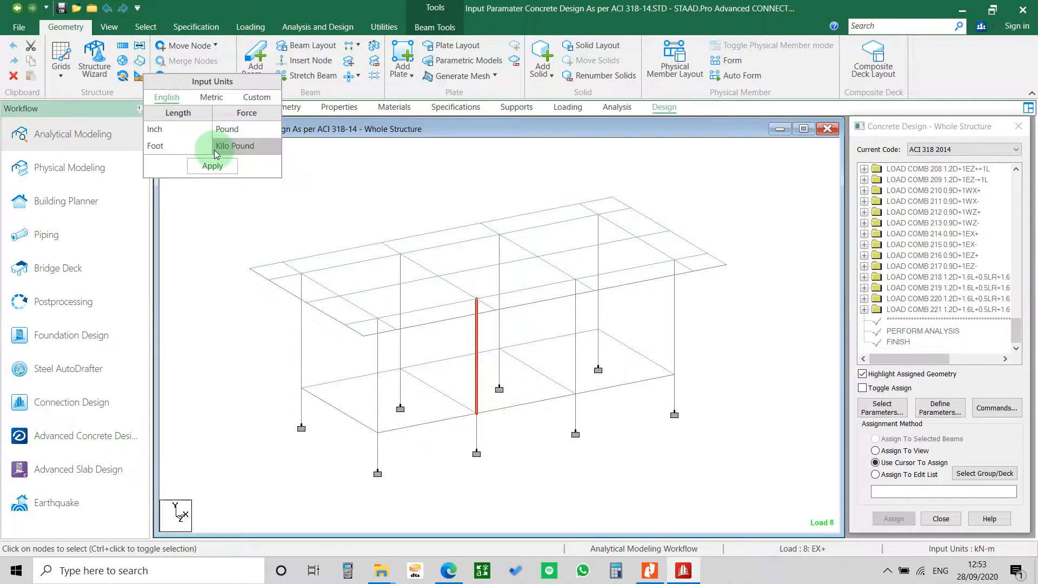
left_click(211, 97)
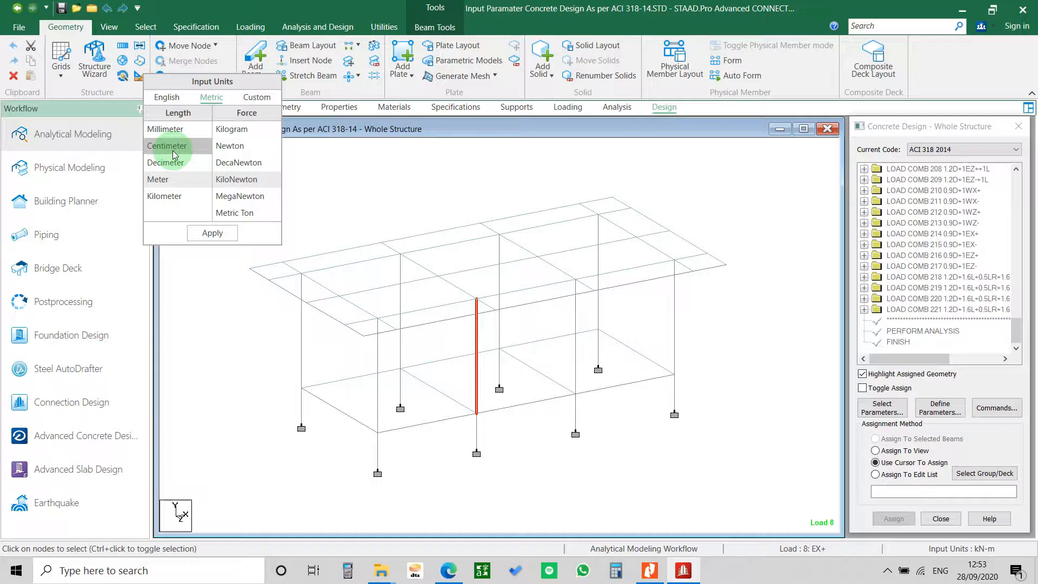
left_click(173, 151)
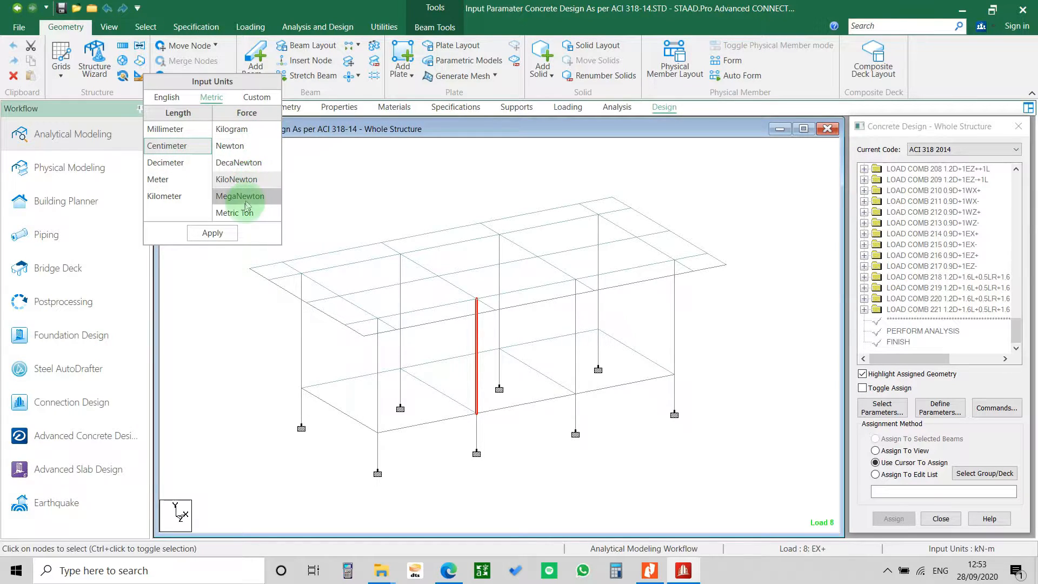
left_click(251, 134)
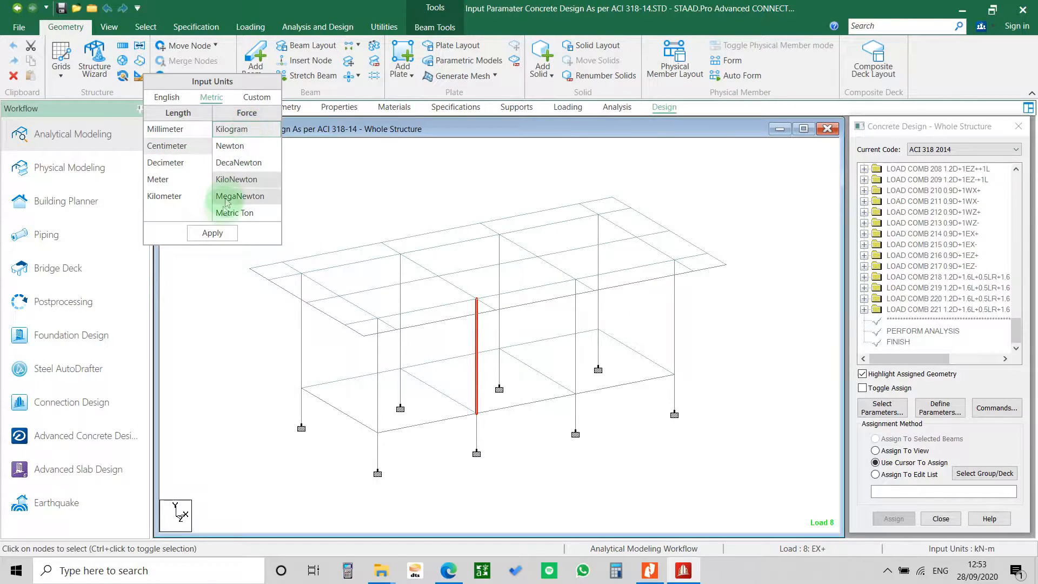
left_click(214, 234)
Step: Return to the ACI 318 2014 concrete design commands and open the design parameter definitions
left_click(661, 108)
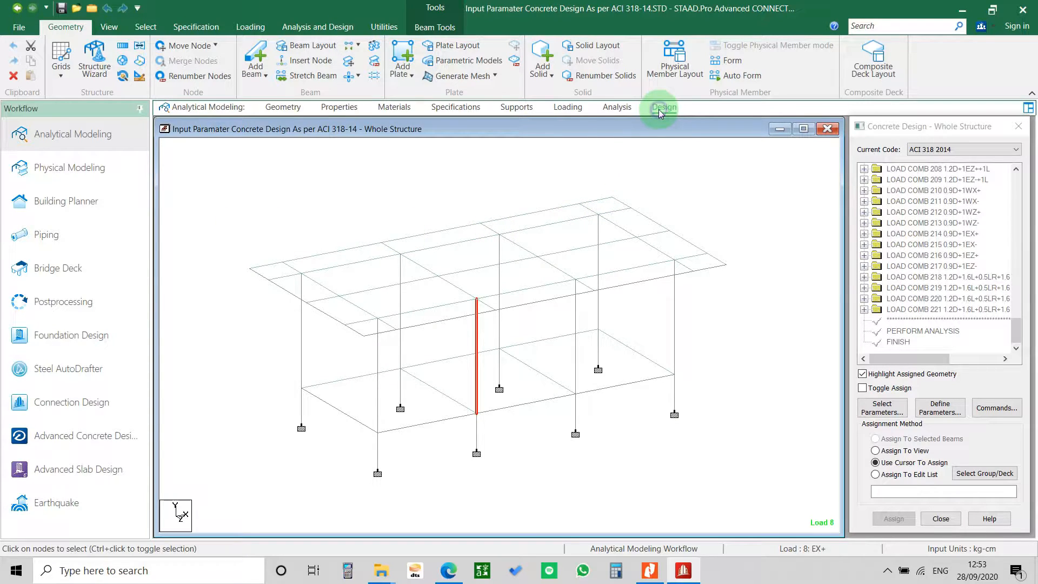
left_click(326, 66)
left_click(926, 170)
left_click_drag(1016, 181, 1015, 346)
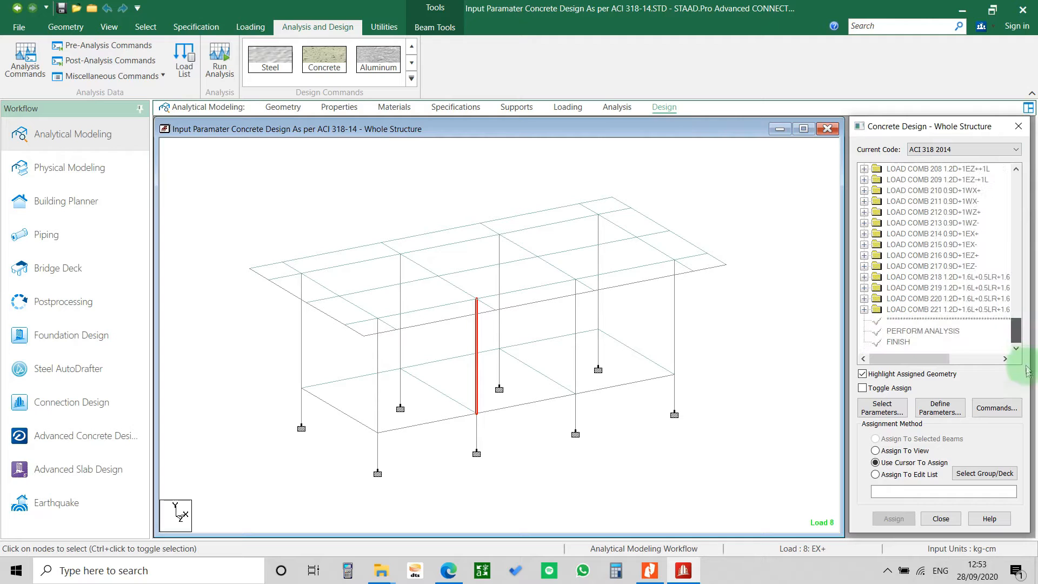
left_click(950, 412)
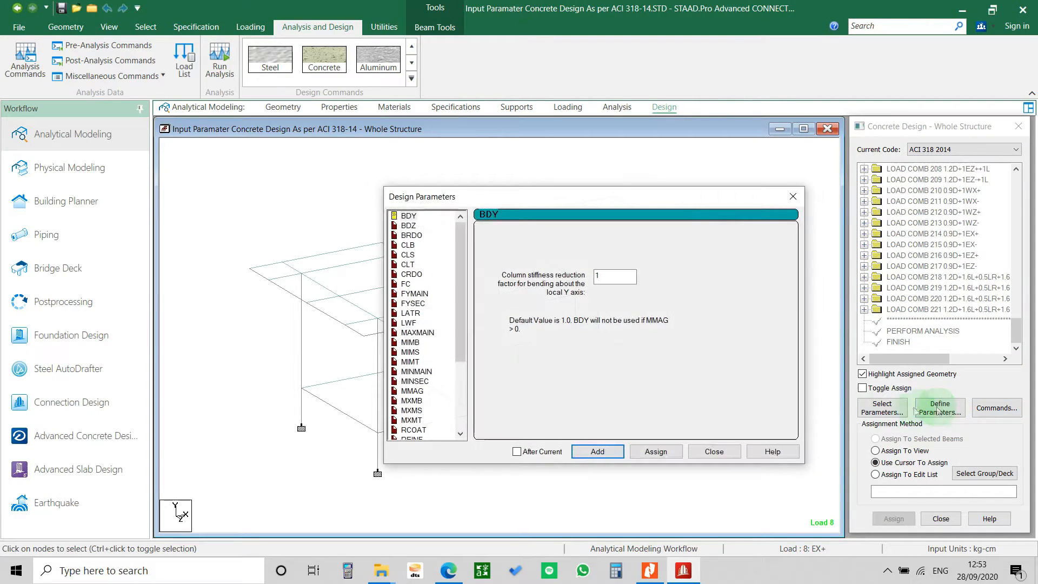
left_click(479, 197)
left_click_drag(478, 197, 466, 176)
Step: Add an FC parameter with a concrete compressive strength of 325 kg/cm2
left_click(417, 274)
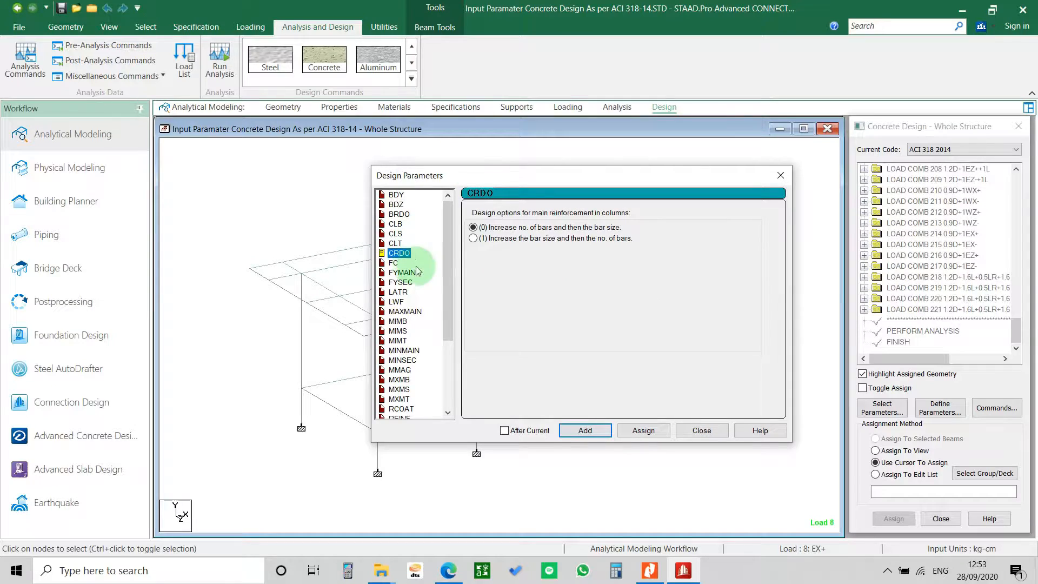
left_click(400, 280)
left_click(394, 264)
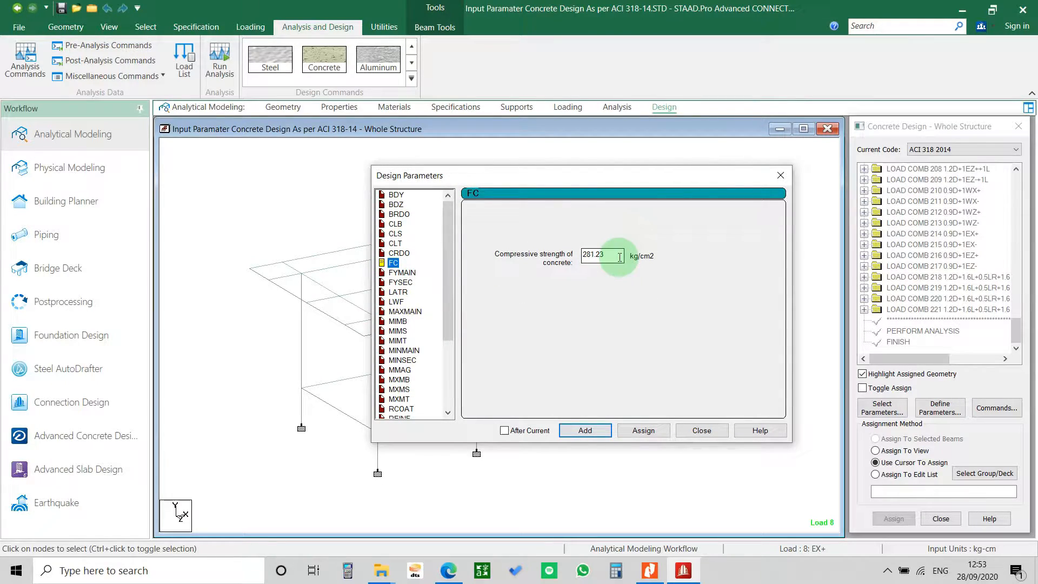
left_click_drag(620, 257, 479, 255)
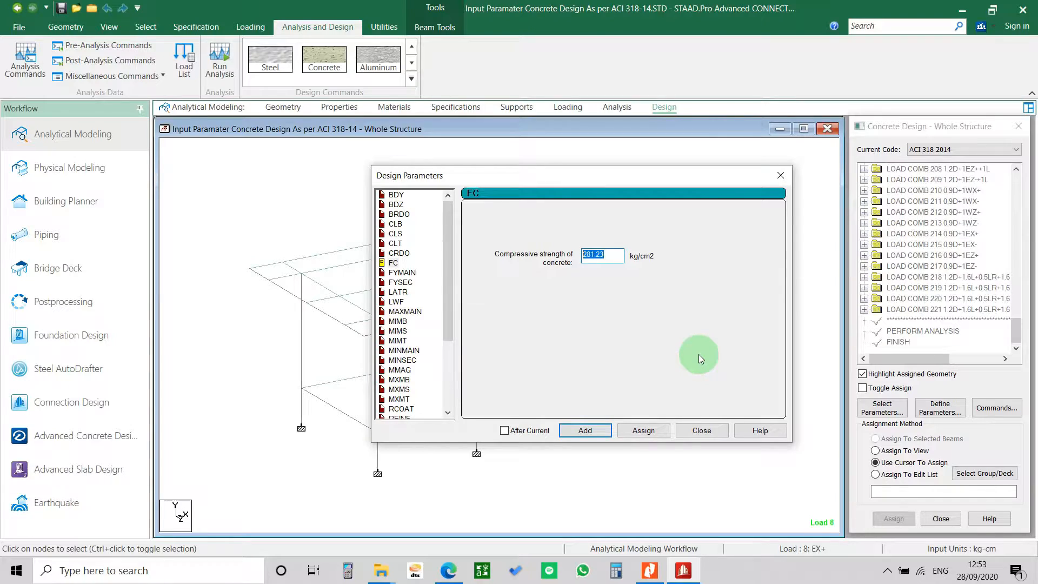
type("325")
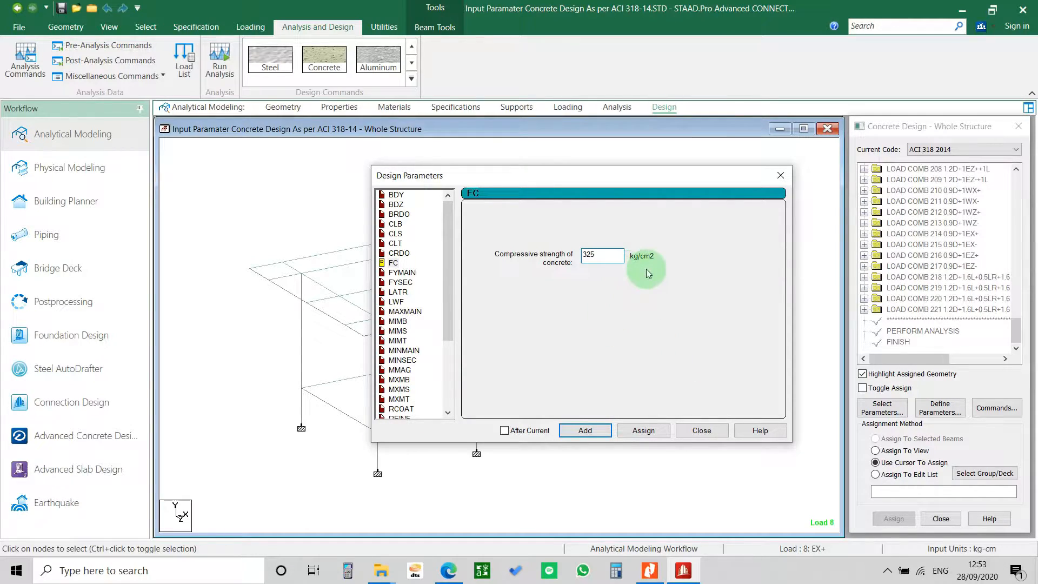
left_click(585, 428)
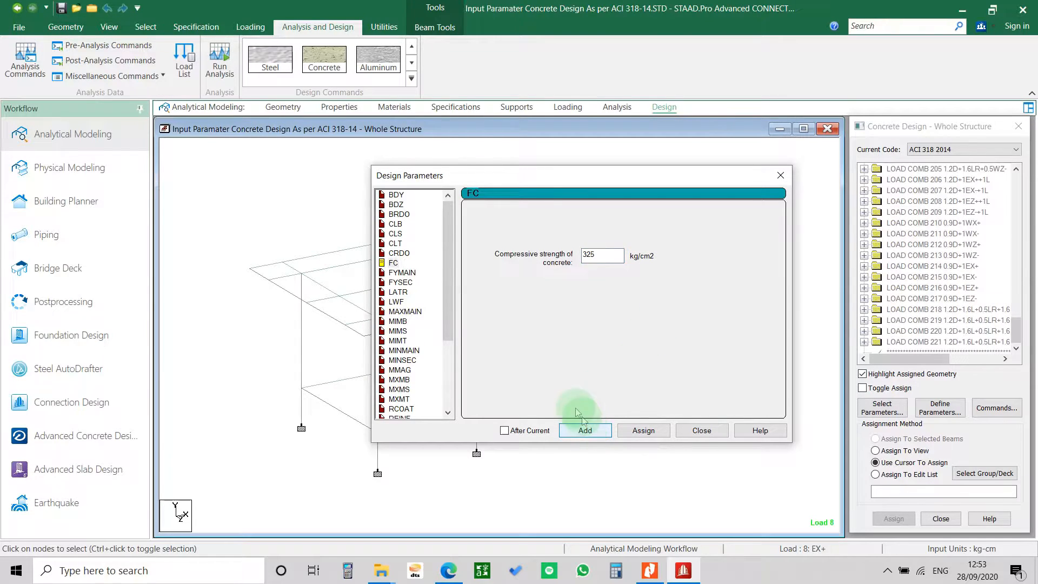
Step: Add an FYMAIN parameter with a main longitudinal reinforcement yield stress of 4200 kg/cm2
left_click(403, 272)
left_click(617, 255)
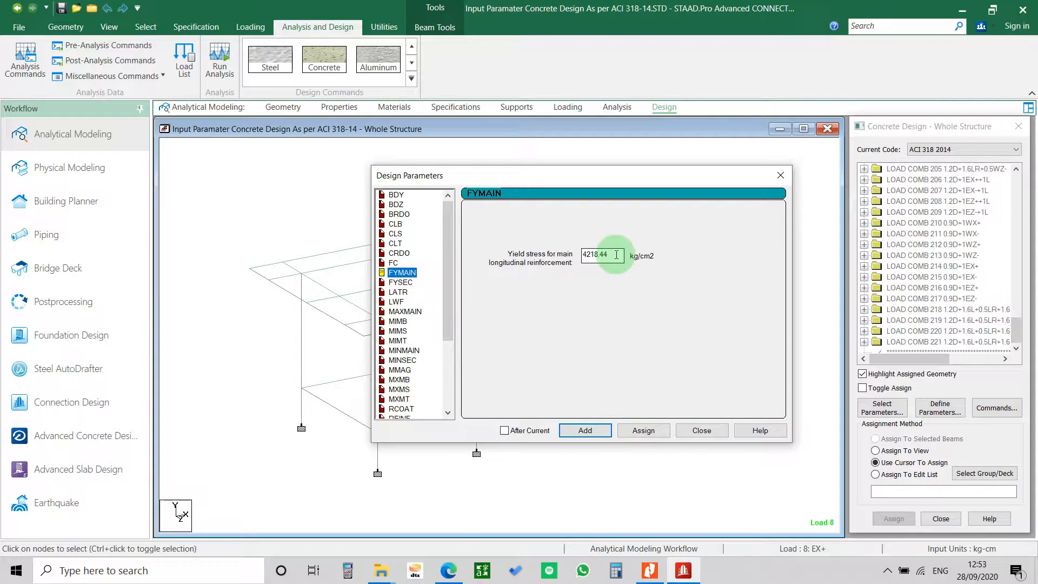
double_click(617, 255)
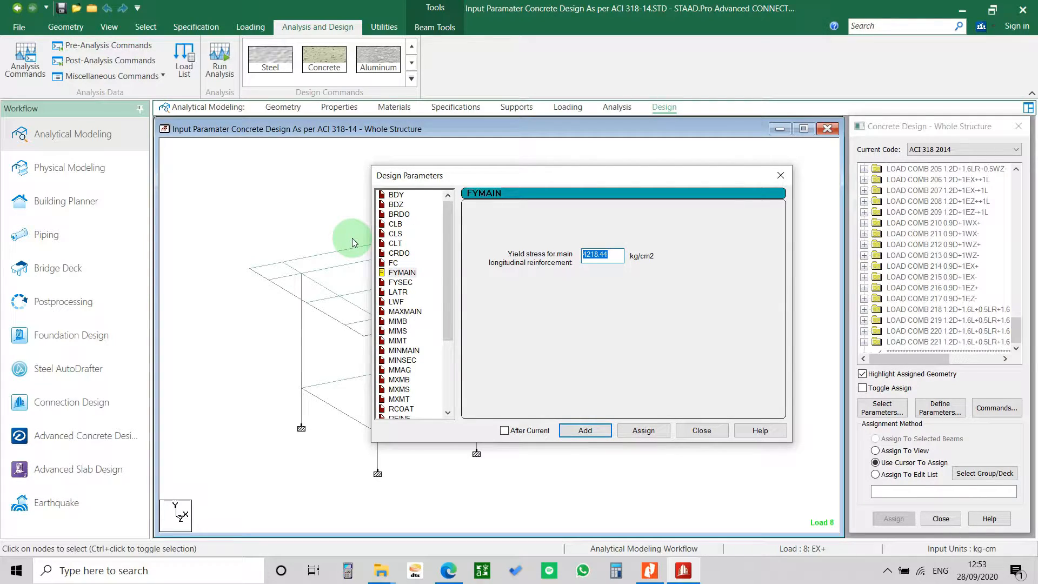
type("4200")
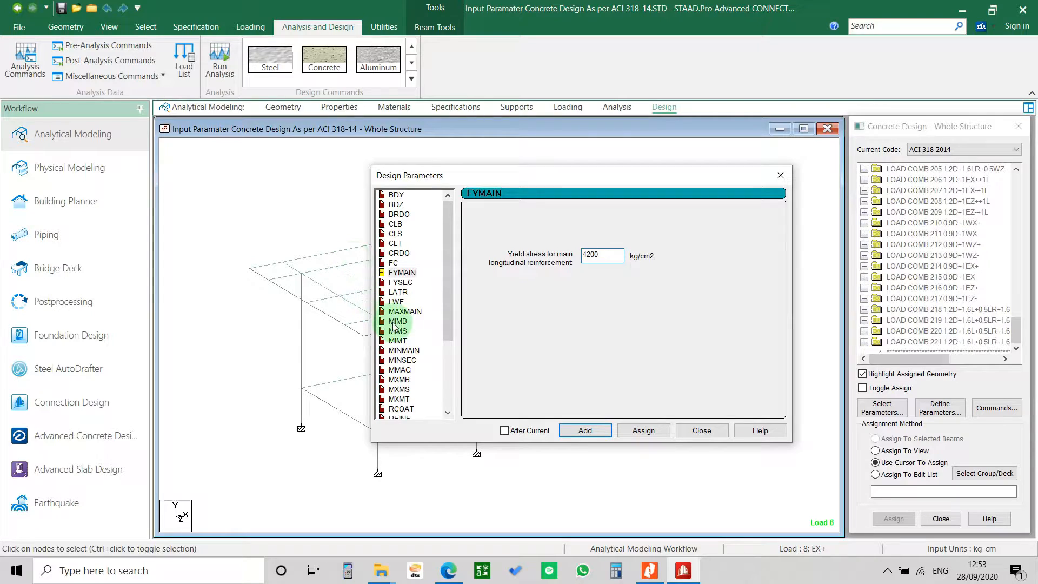
left_click(602, 431)
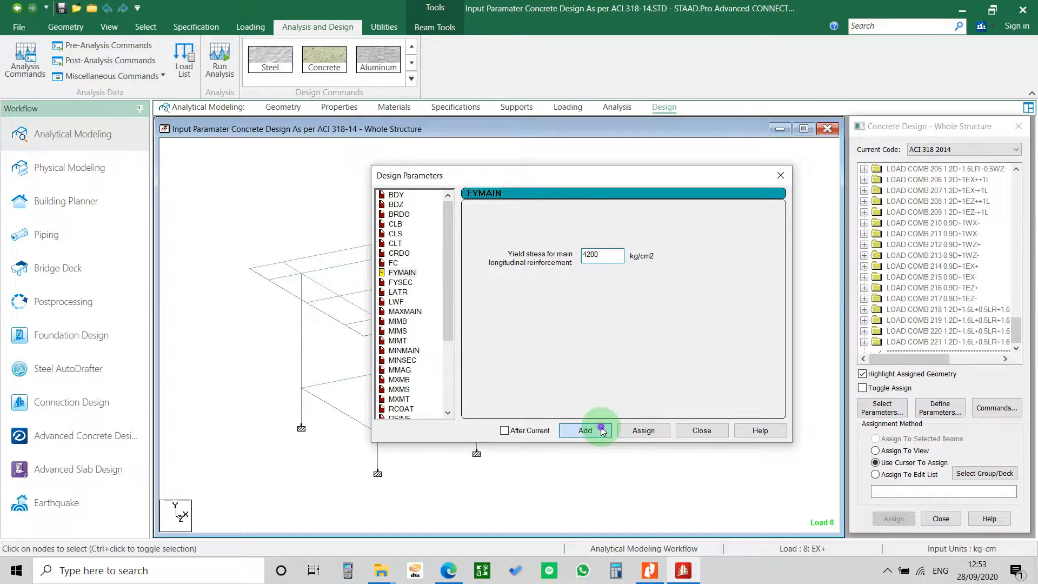
left_click(563, 325)
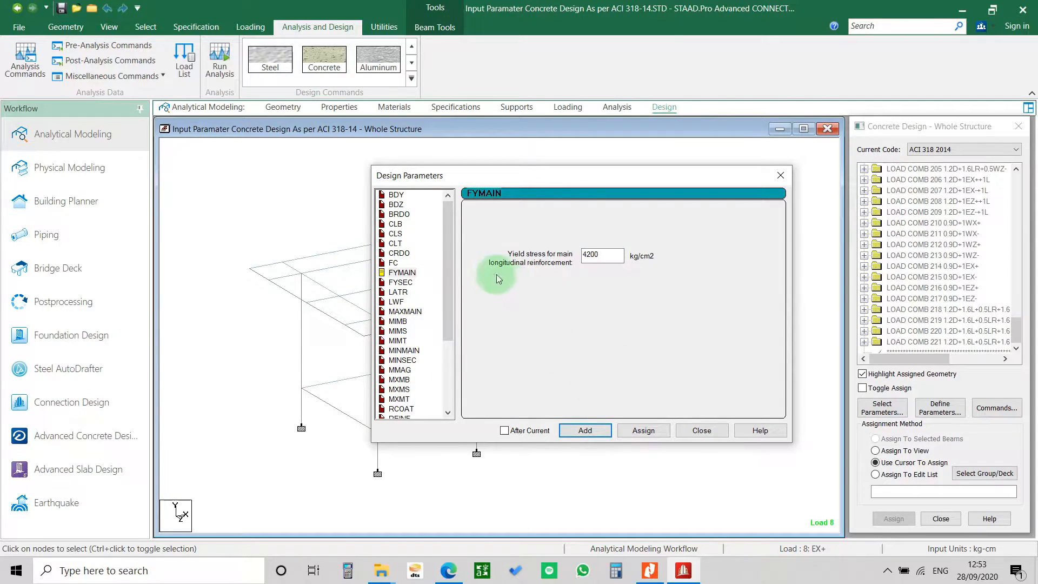
Step: Add an FYSEC parameter with a secondary (transverse) reinforcement yield stress of 4200 kg/cm2
left_click(423, 282)
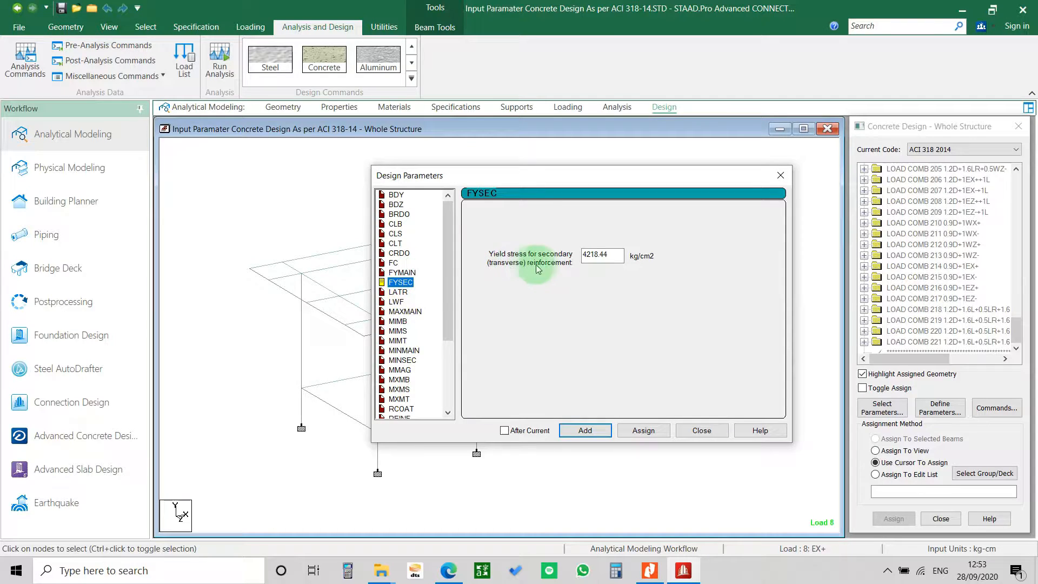
left_click_drag(616, 254, 491, 255)
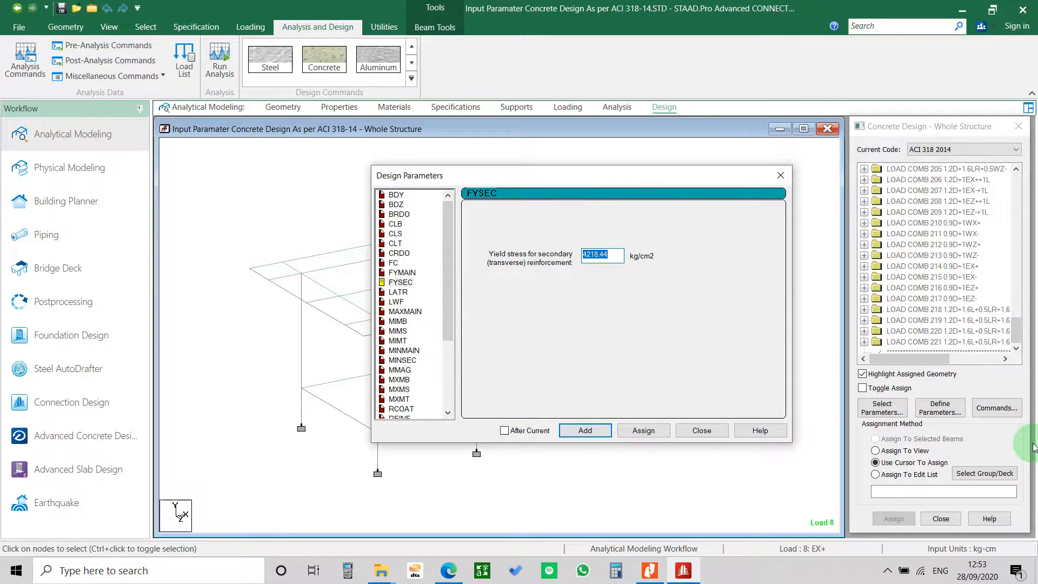
type("4200")
left_click(593, 431)
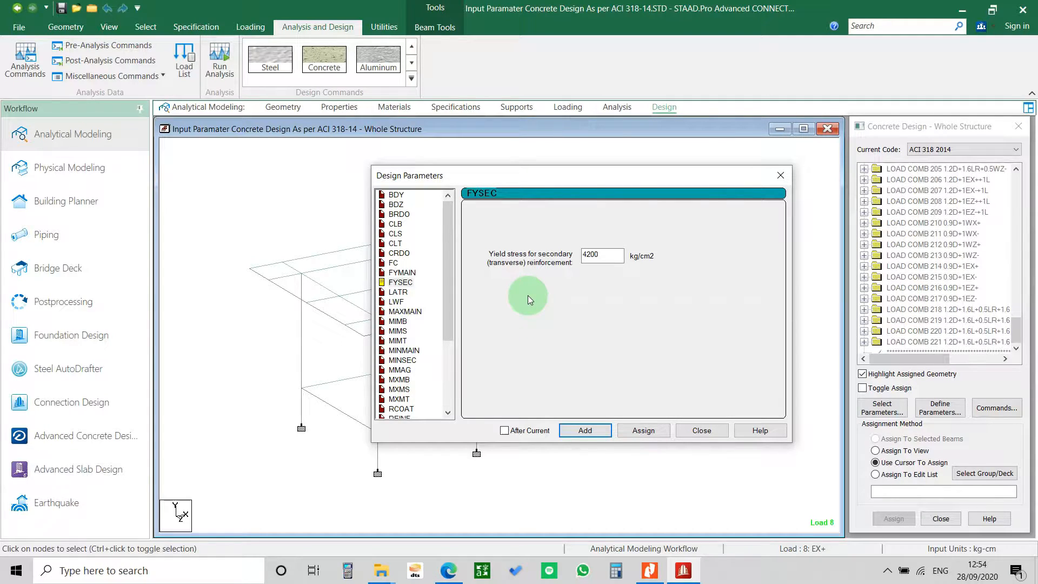
Step: Add a CLB parameter with a clear cover of 4 cm to the outermost bottom reinforcement
scroll(409, 304, "down", 3)
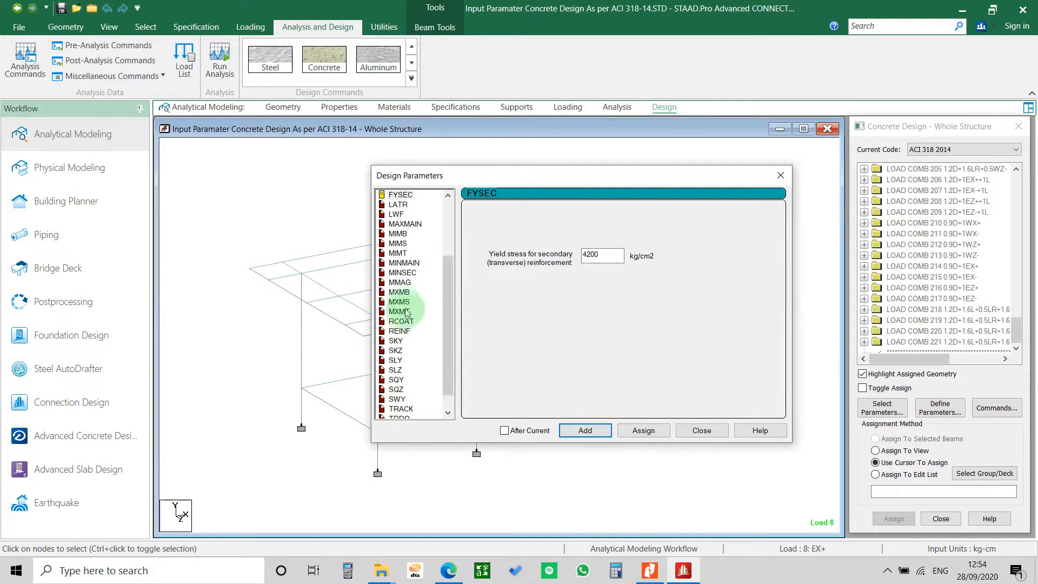
scroll(406, 303, "up", 3)
left_click(396, 224)
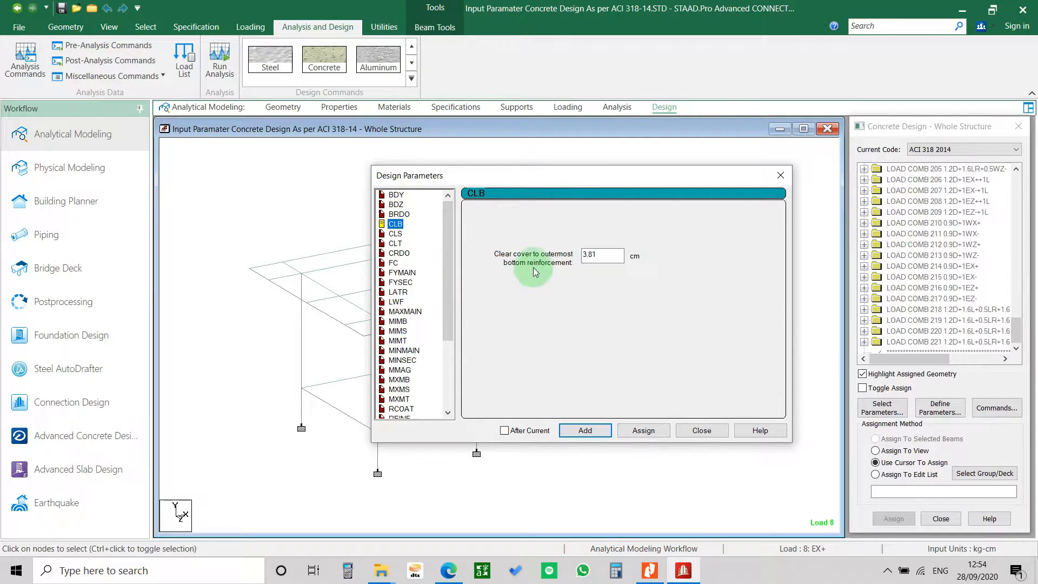
double_click(599, 254)
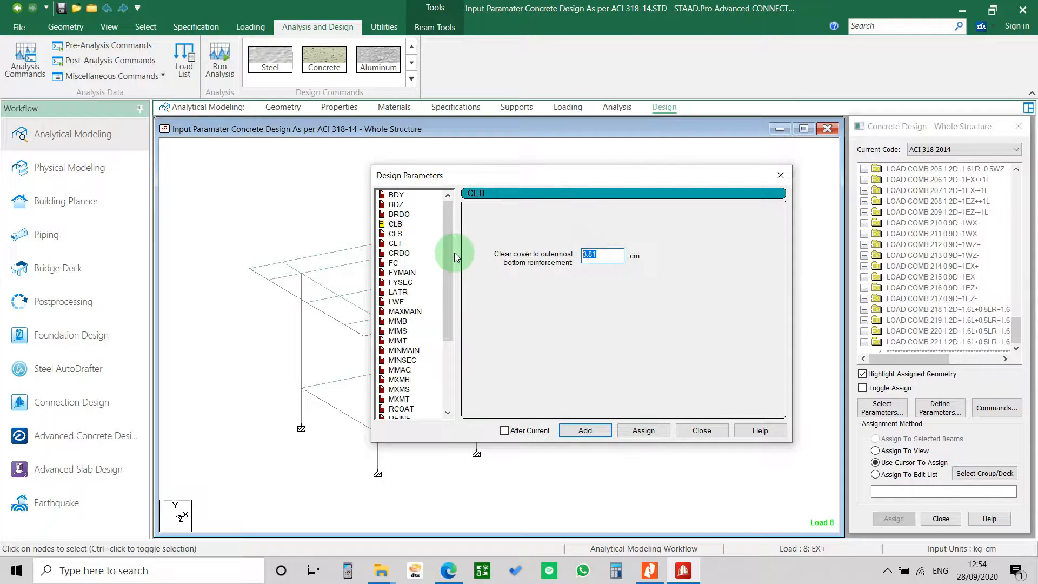
type("4")
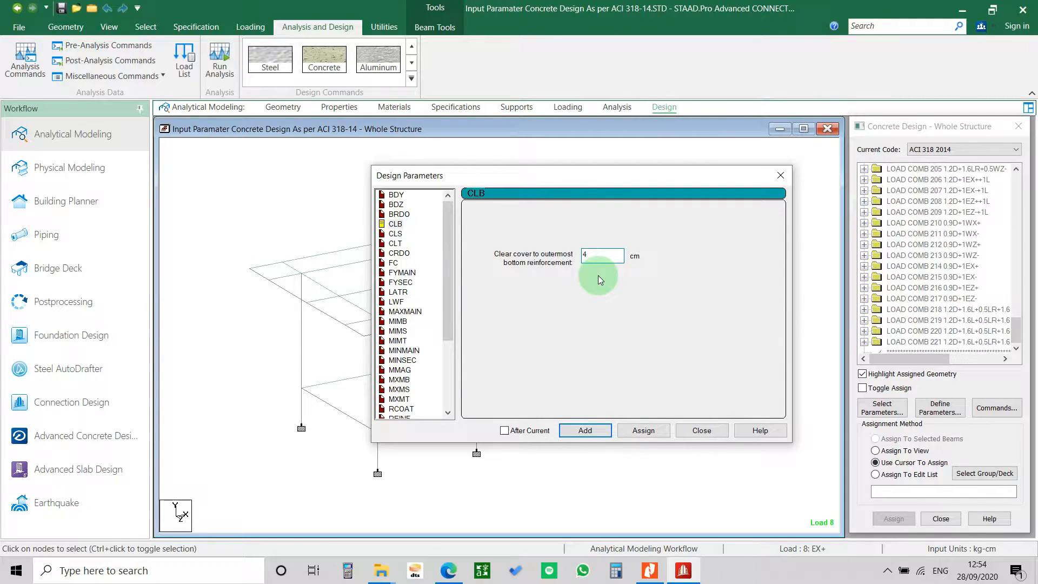
double_click(604, 258)
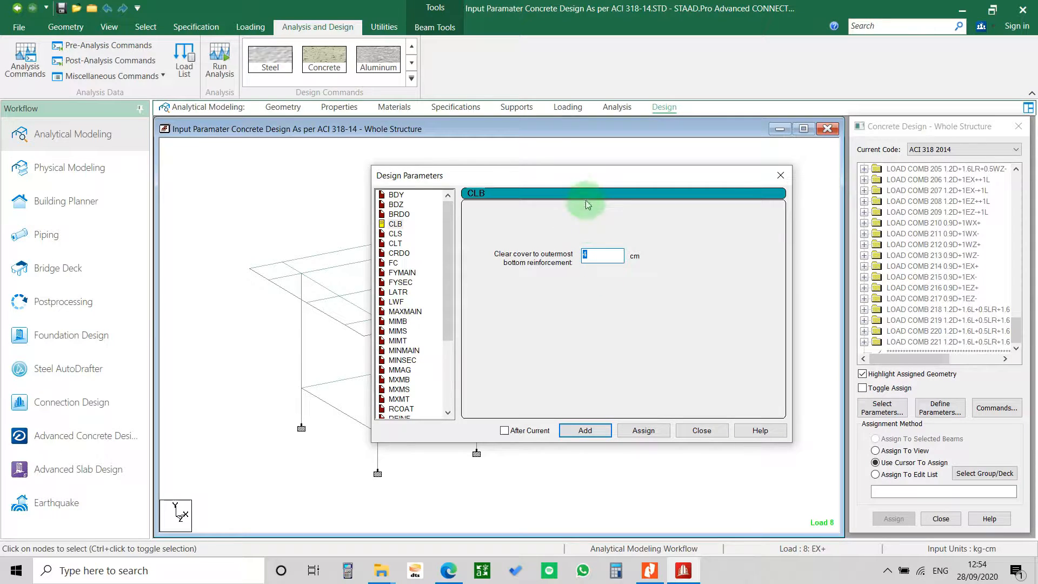
left_click_drag(588, 183, 587, 156)
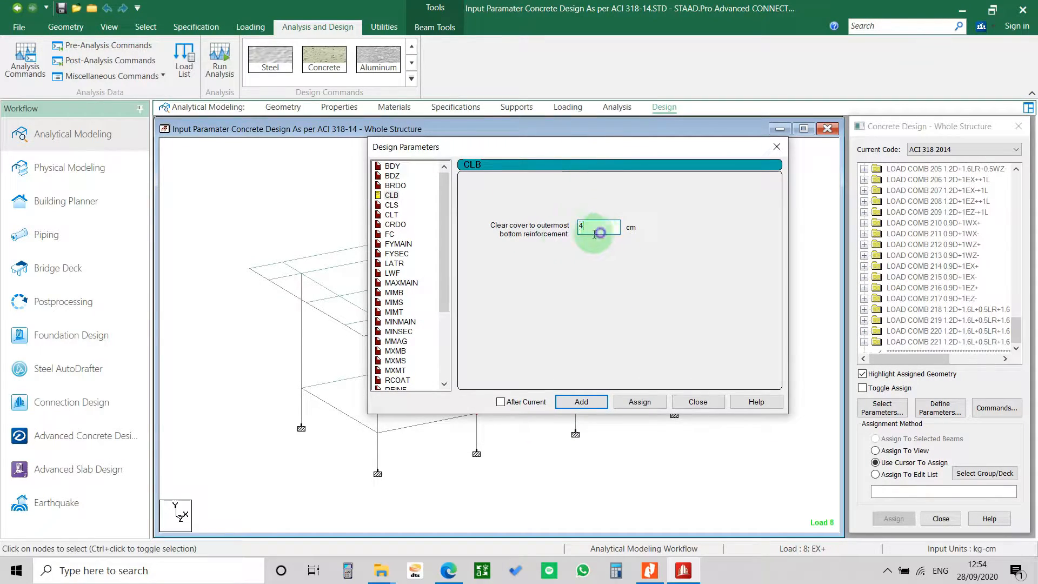
left_click(583, 402)
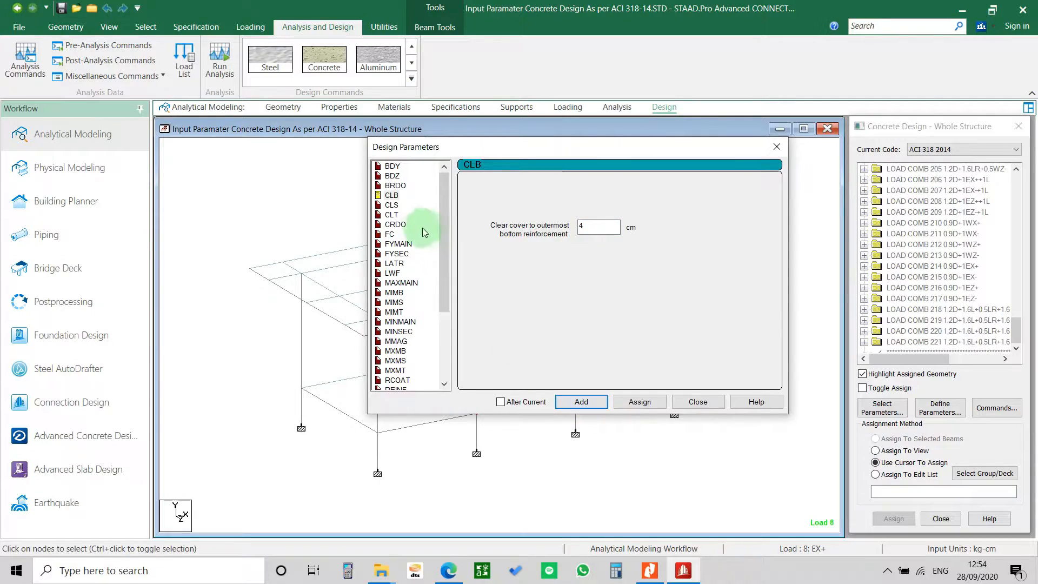
Step: Add CLS and CLT parameters, each with 4 cm clear cover, for the outermost side and top reinforcement
left_click(400, 206)
double_click(595, 226)
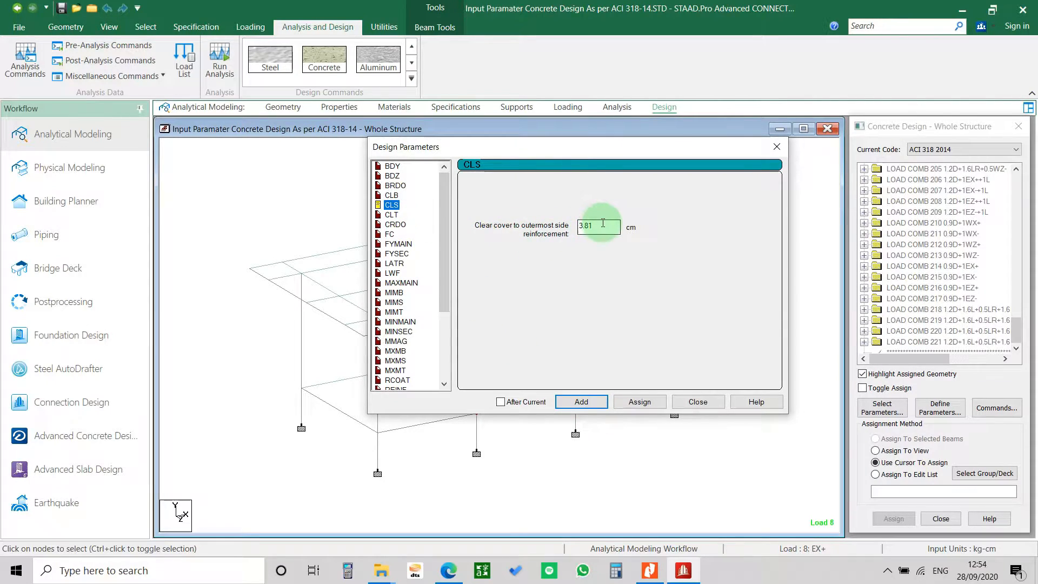
type("4")
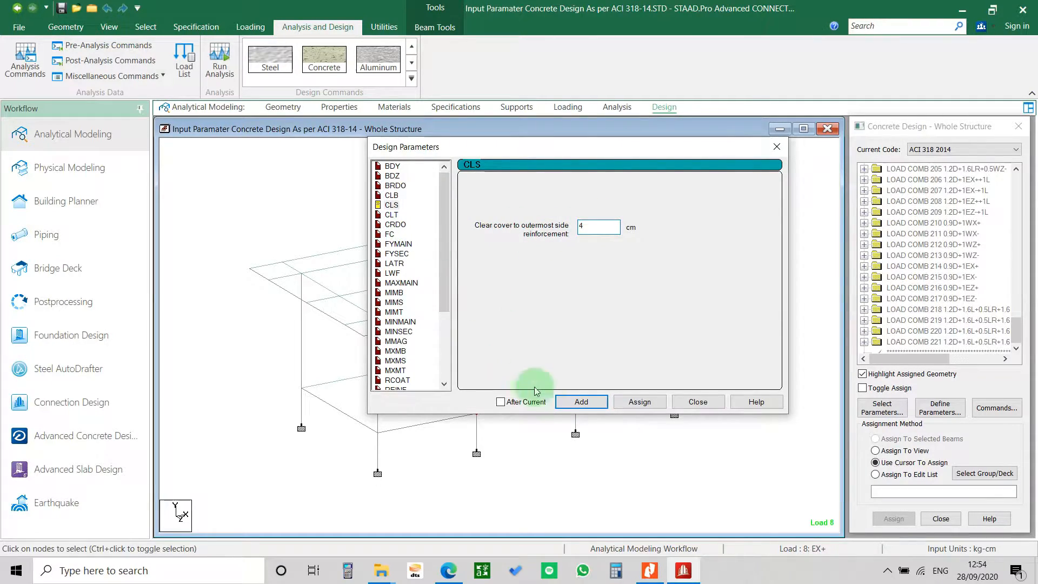
left_click(573, 403)
left_click(392, 214)
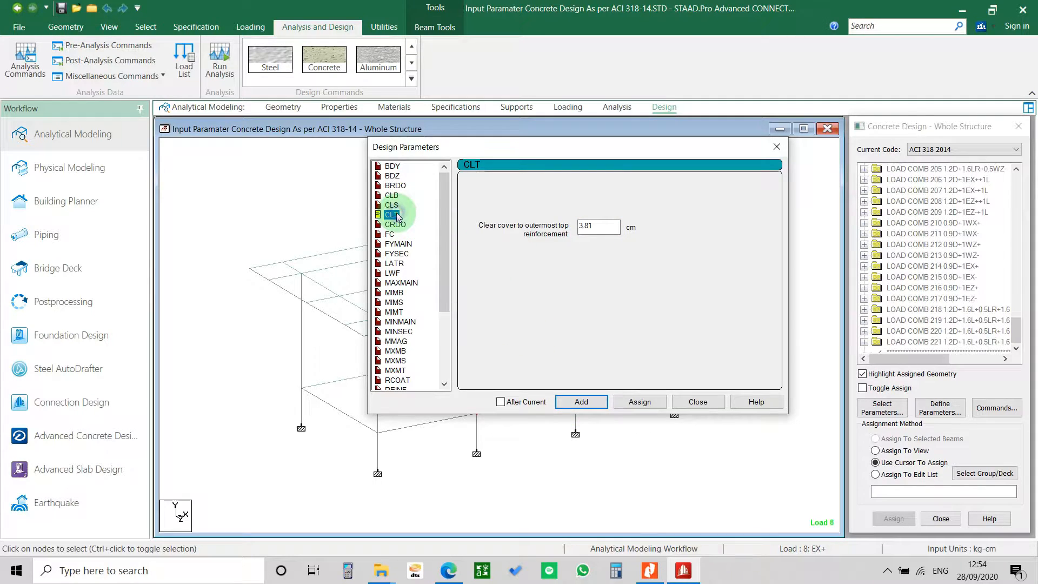
double_click(592, 226)
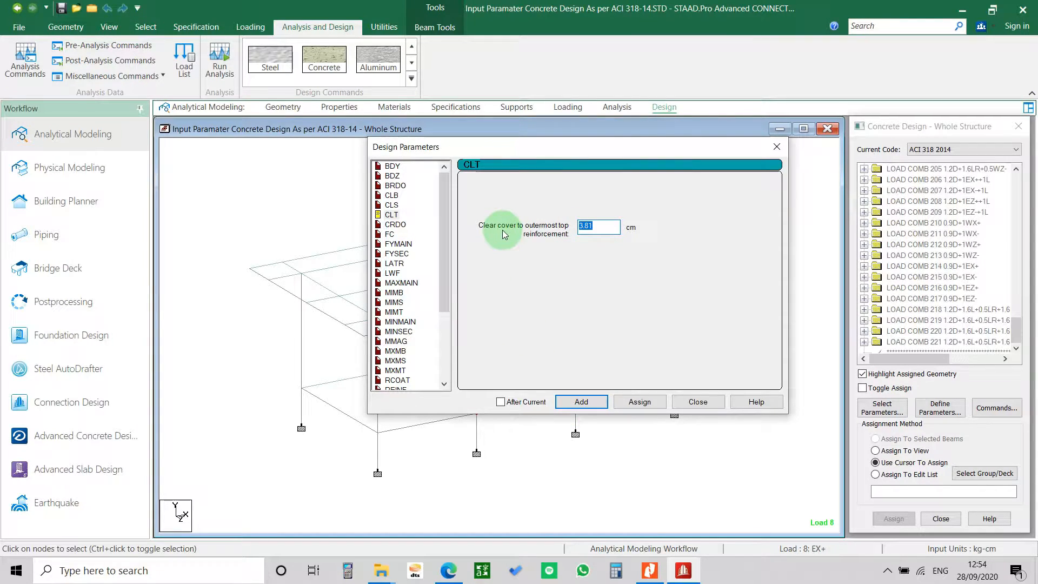
type("4")
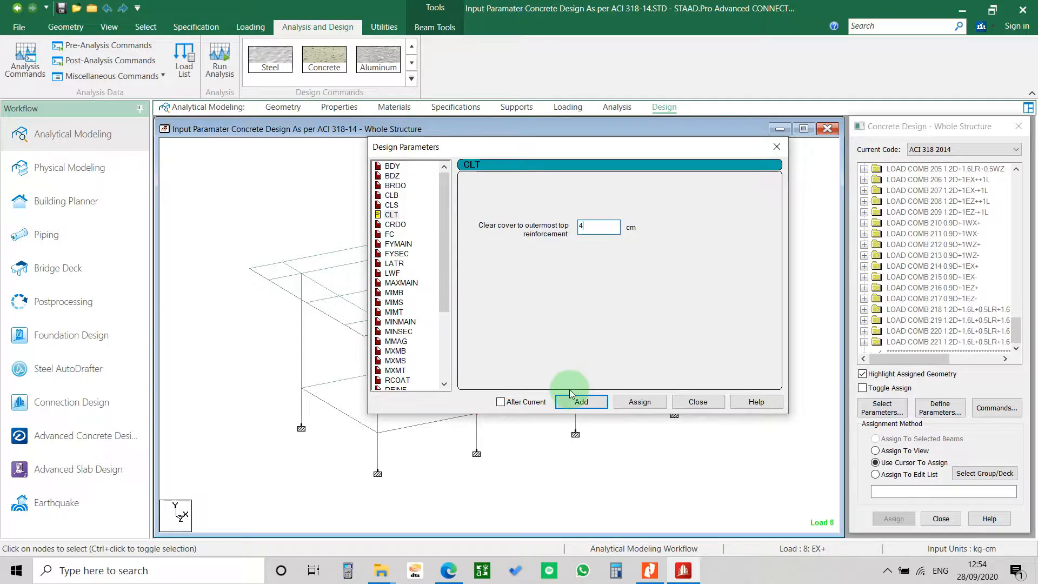
left_click(573, 400)
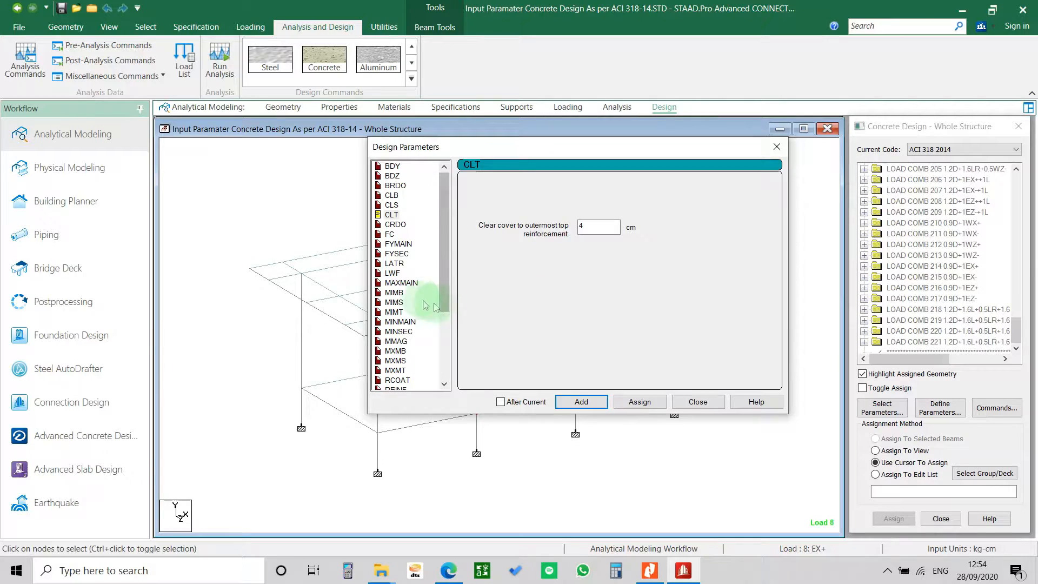
Step: Add a MAXMAIN parameter with a maximum main reinforcement bar size of 19
left_click(402, 284)
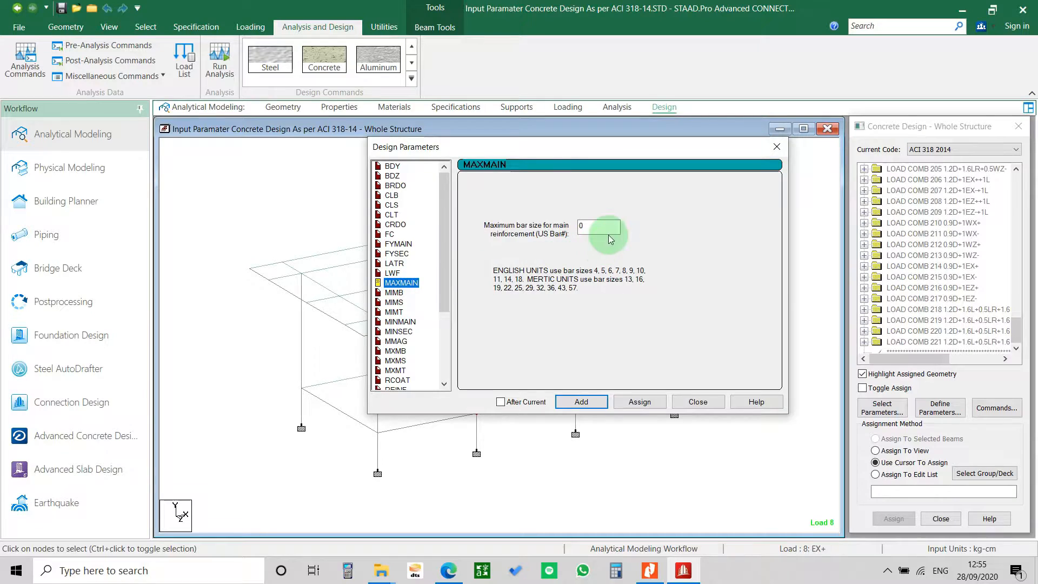
double_click(580, 226)
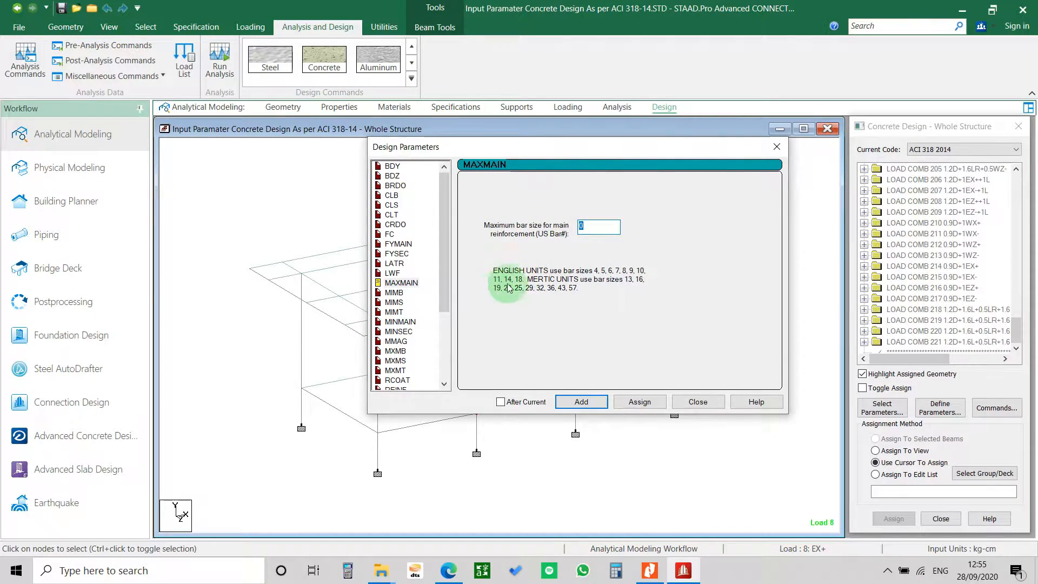
type("19")
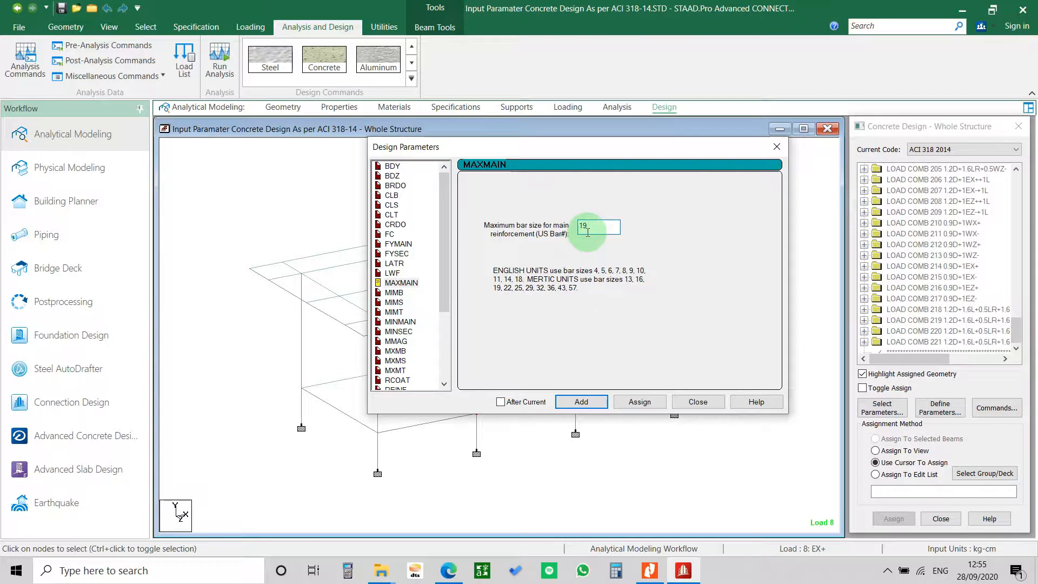
left_click(582, 405)
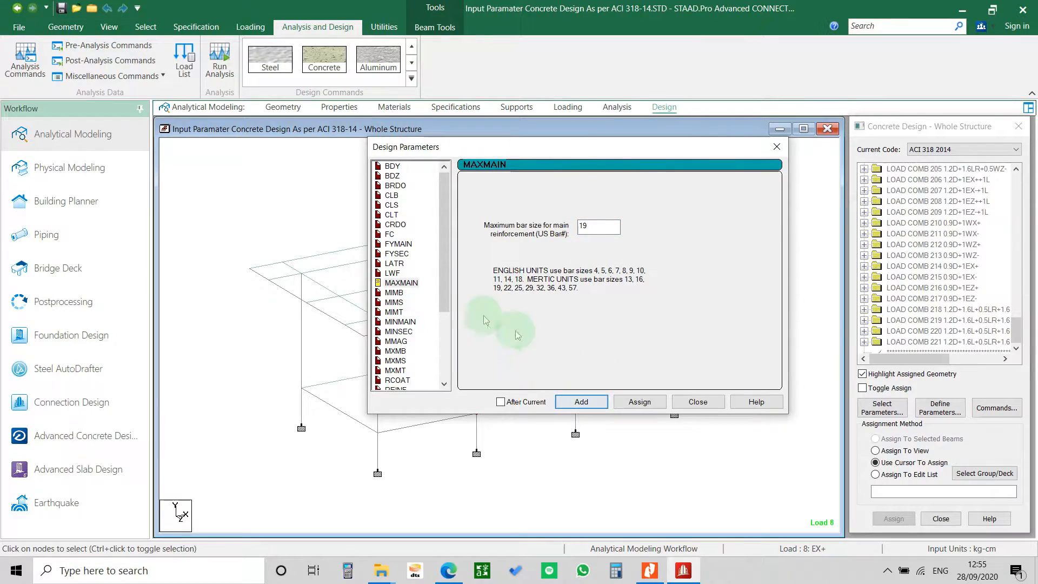
Step: Add a MINMAIN parameter with a minimum main reinforcement bar size of 13
left_click(401, 322)
double_click(601, 226)
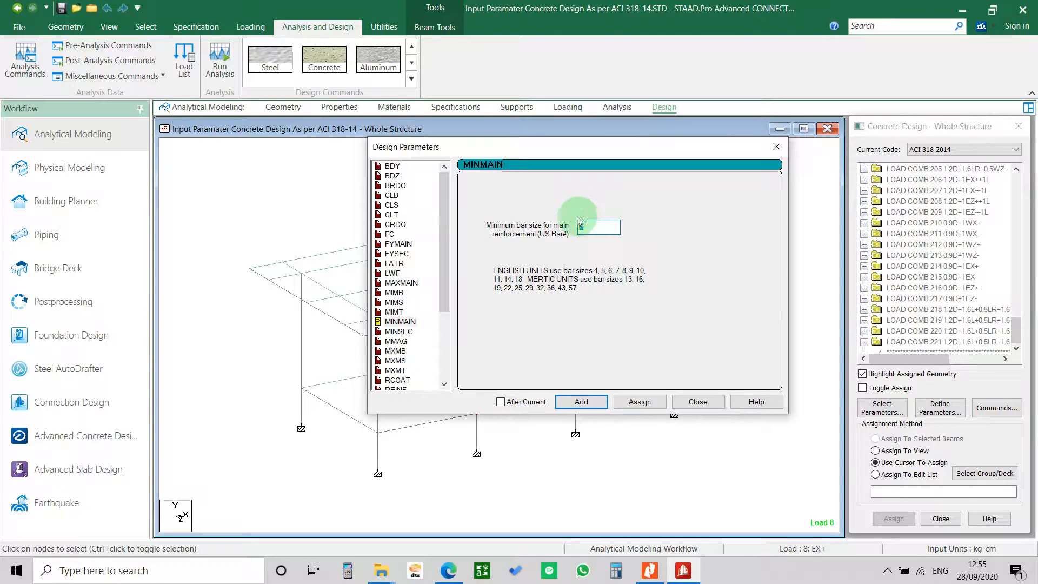
type("13")
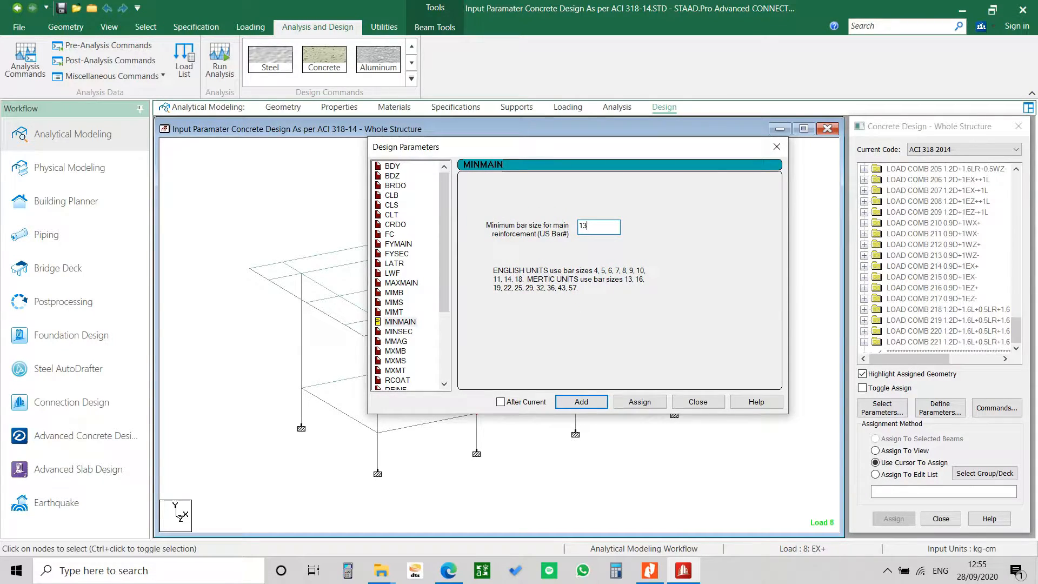
left_click(582, 402)
Step: Add a second MAXMAIN parameter with a maximum main reinforcement bar size of 16
left_click(404, 282)
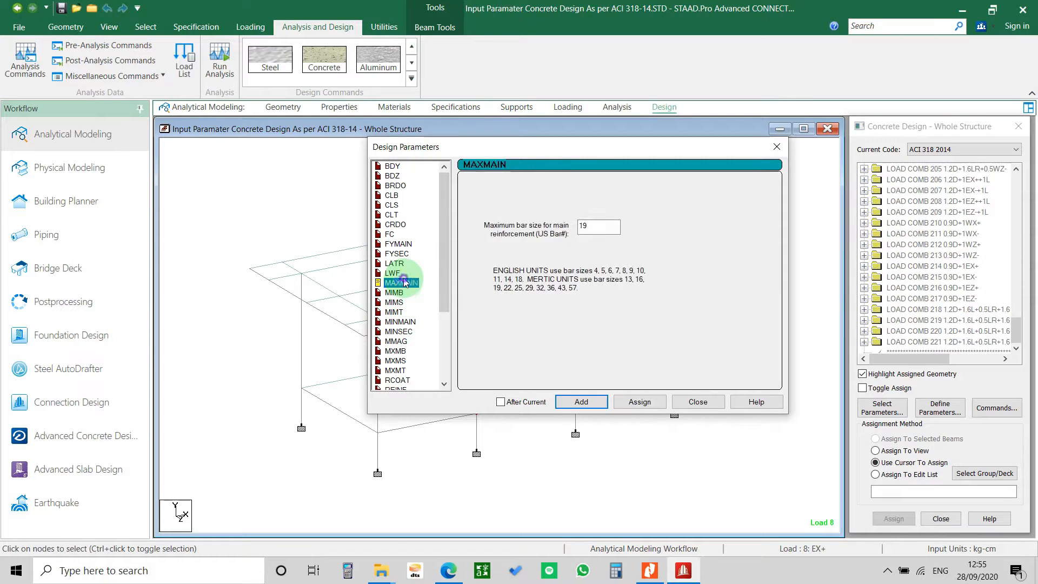
left_click(401, 322)
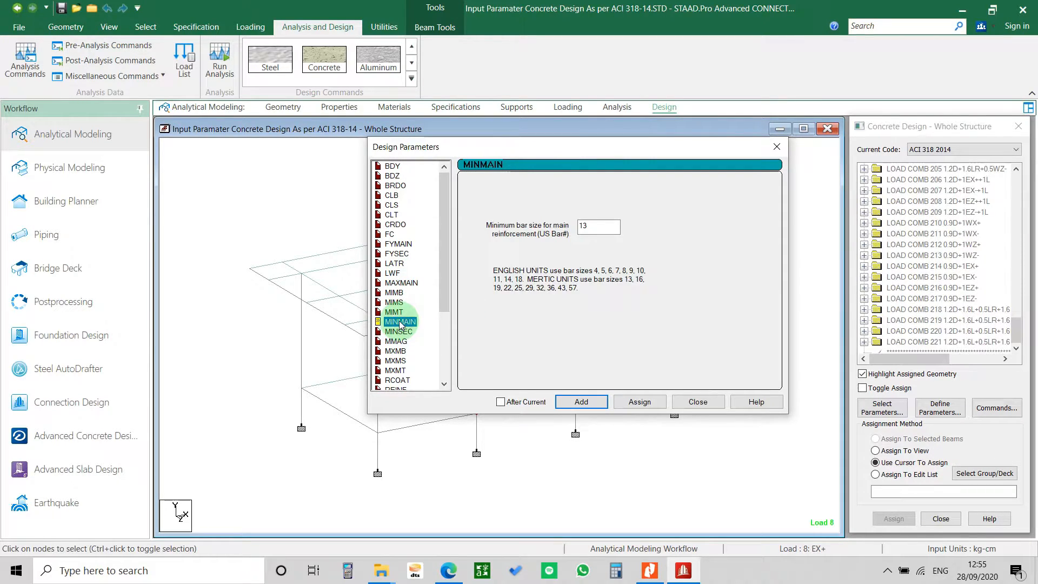
left_click(408, 284)
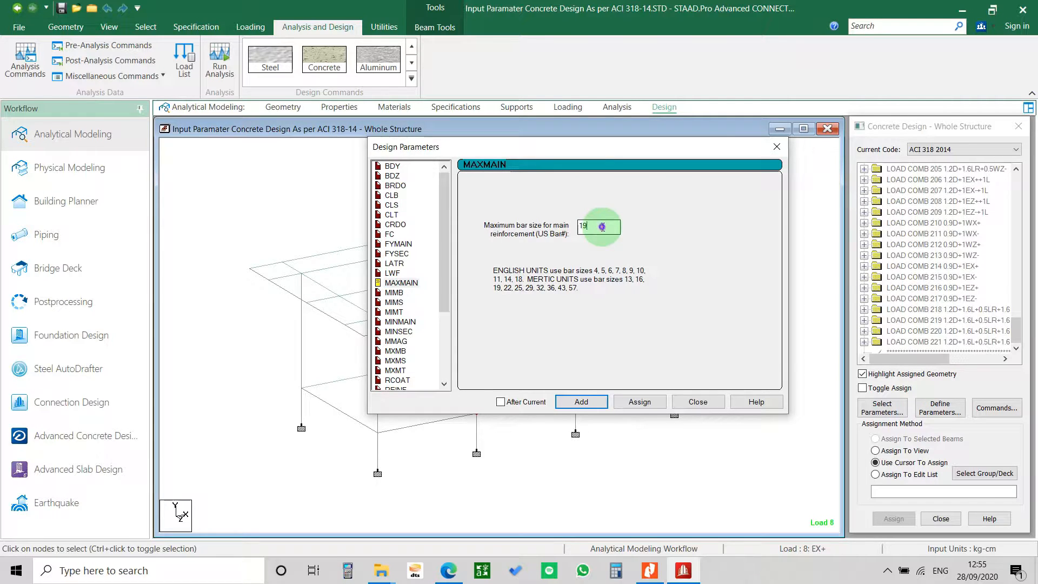
double_click(601, 226)
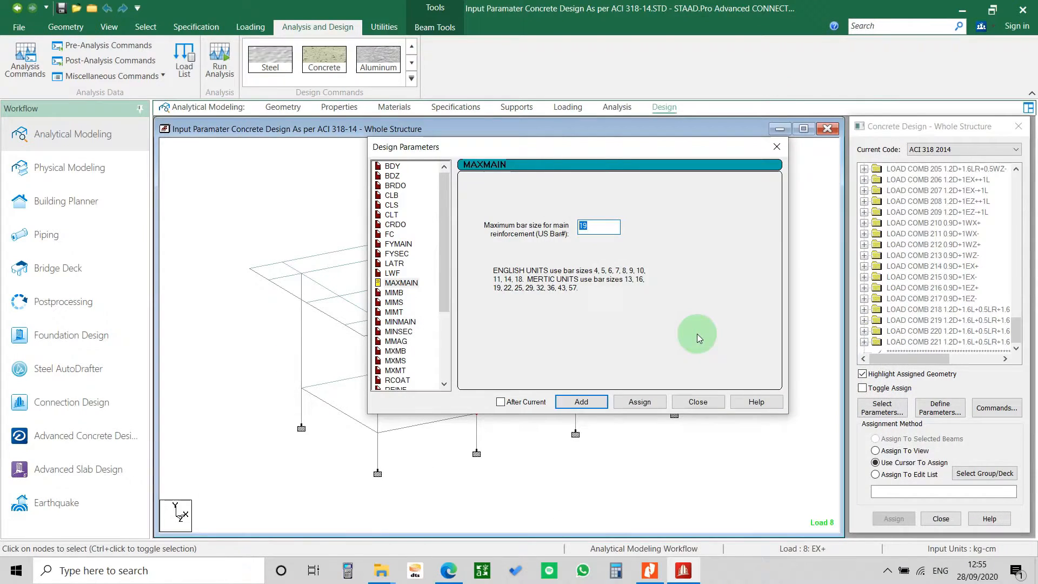
type("16")
left_click(583, 401)
Step: Add a second MINMAIN parameter, also with a minimum main reinforcement bar size of 13
left_click(401, 321)
left_click(604, 228)
double_click(598, 227)
type("13")
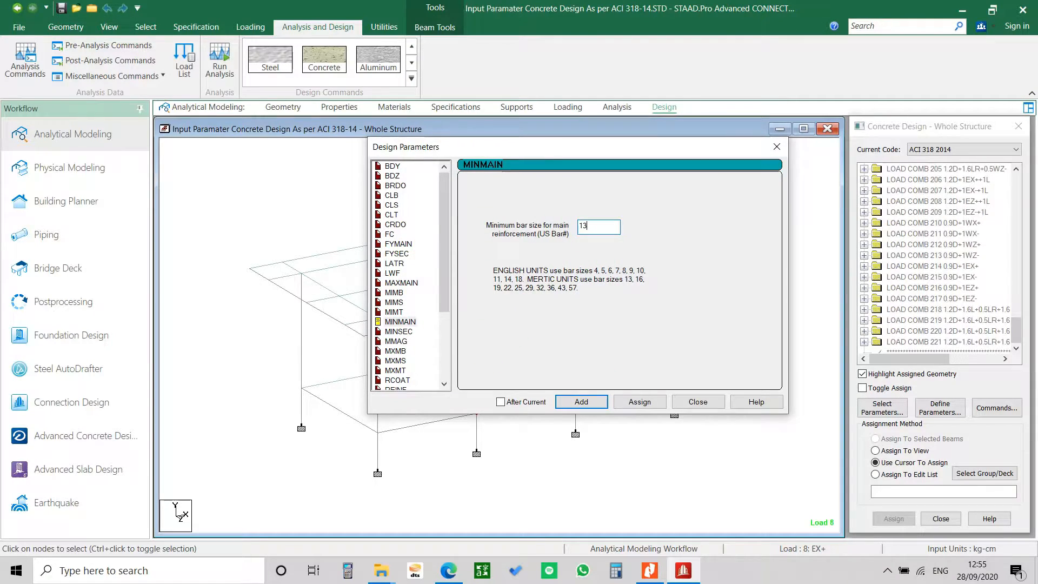
left_click(582, 403)
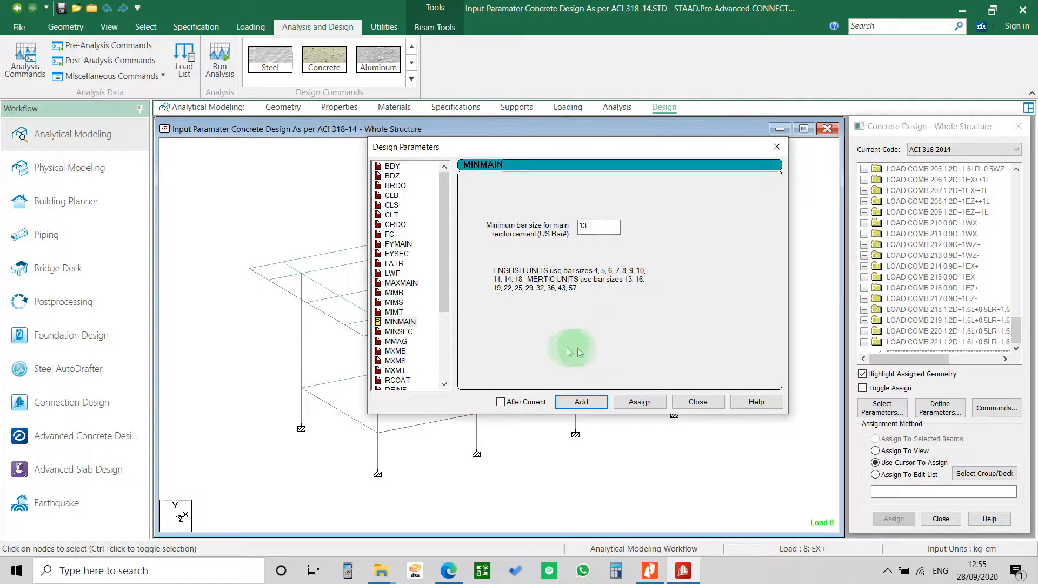
Step: Add a MINSEC parameter with a minimum transverse reinforcement bar size of 10
left_click(399, 332)
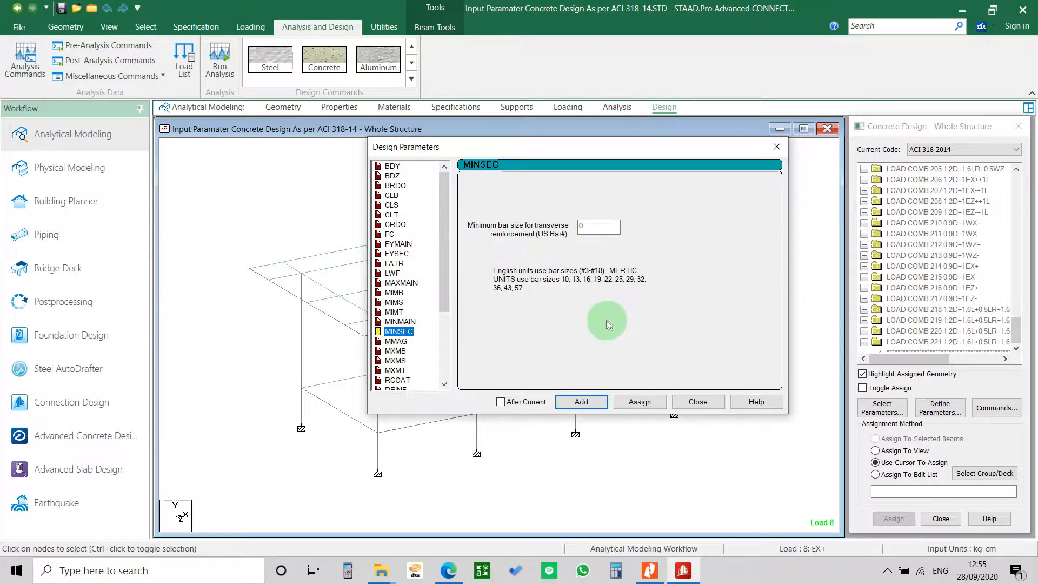
double_click(615, 229)
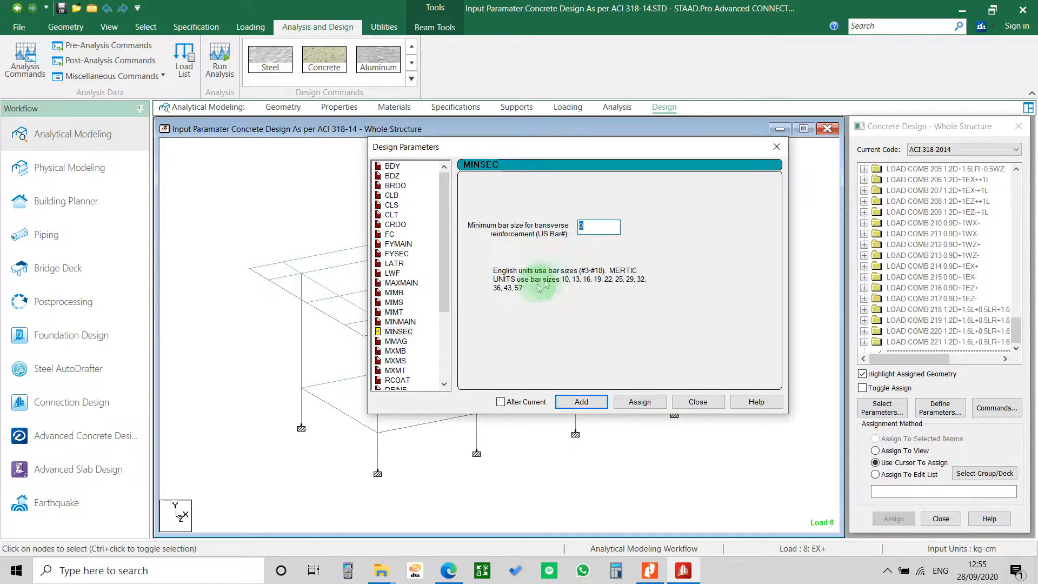
type("10")
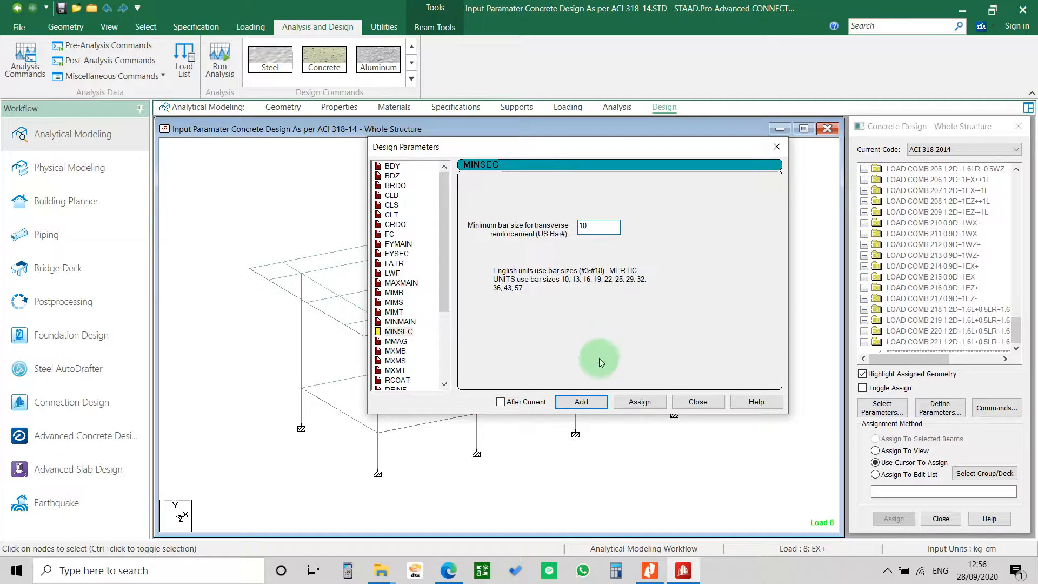
left_click(584, 405)
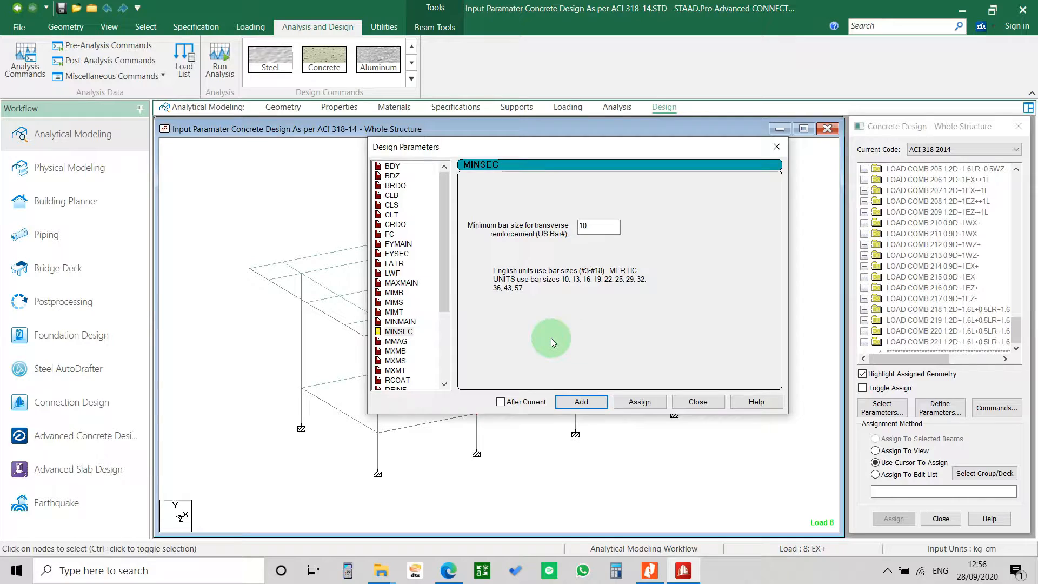
Step: Add two TRACK parameters with option 1, detailed design reporting bar layouts, and finish defining parameters
scroll(414, 292, "down", 3)
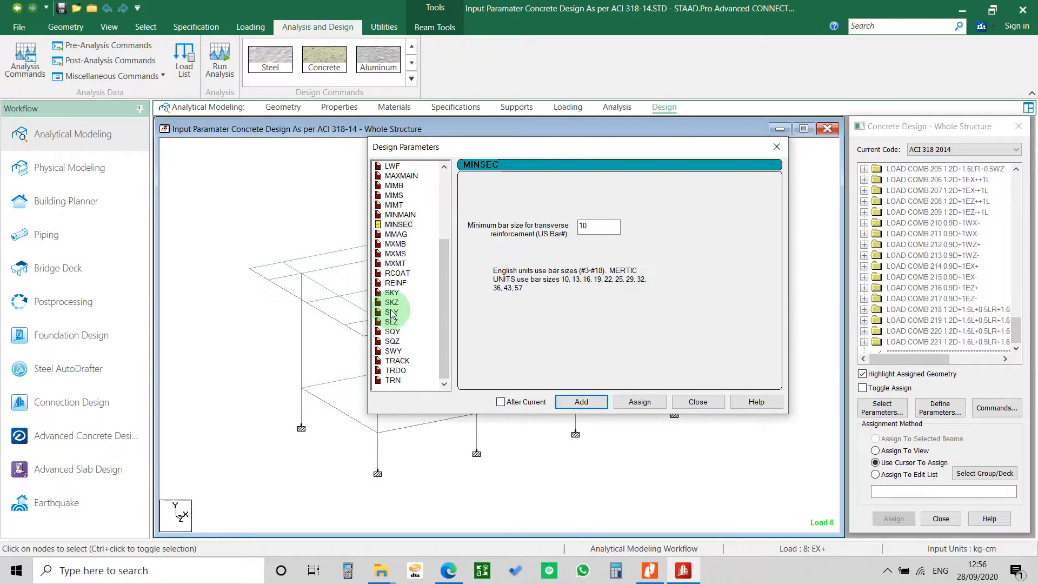
scroll(393, 311, "up", 4)
scroll(411, 302, "down", 4)
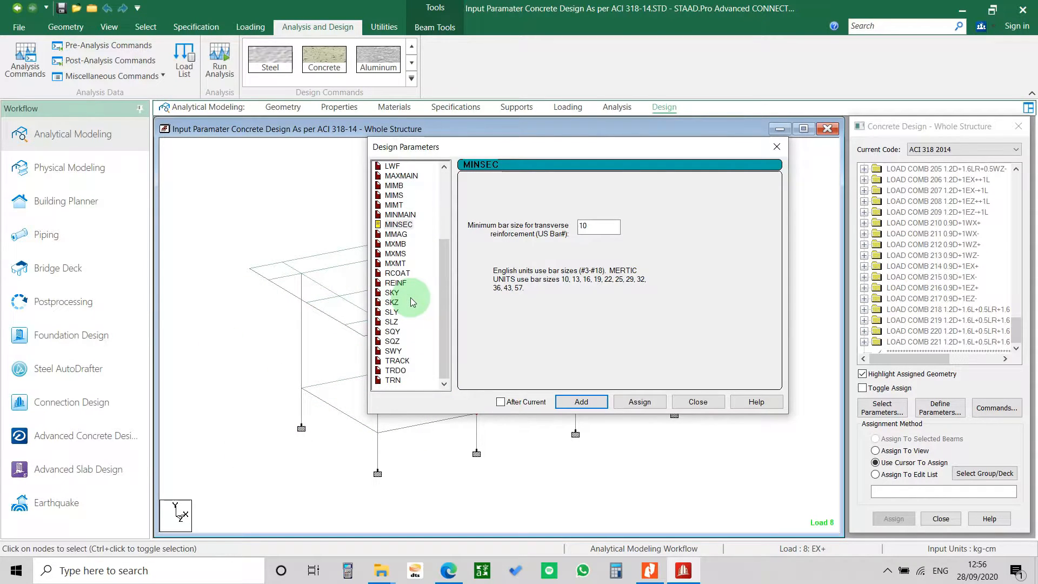
left_click(398, 361)
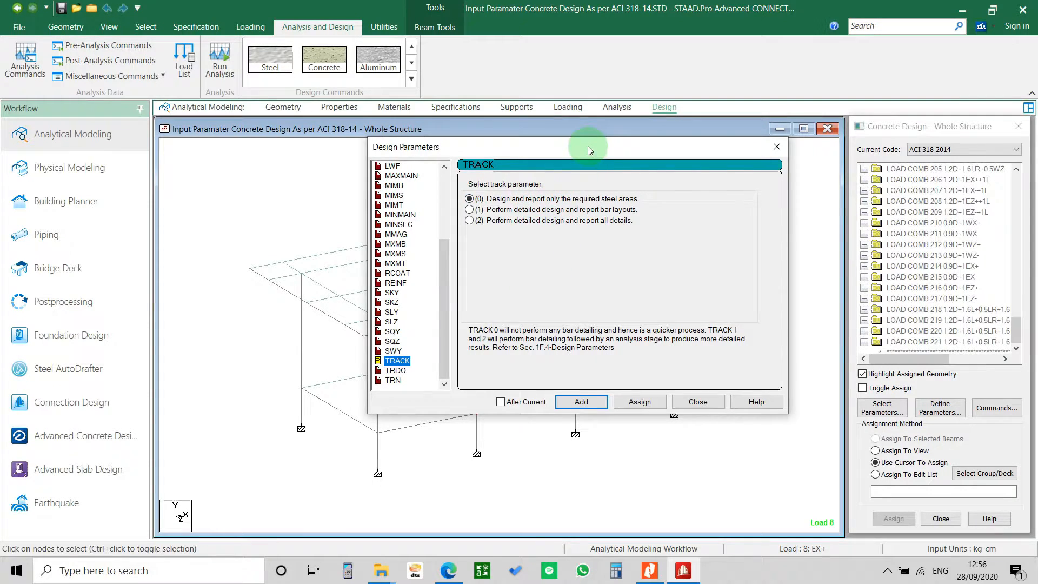
left_click_drag(587, 146, 615, 146)
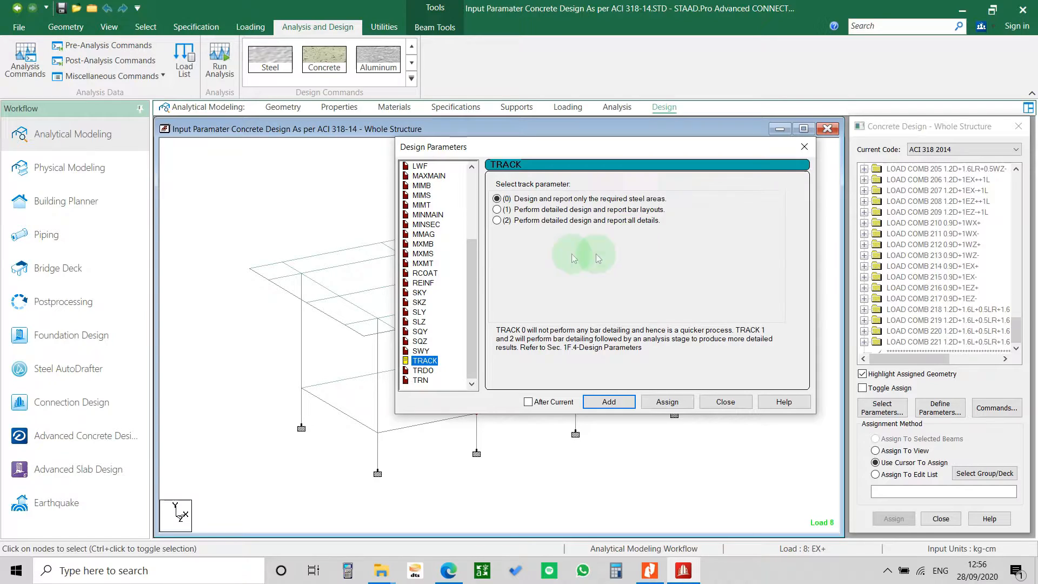
left_click(541, 210)
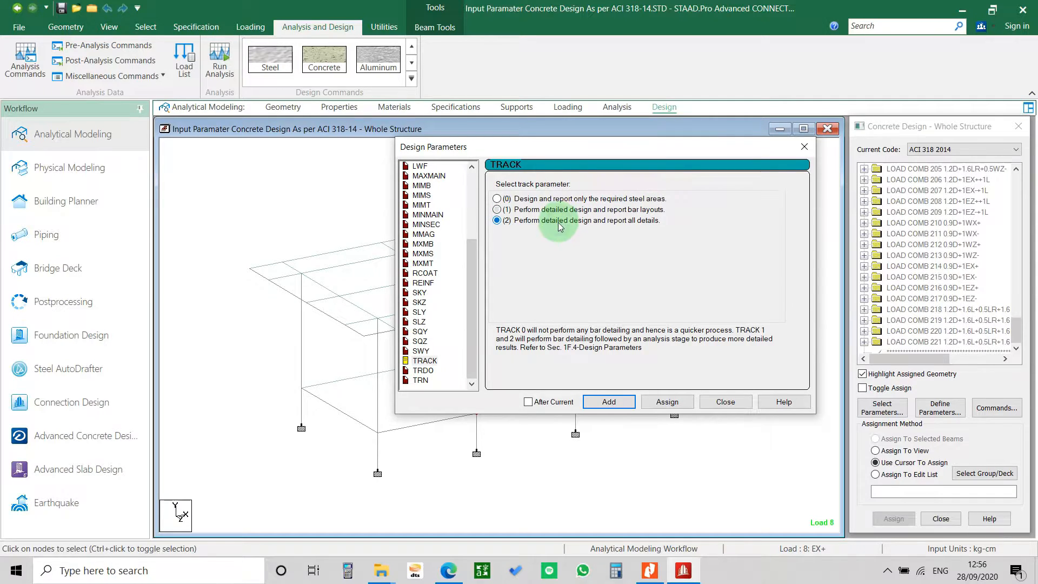
left_click(533, 221)
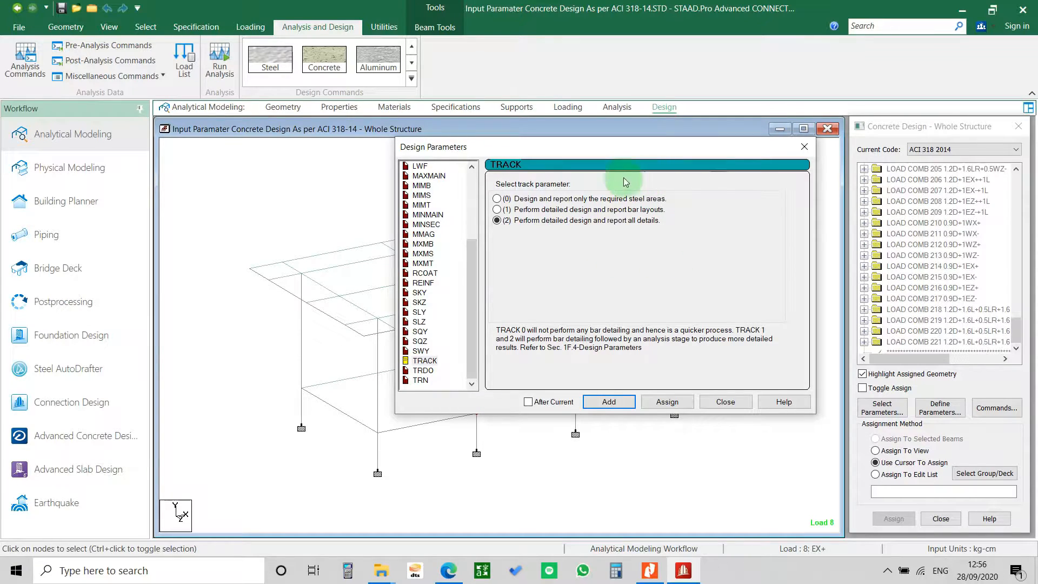
left_click(591, 210)
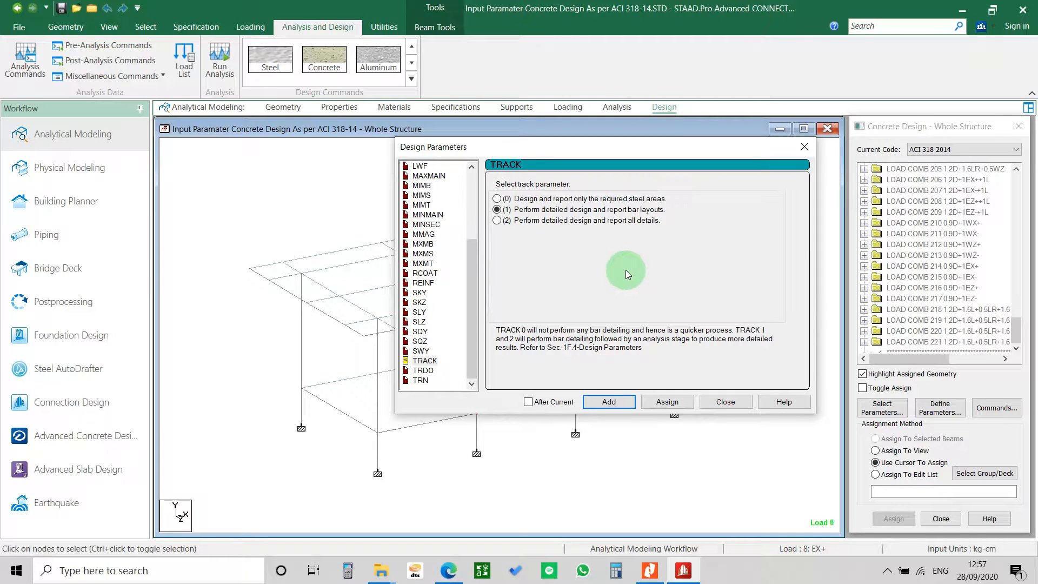
left_click(727, 403)
Step: Review the parameters defined under START CONCRETE DESIGN, from concrete strength and covers to bar sizes and TRACK
left_click(1004, 320)
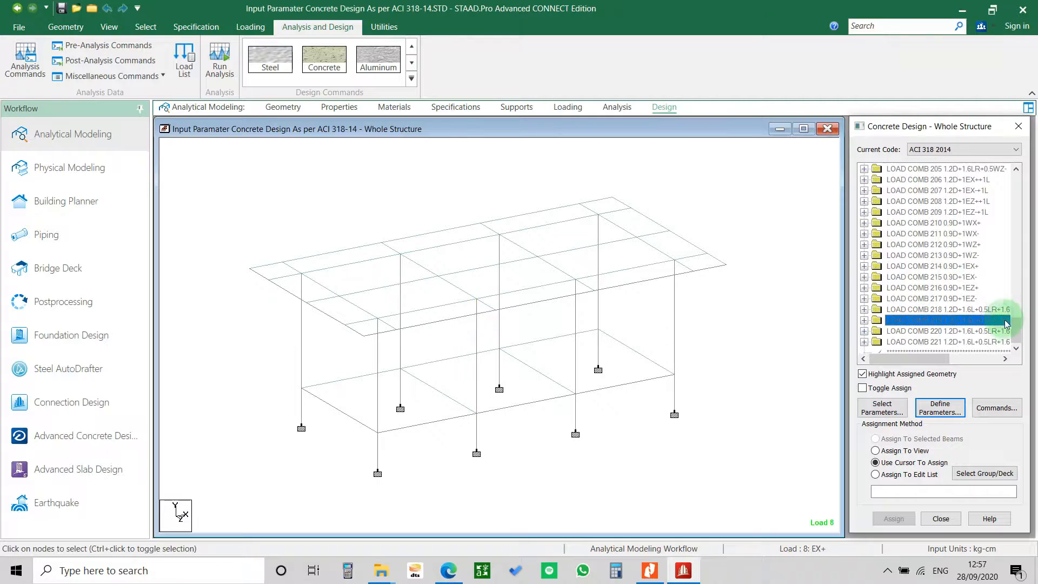
left_click(925, 332)
scroll(925, 340, "down", 1)
left_click(924, 339)
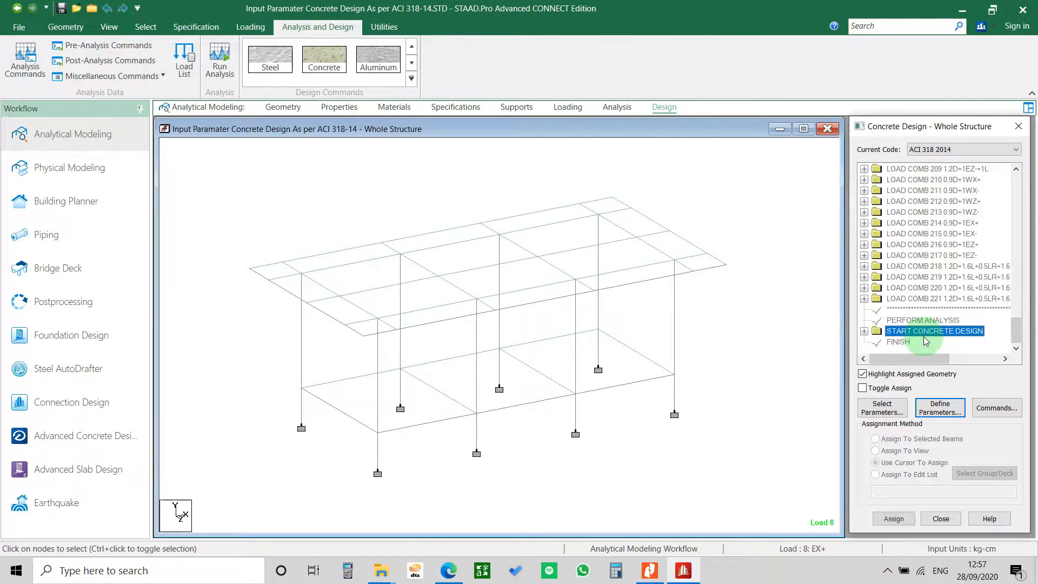
left_click(864, 331)
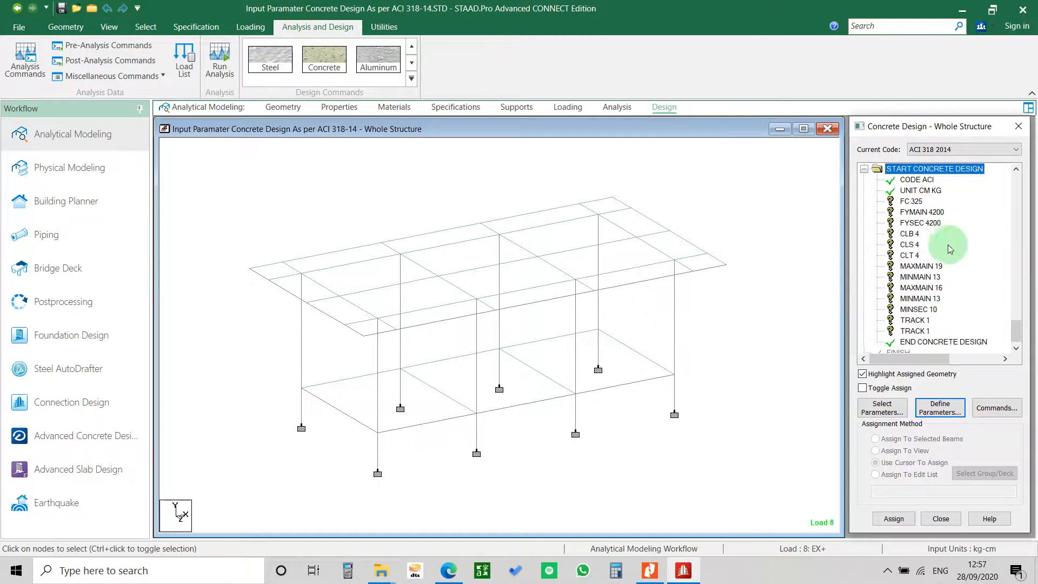
left_click(917, 203)
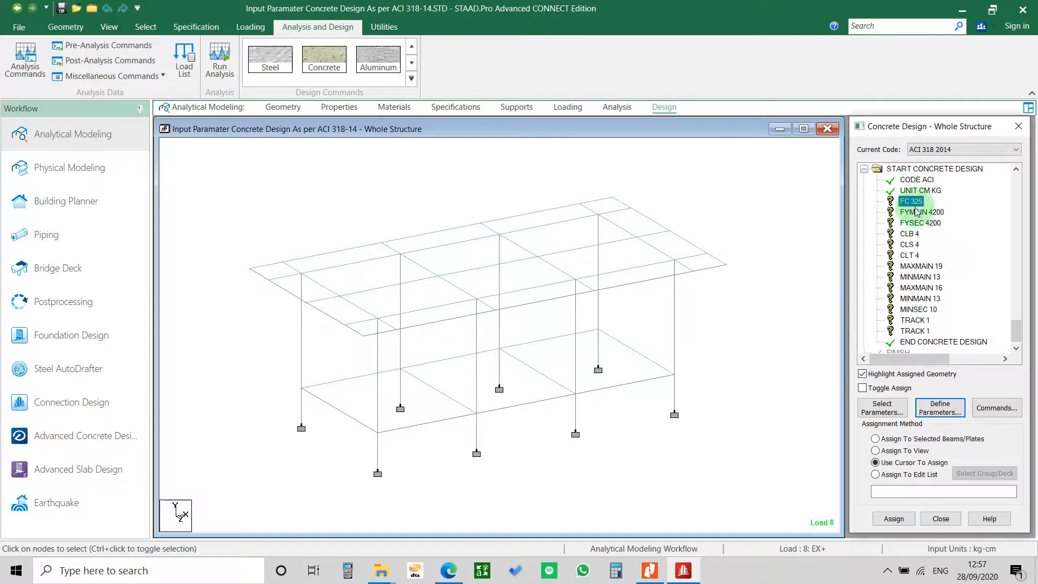
left_click(910, 234)
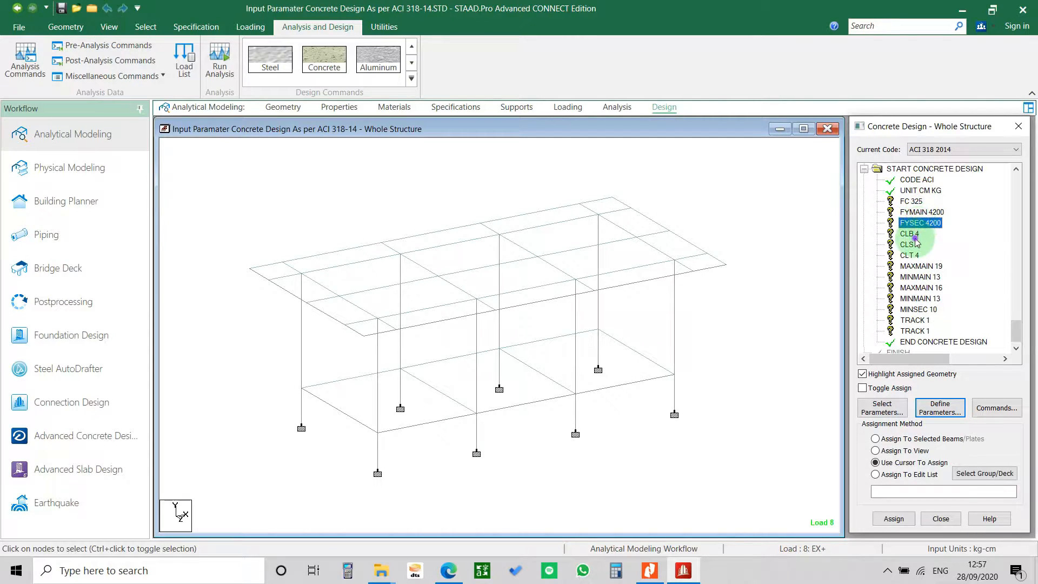
left_click(915, 276)
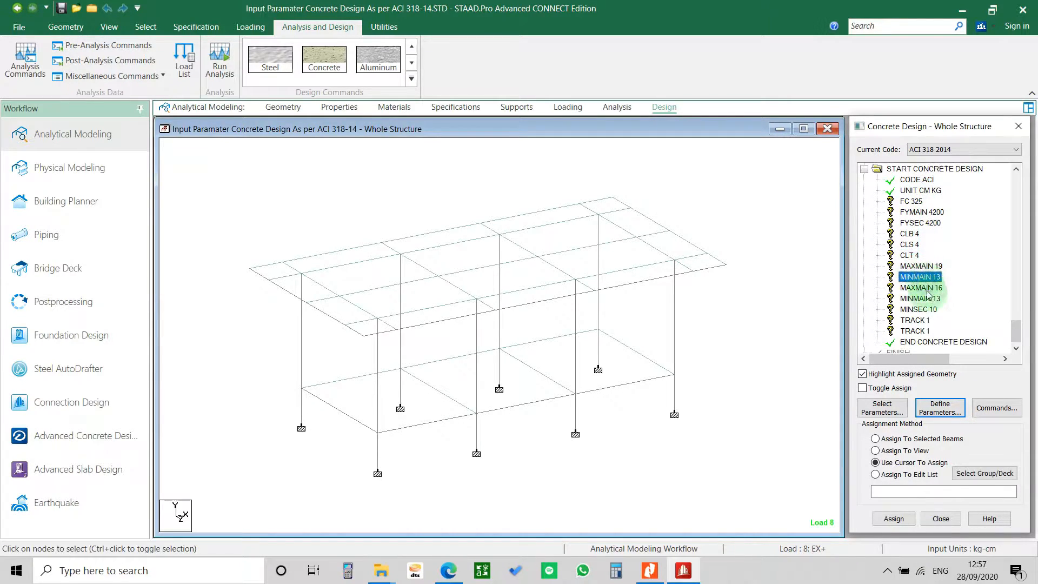
scroll(928, 295, "down", 1)
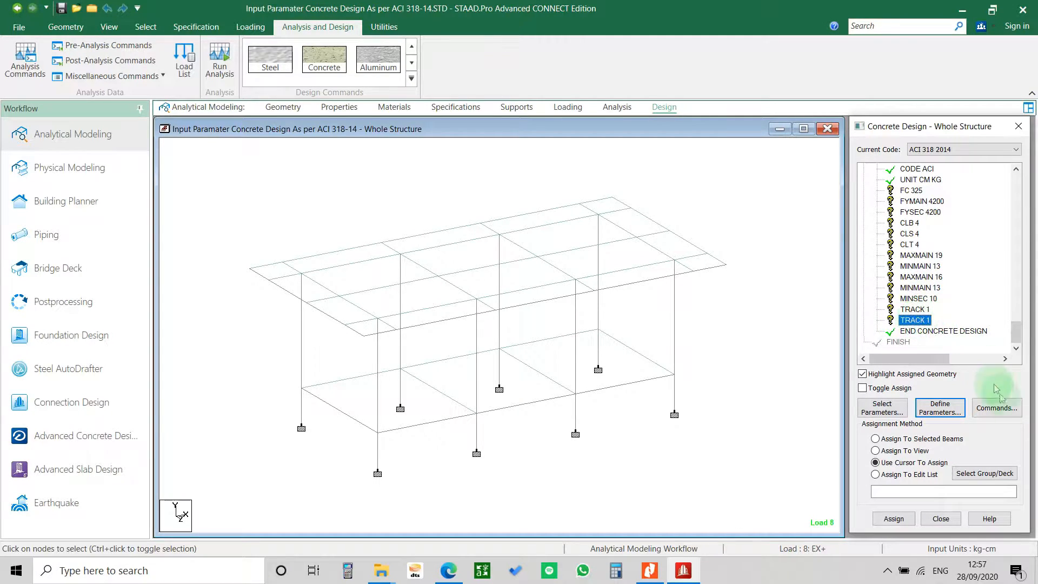
Step: Add the DESIGN BEAM and DESIGN COLUMN commands to the concrete design
left_click(1005, 412)
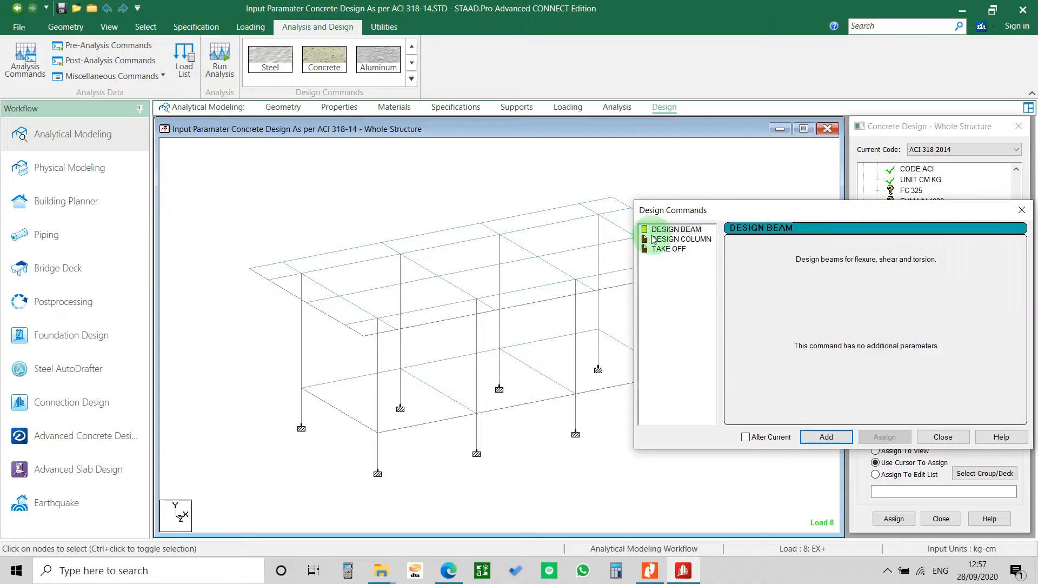
left_click(824, 436)
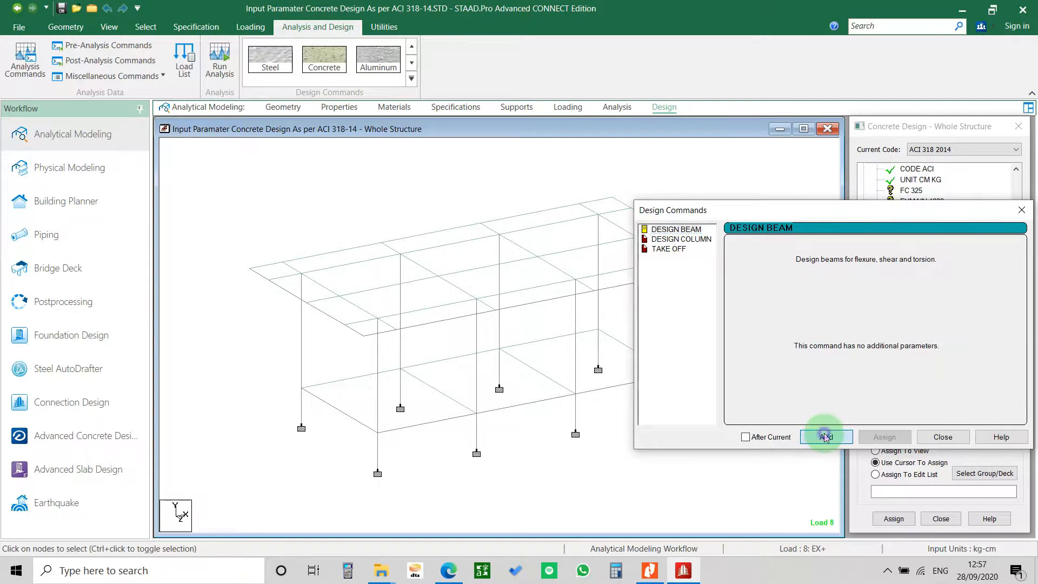
left_click(682, 239)
left_click(826, 437)
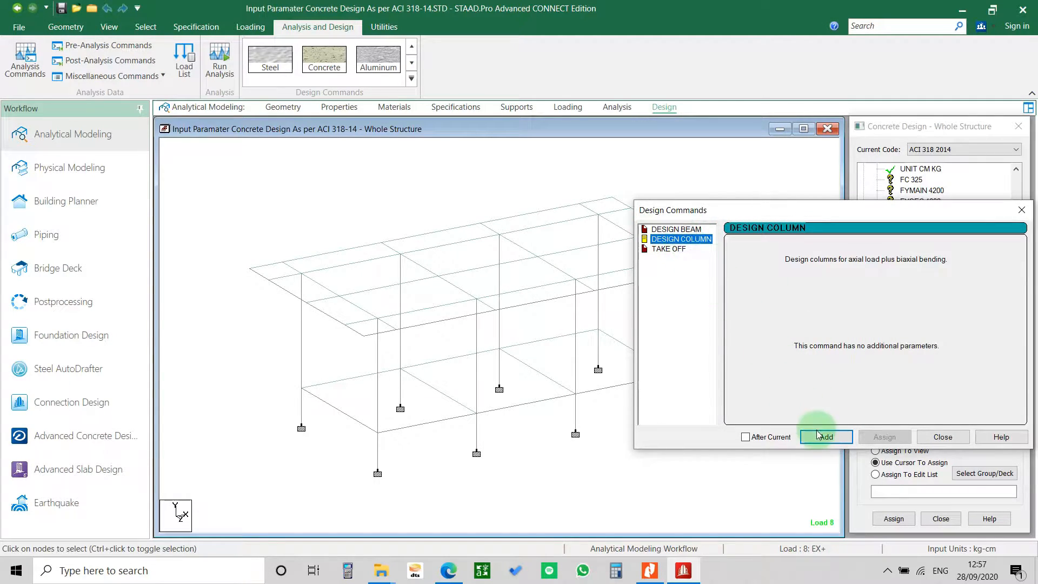
left_click(951, 439)
Step: Check the beam and column design commands in the tree and the current code selection, keeping ACI 318 2014
left_click(927, 309)
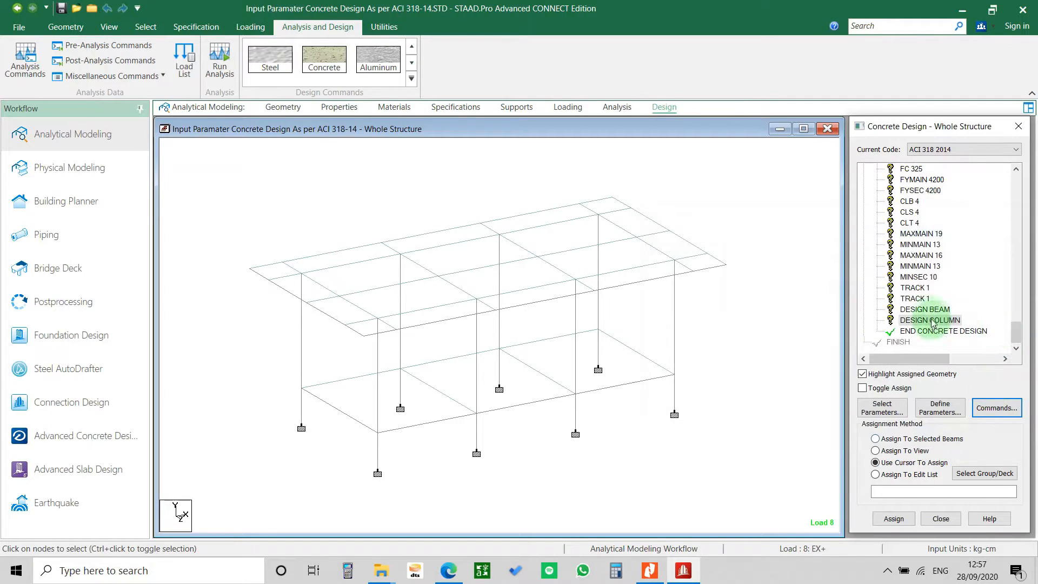
left_click(932, 321)
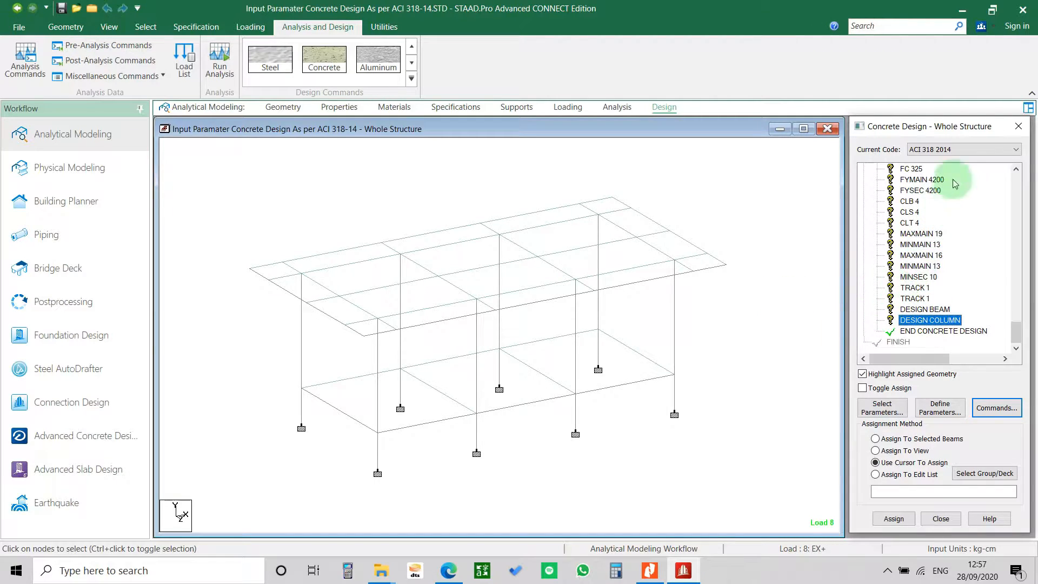
left_click(957, 149)
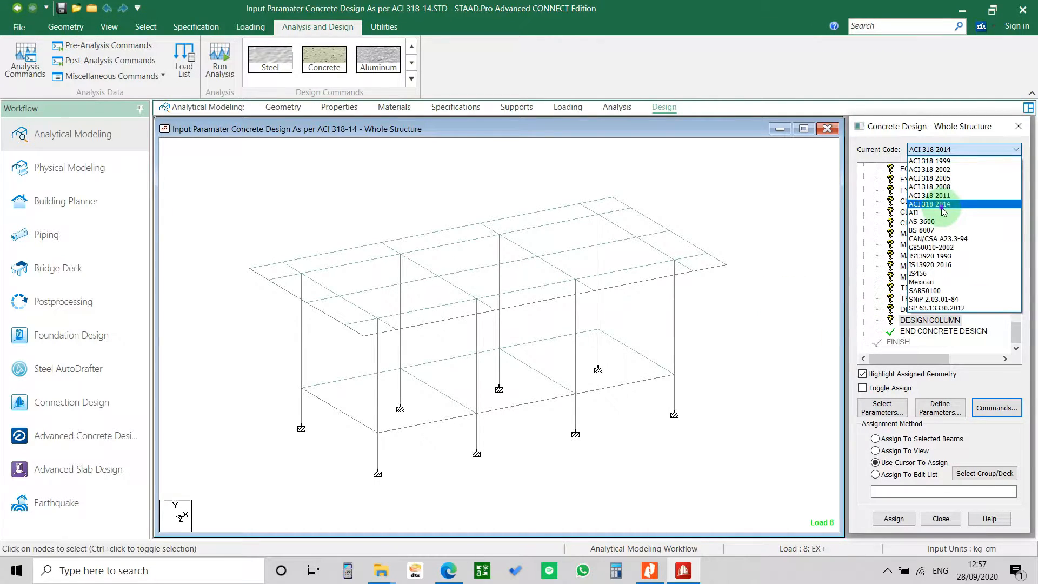
left_click(944, 205)
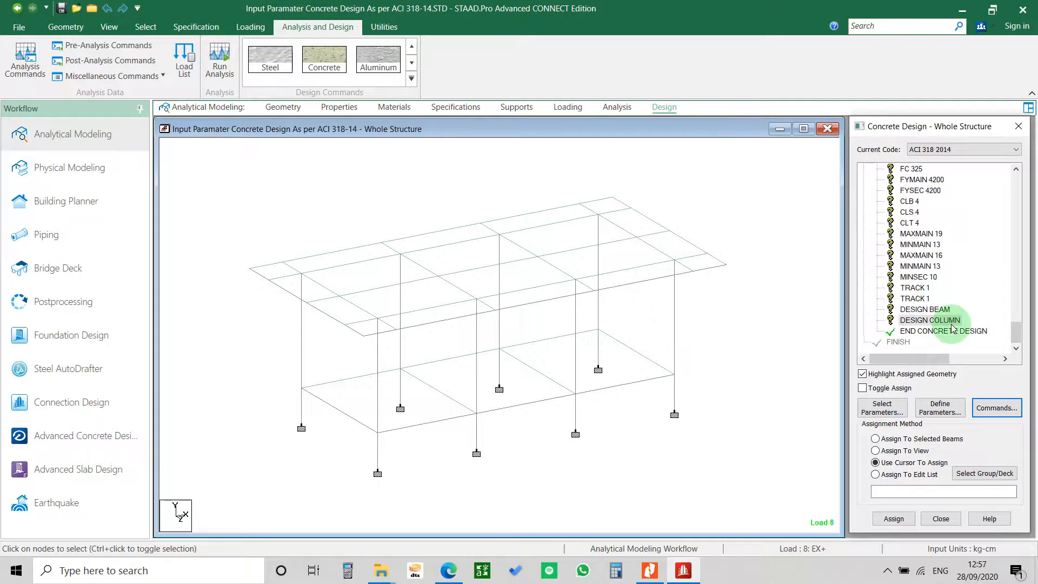
Step: Look over the available concrete design commands and leave the list without adding another one
left_click(997, 408)
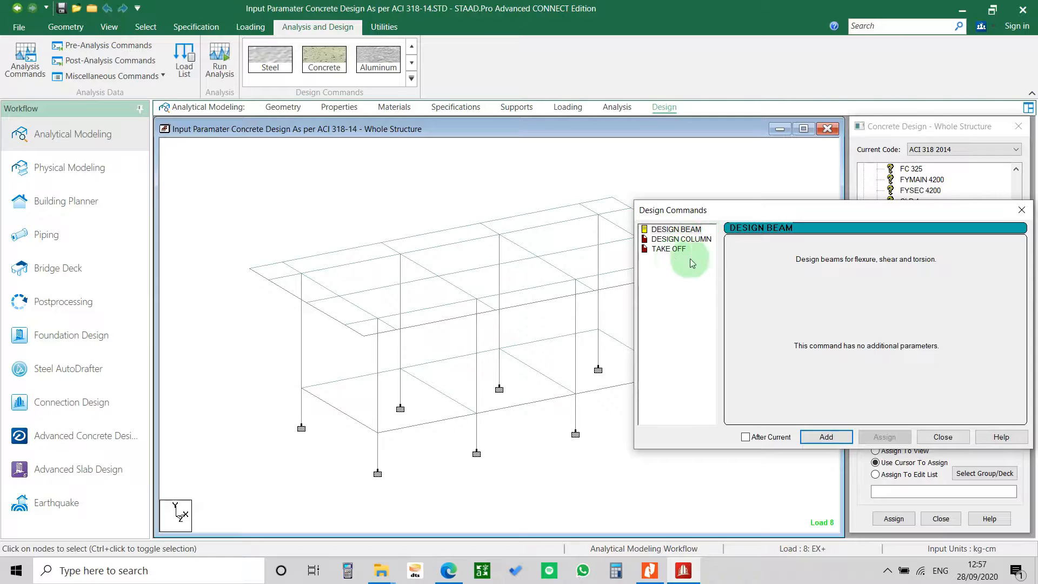
left_click_drag(959, 219, 883, 218)
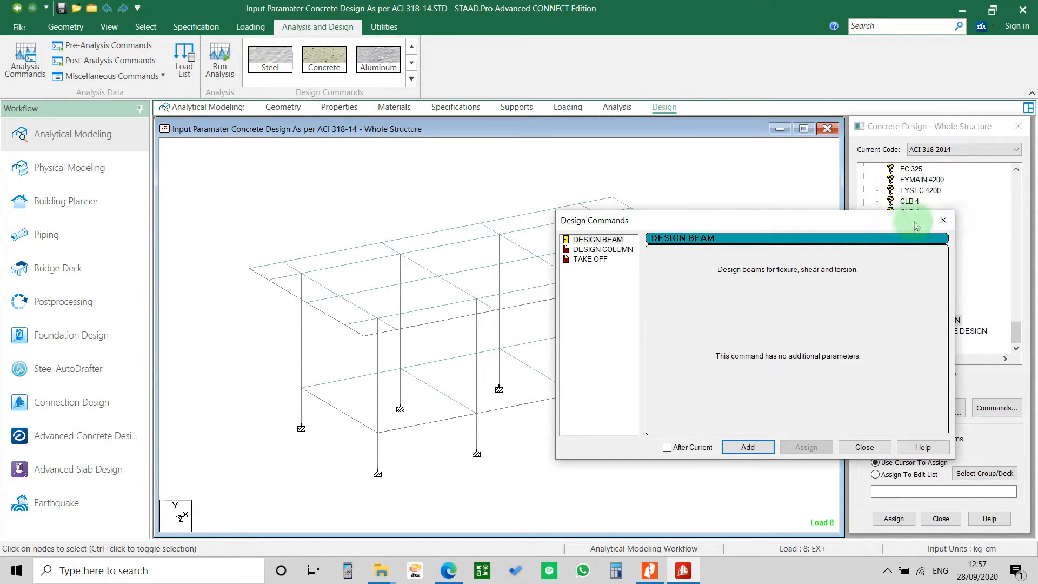
left_click(946, 211)
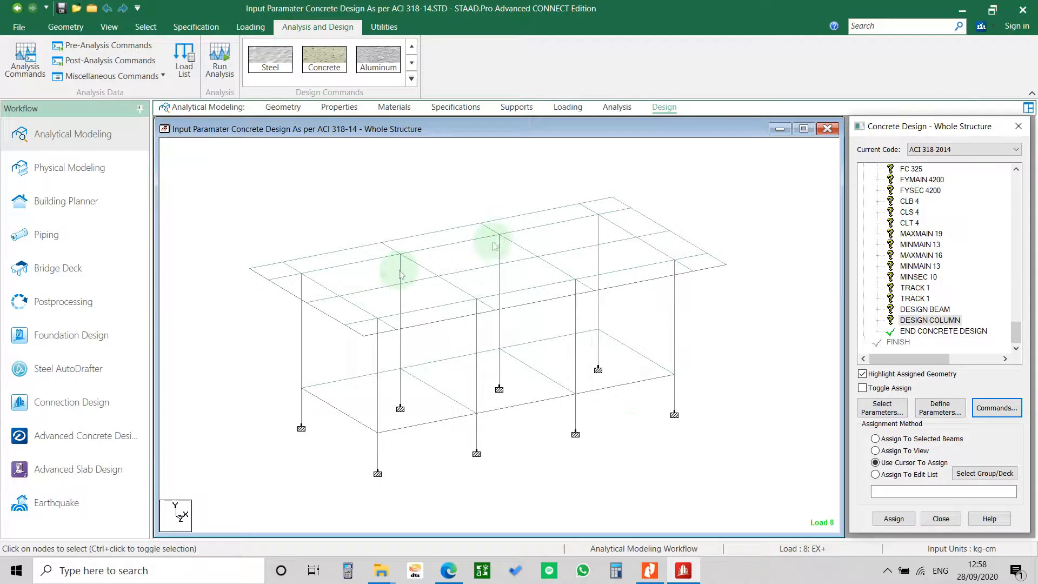
Step: Assign the FC 325 concrete strength parameter to all beam members of the structure and clear the selection
left_click(925, 255)
left_click(930, 236)
scroll(927, 307, "up", 1)
scroll(929, 311, "up", 2)
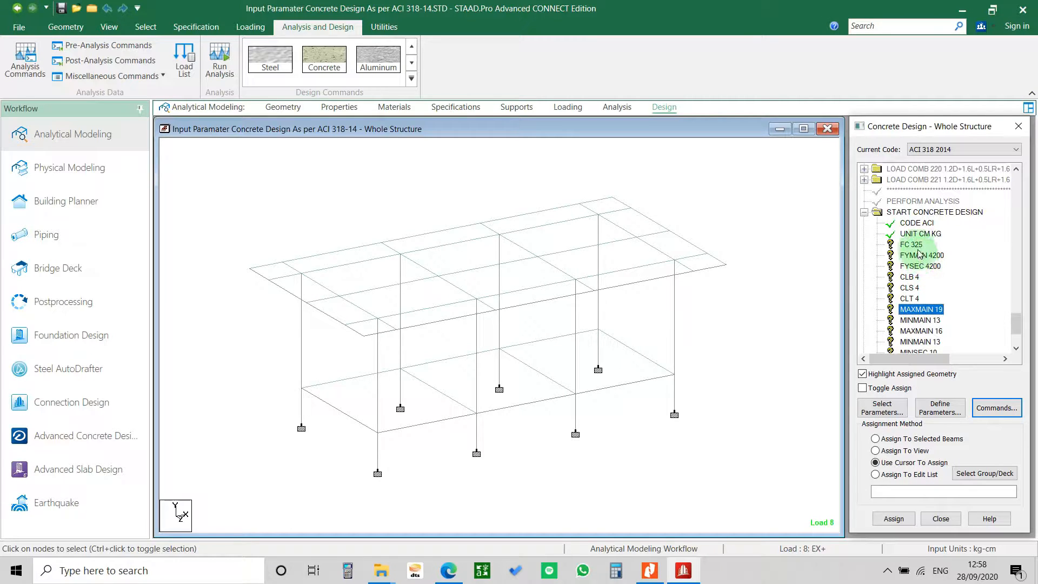
left_click(914, 245)
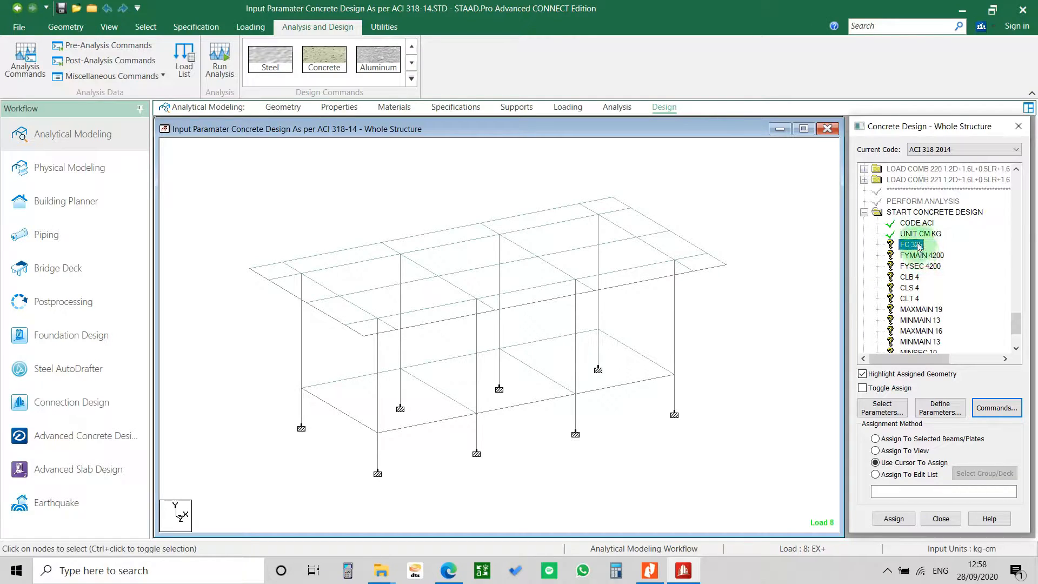
left_click(728, 306)
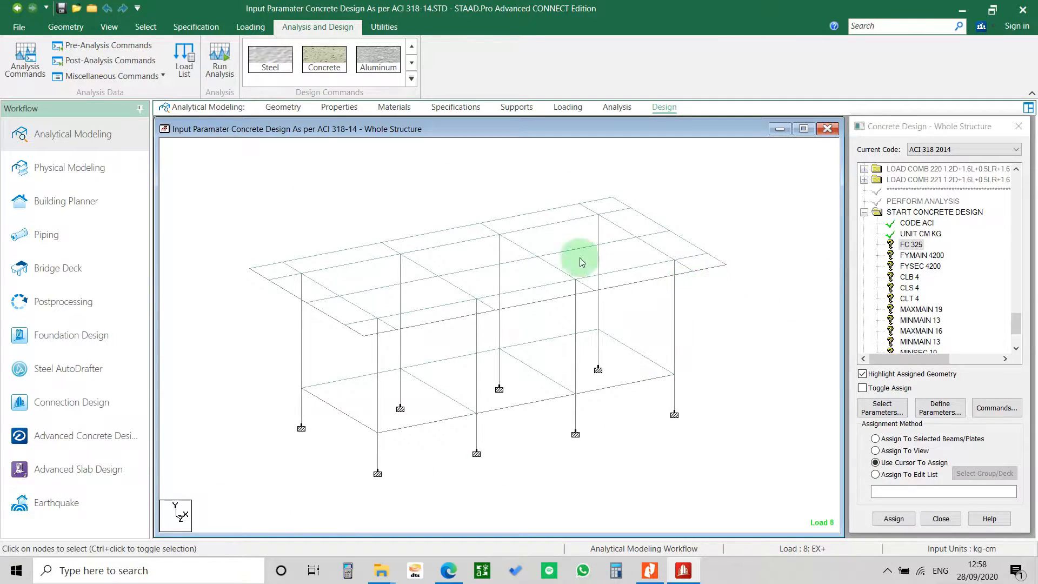
left_click(143, 28)
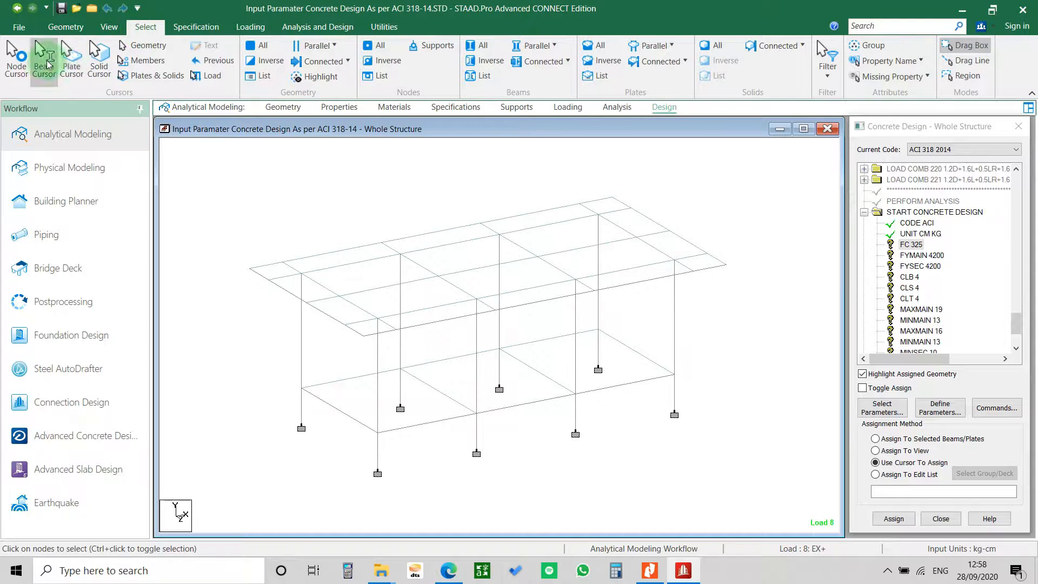
left_click(47, 64)
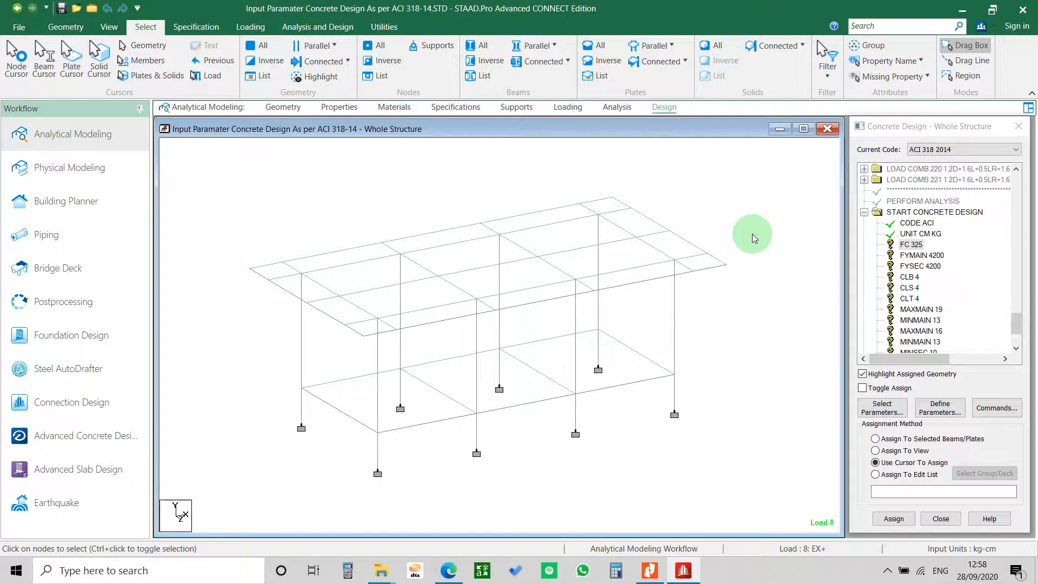
key("ctrl+a")
left_click(911, 244)
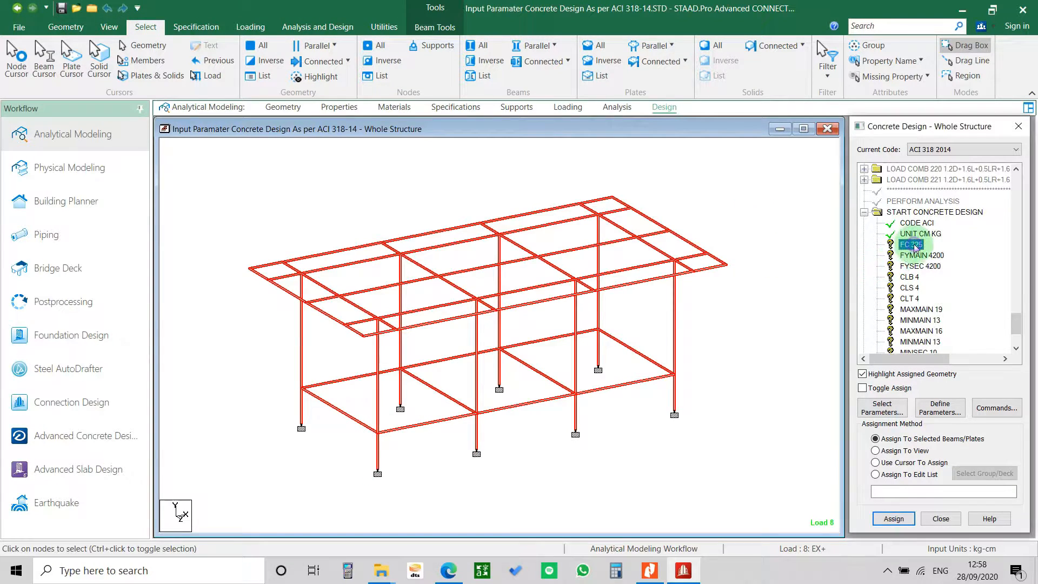
left_click(912, 522)
left_click(936, 366)
left_click(797, 330)
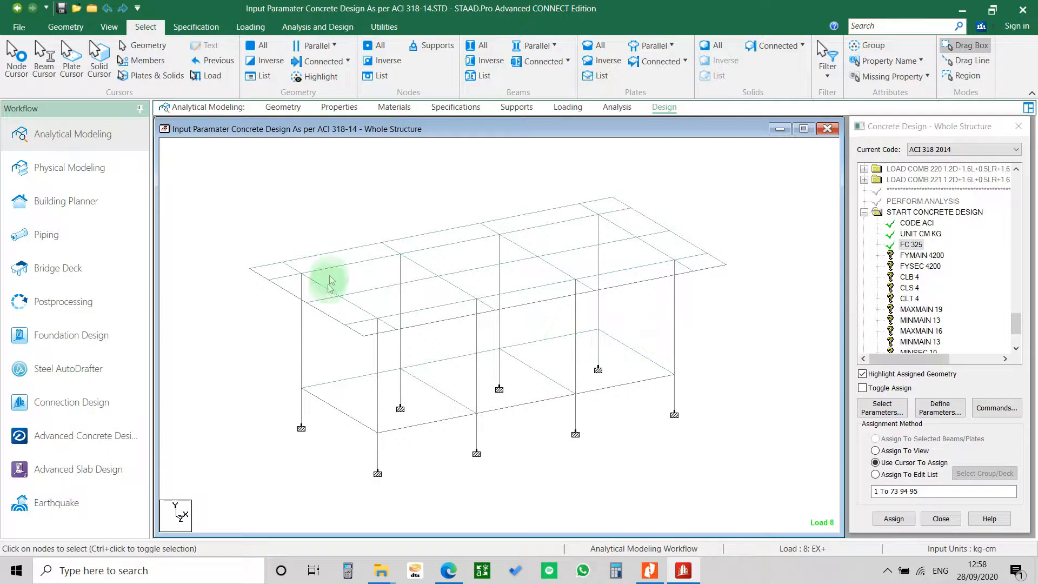
Step: Assign the FC 325 parameter to all plates of the structure and clear the selection
left_click(76, 65)
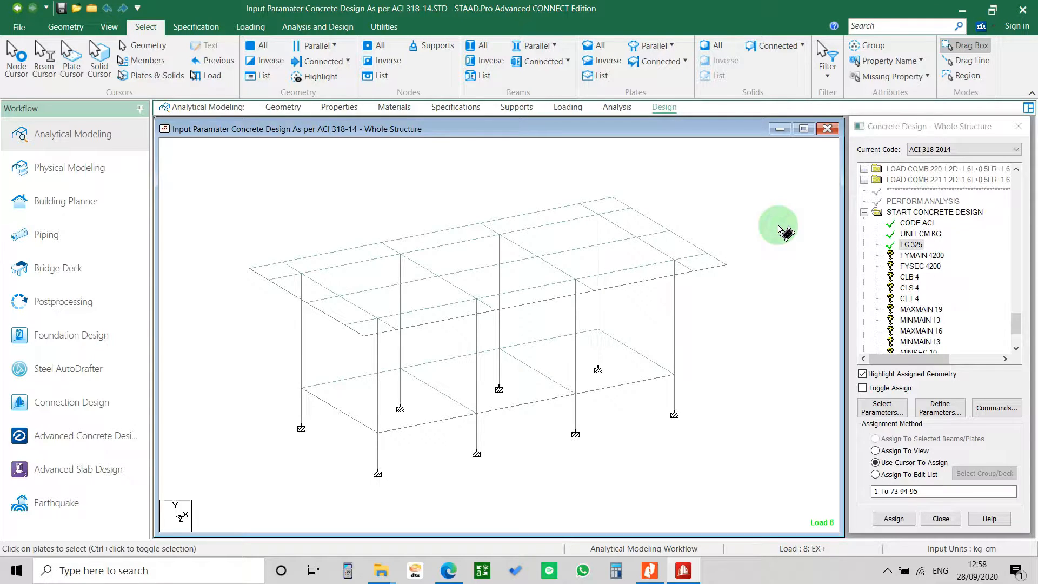
left_click(786, 231)
left_click(911, 245)
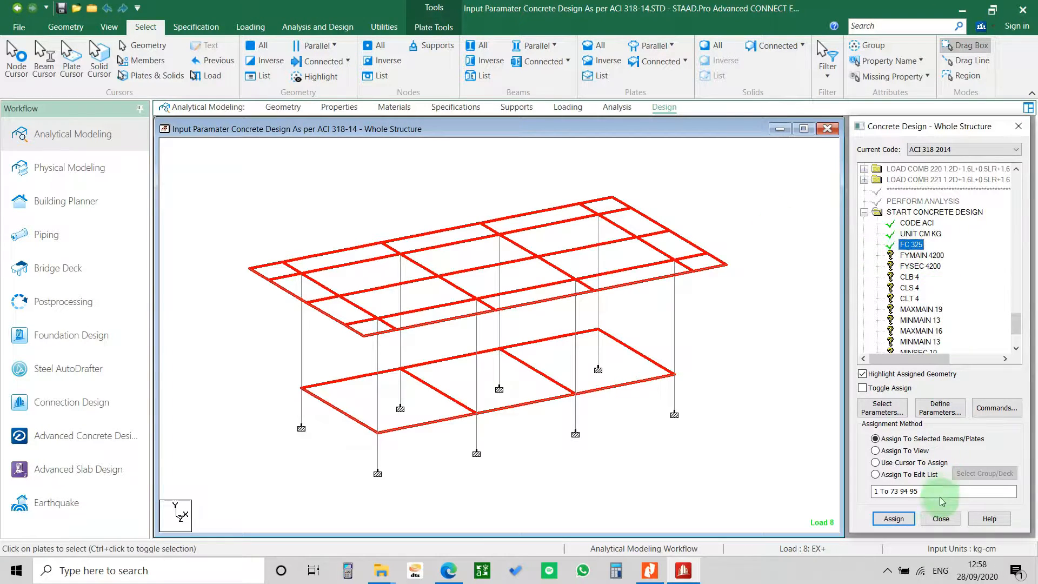
left_click(894, 519)
left_click(926, 366)
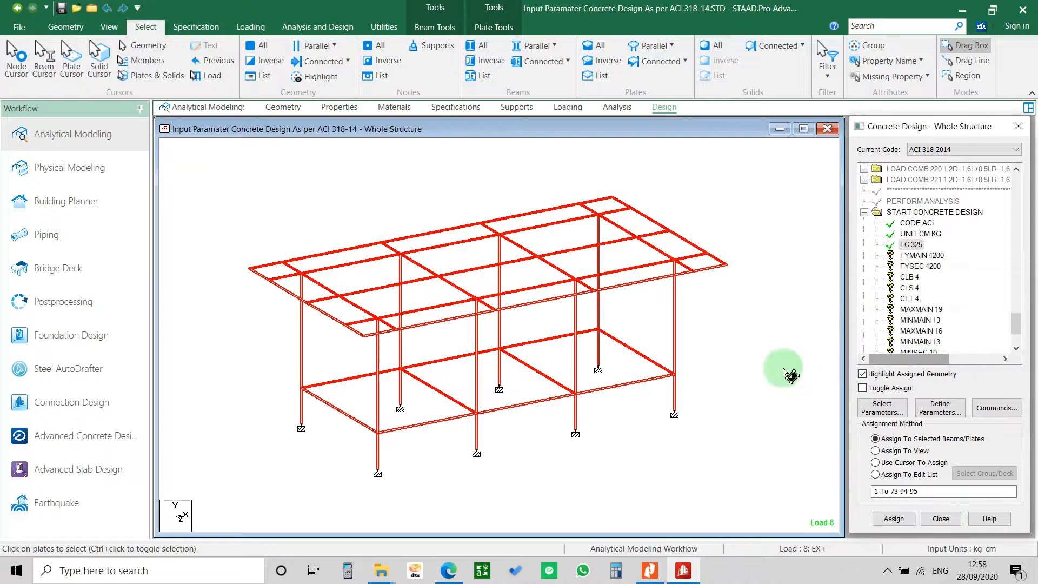
left_click(778, 304)
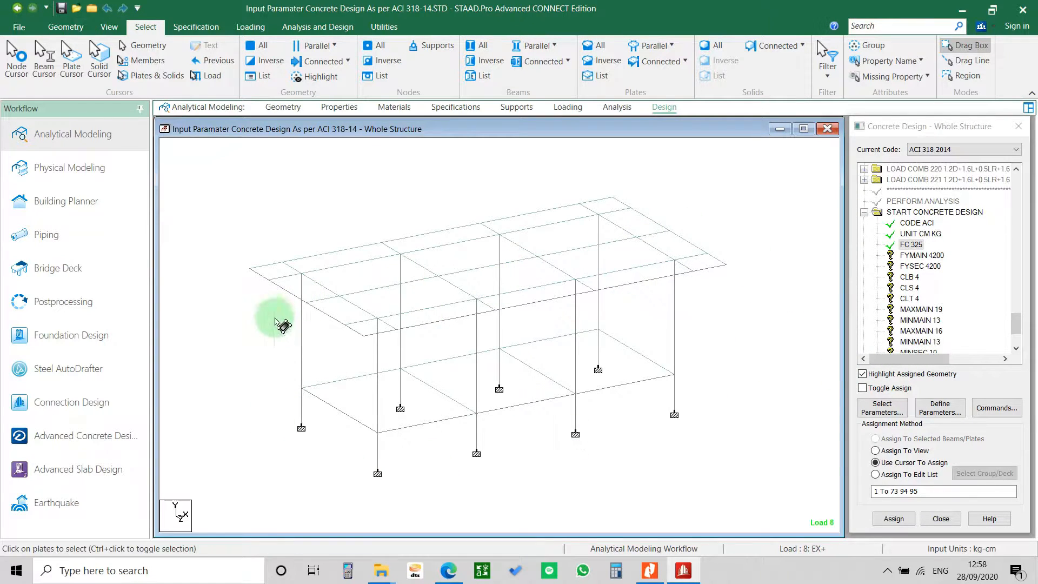
Step: Assign the FYMAIN 4200 main reinforcement yield strength to all beam members of the structure
left_click(938, 259)
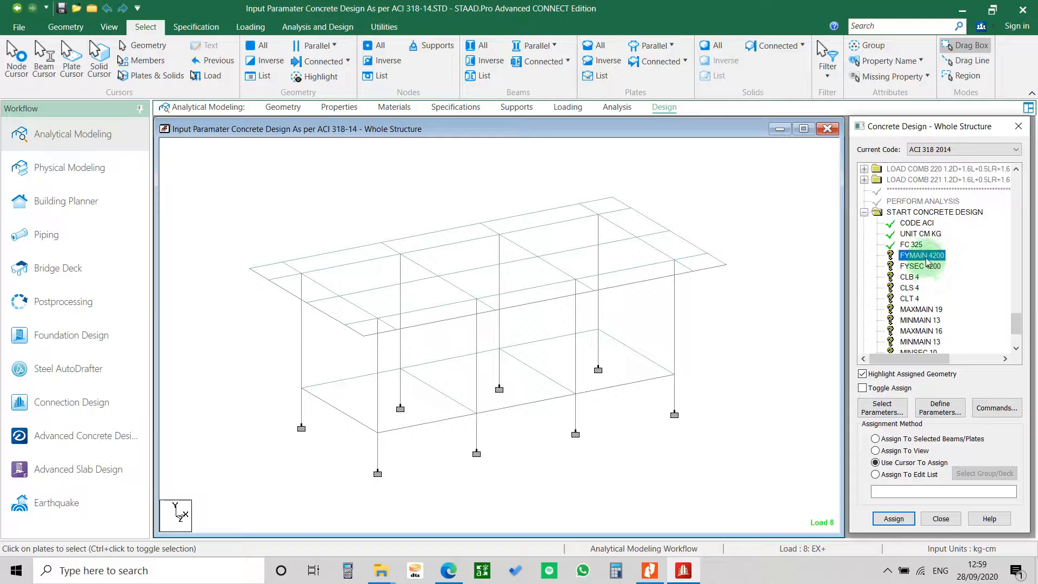
left_click(770, 299)
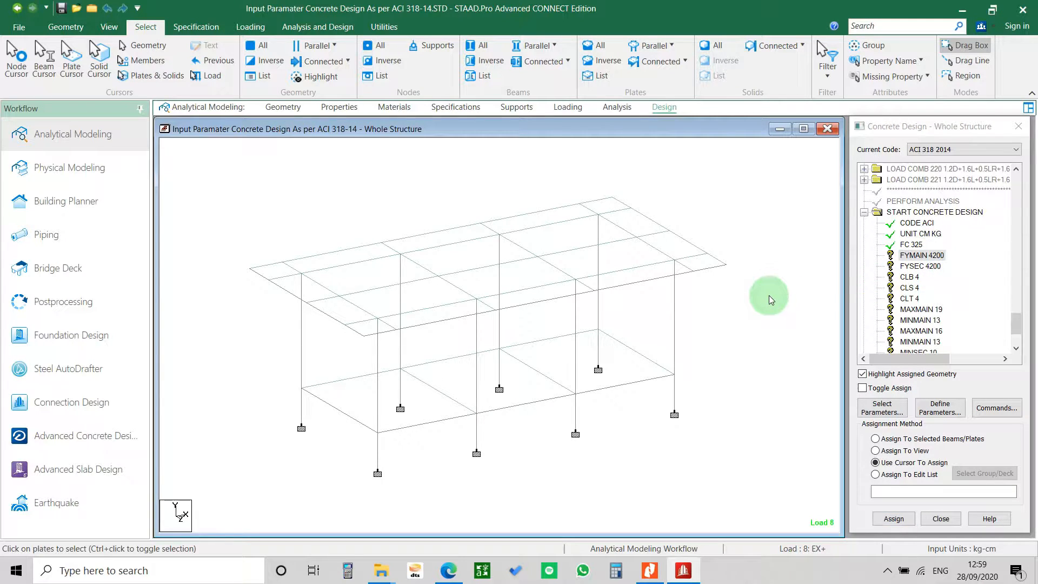
key("ctrl+a")
left_click(922, 255)
left_click(908, 519)
left_click(934, 366)
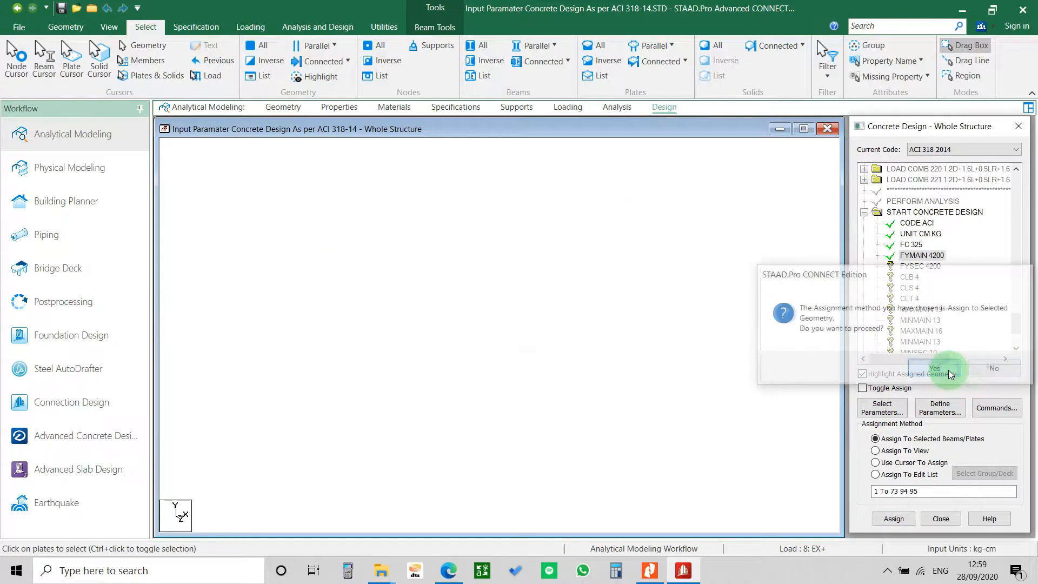
Step: Assign the FYMAIN 4200 parameter to all plates of the structure
left_click(173, 166)
left_click(214, 173)
left_click(71, 59)
left_click(750, 212)
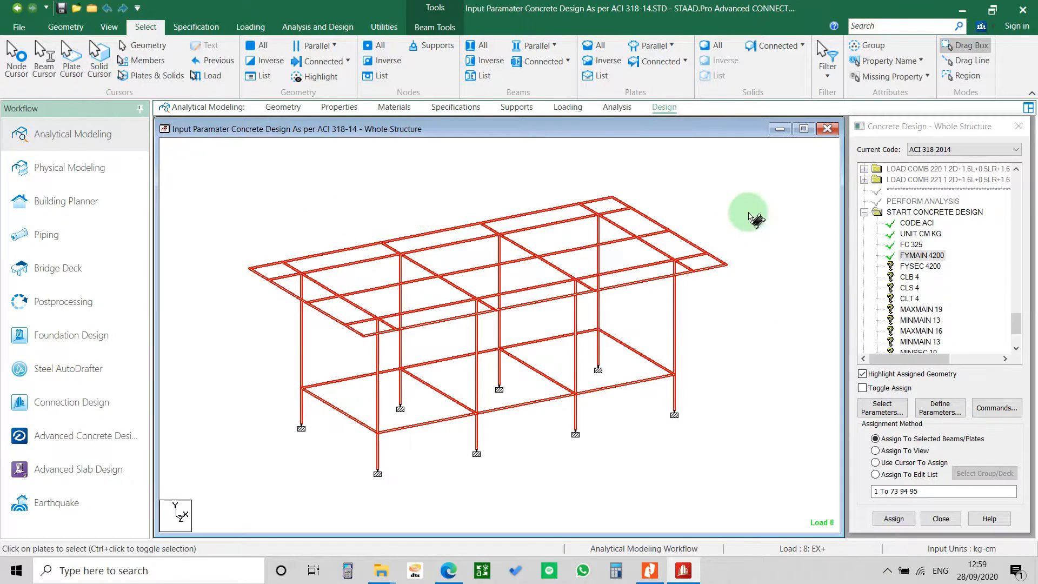
key("ctrl+a")
left_click(936, 252)
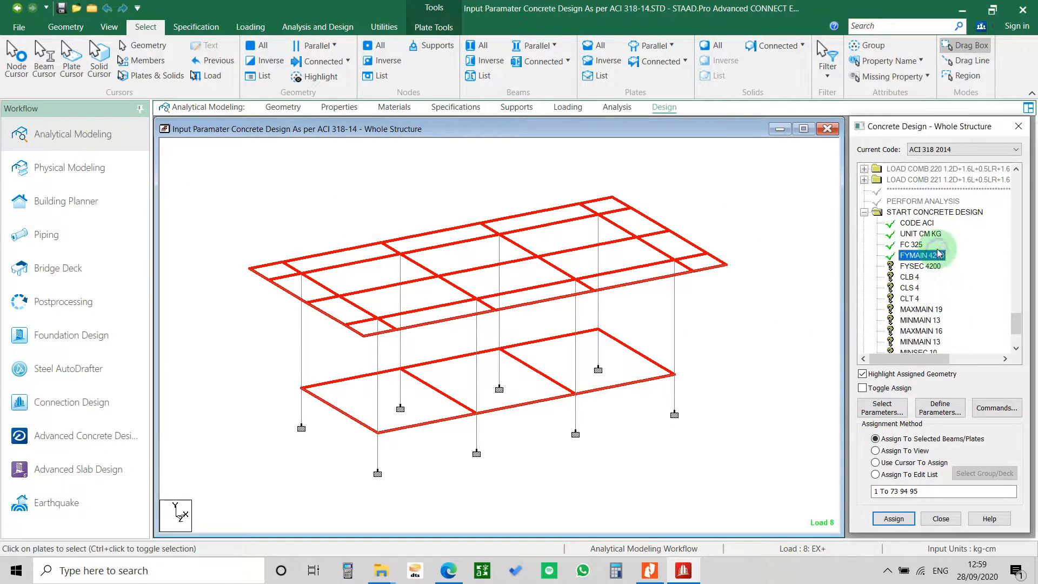
left_click(894, 519)
left_click(937, 366)
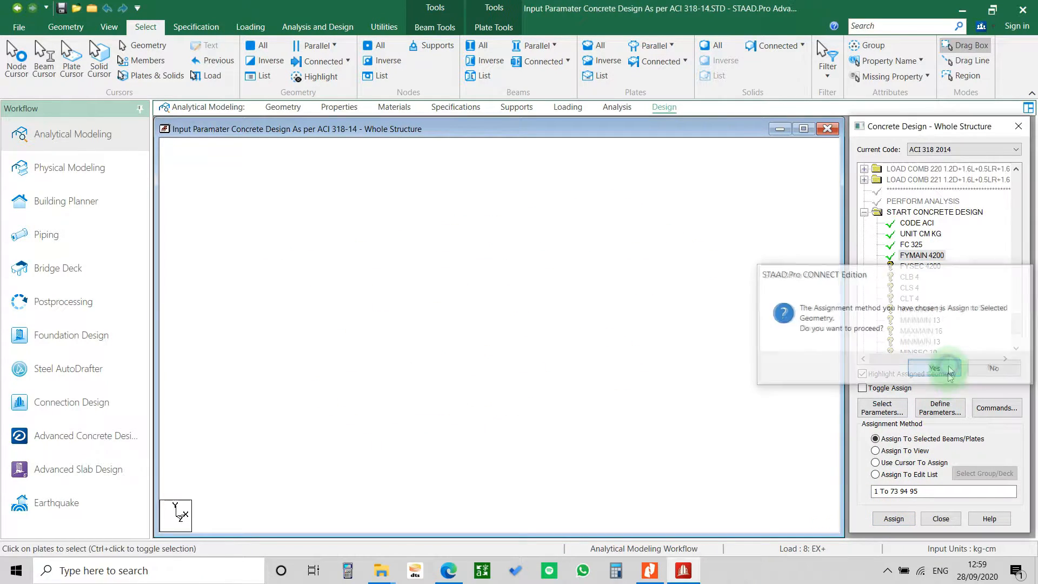
Step: Try to assign the FYSEC 4200 parameter to all plates of the structure
left_click(913, 266)
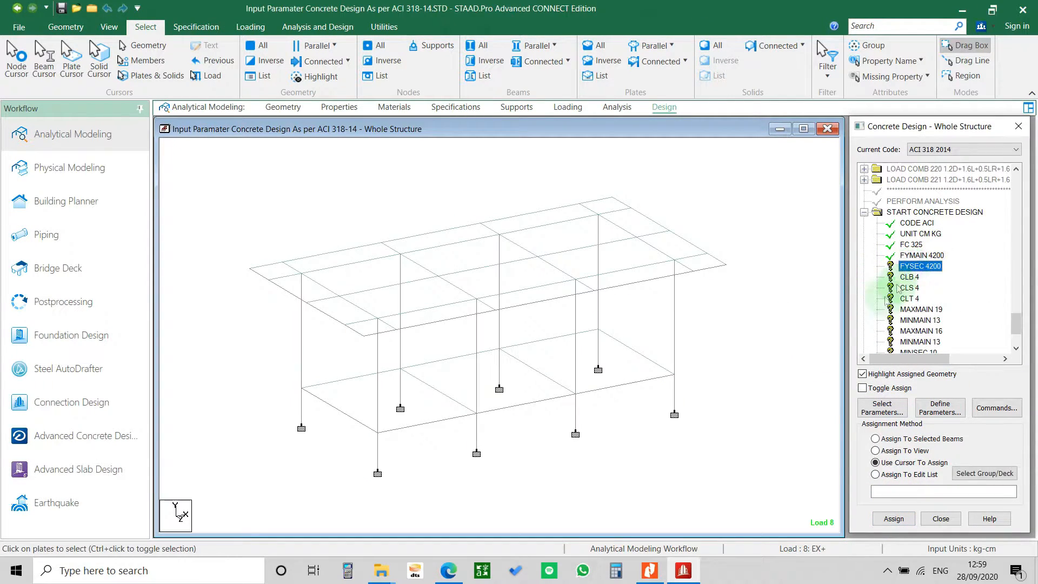
key("ctrl+a")
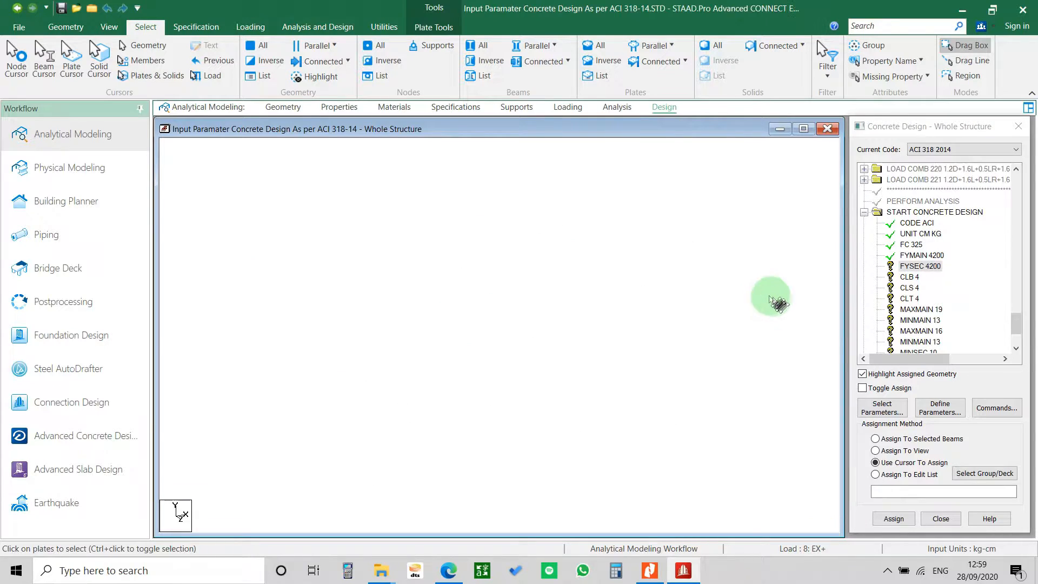
left_click(894, 516)
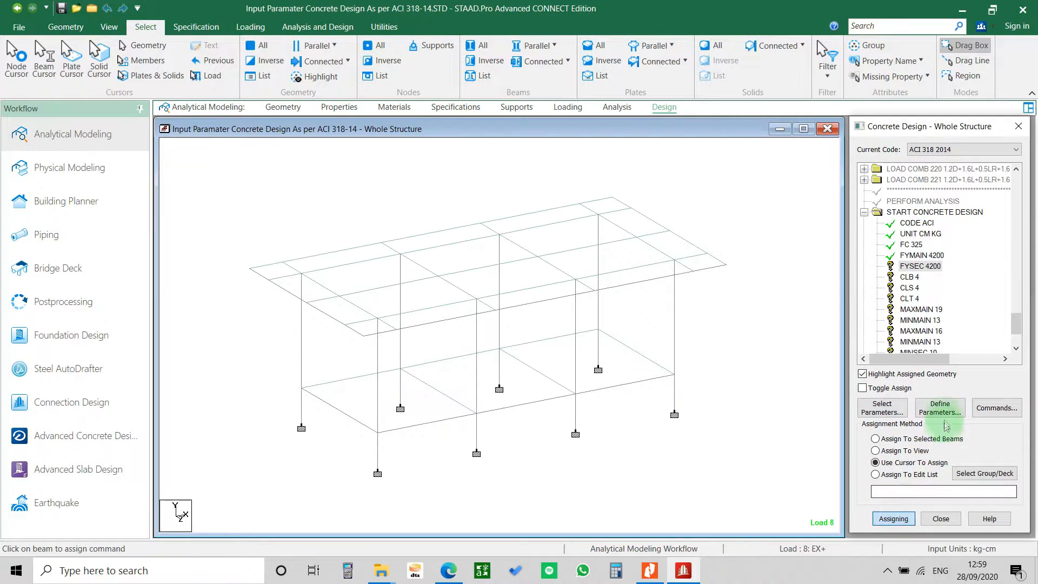
left_click(917, 440)
left_click(772, 348)
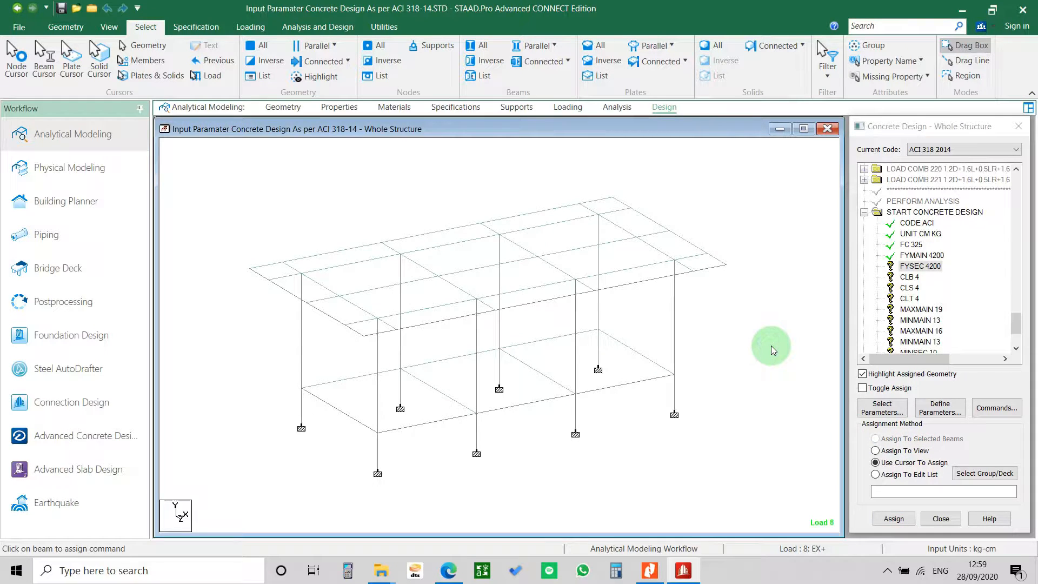
Step: Assign the FYSEC 4200 secondary reinforcement yield strength to all beam members of the structure
key("ctrl+a")
left_click(892, 518)
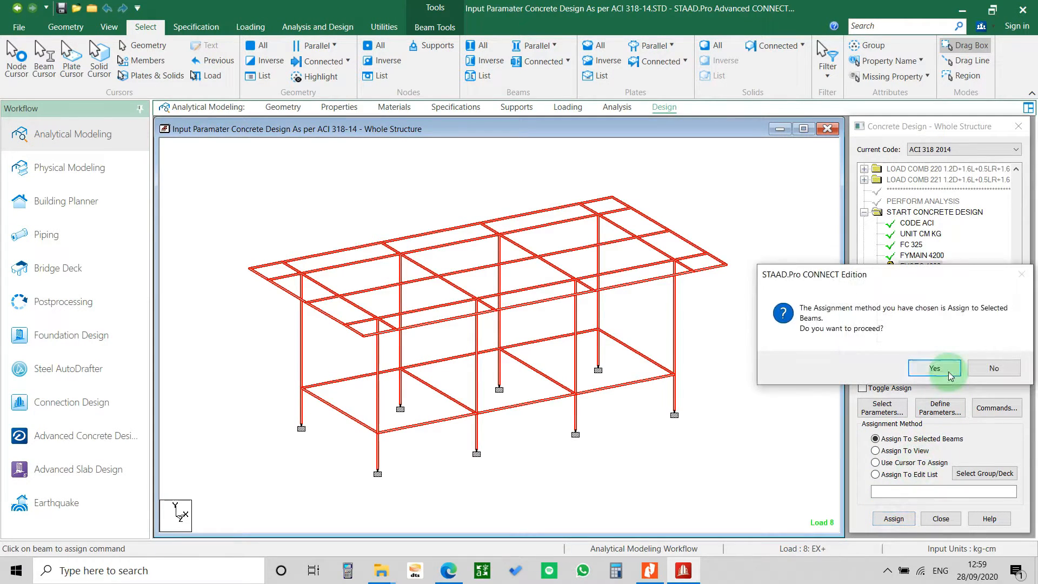
left_click(934, 368)
left_click(919, 267)
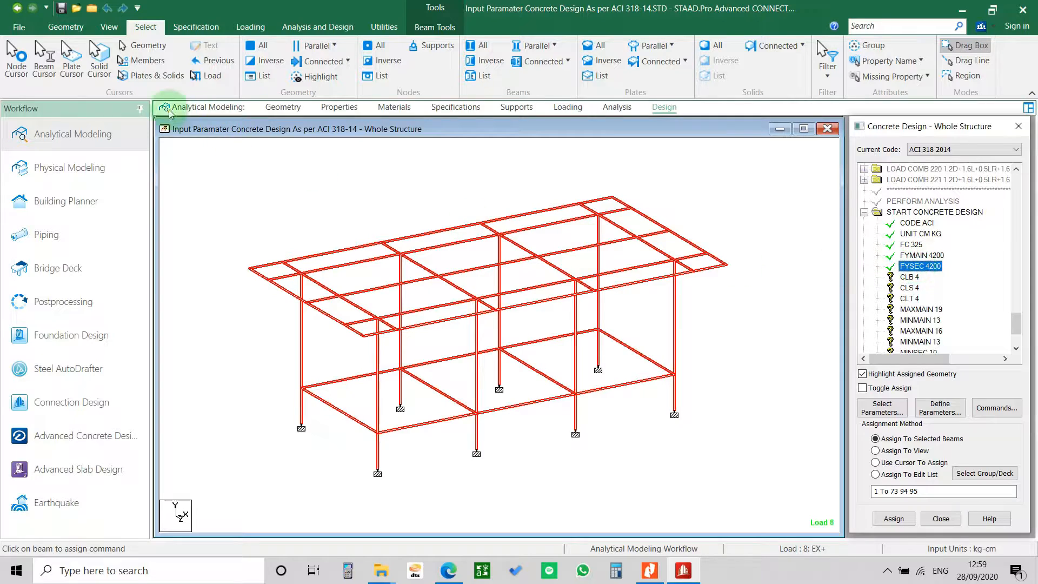
Step: Select all plates and check whether the FYSEC 4200 parameter can be assigned to them
left_click(71, 57)
left_click(456, 160)
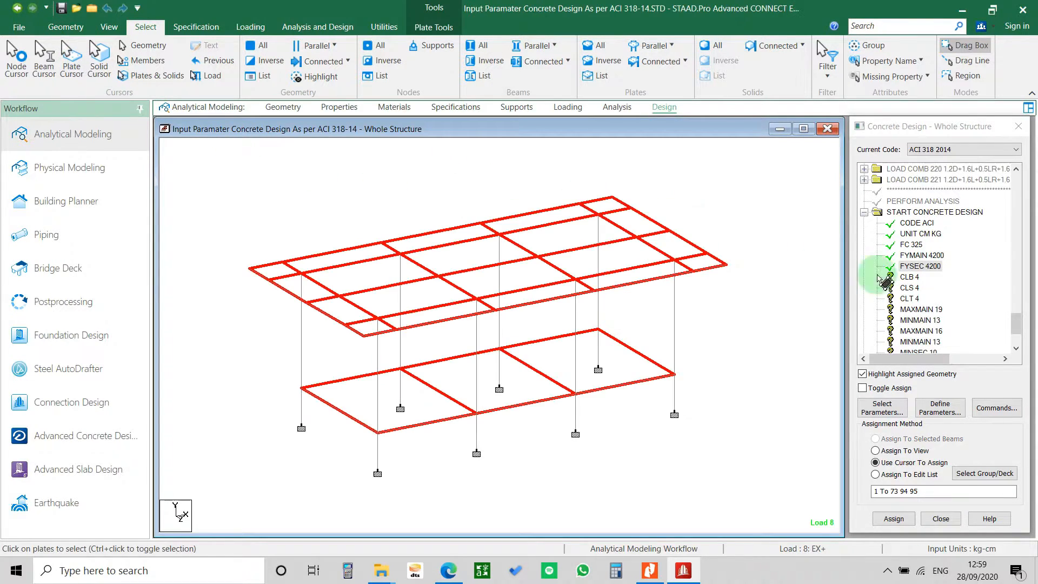
left_click(920, 266)
Step: Select all beam and column members of the structure as targets for the CLB 4 parameter
left_click(910, 277)
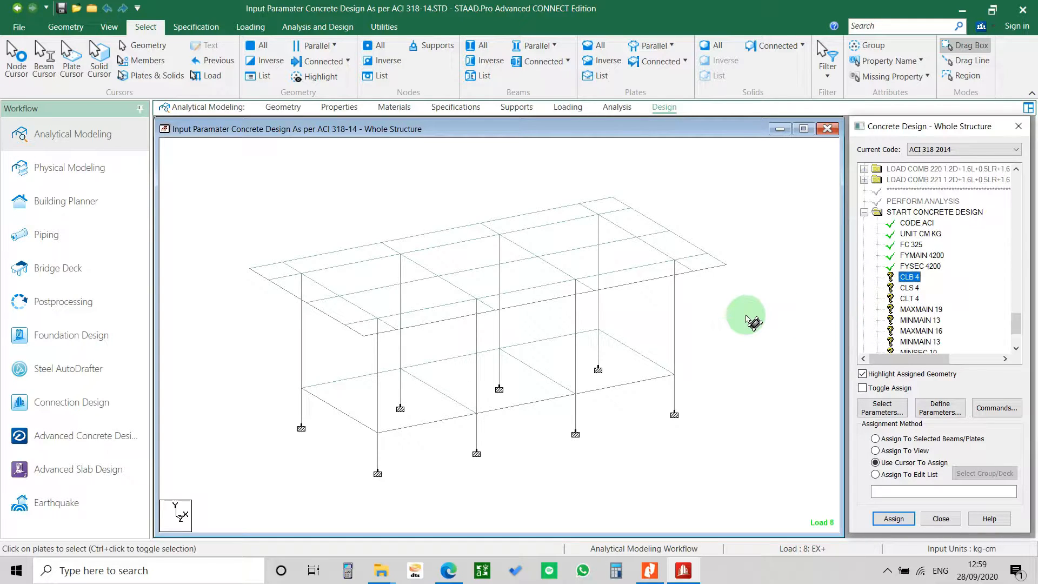
left_click(912, 288)
left_click(915, 296)
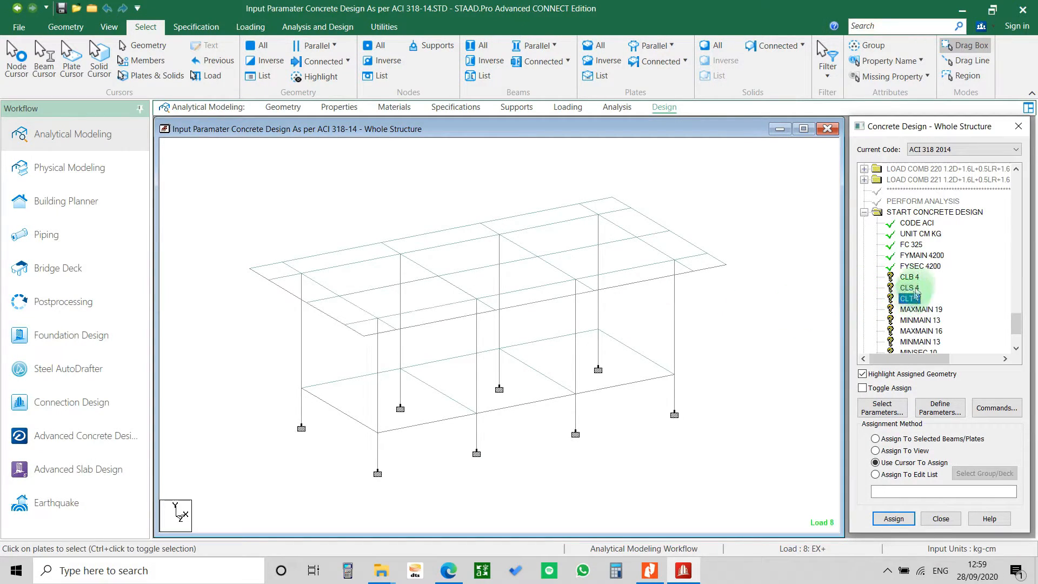
left_click(918, 281)
left_click(768, 325)
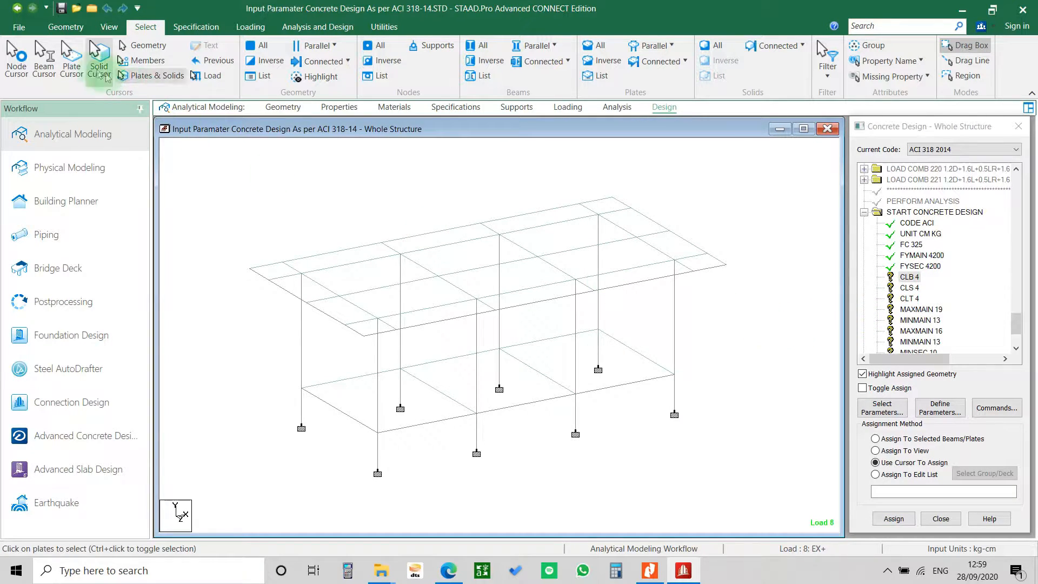
left_click(910, 277)
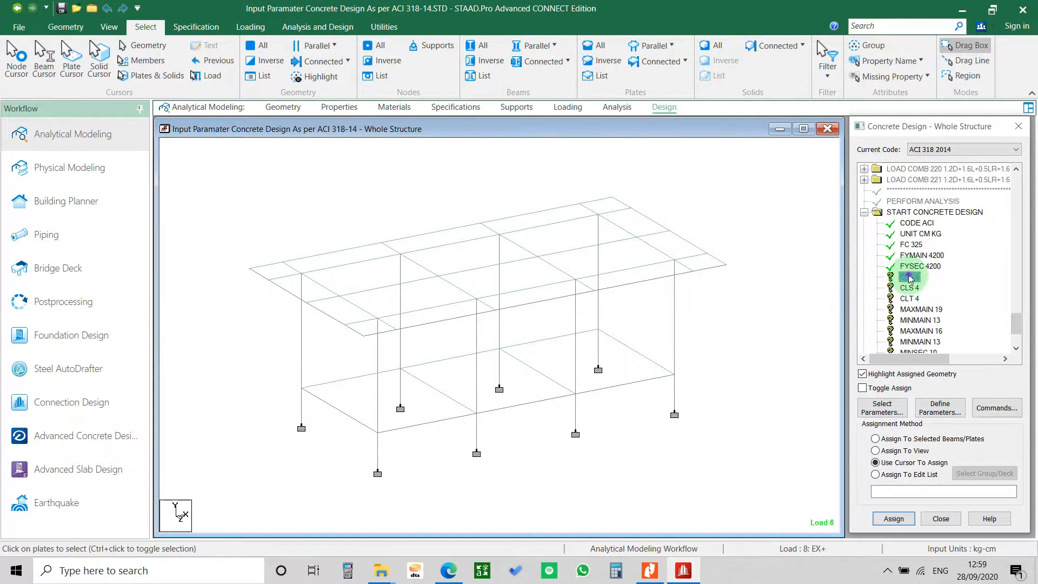
left_click(784, 327)
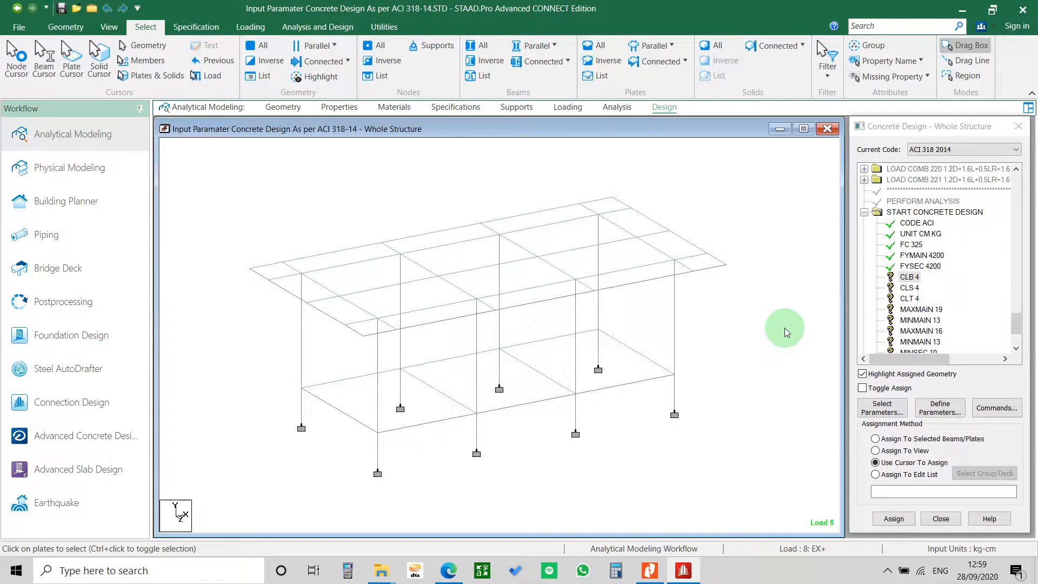
key("ctrl+a")
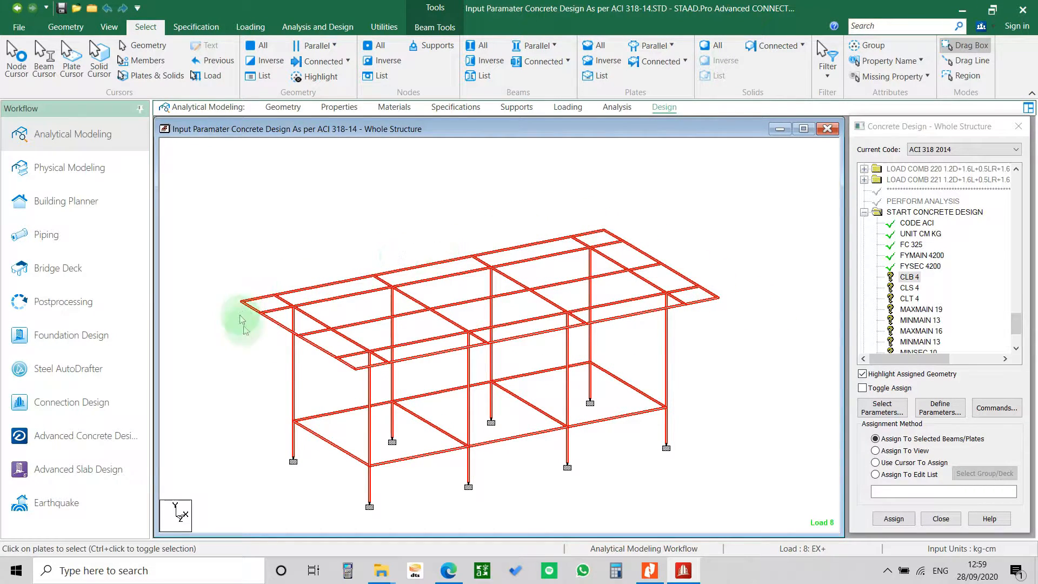
Step: Remove the beams along the roof's outer perimeter from the member selection
scroll(735, 344, "down", 2)
middle_click_drag(735, 345, 773, 286)
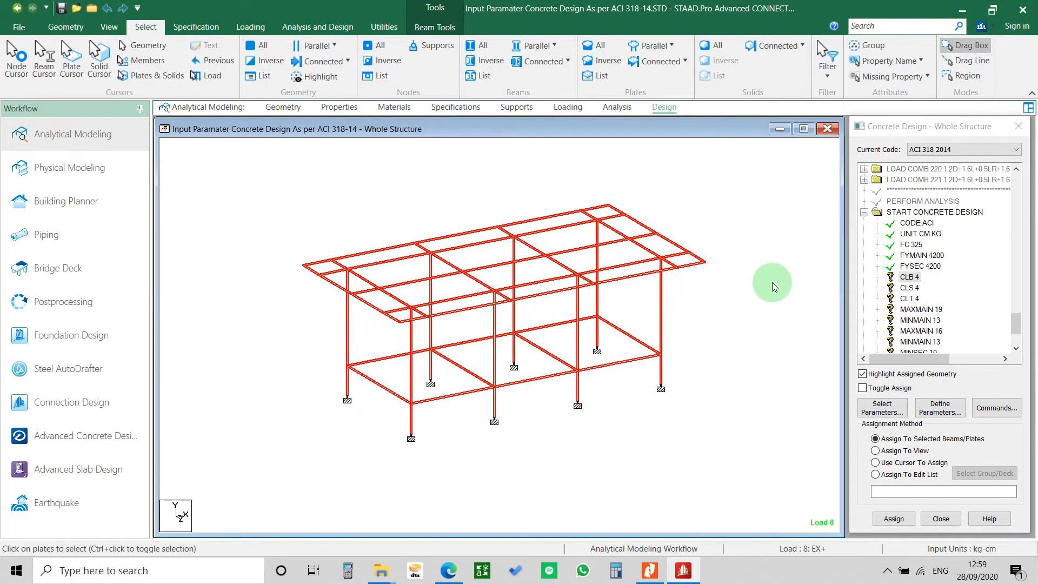
key("Up")
key("Up")
key("Up")
key("Up")
key("Up")
key("Up")
key("Up")
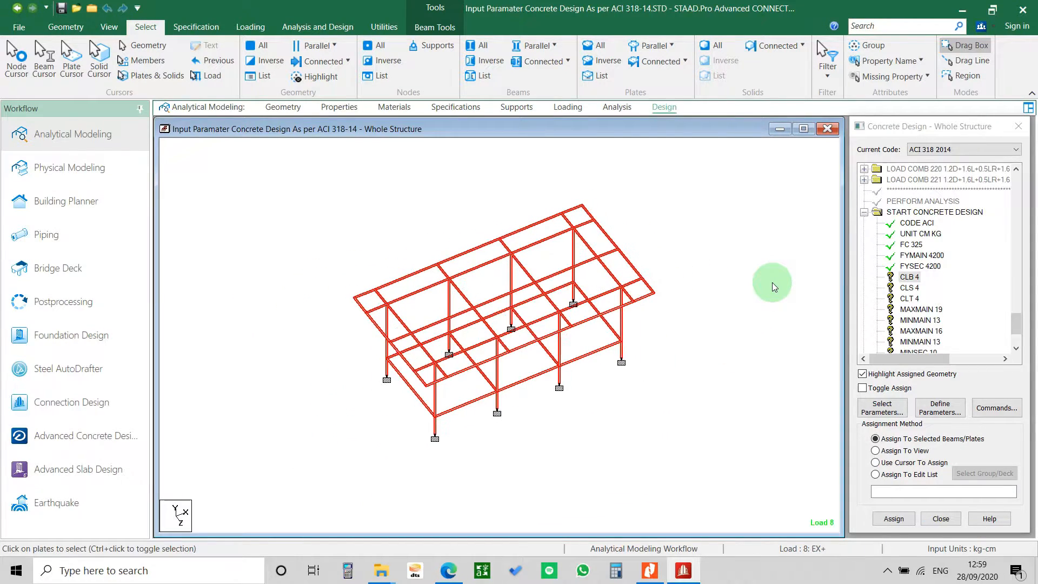
key("Up")
key("Up")
key("Up")
key("Up")
key("Up")
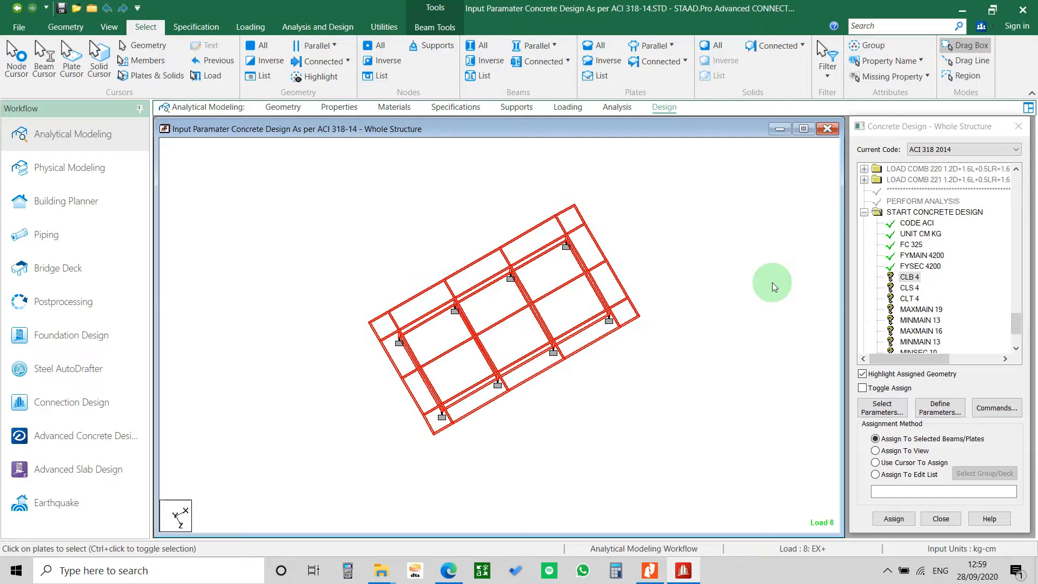
middle_click_drag(766, 283, 733, 311)
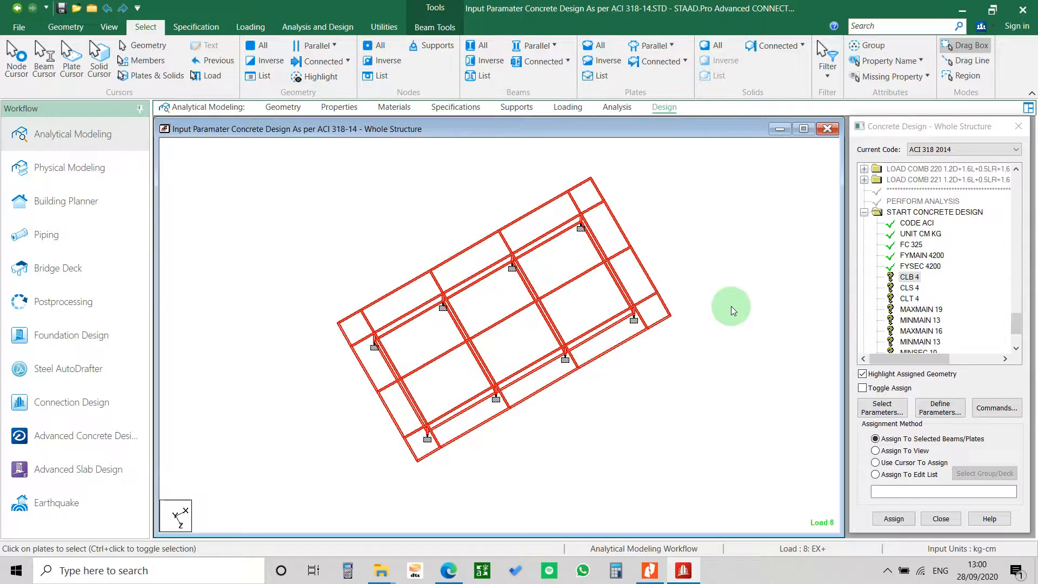
key("Up")
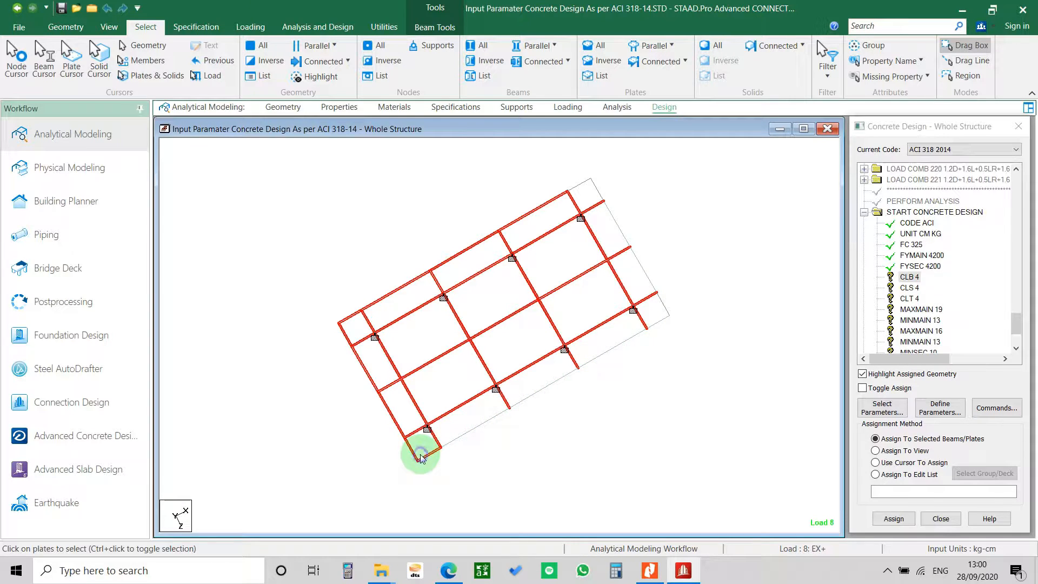
left_click(344, 328, "ctrl")
left_click(342, 322, "ctrl")
left_click(383, 297, "ctrl")
left_click(461, 254, "ctrl")
mouse_move(461, 255)
left_mouse_down()
mouse_move(528, 220)
mouse_move(658, 232)
mouse_move(732, 269)
left_mouse_up()
Step: Assign the CLB 4 parameter to the selected beams and columns
key("Up")
key("Up")
key("Up")
key("Up")
key("Up")
key("Up")
key("Up")
key("Up")
key("Up")
key("Up")
key("Up")
key("Up")
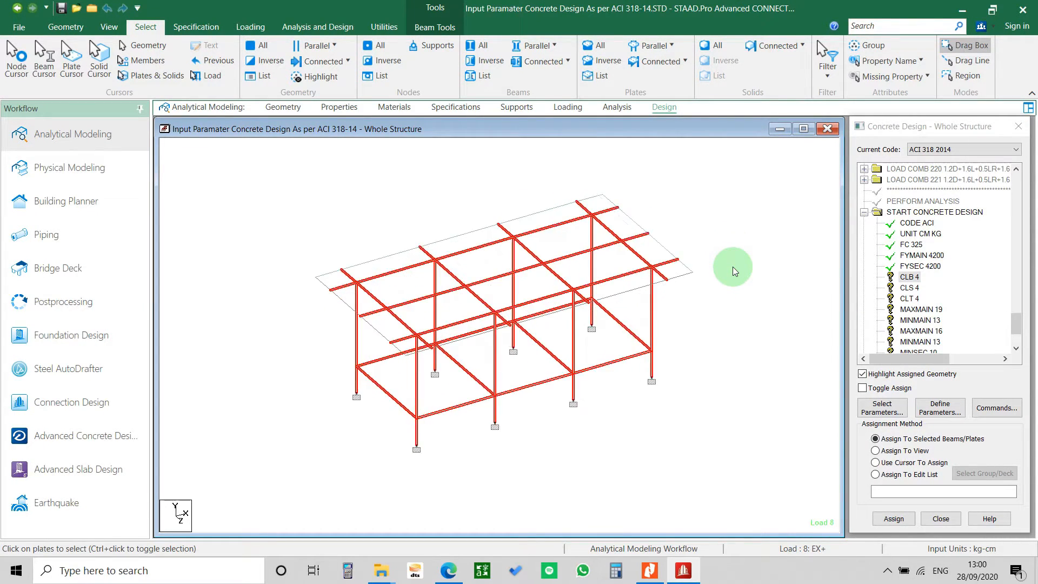
key("Up")
key("Up")
left_click(910, 276)
left_click(889, 521)
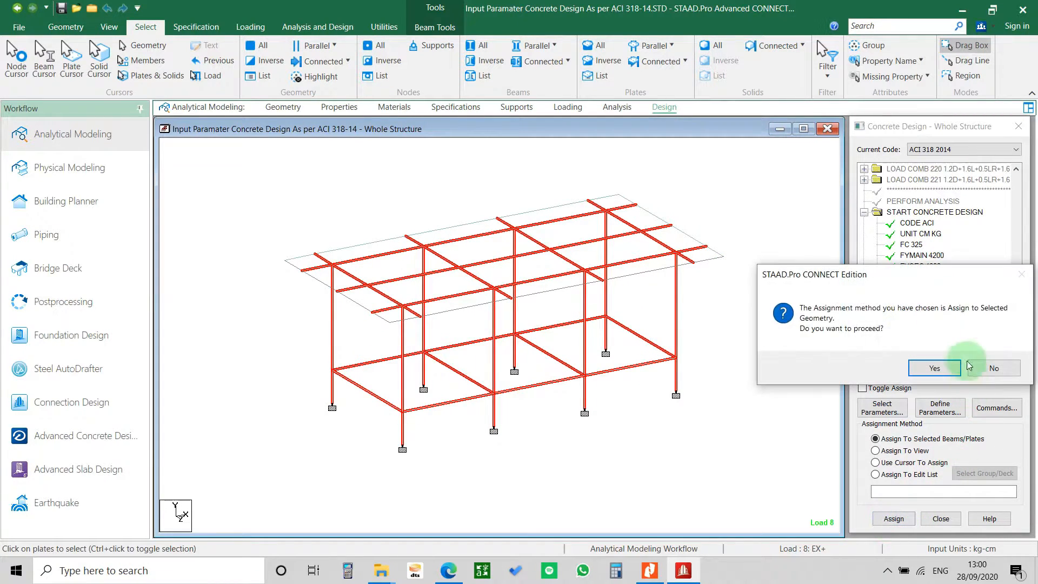
left_click(946, 370)
Step: Copy the member list assigned to CLB 4: 1 To 30 47 To 53 55 57 To 73 94 95
left_click(910, 287)
left_click(914, 297)
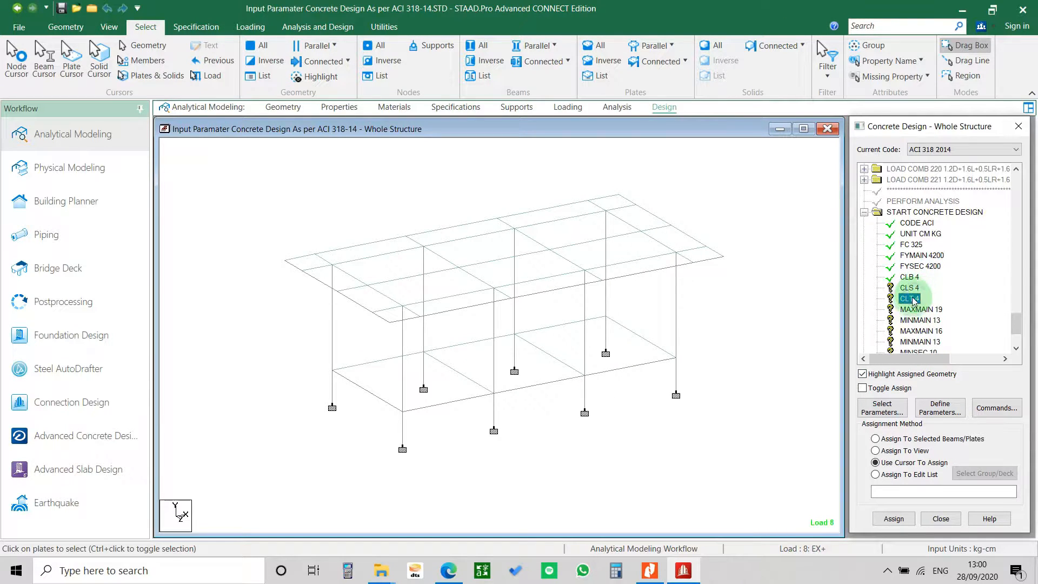
left_click(903, 278)
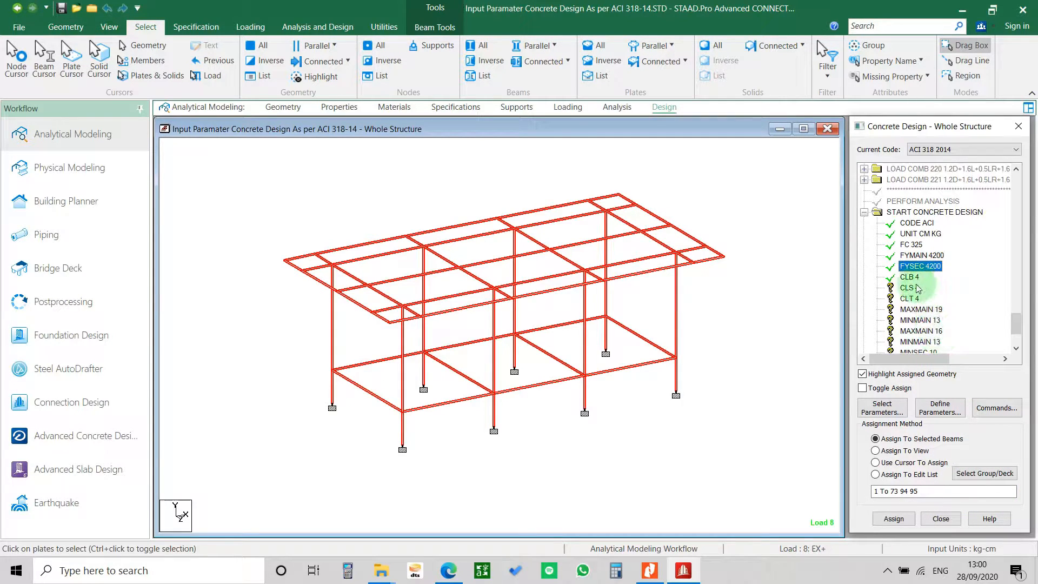
left_click_drag(994, 493, 834, 501)
key("ctrl+c")
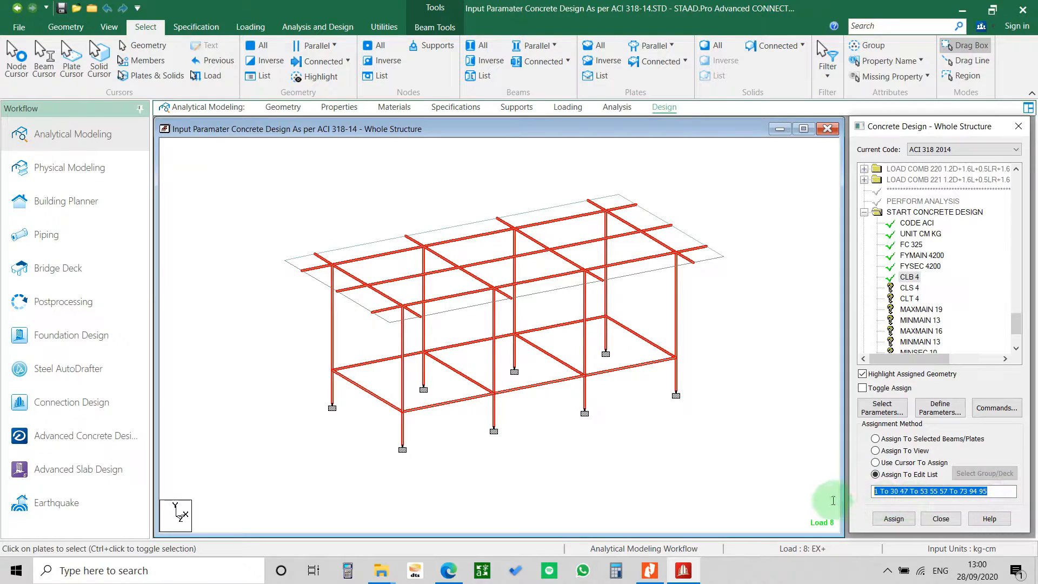
Step: Assign the CLS 4 parameter to the copied member list 1 To 30 47 To 53 55 57 To 73 94 95
left_click(910, 288)
left_click(927, 492)
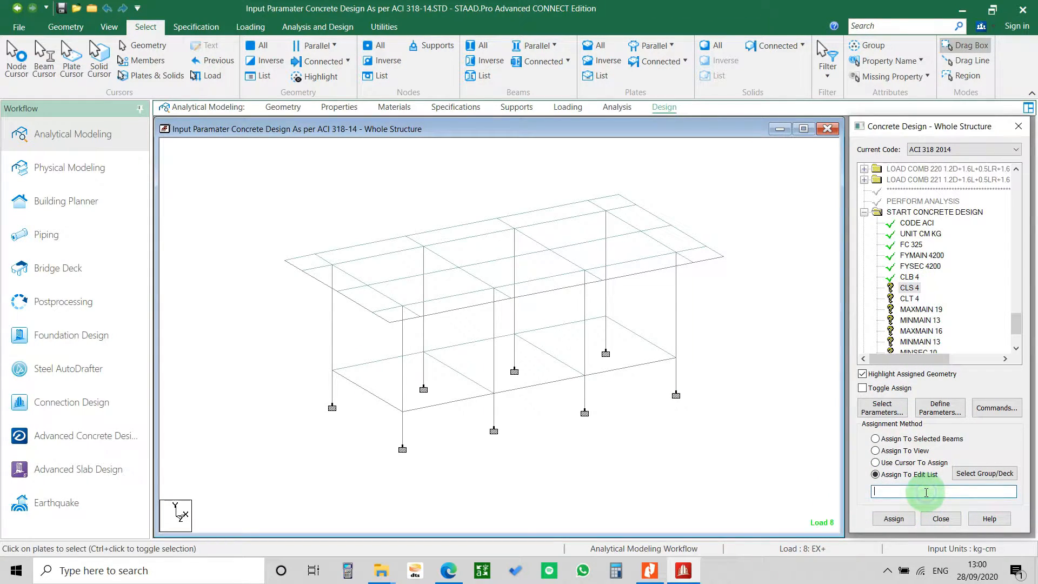
left_click(892, 519)
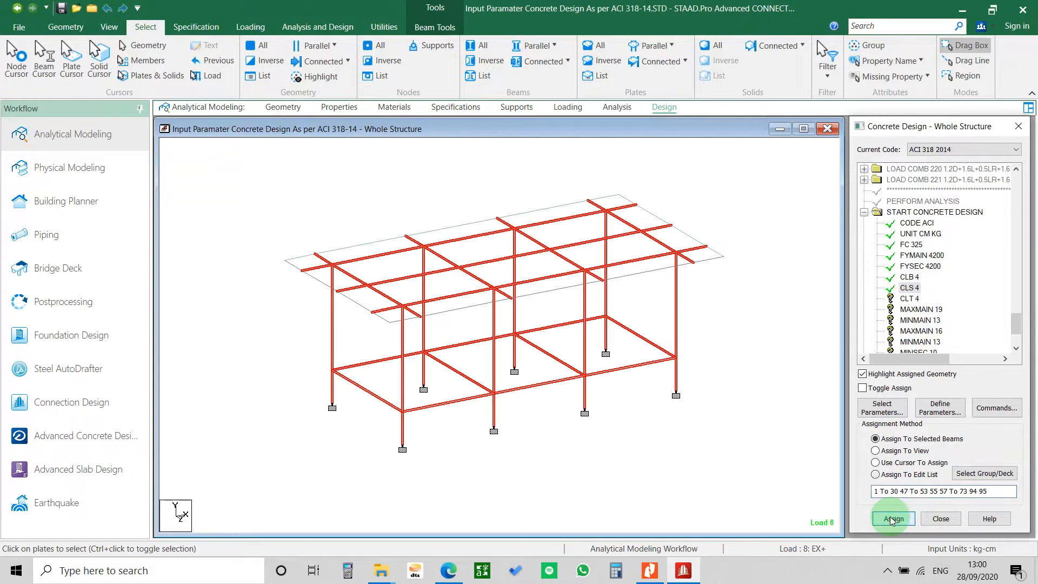
Step: Try to assign the CLT 4 parameter through the copied member list 1 To 30 47 To 53 55 57 To 73 94 95
left_click(910, 298)
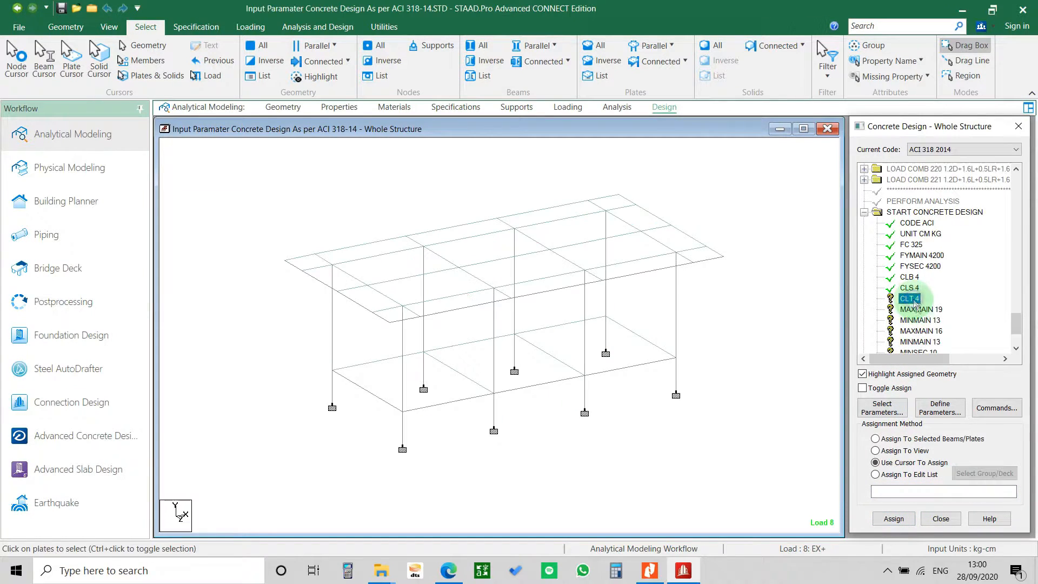
left_click(946, 494)
key("ctrl+v")
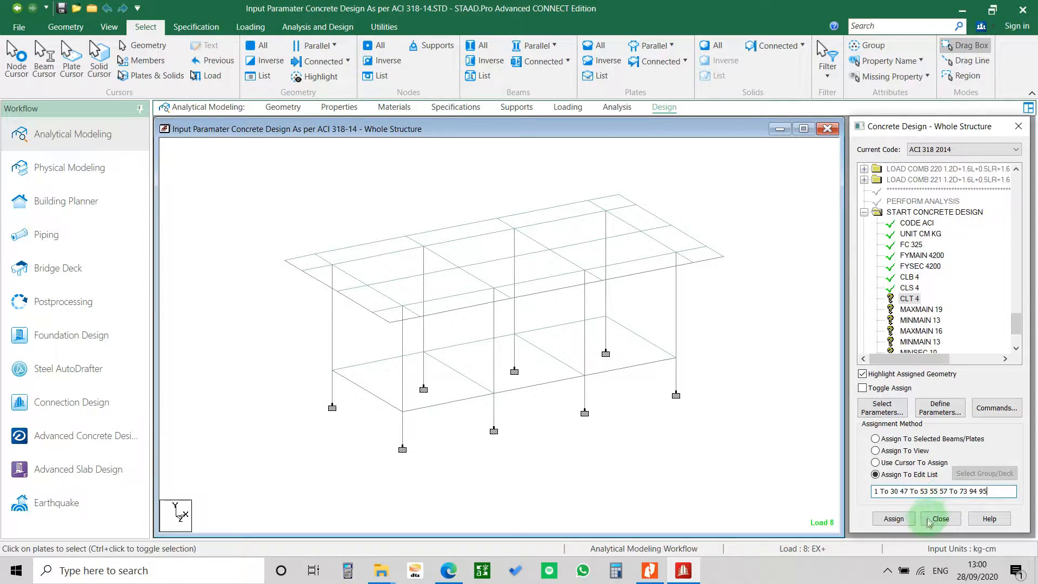
left_click(897, 521)
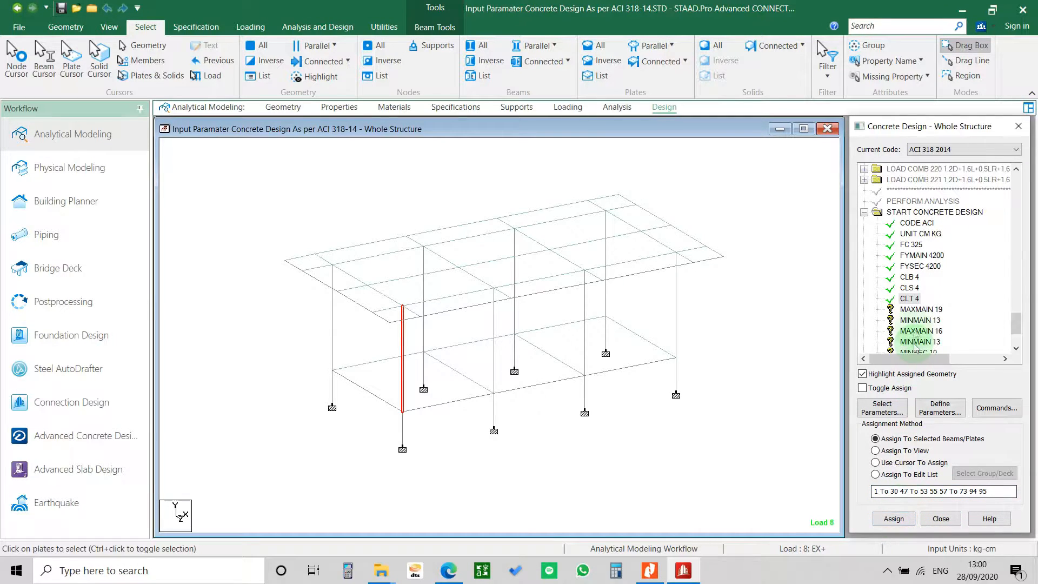
left_click(910, 298)
left_click(920, 474)
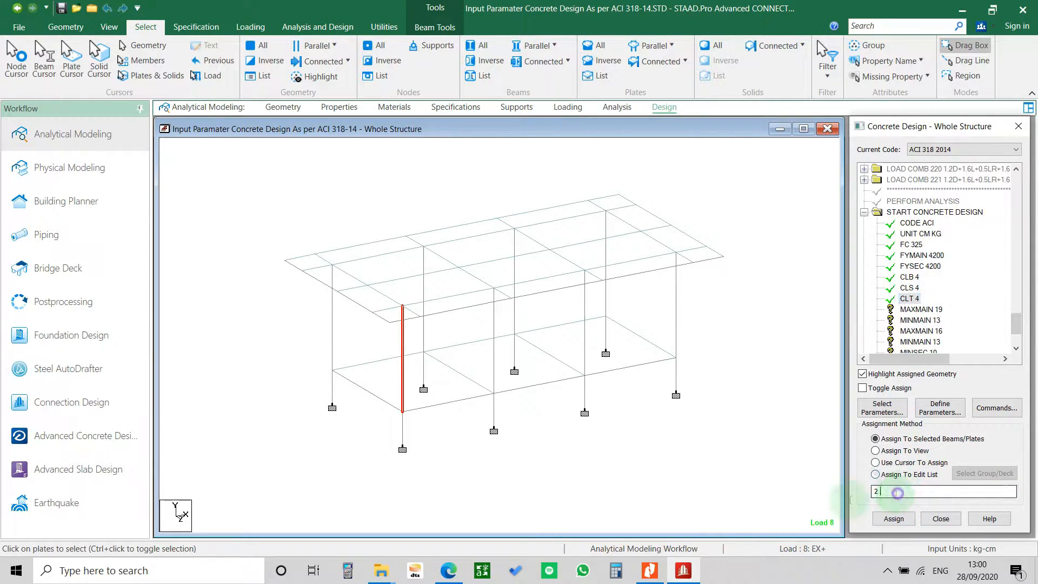
left_click(893, 520)
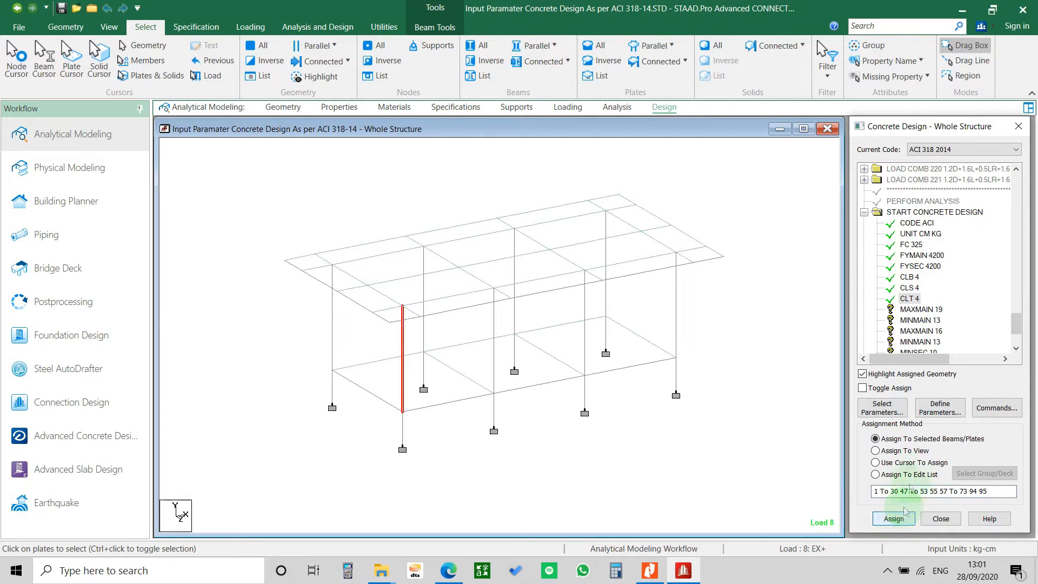
left_click(910, 287)
left_click(910, 297)
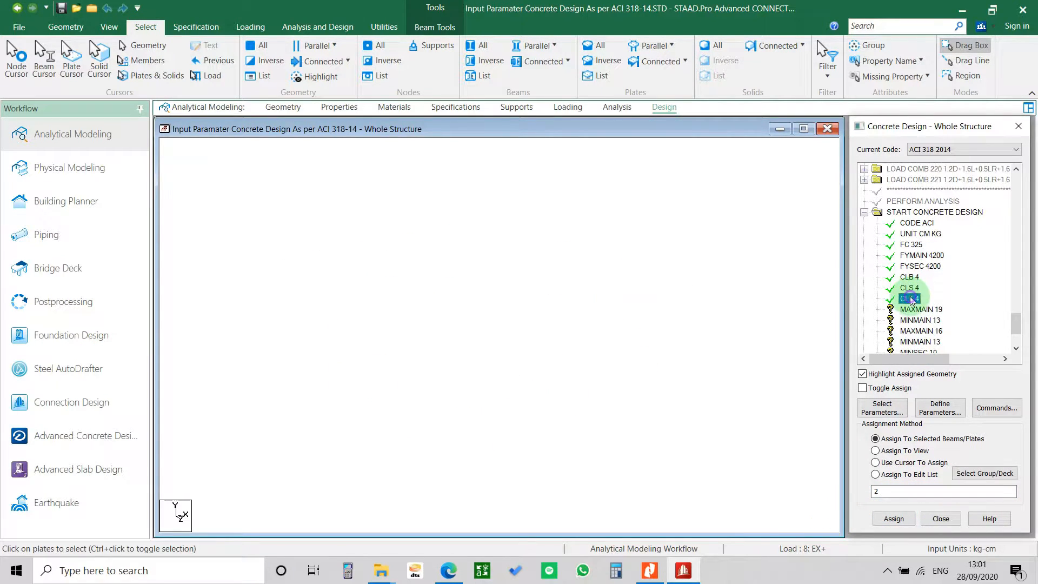
left_click(894, 495)
left_click(910, 298)
Step: Select all beam and column members again for the CLT 4 parameter and turn the structure to a plan view
left_click(755, 361)
left_click(911, 298)
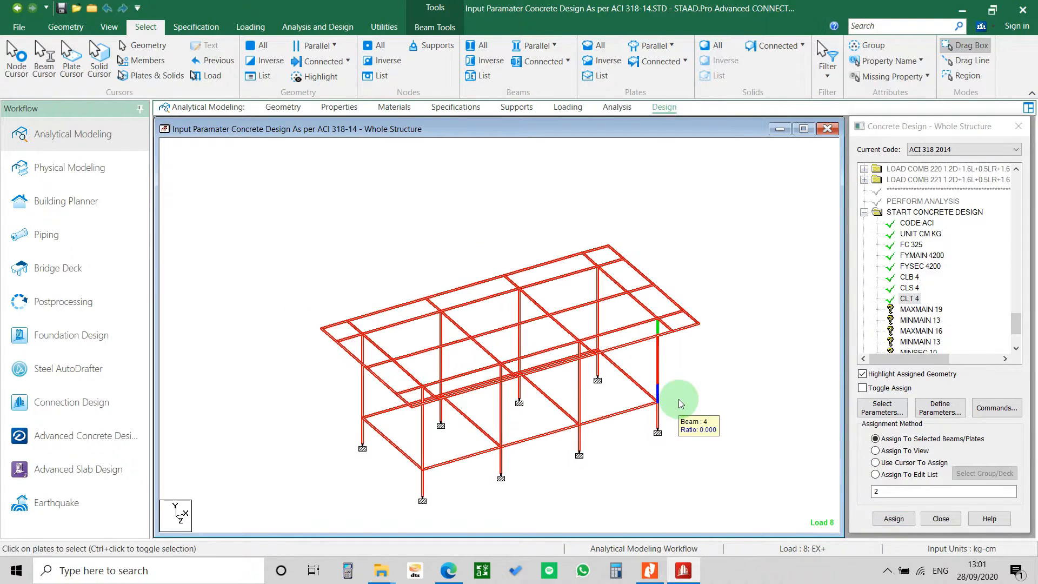
key("Down")
key("Down")
key("Down")
key("Down")
key("Down")
key("Down")
key("Down")
key("Down")
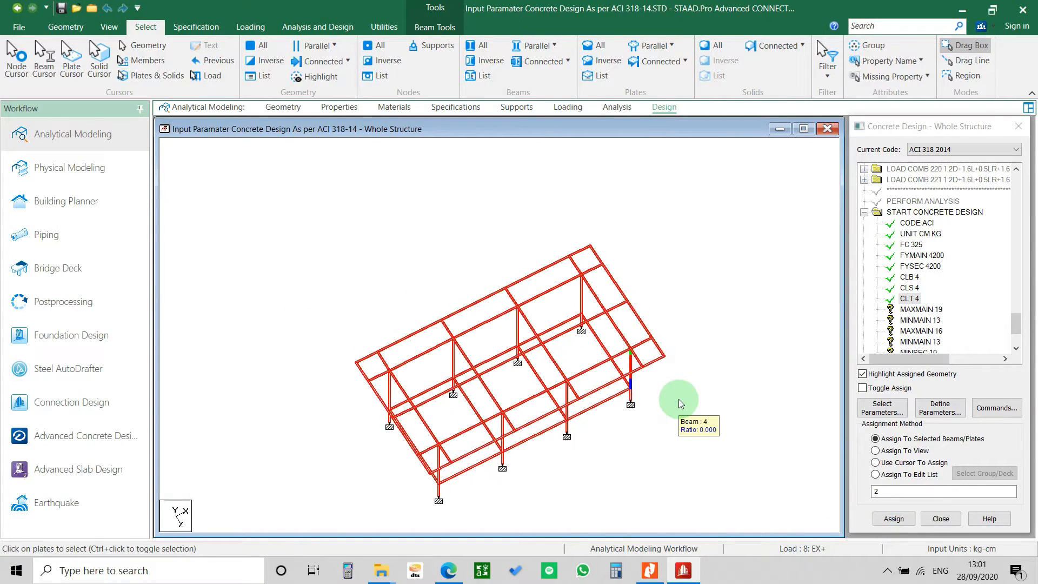
key("Down")
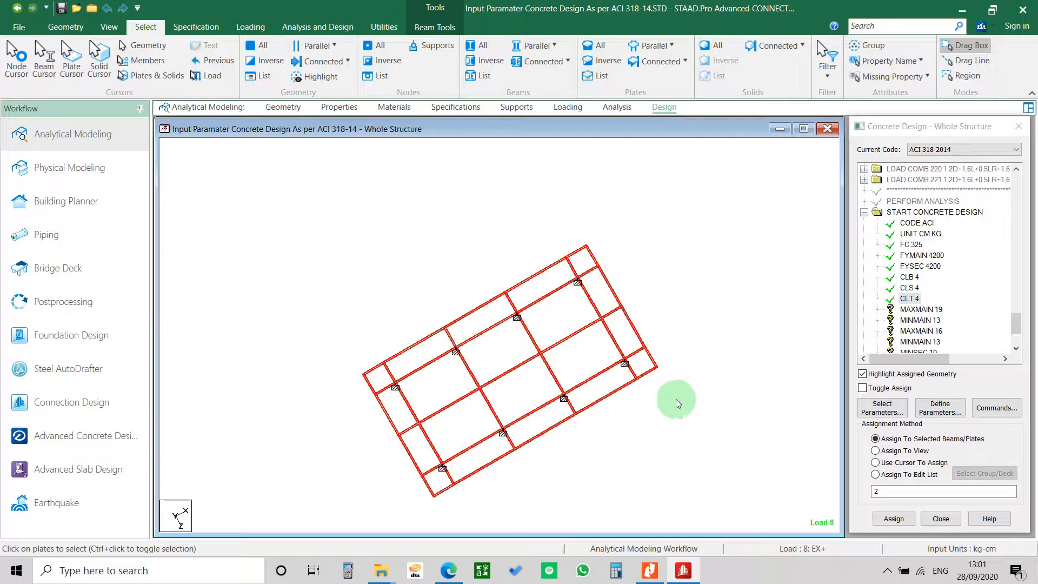
Step: Deselect every edge beam around the roof's perimeter, keeping the inner beams and columns selected
left_click(654, 361)
left_click(653, 370, "ctrl")
left_click(635, 328, "ctrl")
left_click(618, 297, "ctrl")
left_click(584, 255, "ctrl")
left_click(534, 276, "ctrl")
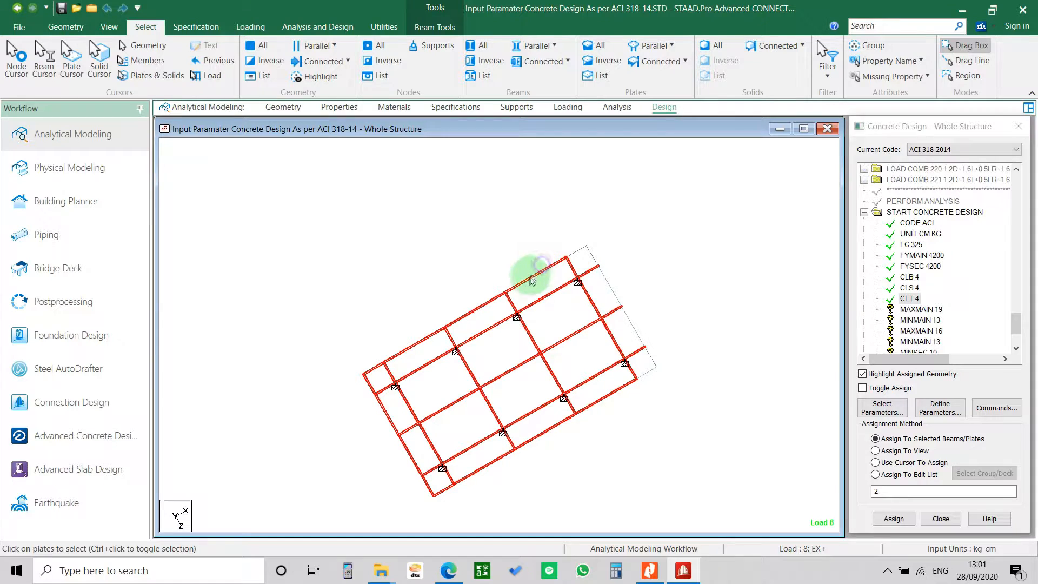
left_click(465, 319, "ctrl")
left_click(406, 349, "ctrl")
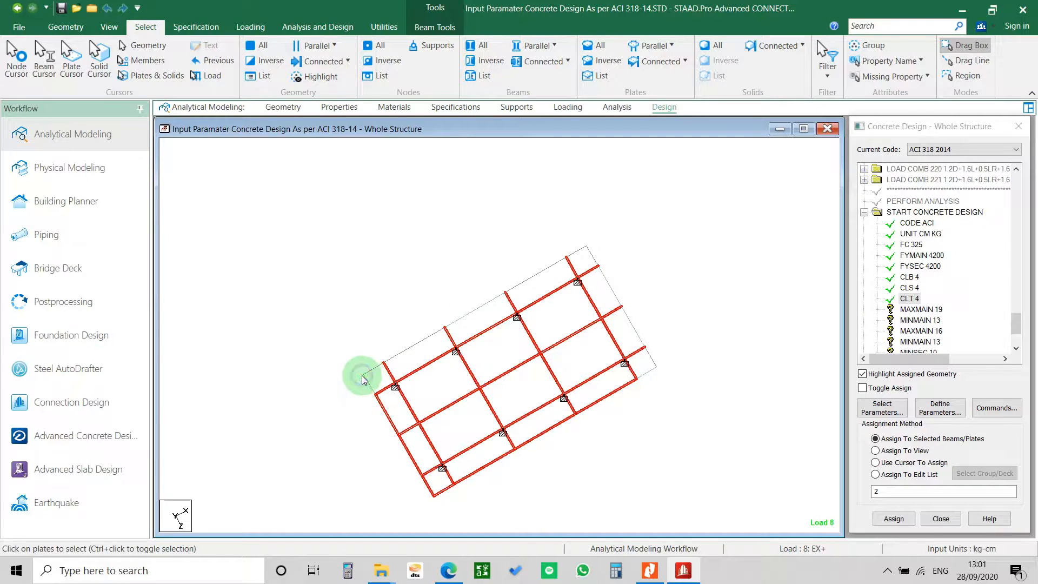
left_click(389, 418, "ctrl")
left_click(409, 453, "ctrl")
left_click(434, 493, "ctrl")
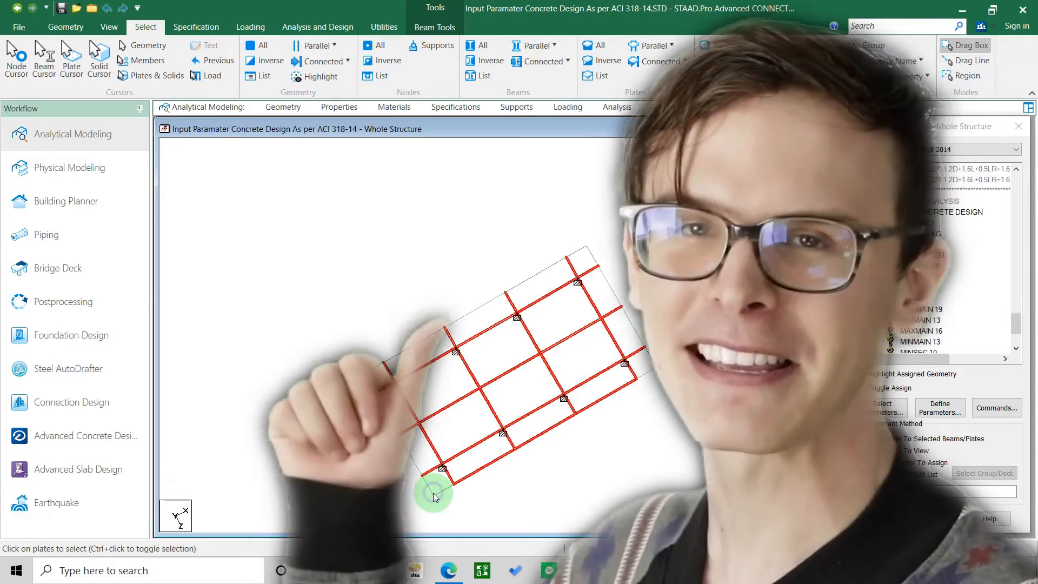
left_click(482, 464, "ctrl")
left_click(548, 429, "ctrl")
left_click(604, 402, "ctrl")
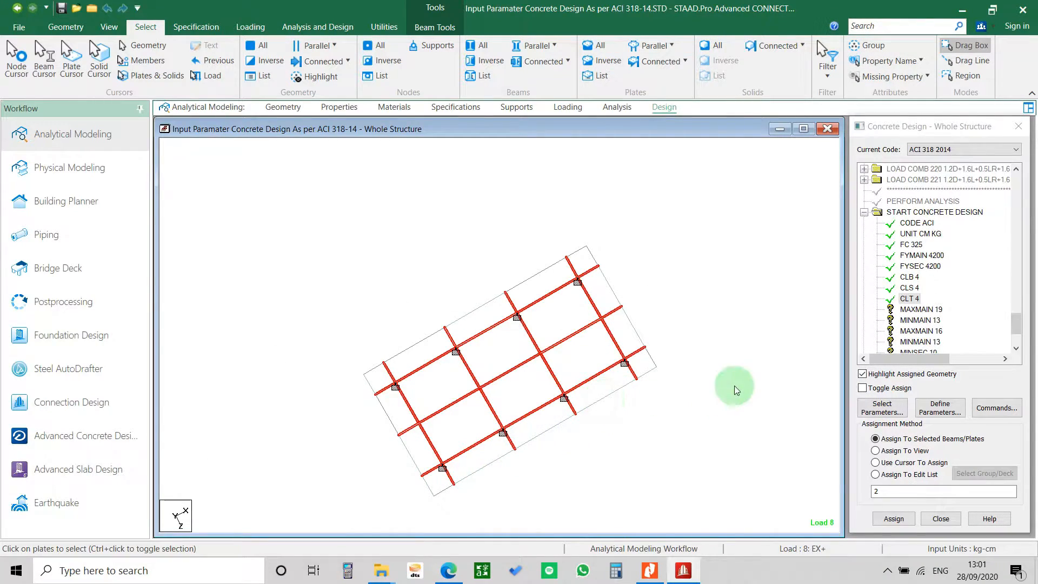
Step: Assign the CLT 4 parameter to the selected beams and columns
key("Up")
key("Up")
key("Up")
key("Up")
key("Up")
key("Up")
key("Up")
key("Up")
key("Up")
key("Up")
left_click(910, 299)
left_click(894, 519)
left_click(947, 370)
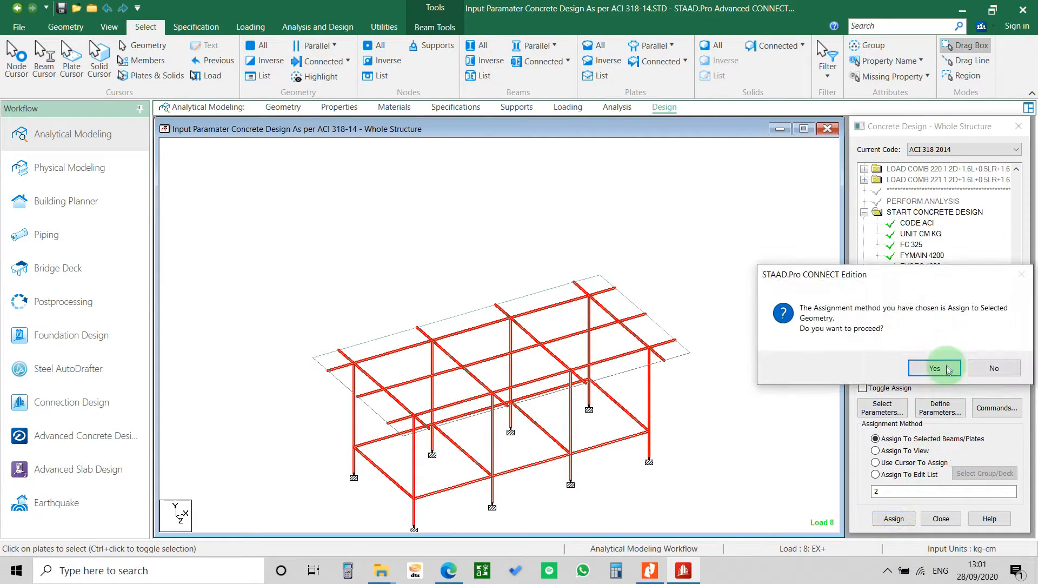
Step: Check which members the CLB 4, CLS 4 and FC 325 parameters are assigned to
middle_click_drag(746, 407, 737, 317)
left_click(911, 280)
left_click(910, 288)
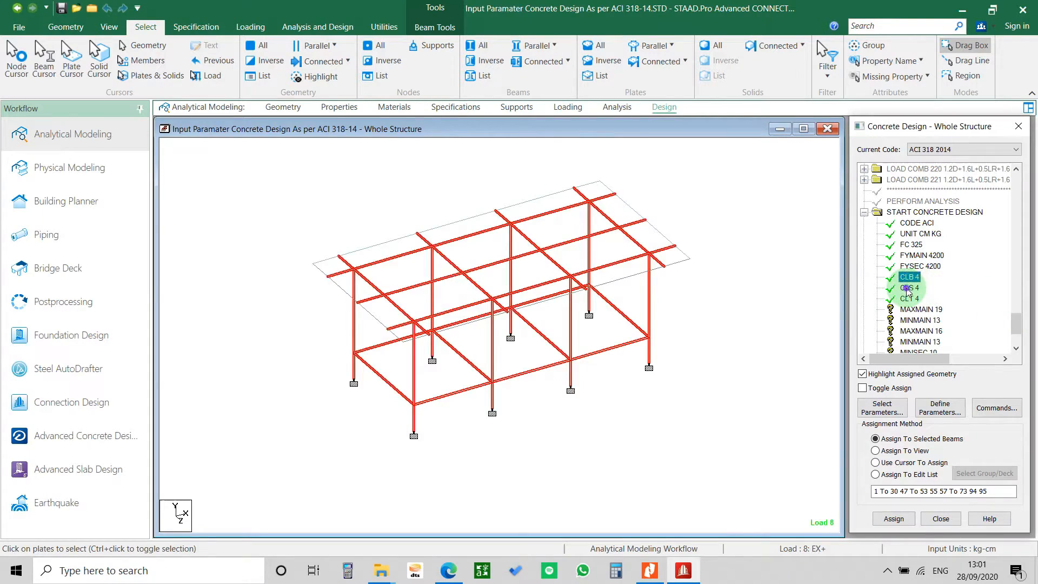
left_click(919, 255)
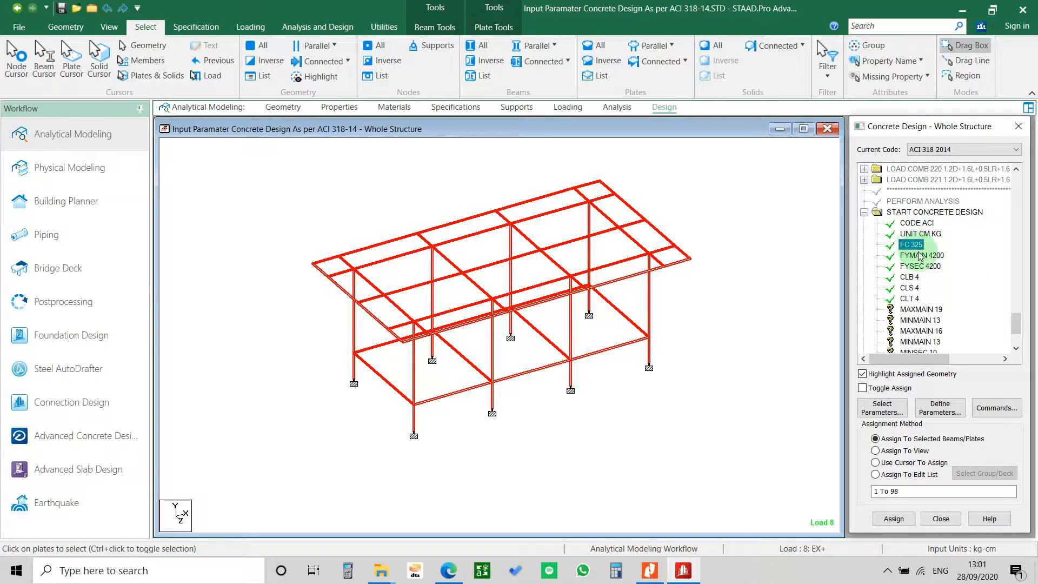
left_click(913, 280)
scroll(913, 279, "down", 1)
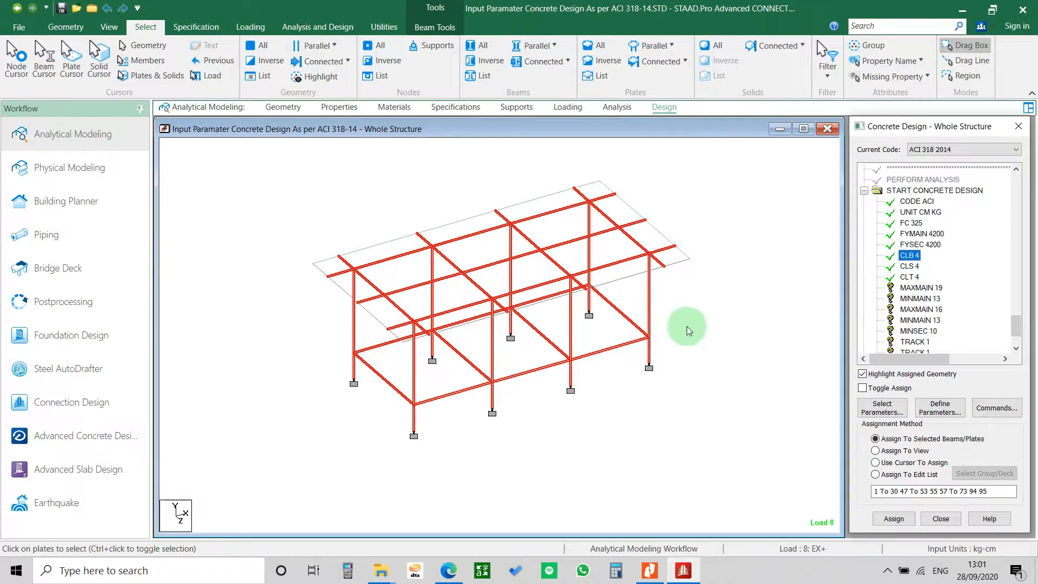
Step: Clear the current member selection and choose the MAXMAIN 19 parameter for assignment
scroll(687, 326, "down", 1)
scroll(947, 305, "down", 2)
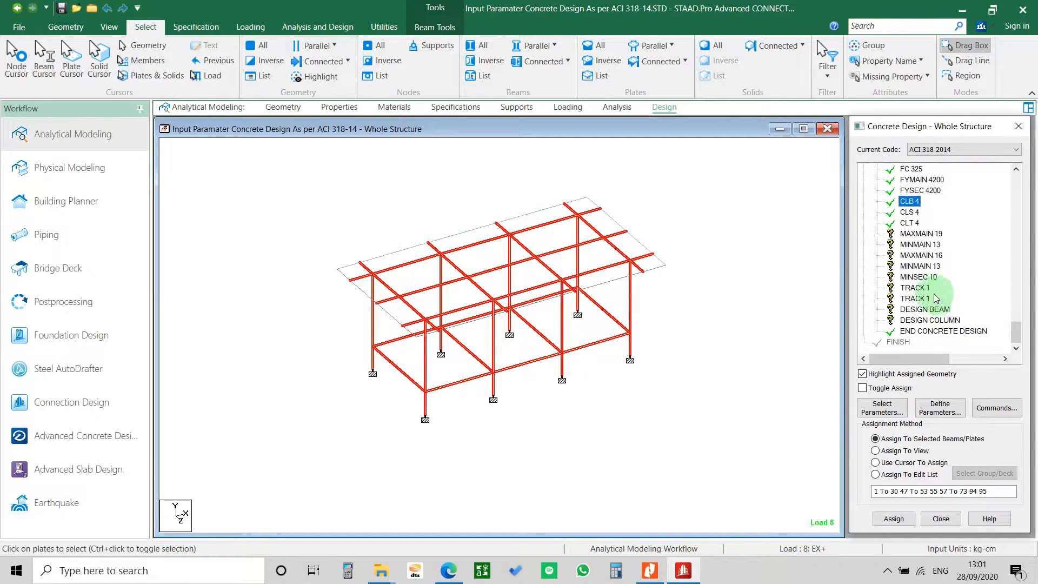
scroll(936, 298, "up", 2)
left_click(598, 381)
left_click(723, 354)
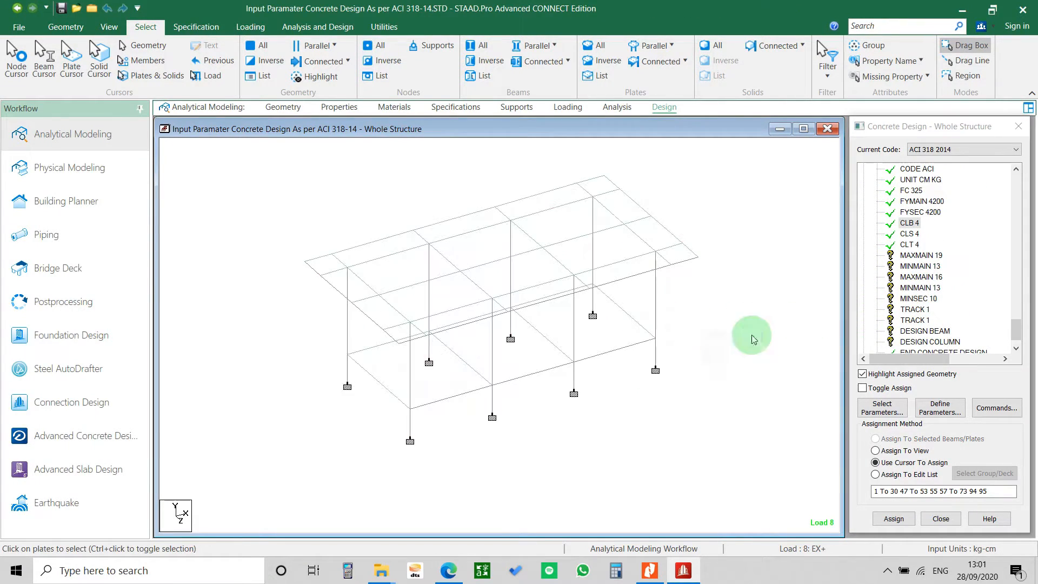
left_click(937, 257)
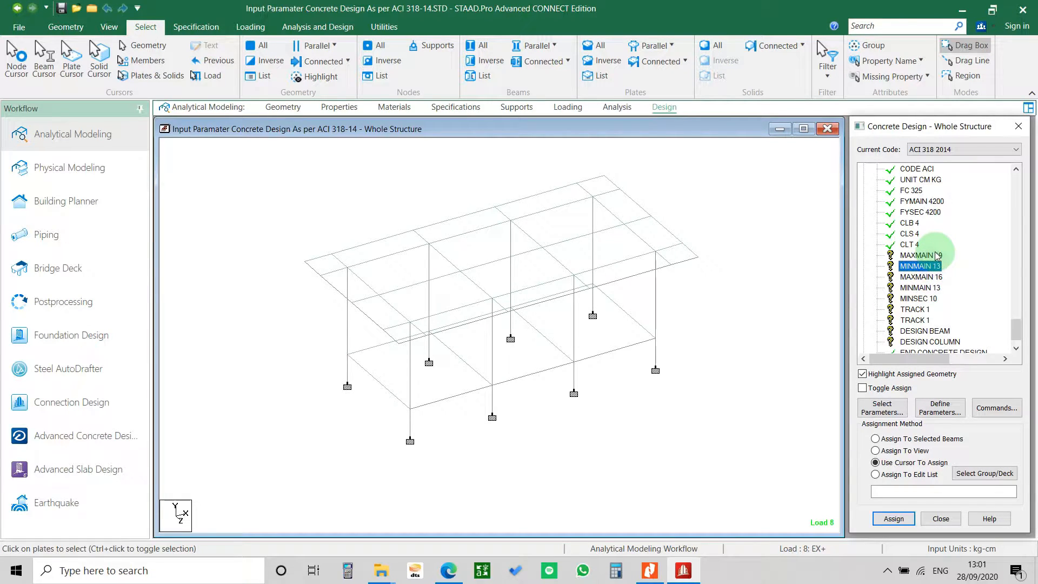
left_click(939, 266)
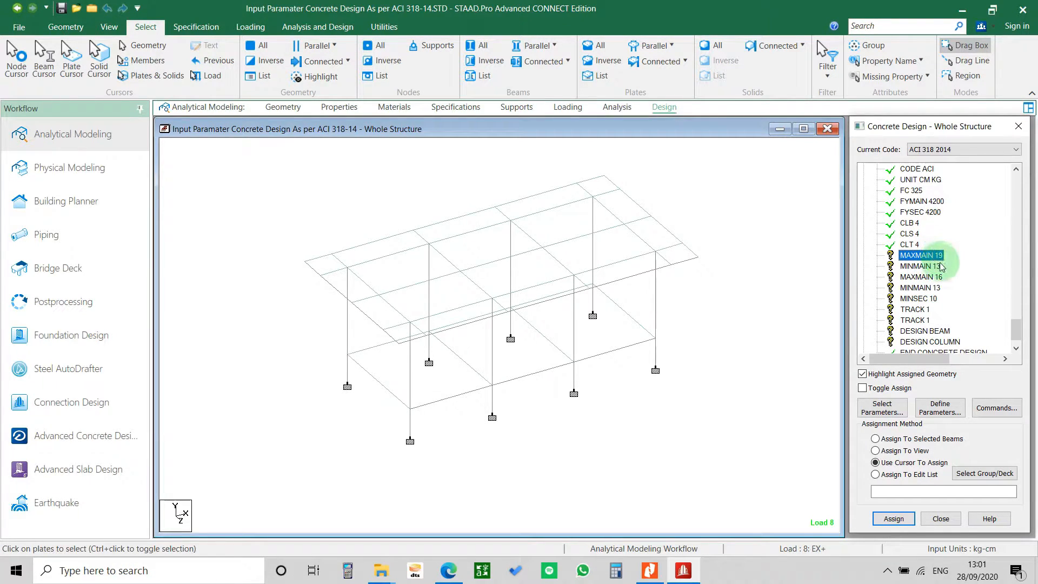
left_click(939, 264)
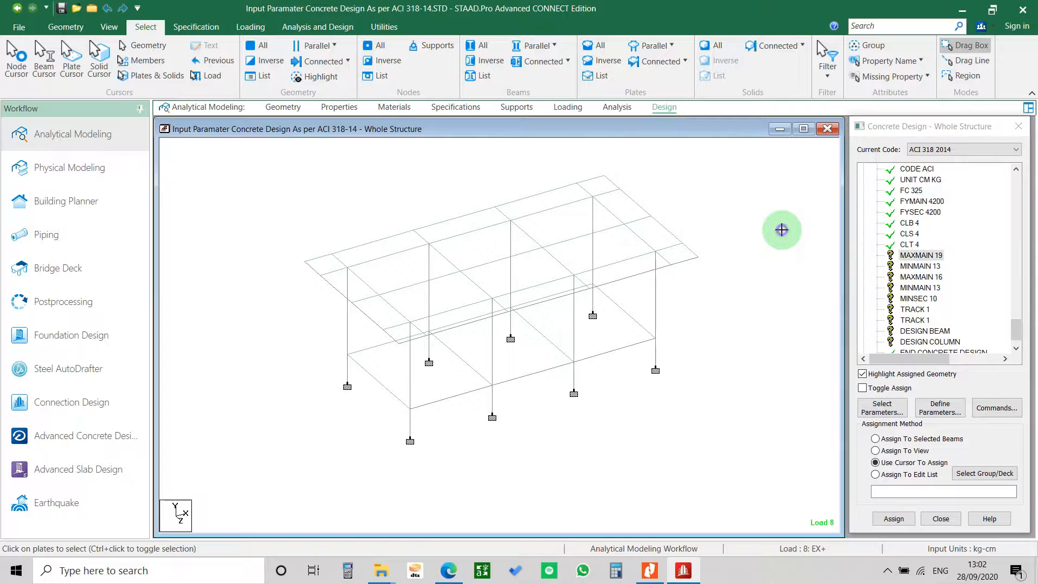
left_click(798, 239)
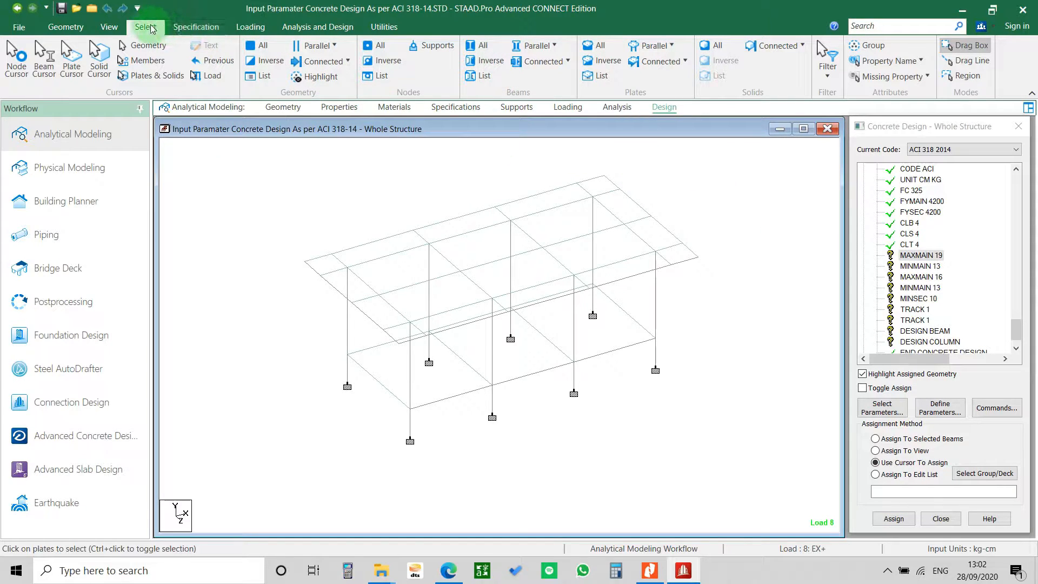
left_click(544, 51)
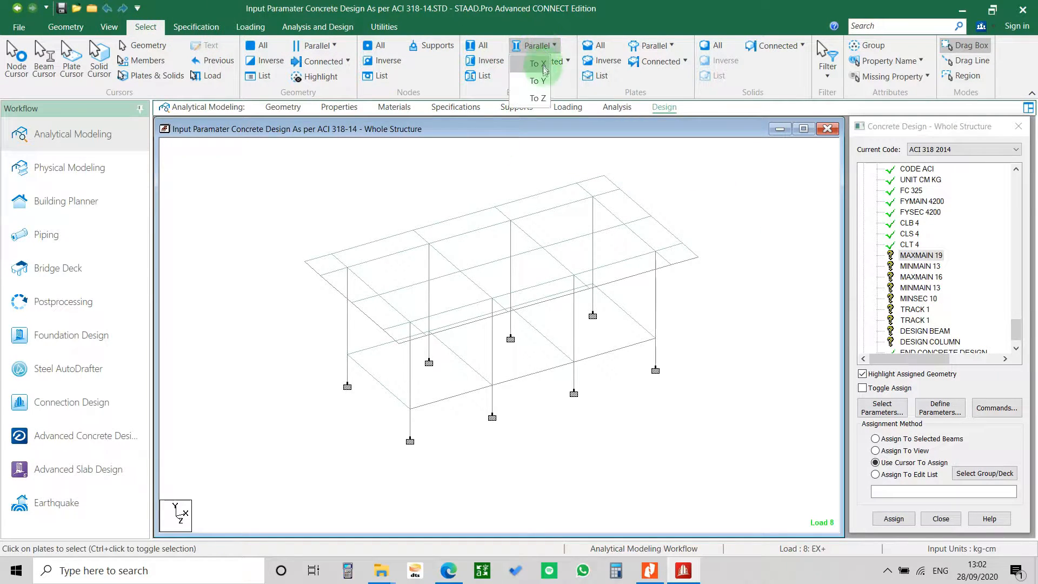
left_click(546, 85)
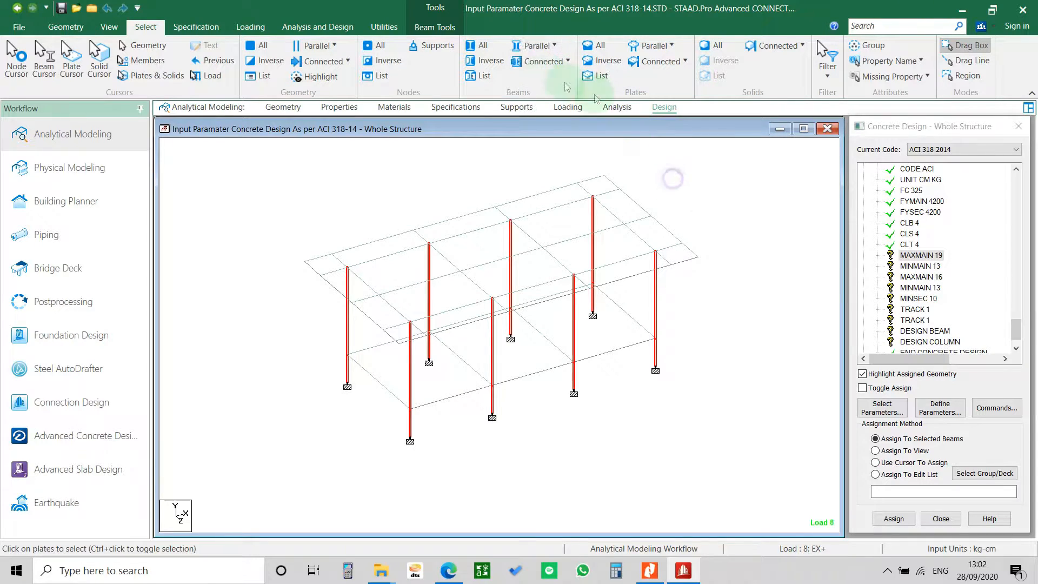
left_click(553, 46)
left_click(546, 80)
left_click(553, 45)
left_click(538, 98)
left_click(921, 255)
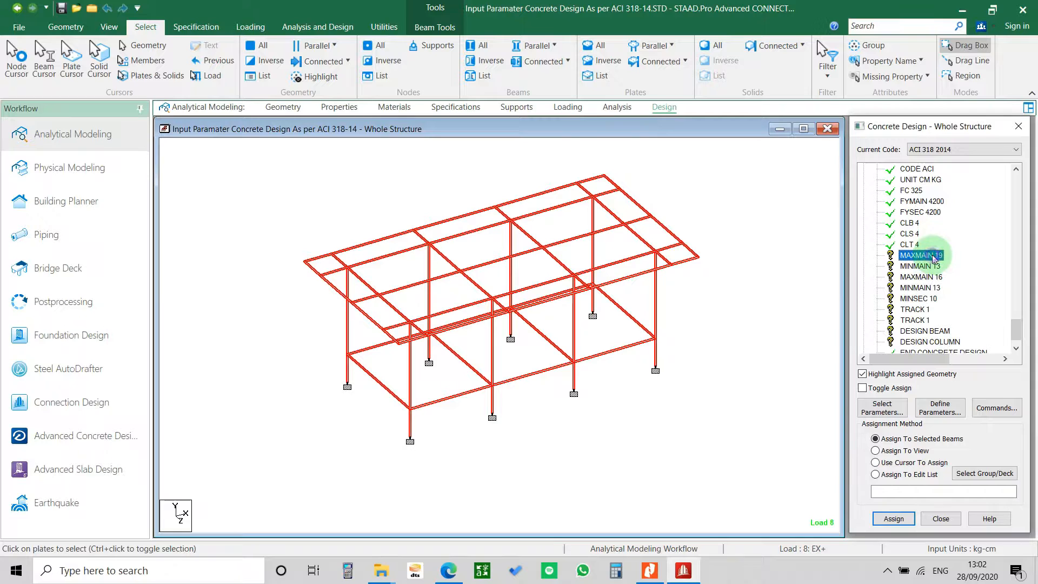
middle_click_drag(697, 222, 725, 259)
left_click(746, 239)
key("Up")
key("Up")
key("Up")
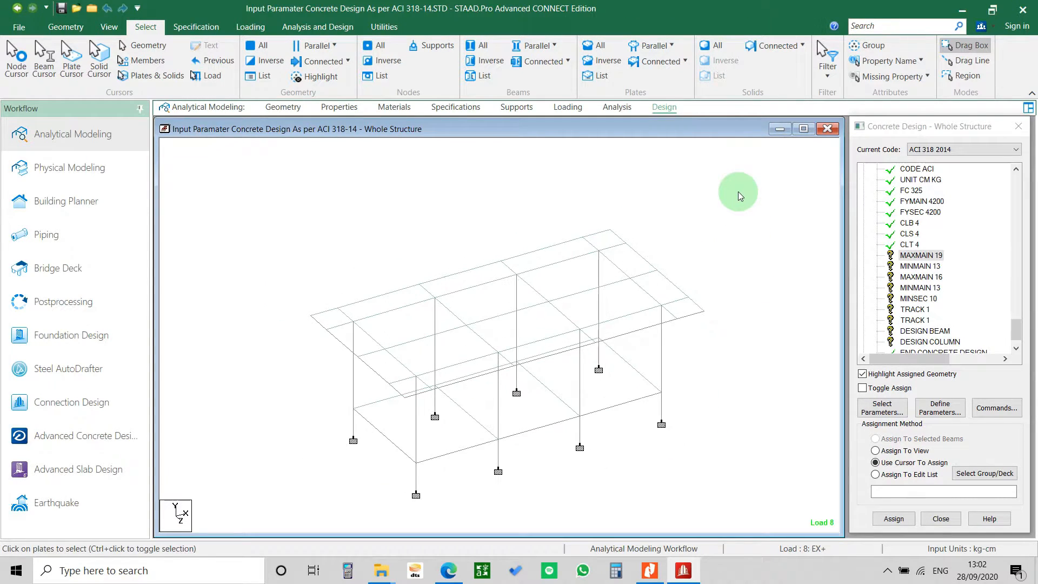
Step: Select all beams parallel to X and Z, leaving out the columns, with MAXMAIN 19 as the active parameter
left_click(555, 45)
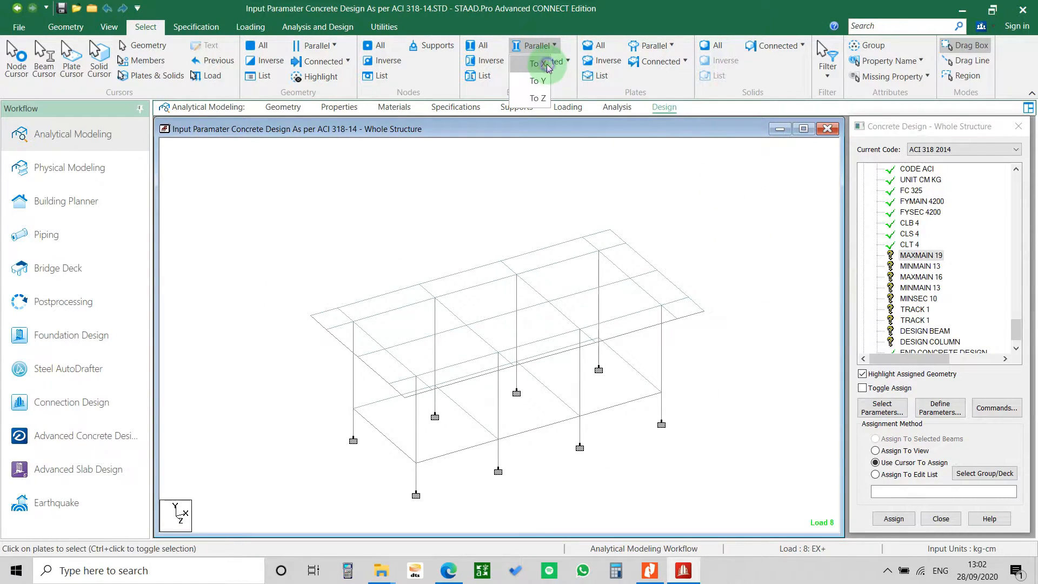
left_click(546, 62)
left_click(546, 46)
left_click(545, 100)
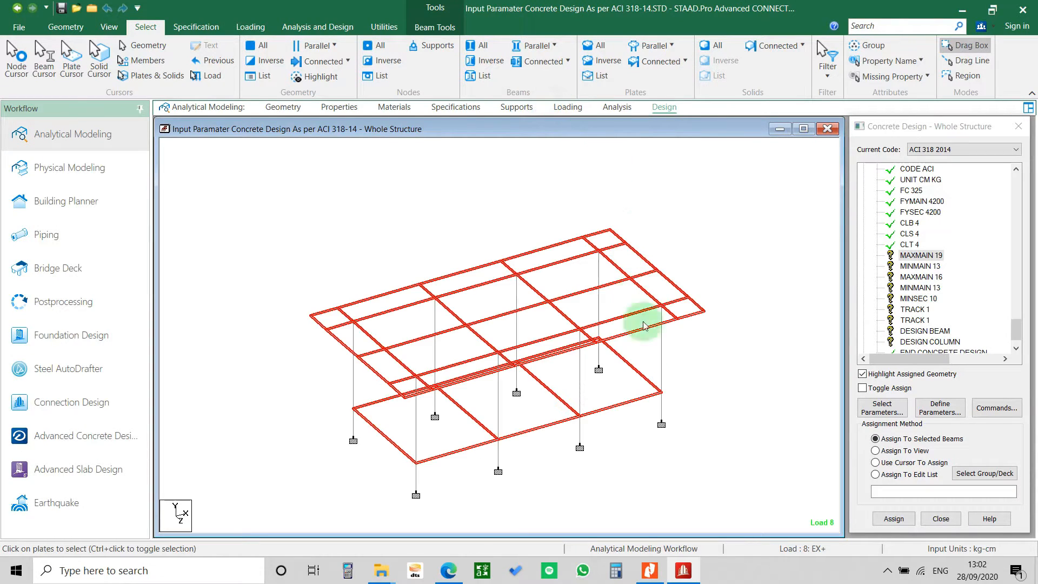
scroll(680, 404, "up", 2)
scroll(756, 371, "up", 1)
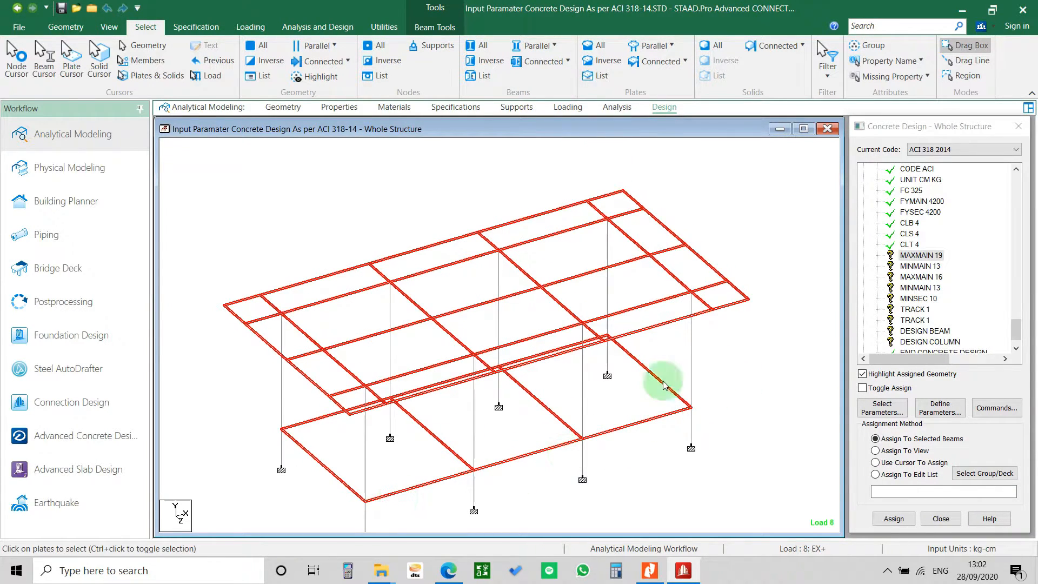
left_click(633, 319)
left_click(938, 257)
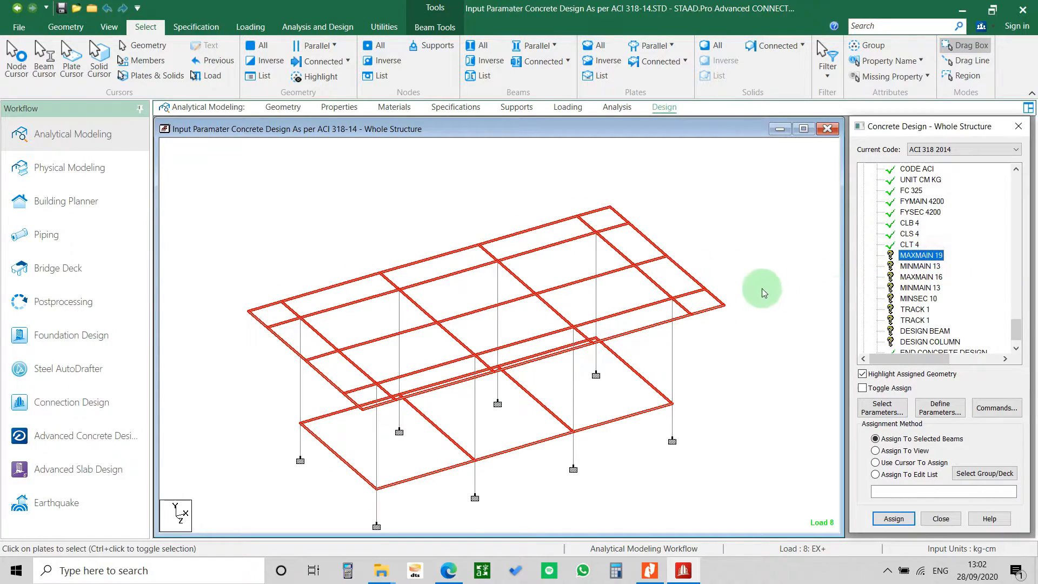
Step: Deselect the edge beams around the roof's perimeter, keeping the inner roof beams and the lower-level beams selected
key("Up")
key("Up")
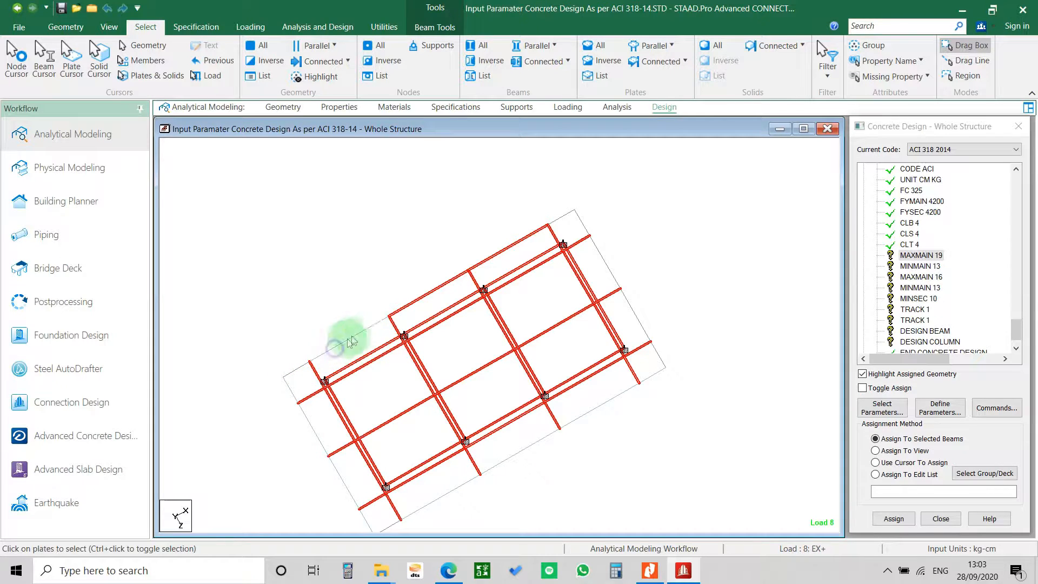
scroll(726, 292, "down", 1)
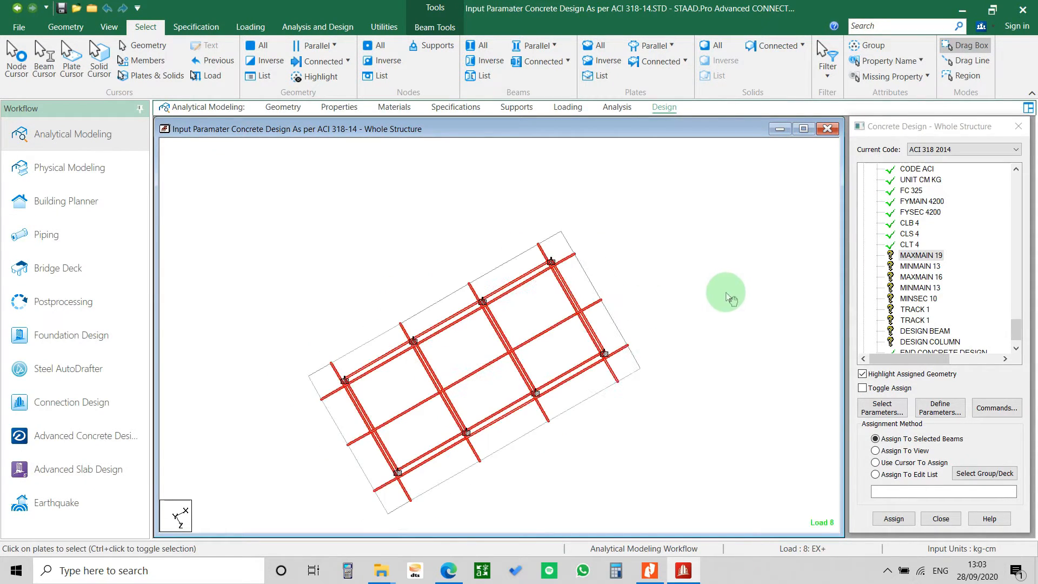
Step: Assign the MAXMAIN 19 parameter to the selected beams
key("Up")
key("Up")
key("Up")
key("Up")
key("Up")
key("Up")
key("Up")
key("Up")
key("Up")
key("Up")
key("Up")
key("Up")
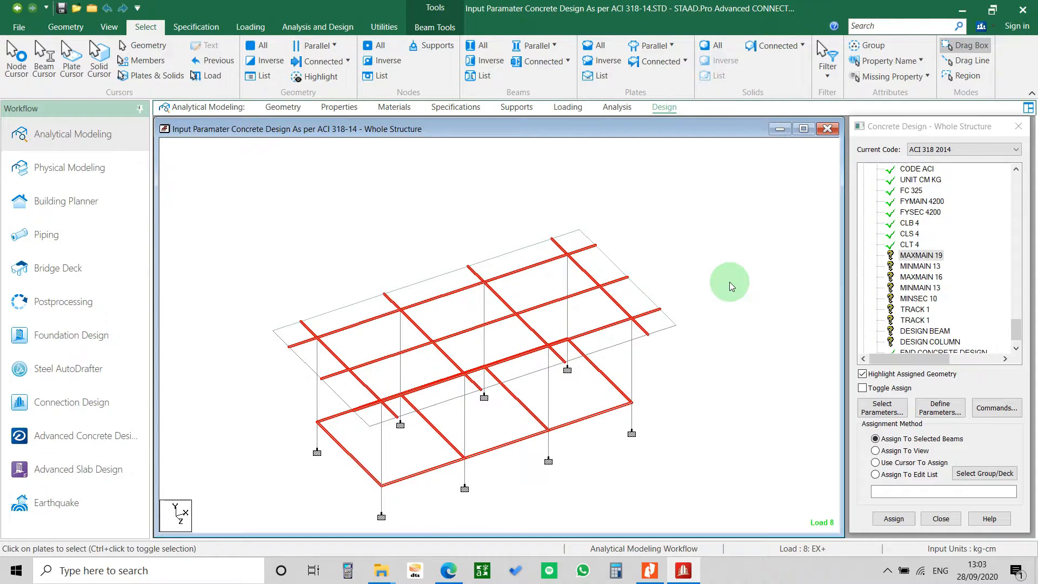
key("Up")
key("Left")
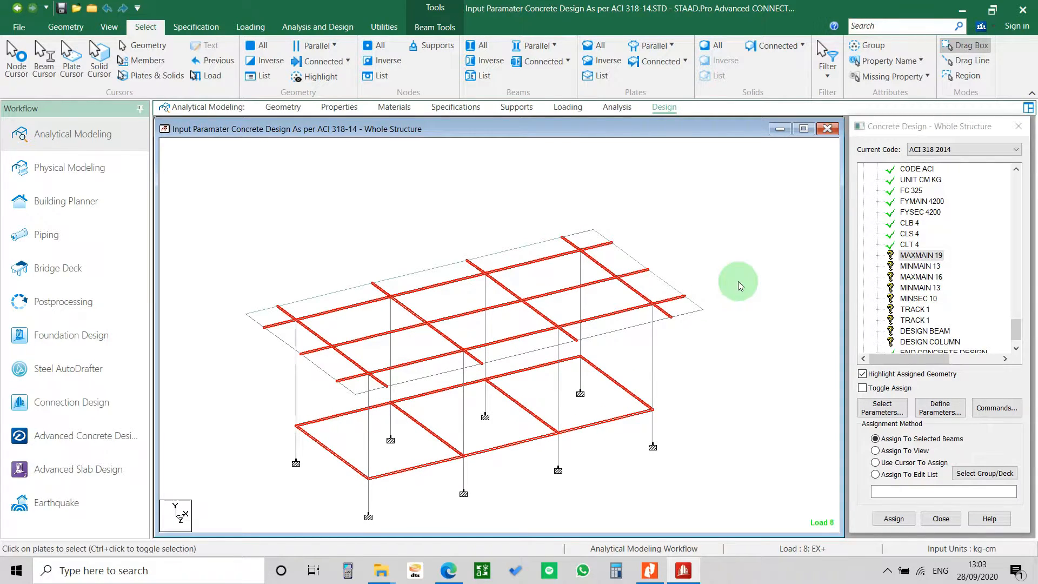
left_click(894, 518)
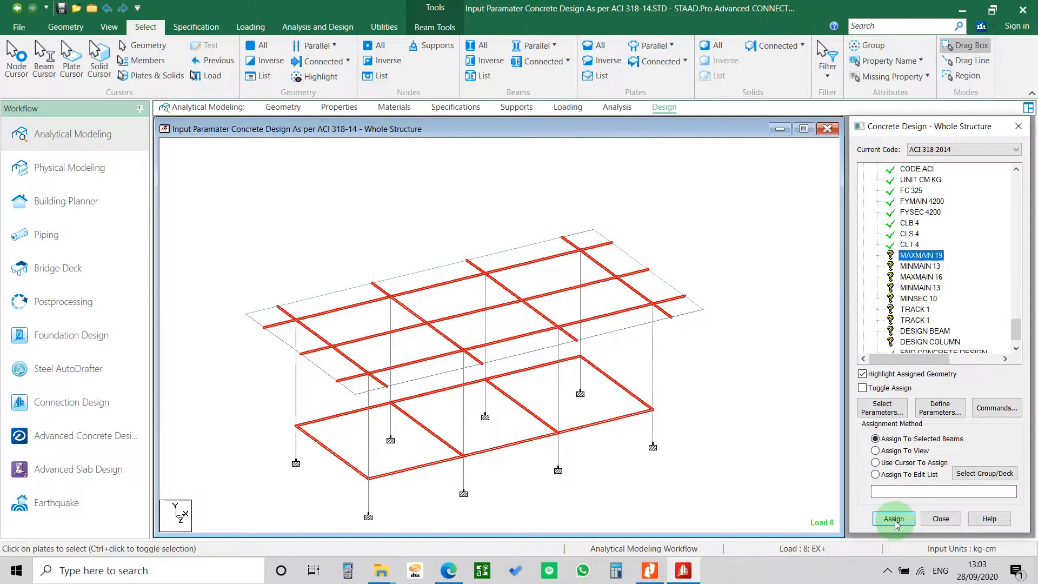
left_click(935, 368)
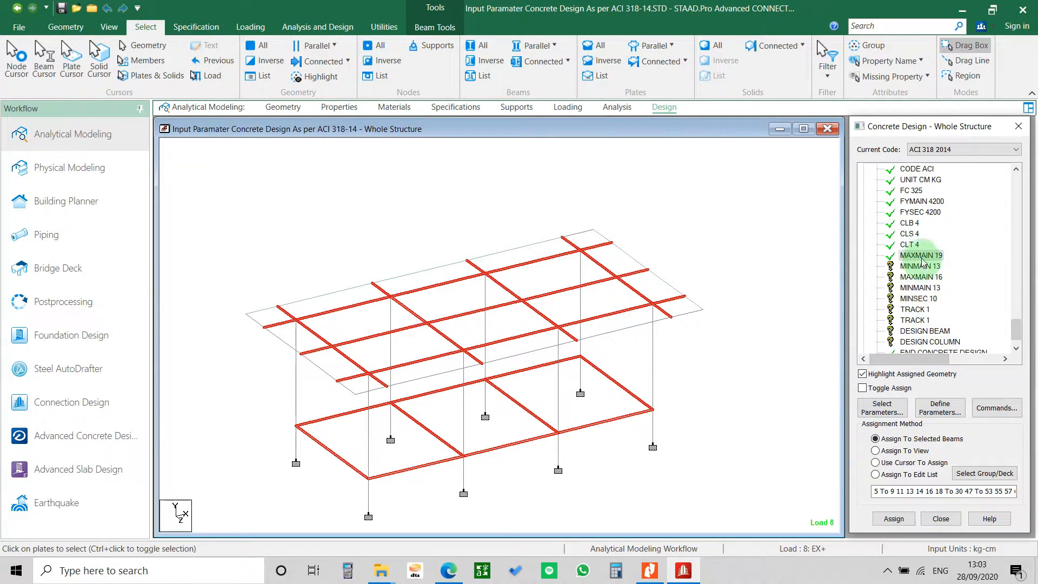
Step: Copy the member list of MAXMAIN 19 and assign the first MINMAIN 13 parameter to those same beams
left_click(922, 265)
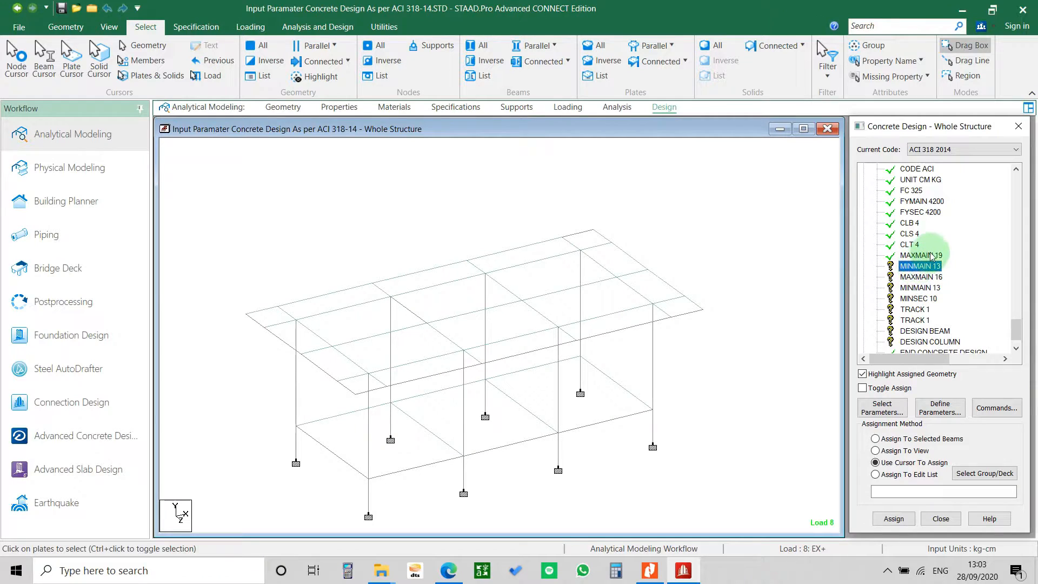
left_click(931, 255)
left_click(980, 491)
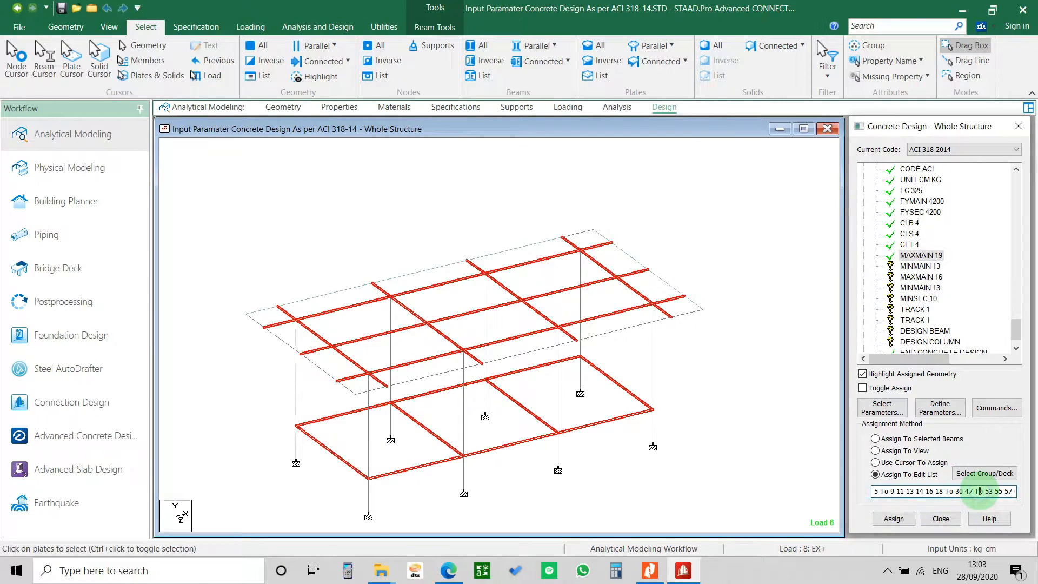
key("ctrl+a")
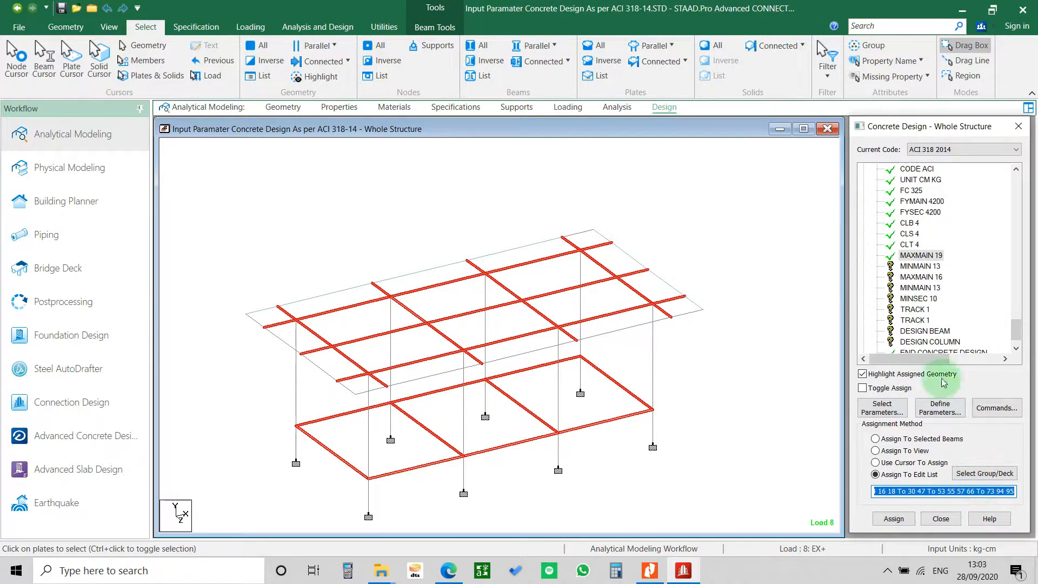
left_click(925, 265)
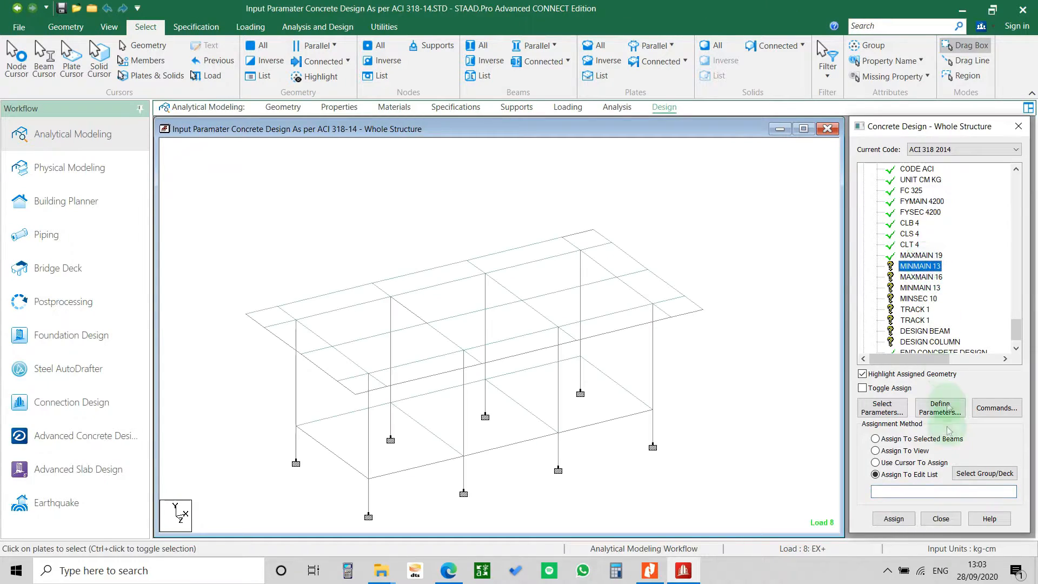
left_click(934, 491)
left_click(895, 519)
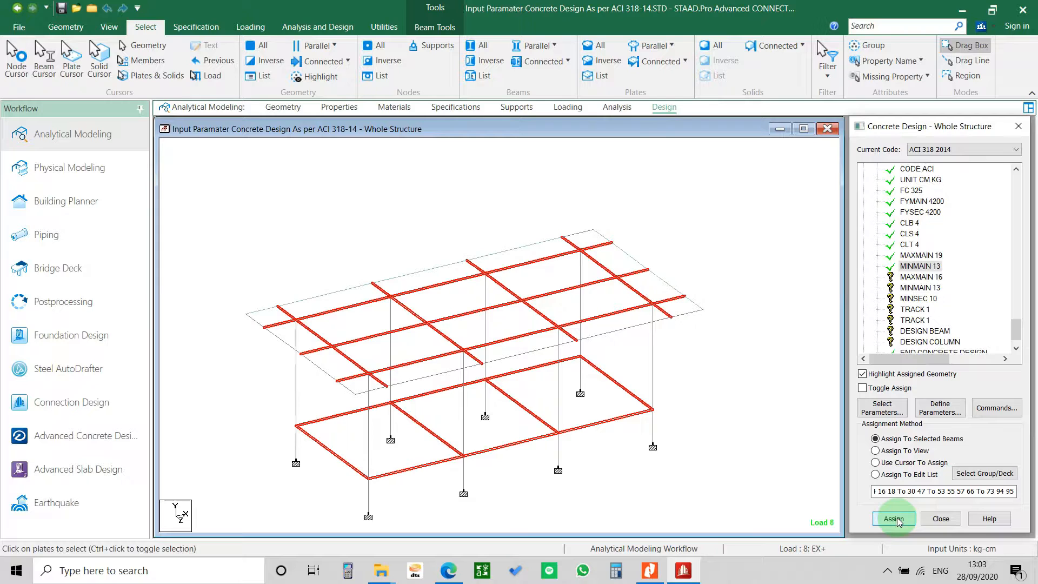
left_click(923, 254)
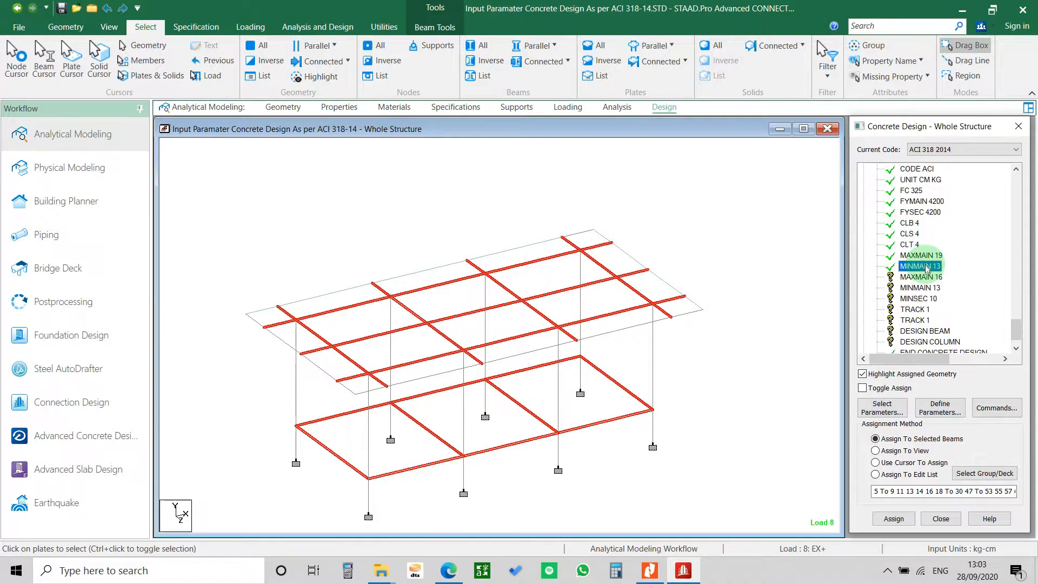
Step: Select all columns, the members parallel to Y, and assign the MAXMAIN 16 parameter to them
left_click(922, 277)
scroll(933, 284, "down", 1)
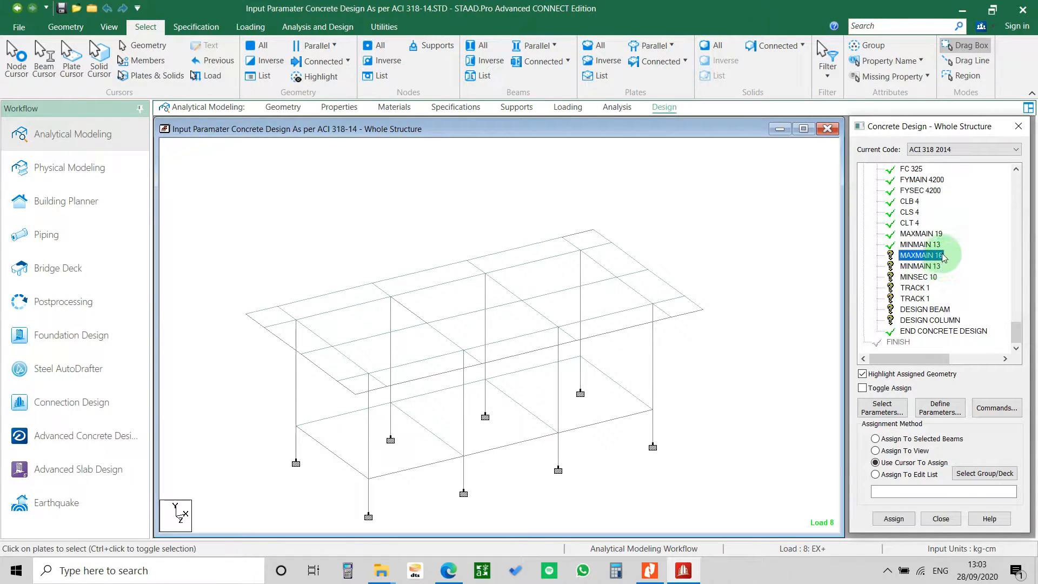
left_click(931, 256)
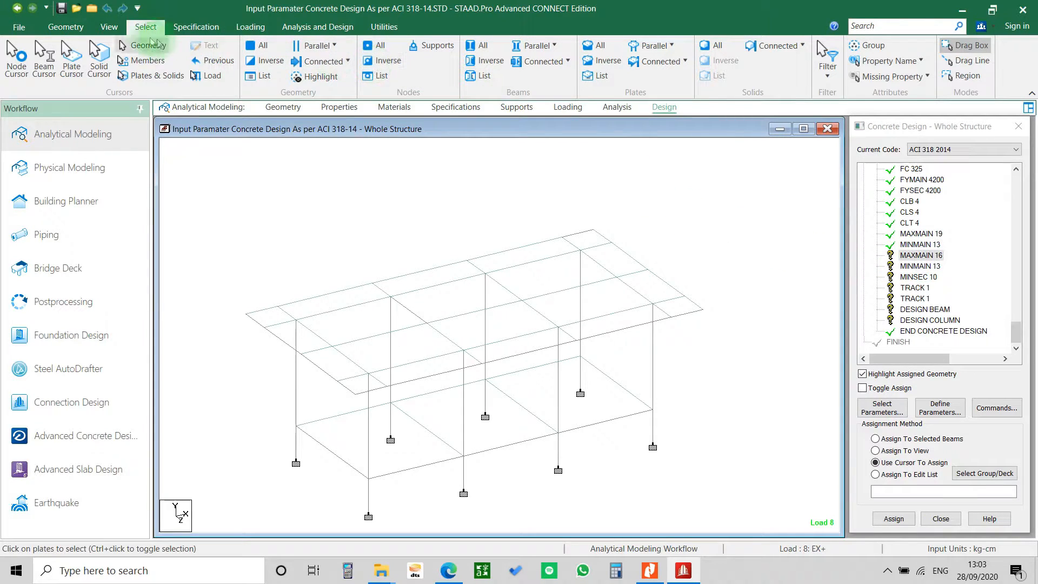
left_click(541, 45)
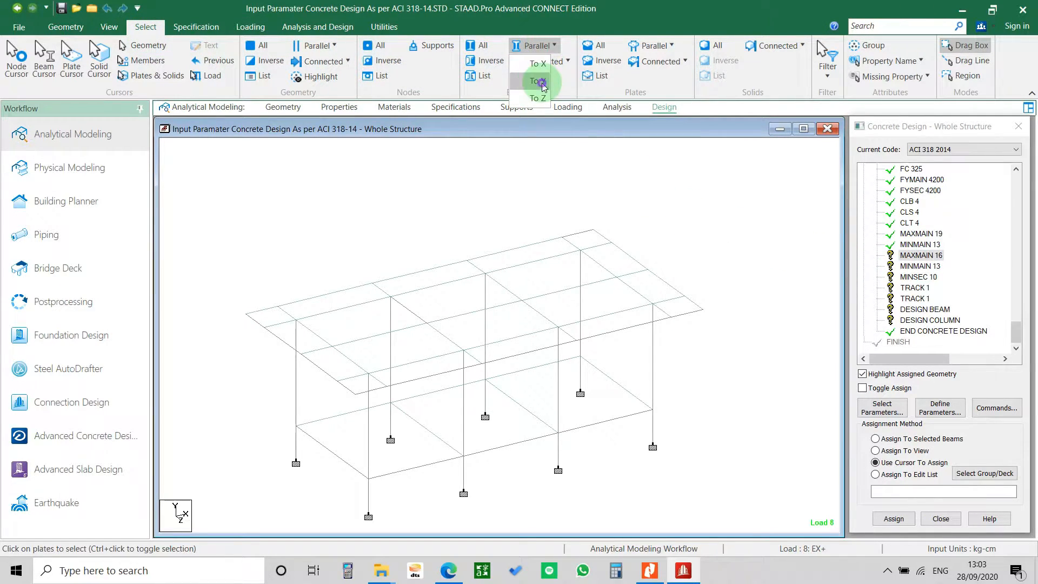
left_click(536, 76)
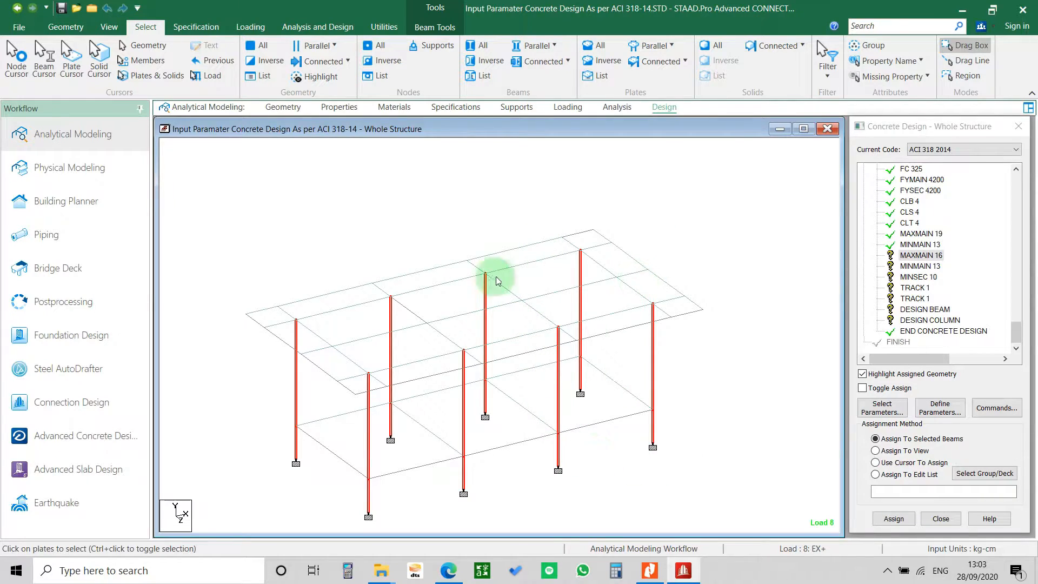
left_click(926, 255)
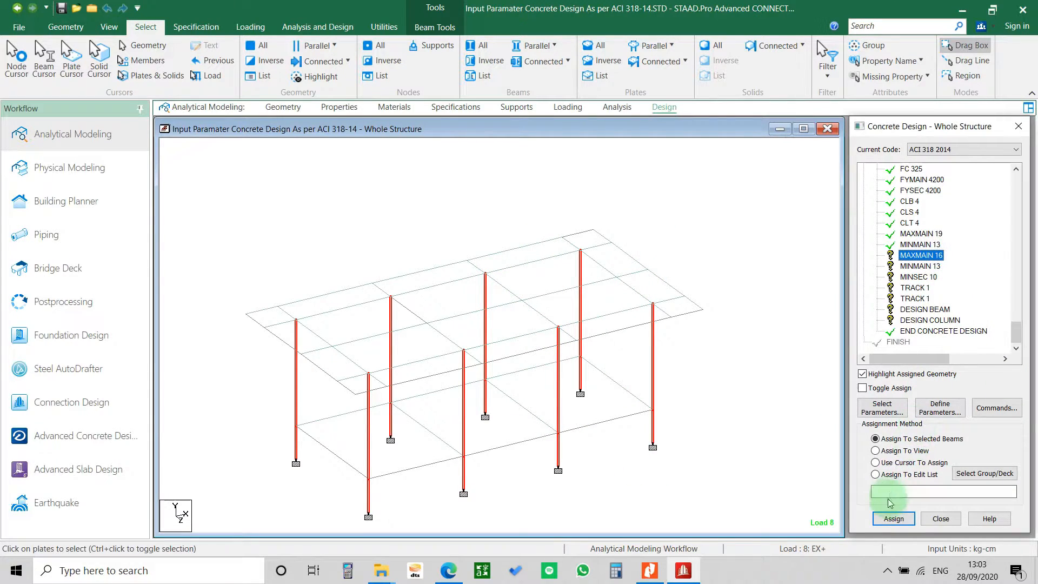
left_click(894, 519)
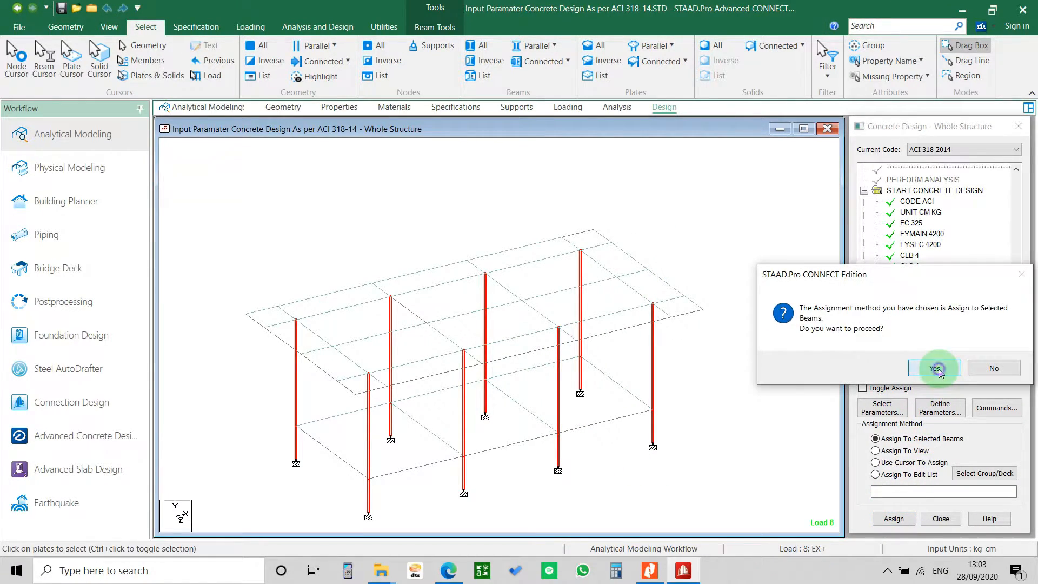
left_click(937, 369)
Step: Select all columns, the members parallel to Y, and assign the second MINMAIN 13 parameter to them
scroll(921, 307, "down", 1)
left_click(920, 277)
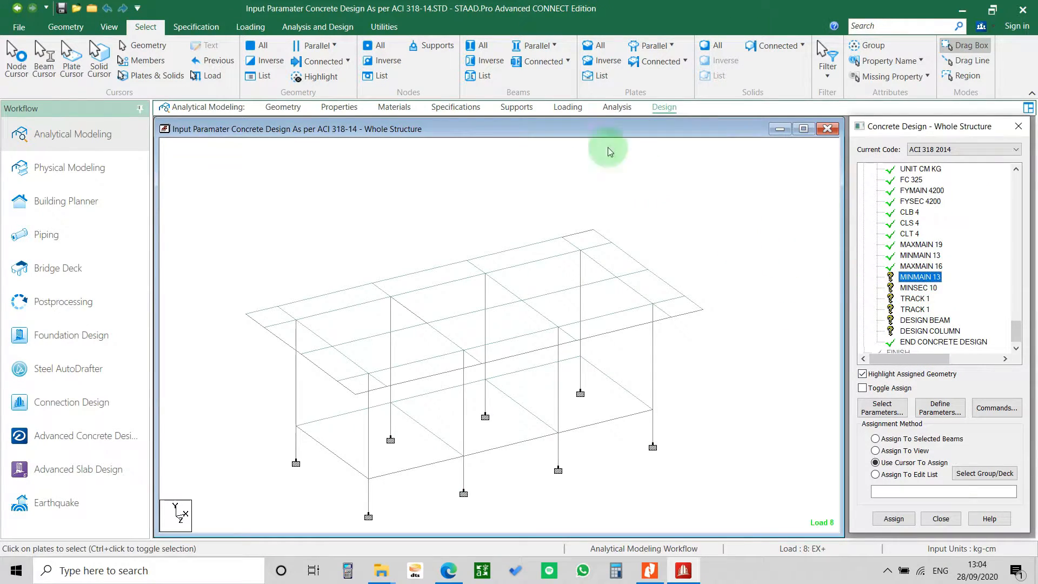
left_click(535, 46)
left_click(543, 81)
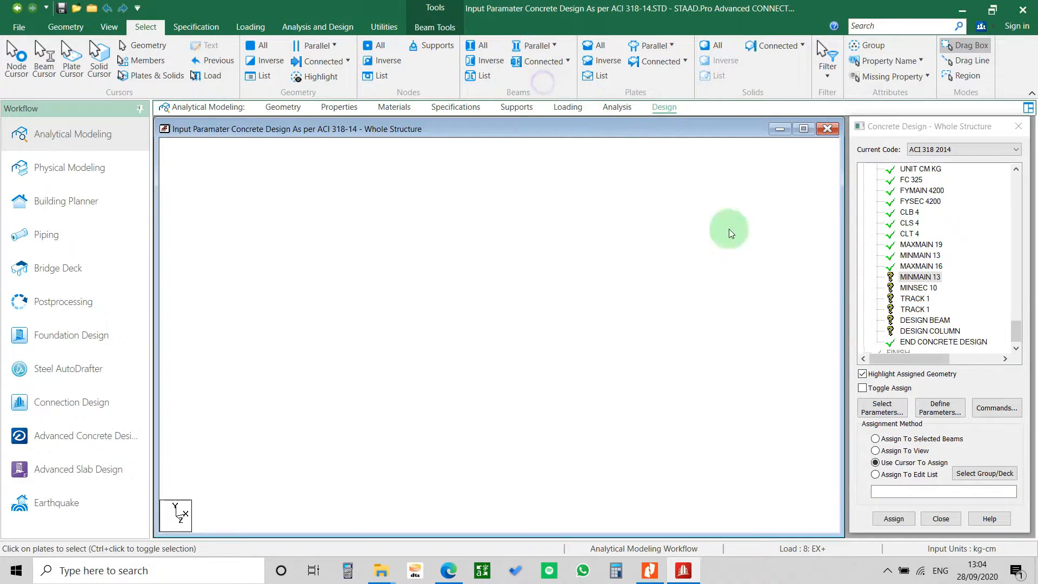
left_click(894, 518)
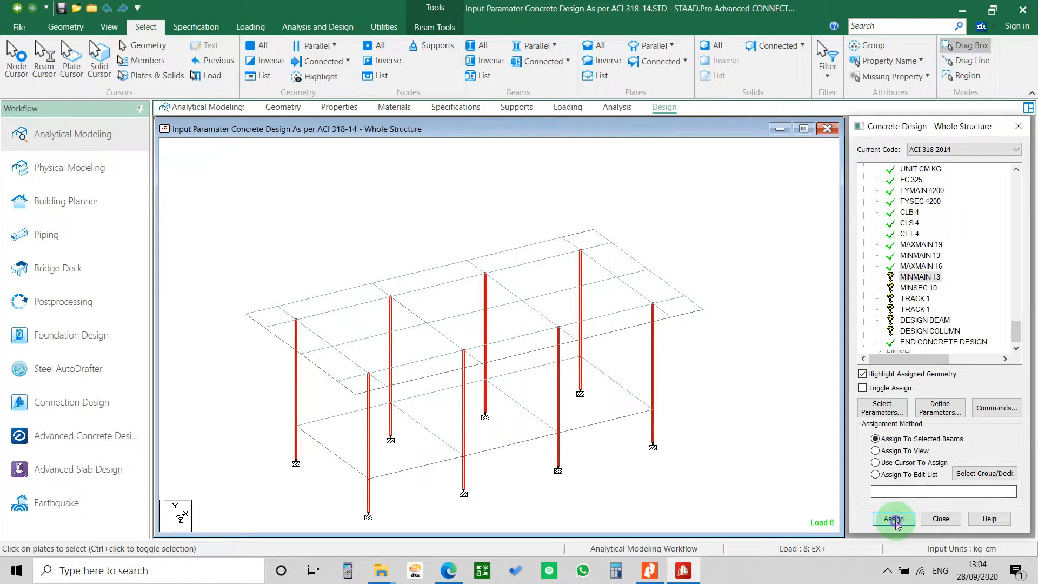
left_click(936, 367)
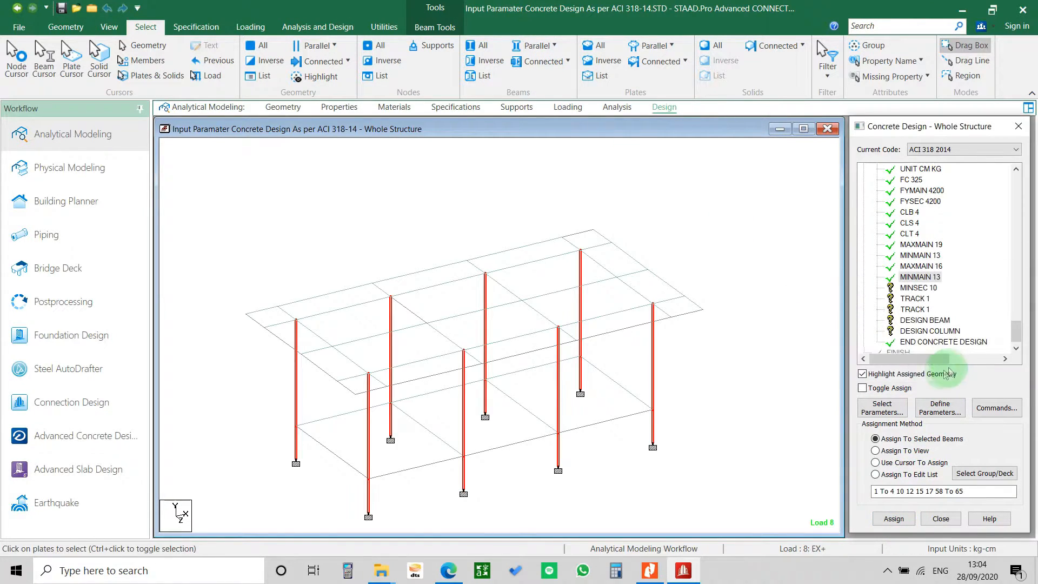
left_click(775, 331)
Step: Copy the member list of CLT 4 and assign the MINSEC 10 parameter to those same beams and columns
left_click(909, 234)
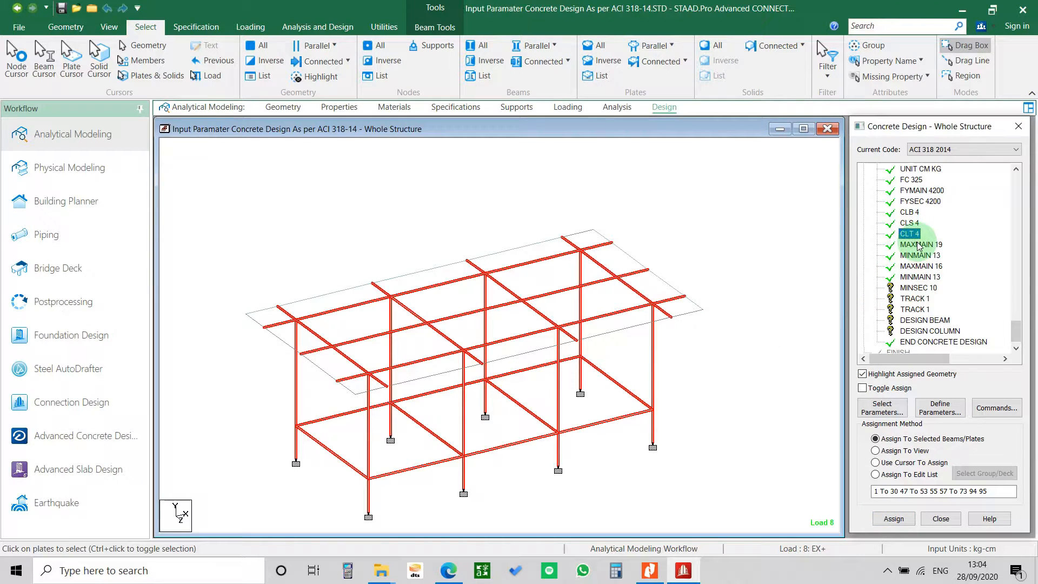
left_click(918, 288)
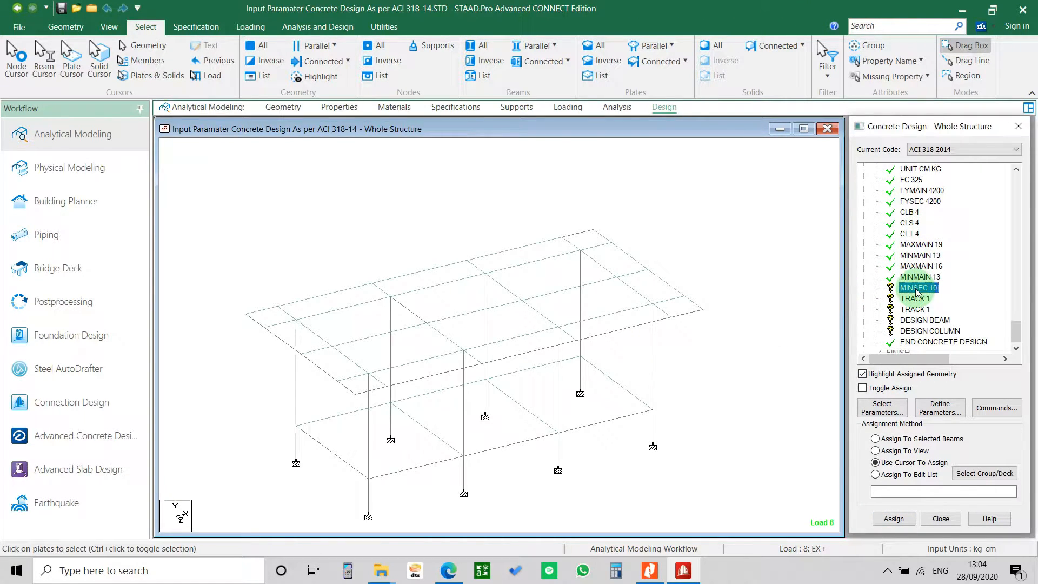
scroll(485, 373, "down", 1)
middle_click_drag(517, 403, 548, 361)
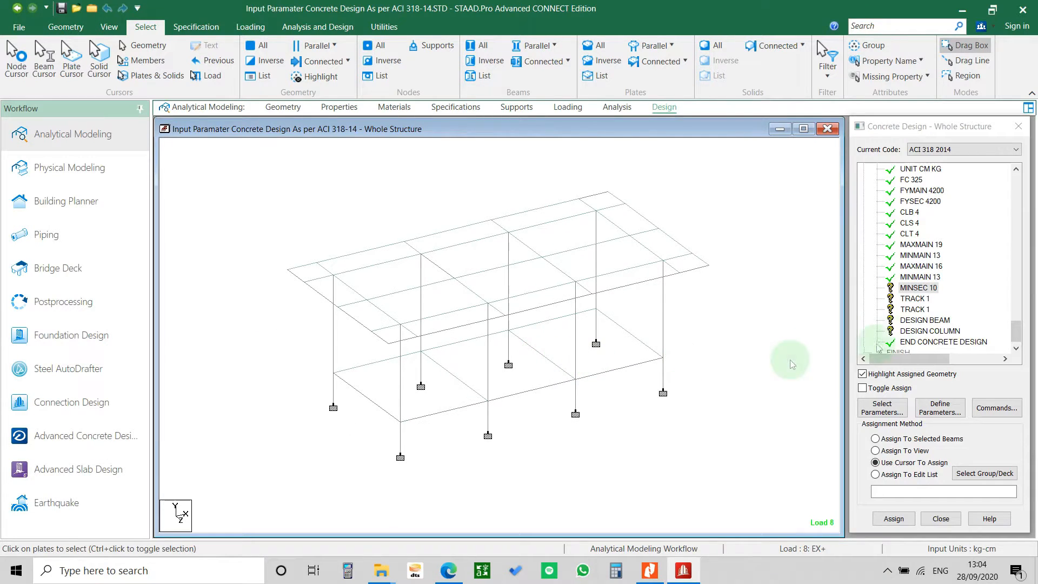
left_click(910, 234)
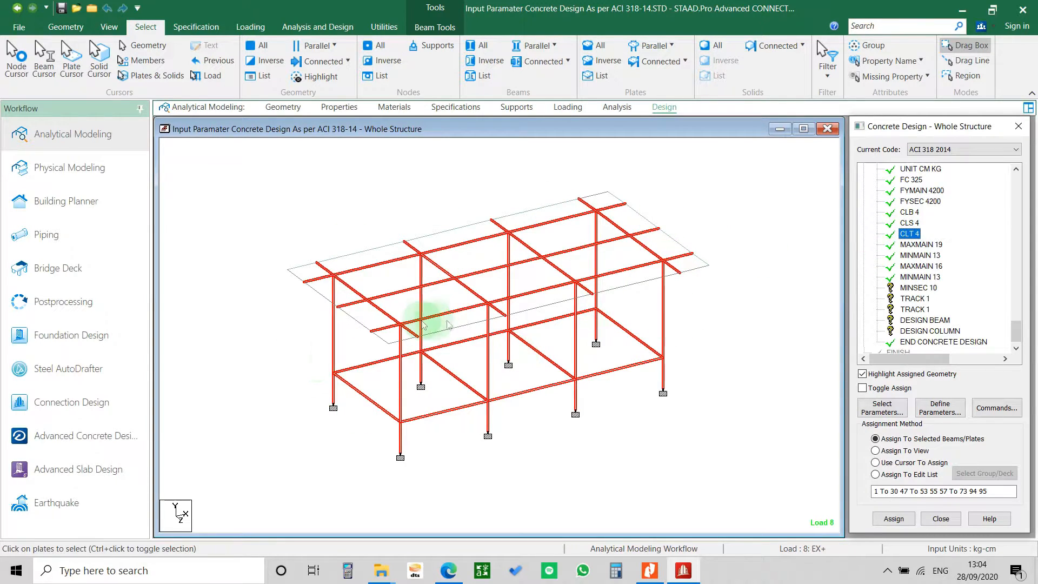
left_click(992, 491)
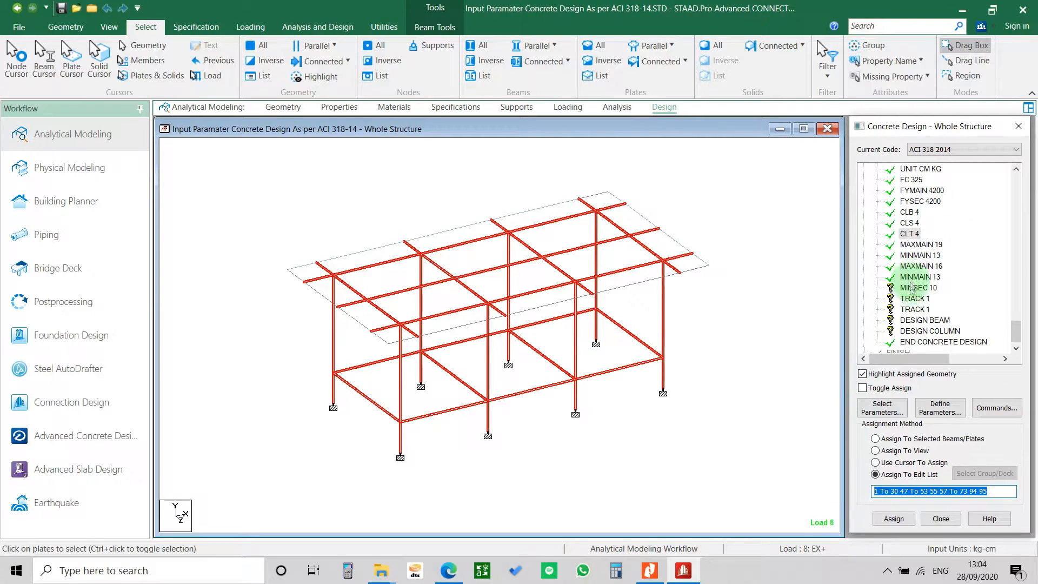
left_click(918, 288)
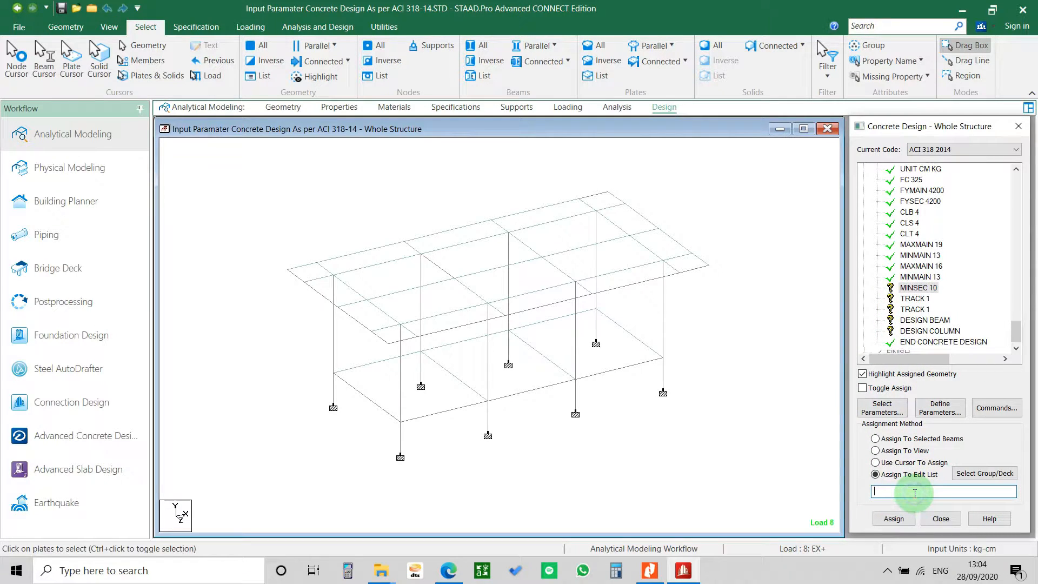
left_click(898, 519)
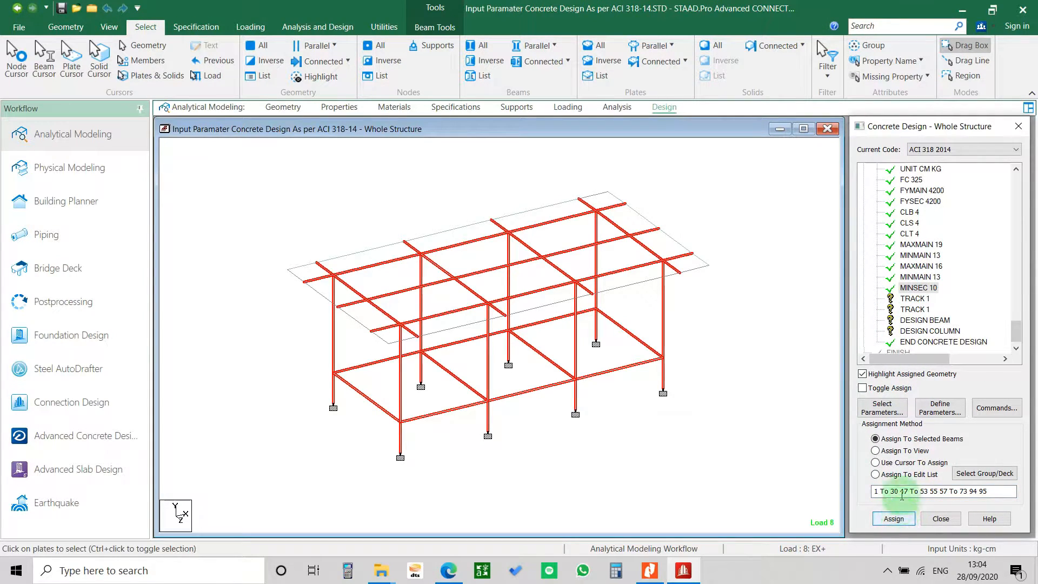
left_click(915, 298)
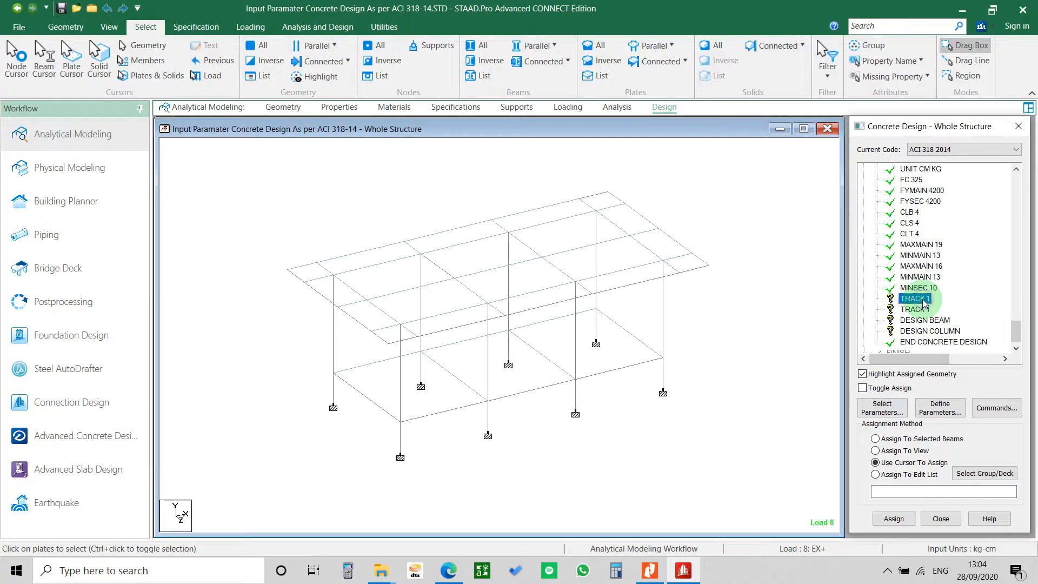
left_click(919, 288)
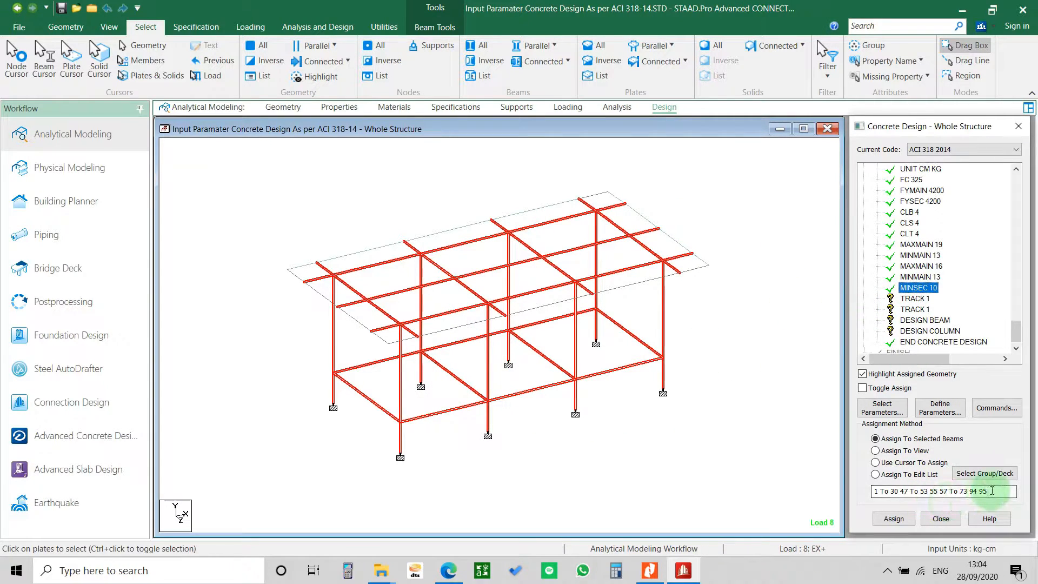
left_click_drag(998, 492, 702, 492)
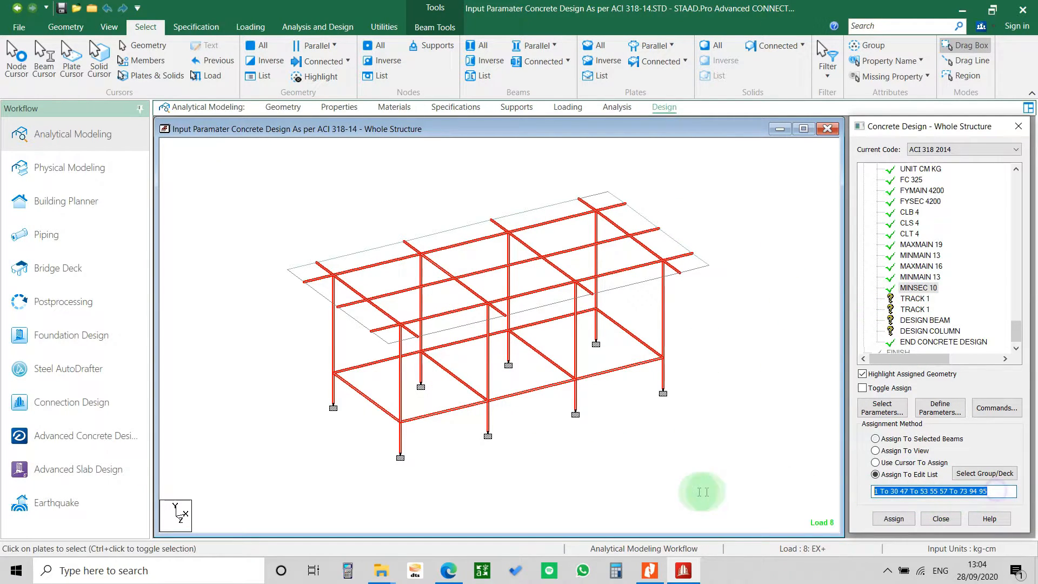
left_click(918, 301)
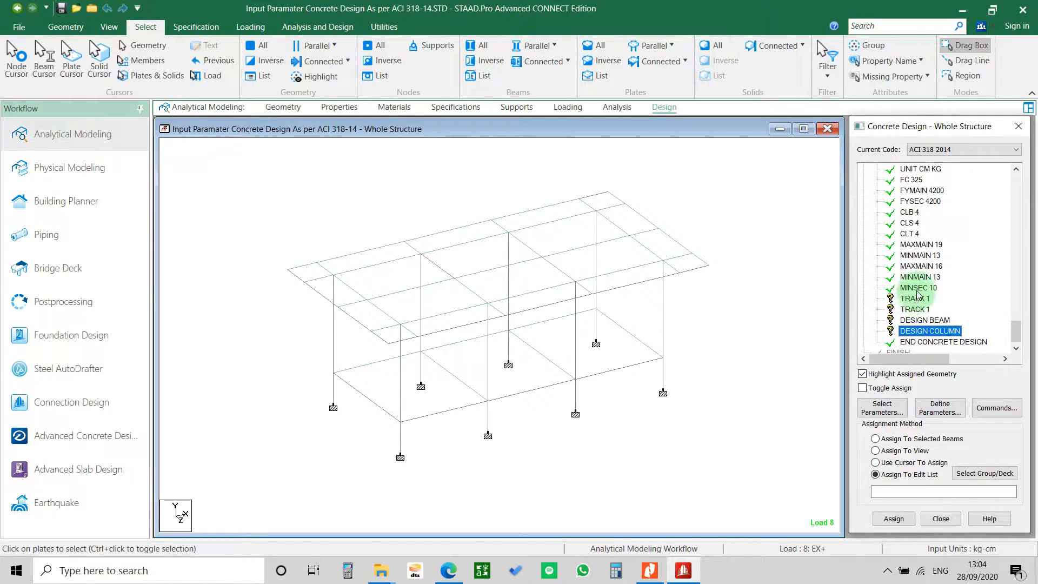
left_click(917, 289)
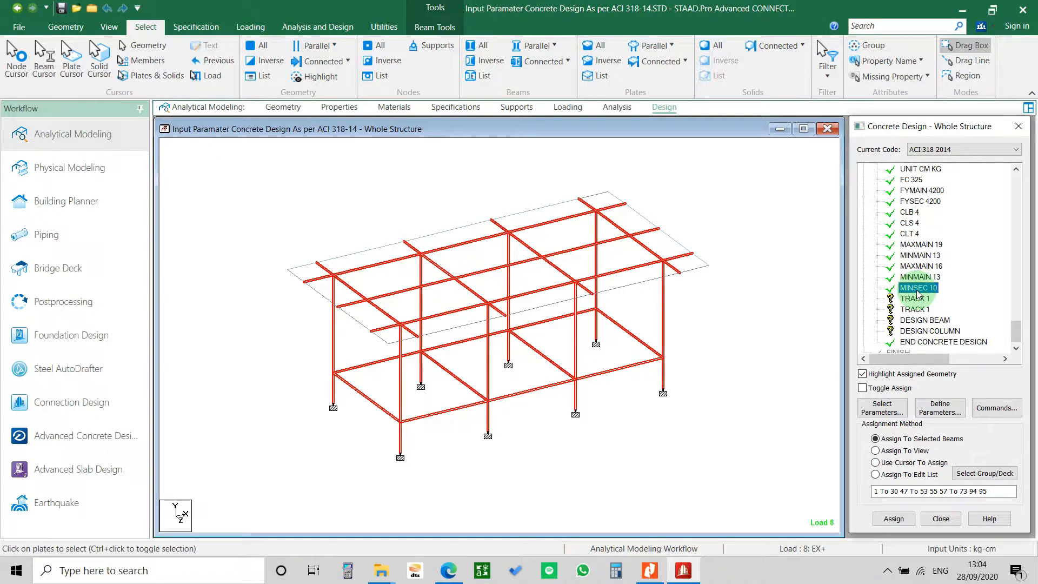
left_click(916, 300)
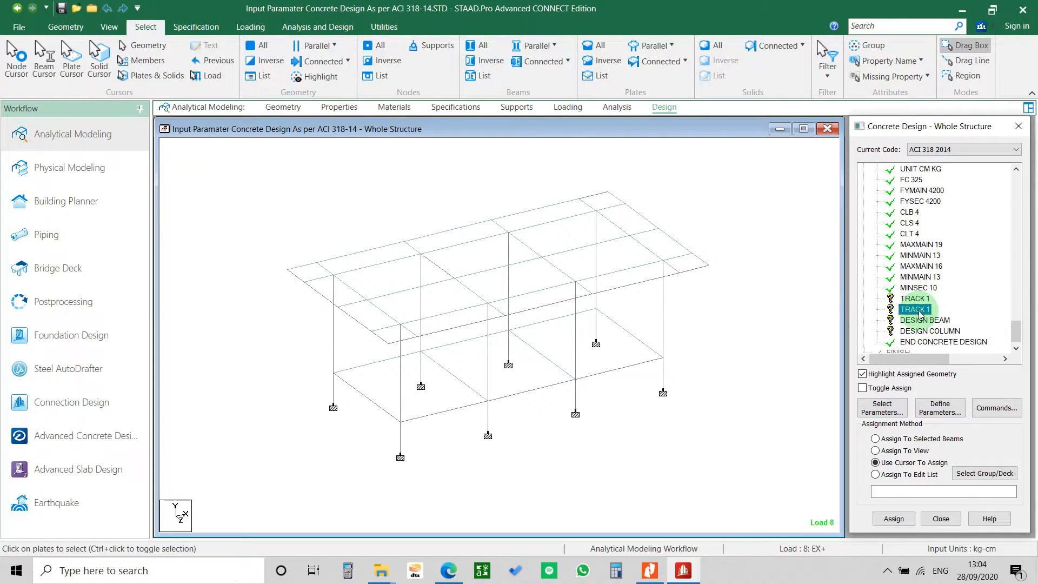
left_click(920, 299)
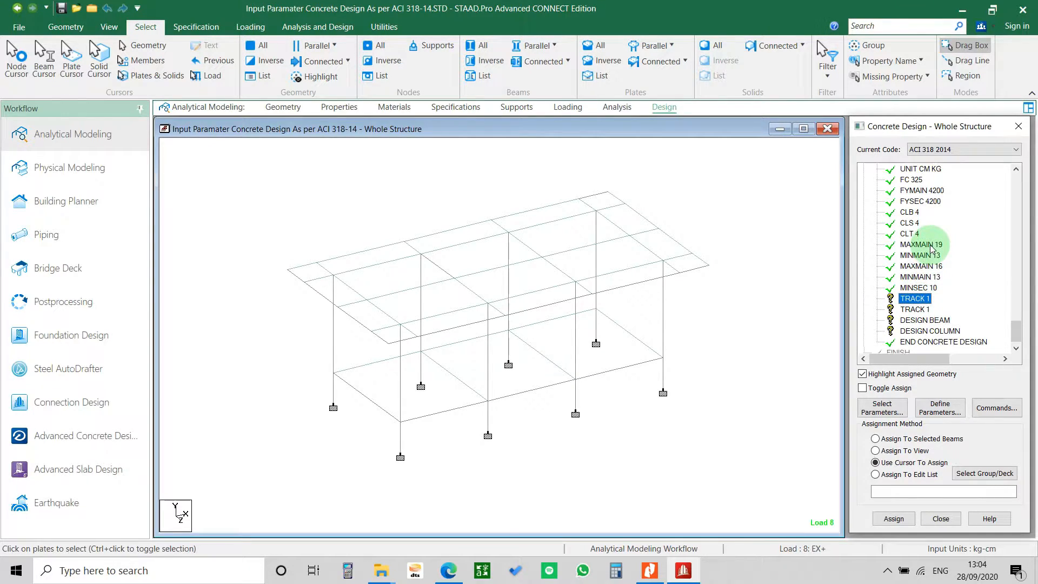
Step: Copy the member list of MAXMAIN 19 and assign the first TRACK 1 parameter to those same beams
left_click(926, 245)
triple_click(950, 491)
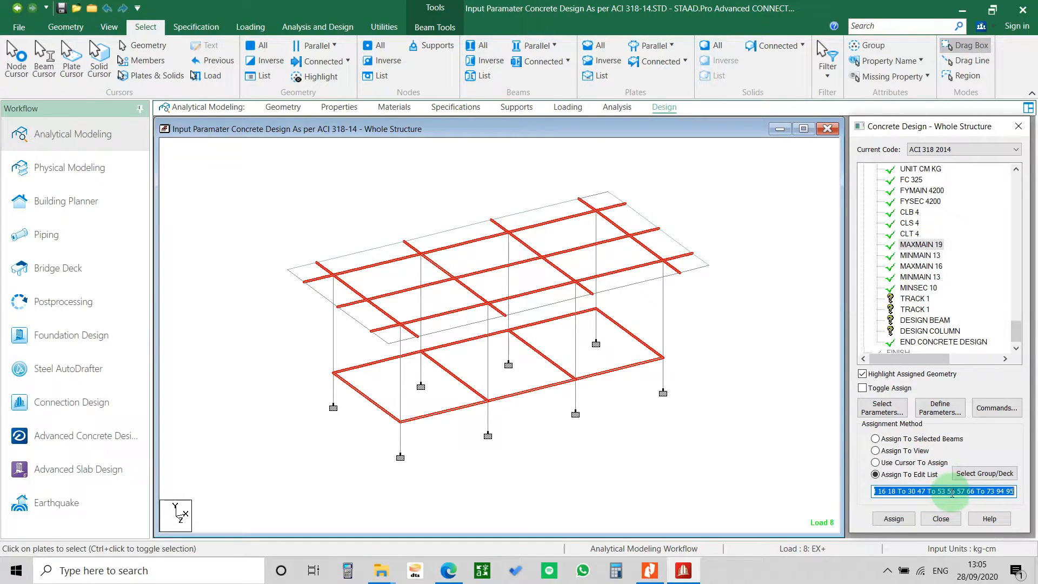
left_click(916, 299)
key("ctrl+v")
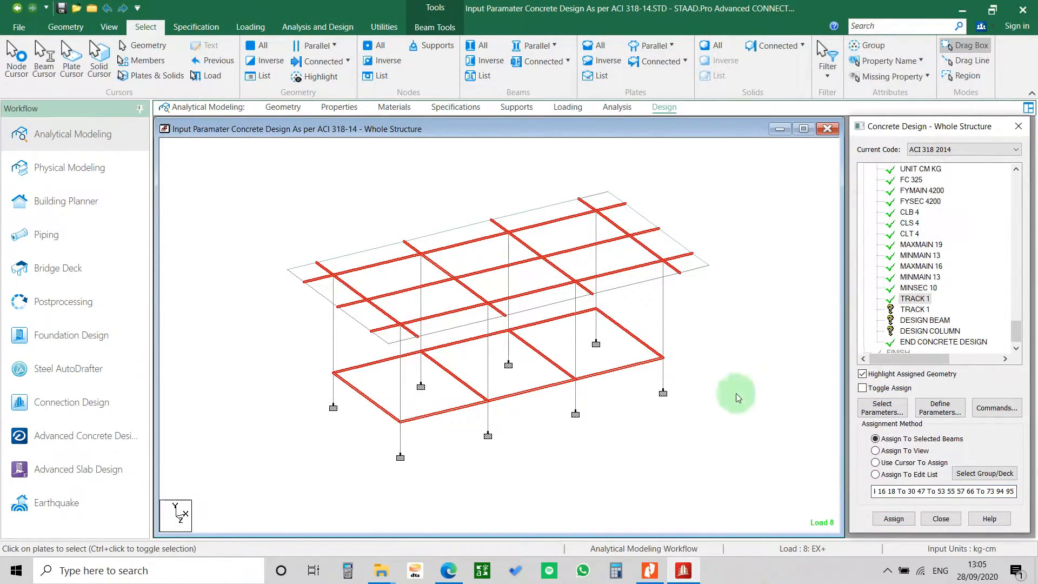
left_click(922, 310)
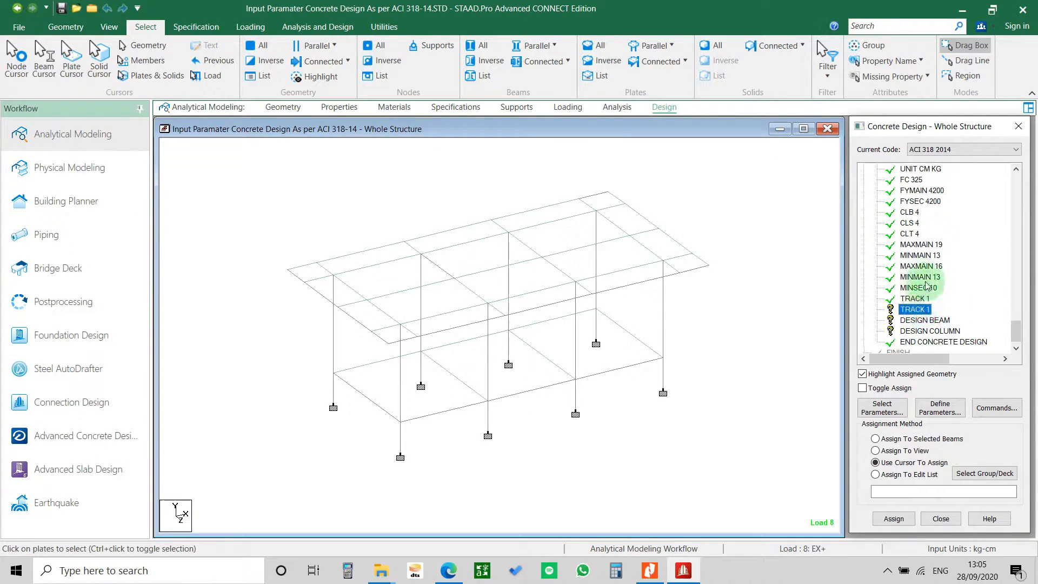
left_click(931, 267)
left_click_drag(983, 491, 751, 489)
key("ctrl+c")
left_click(915, 309)
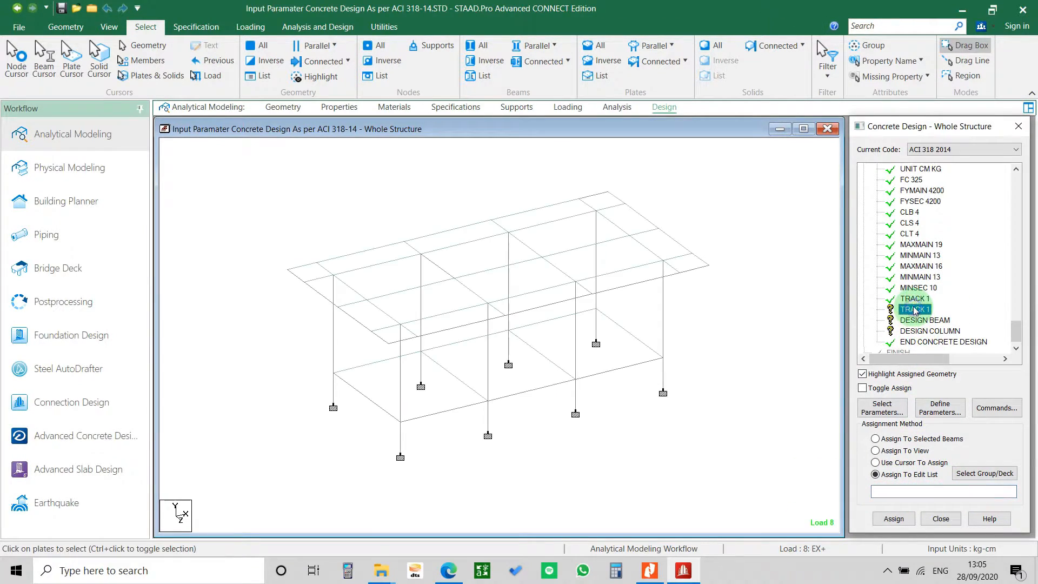
key("ctrl+v")
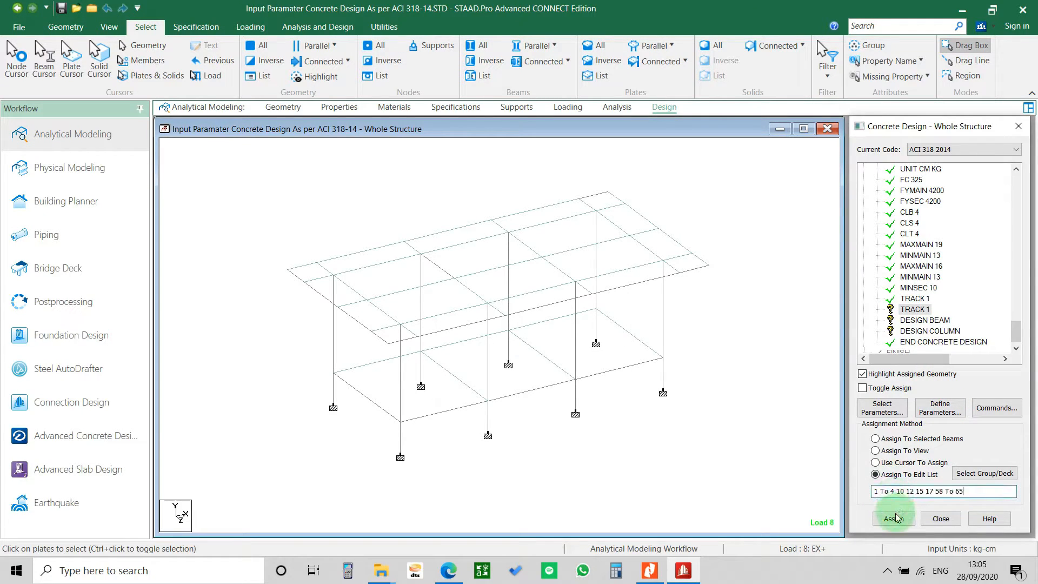
left_click(895, 519)
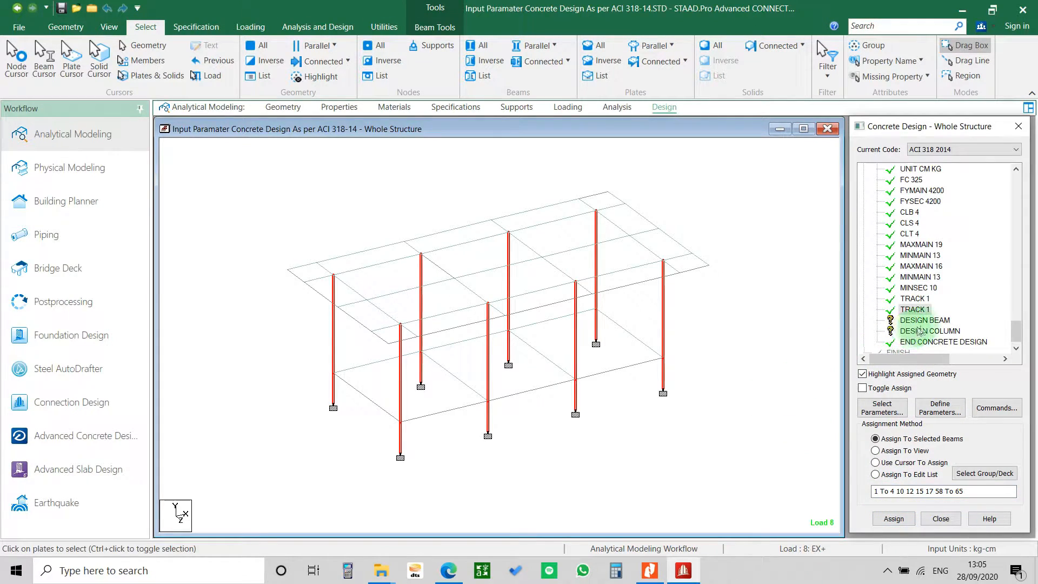
Step: Assign the DESIGN BEAM command to the beams in the member list copied from MAXMAIN 19
left_click(941, 321)
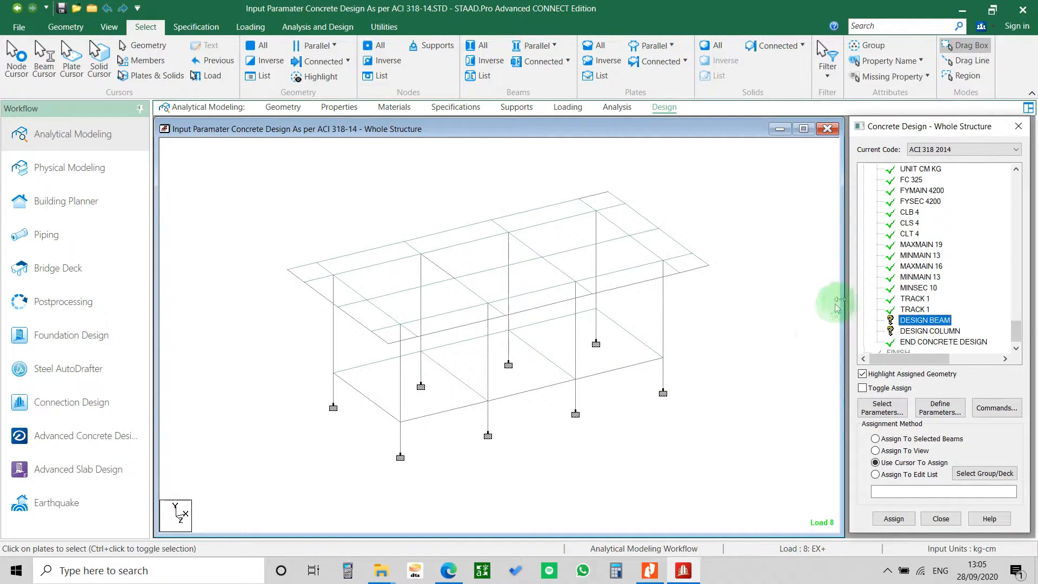
left_click(921, 245)
left_click(962, 491)
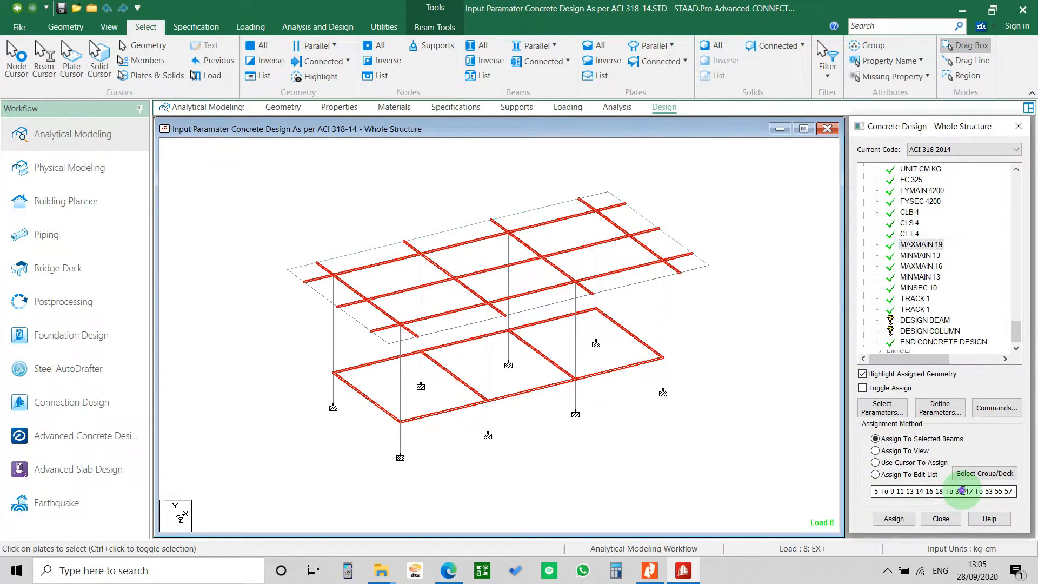
key("ctrl+a")
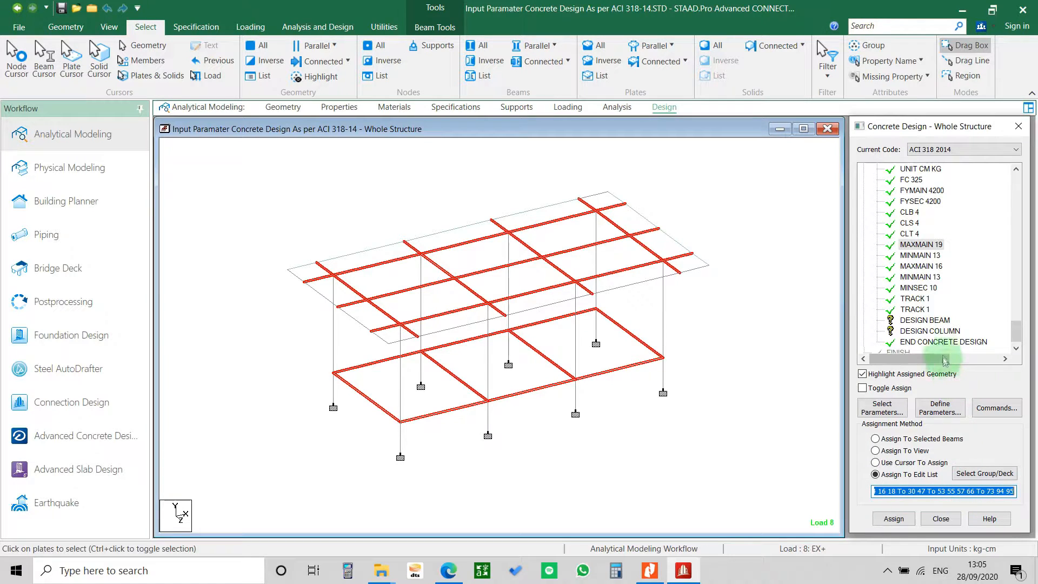
left_click(925, 320)
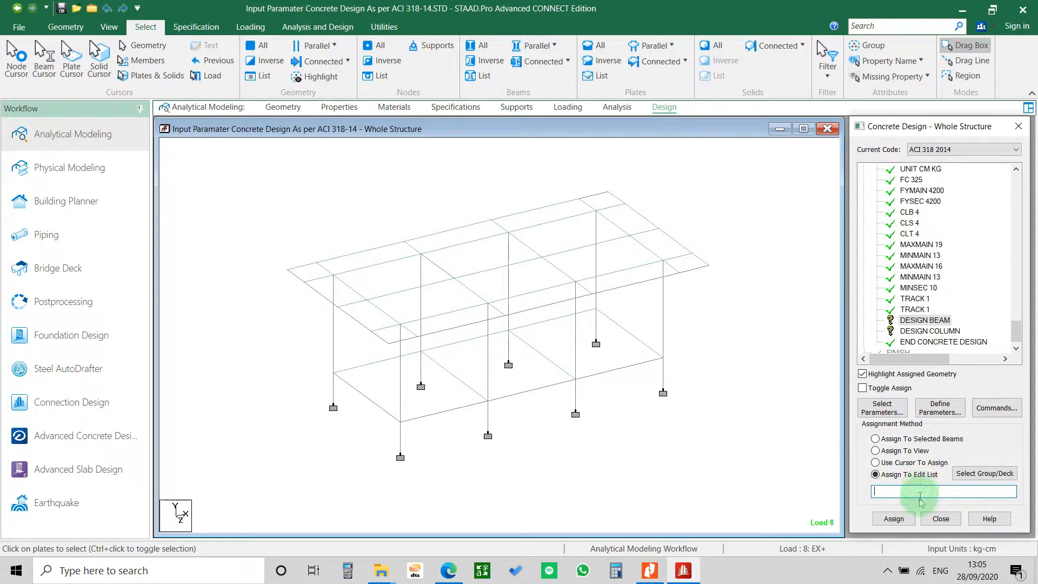
type("16 18 To 30 47 To 53 55 57 66 To 73 94 95")
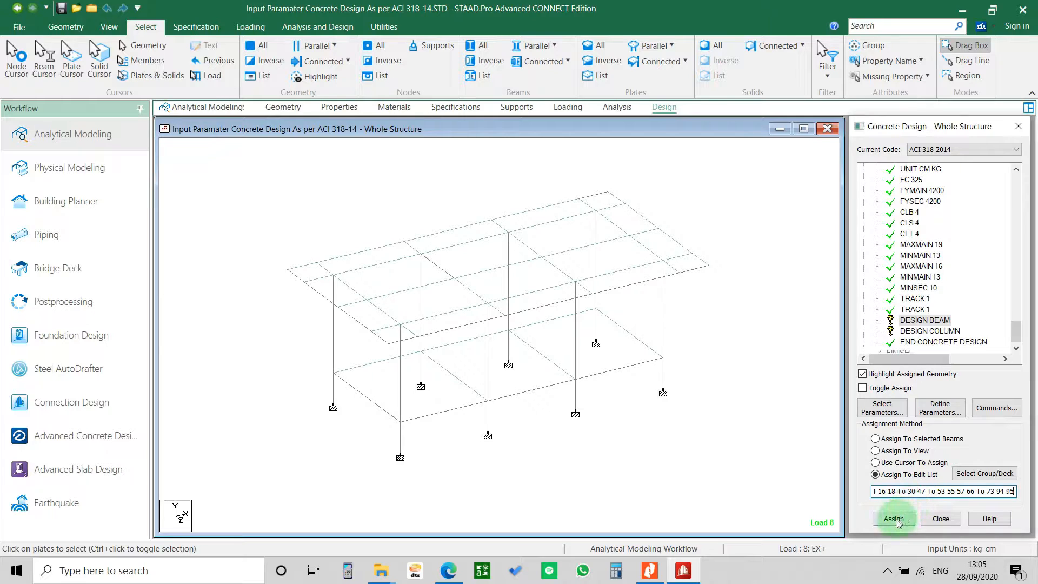
left_click(894, 518)
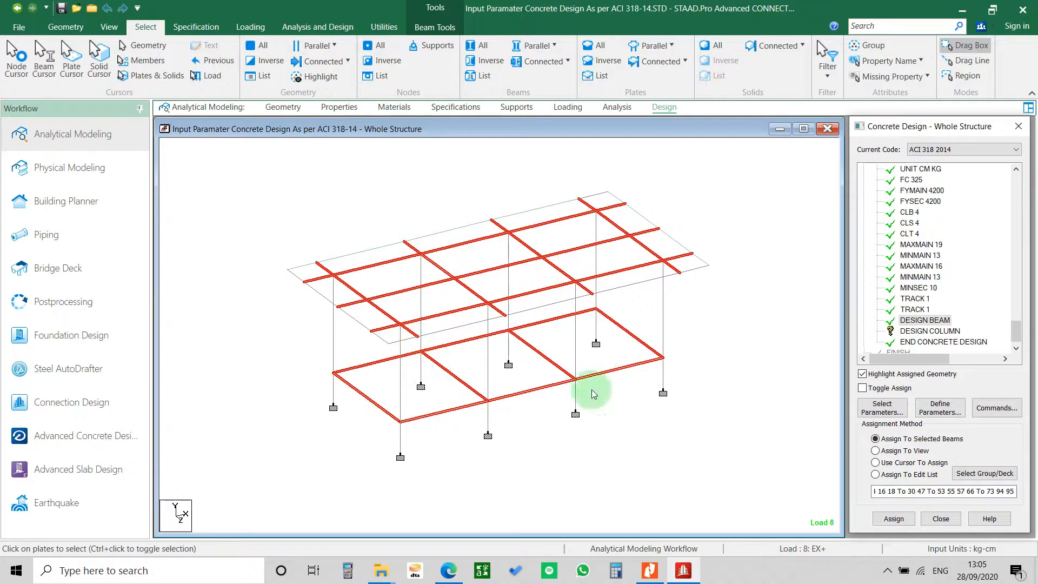
left_click(930, 331)
left_click(921, 266)
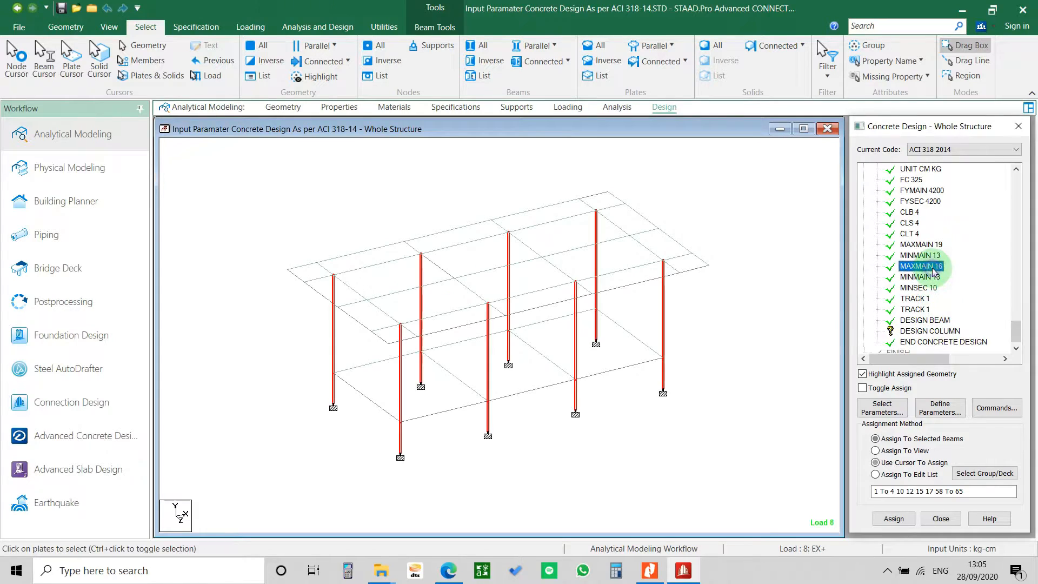
left_click(972, 491)
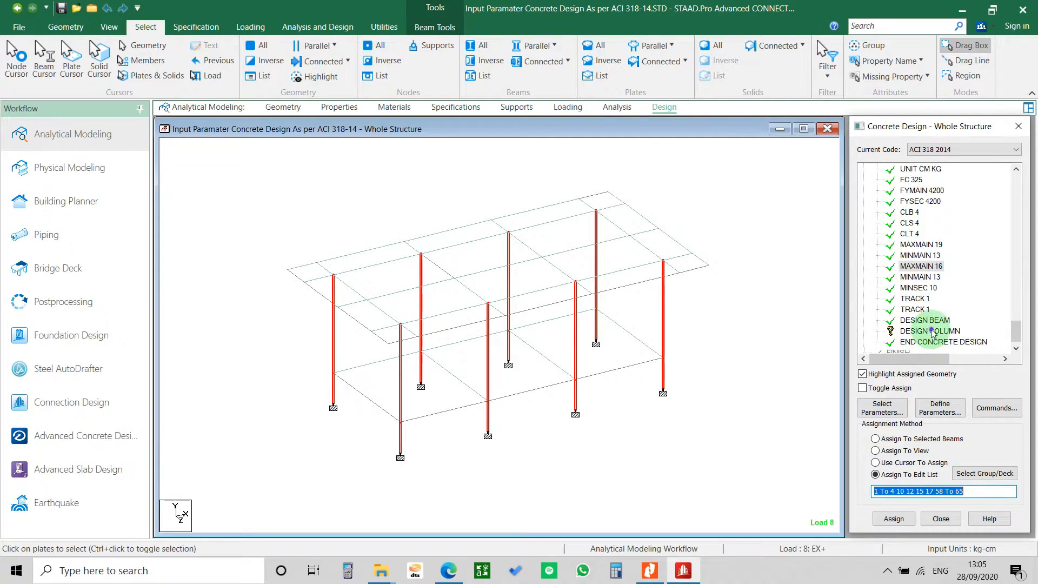
key("Delete")
left_click(908, 493)
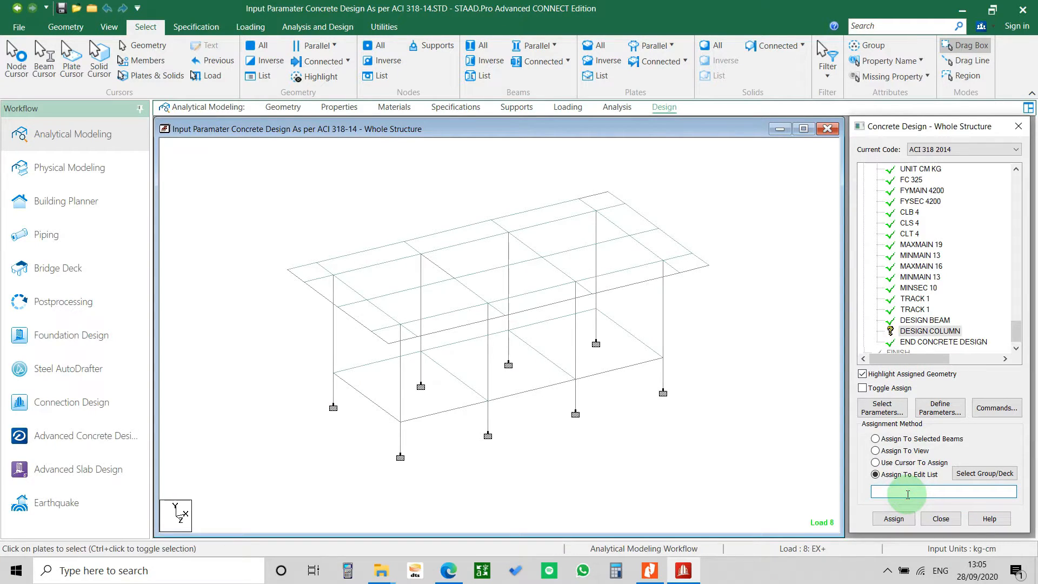
left_click(894, 519)
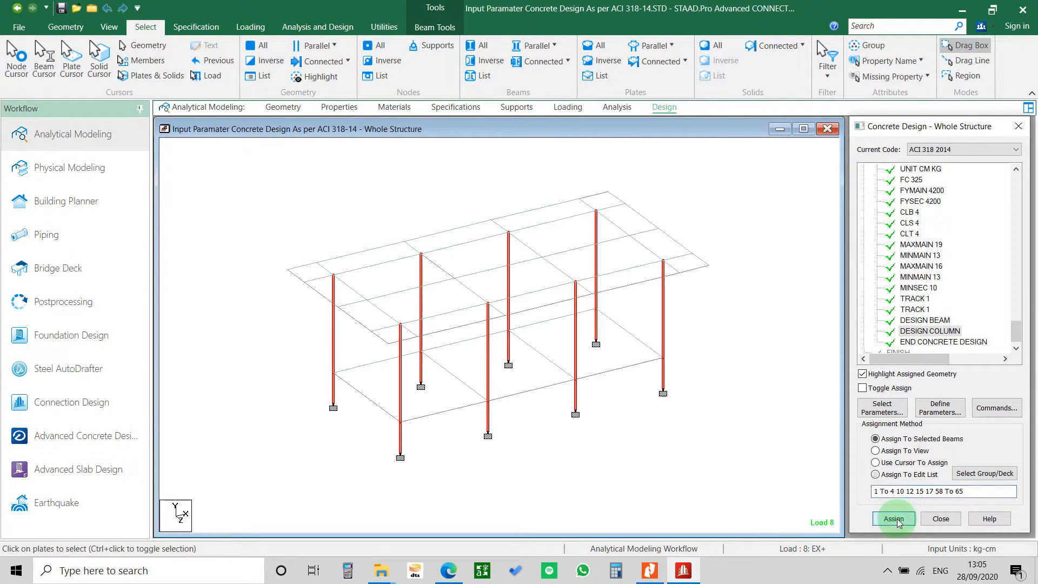
left_click(929, 339)
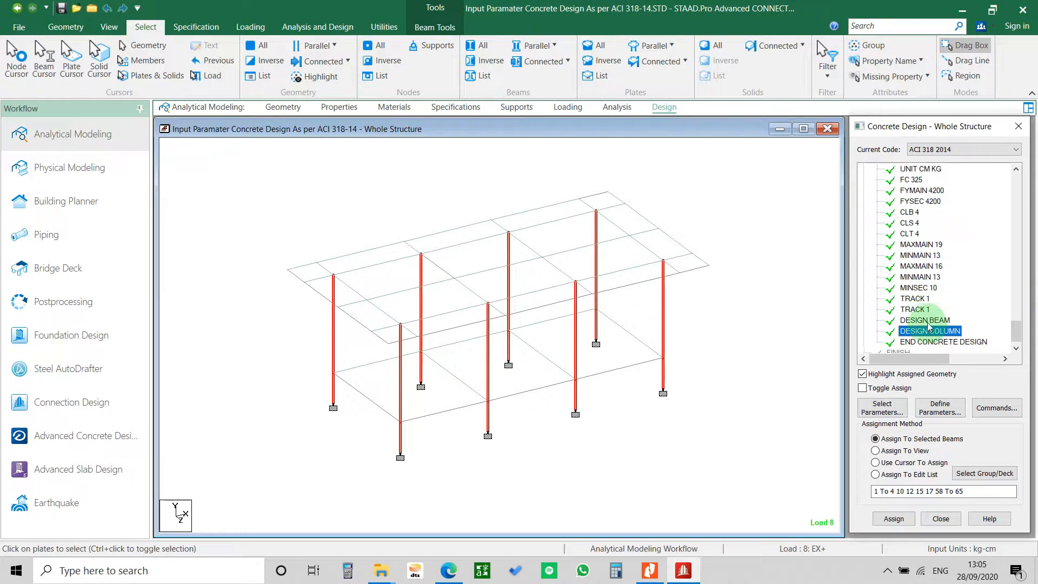
Step: Review which members each concrete design parameter and design command is assigned to, from CODE ACI through DESIGN COLUMN
left_click(926, 320)
scroll(938, 325, "down", 1)
left_click(938, 320)
left_click(925, 310)
left_click(915, 288)
scroll(918, 270, "up", 3)
left_click(915, 244)
left_click(913, 200)
left_click(914, 181)
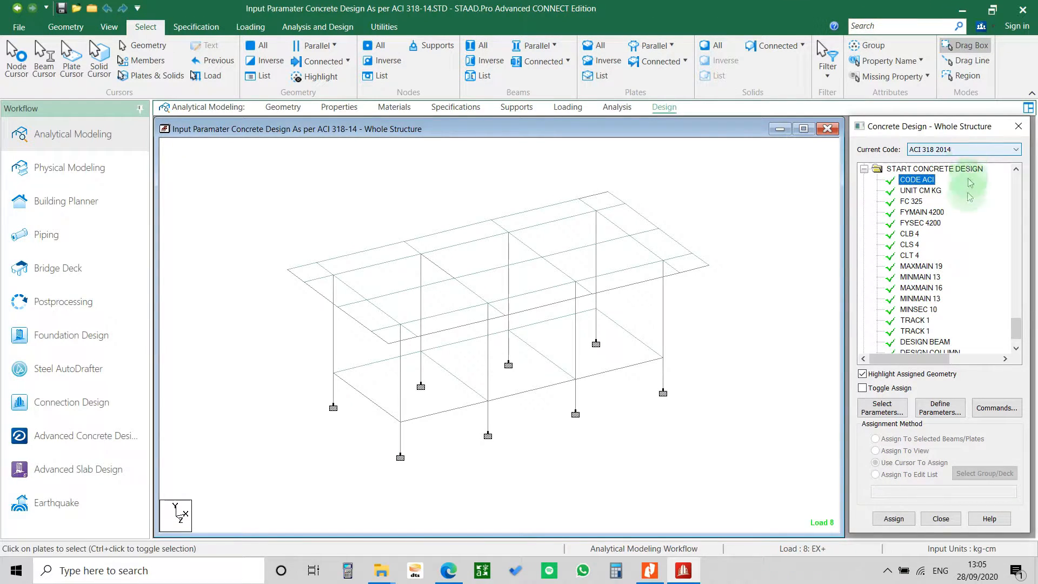
left_click(913, 201)
left_click(919, 288)
scroll(914, 300, "down", 1)
left_click(922, 310)
left_click(926, 320)
left_click(927, 331)
left_click(915, 298)
left_click(919, 277)
left_click(921, 244)
scroll(947, 265, "up", 1)
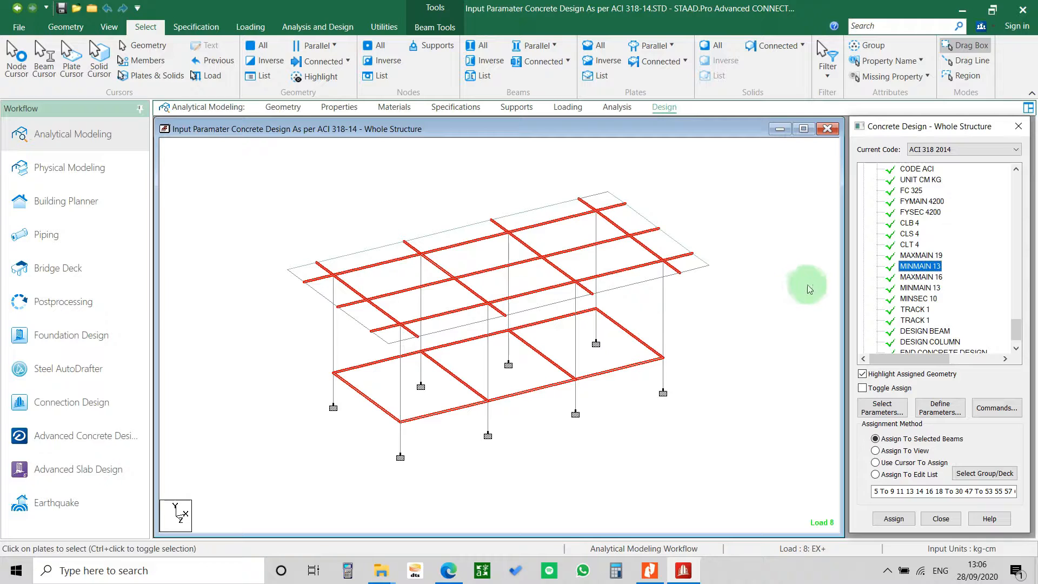
scroll(708, 270, "down", 1)
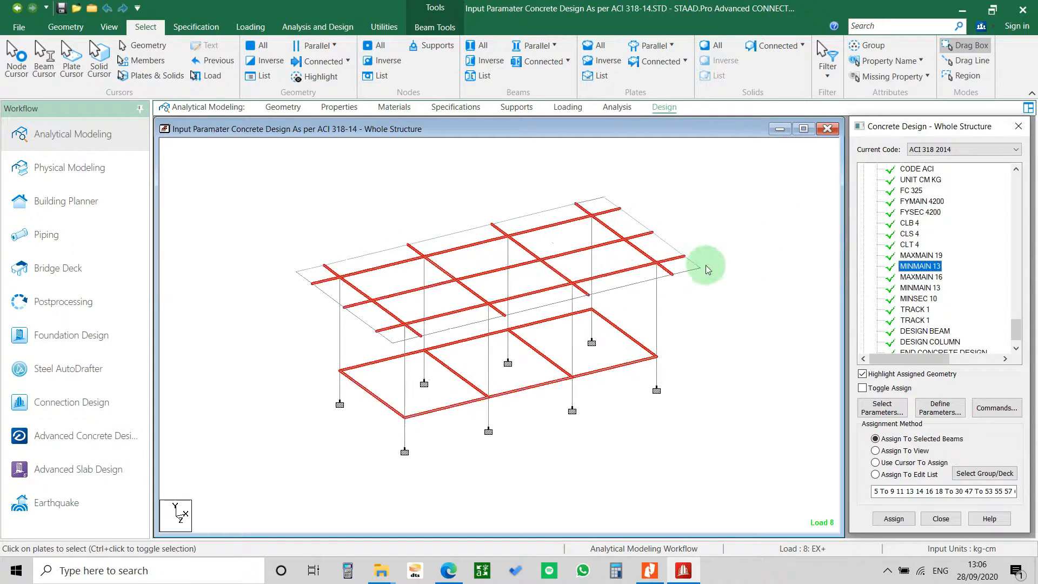
left_click(712, 316)
left_click(979, 150)
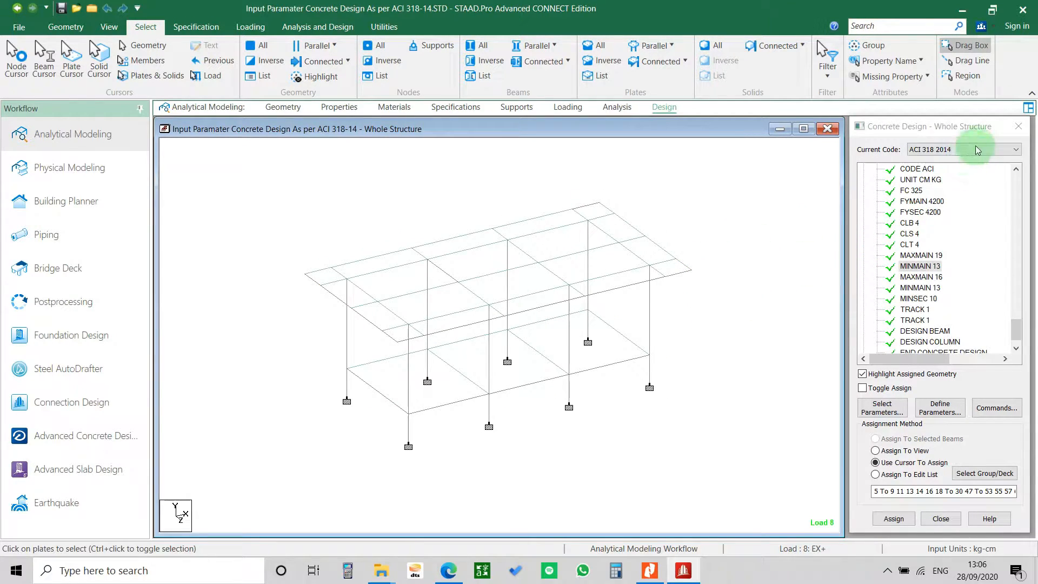
left_click(950, 204)
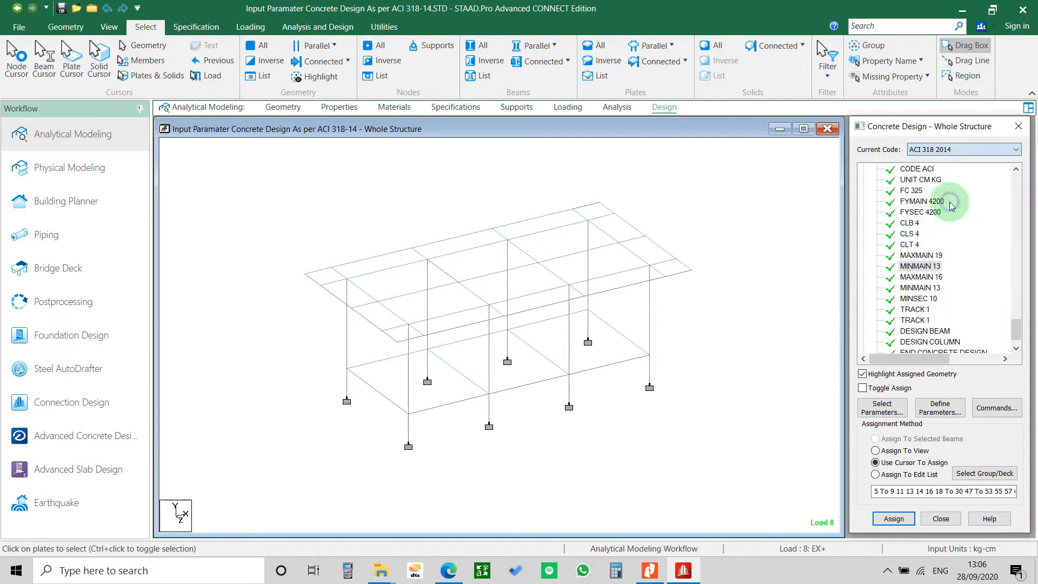
Step: Run the analysis and design with the empty load cases included, saving the modified structure
left_click(661, 110)
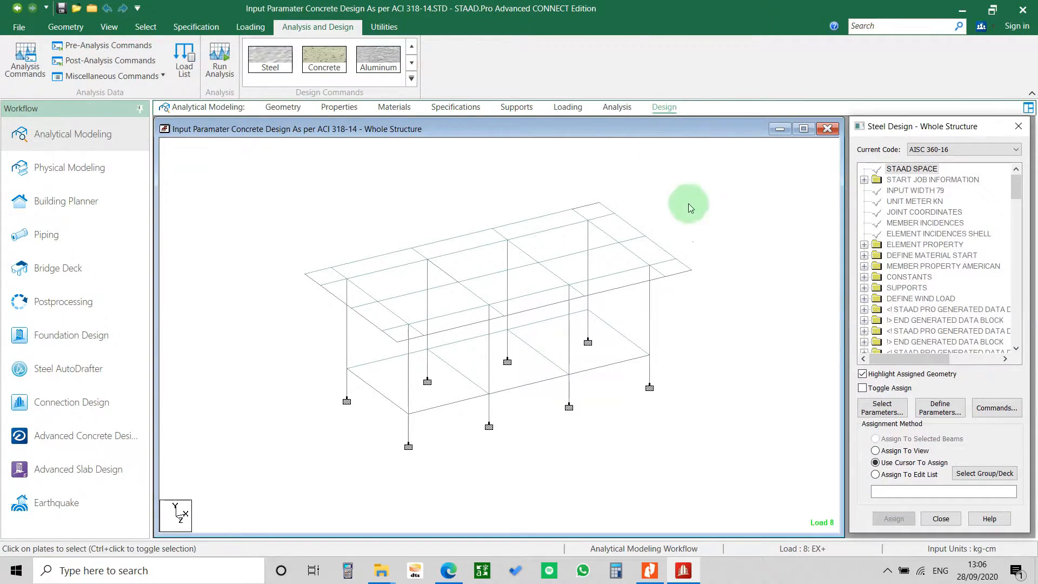
left_click(220, 71)
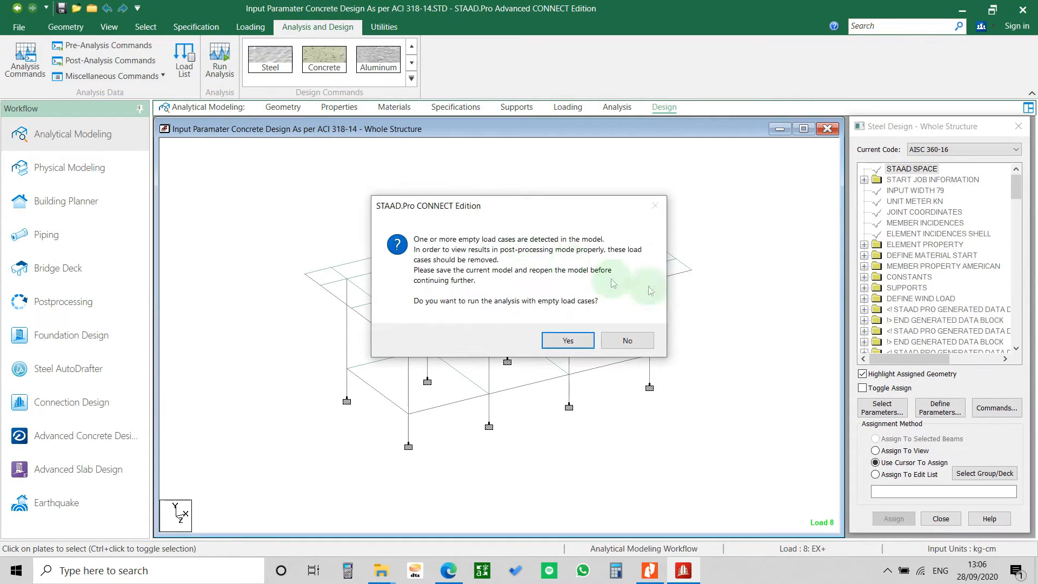
left_click(569, 342)
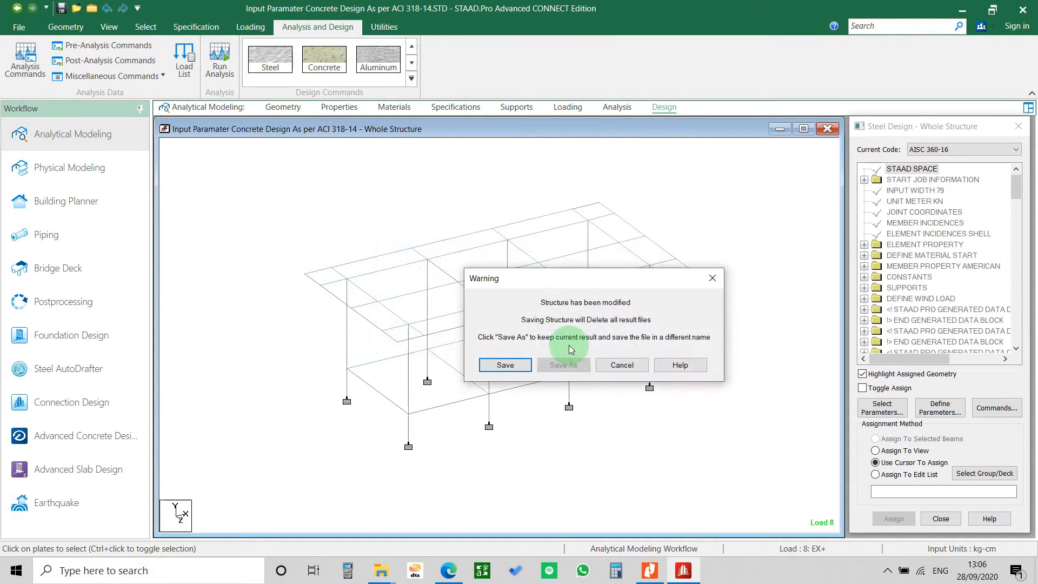
left_click(505, 365)
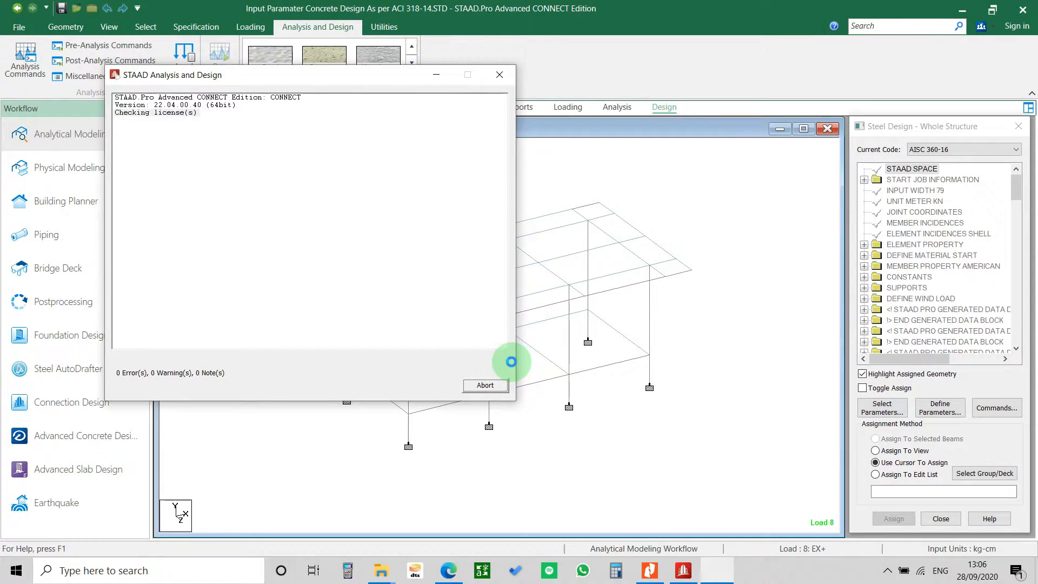
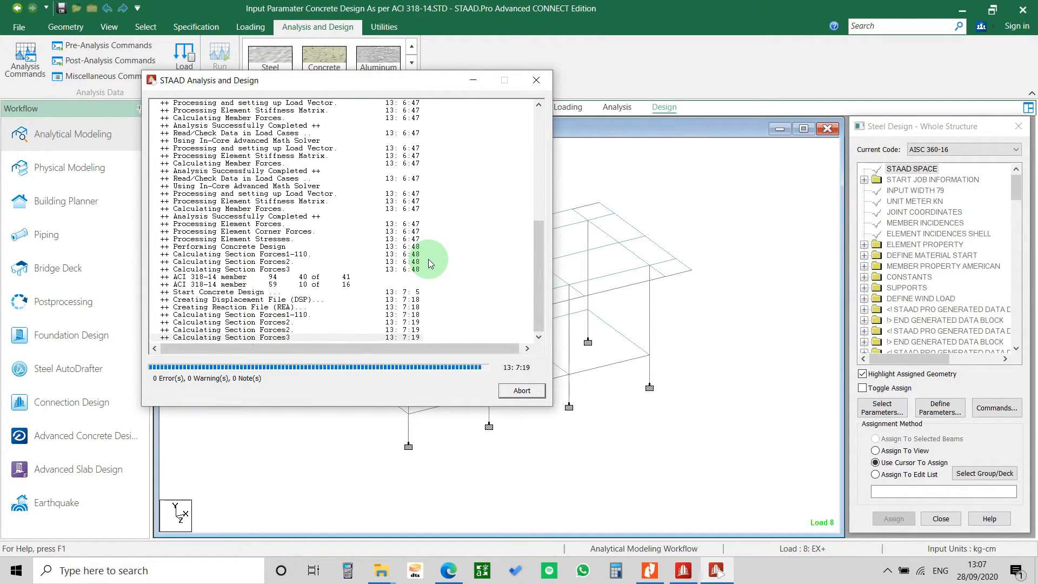
Step: Finish the analysis run with the option to view the output file and maximize the output viewer
left_click(207, 365)
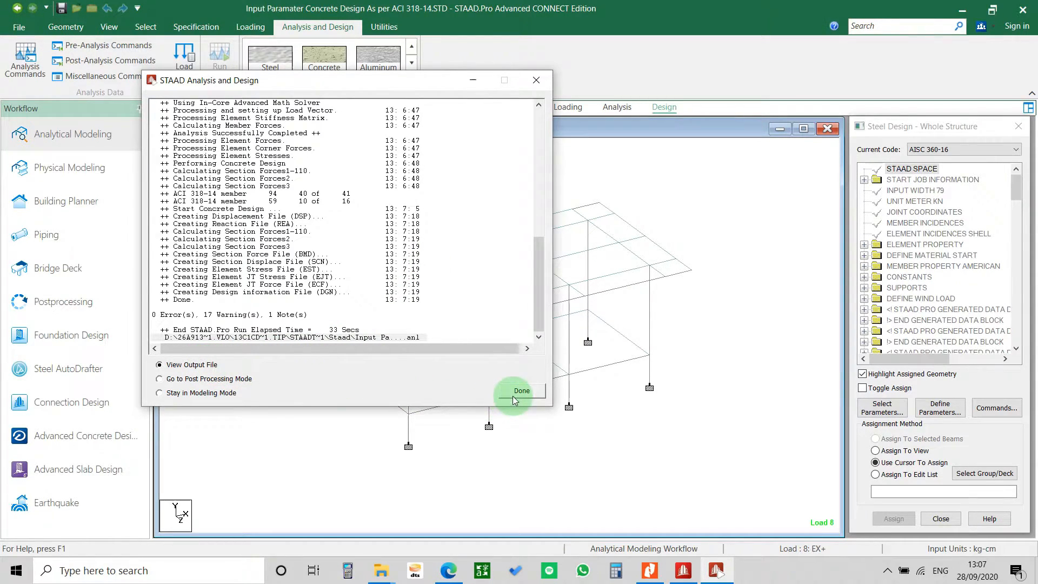
left_click(208, 394)
left_click(206, 371)
left_click(535, 395)
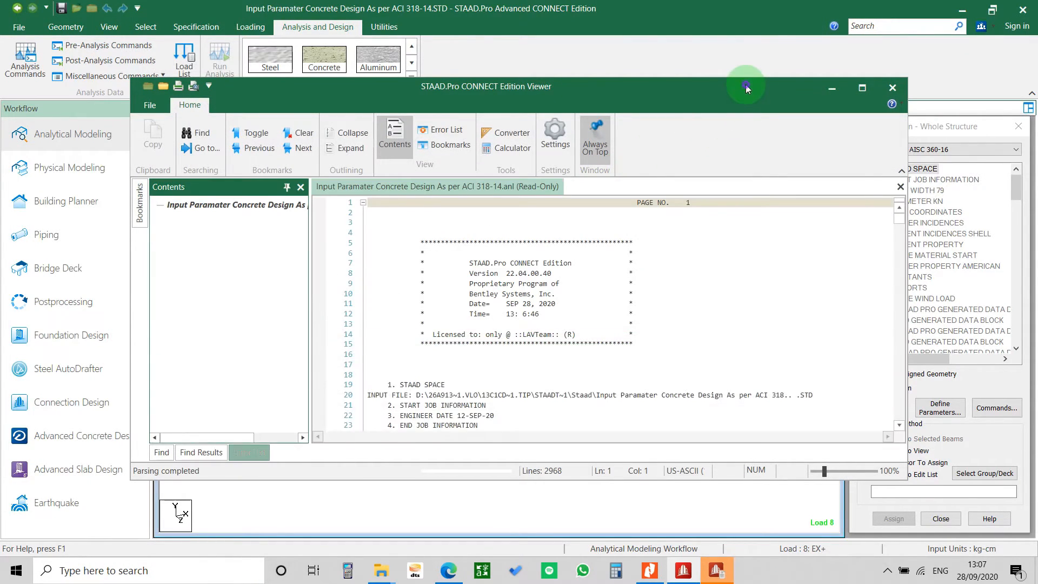
double_click(745, 84)
Step: Display the warnings of the analysis output in the error list and enlarge that list
scroll(325, 476, "down", 2)
left_click(278, 429)
left_click(279, 430)
left_click(280, 429)
left_click(280, 429)
left_click(280, 429)
scroll(325, 471, "down", 2)
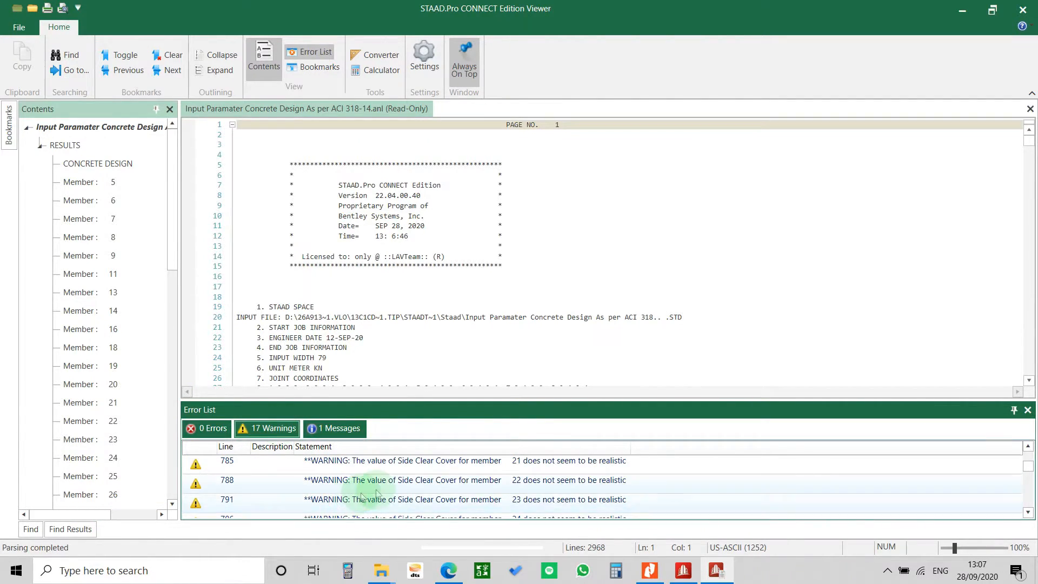
scroll(424, 482, "up", 2)
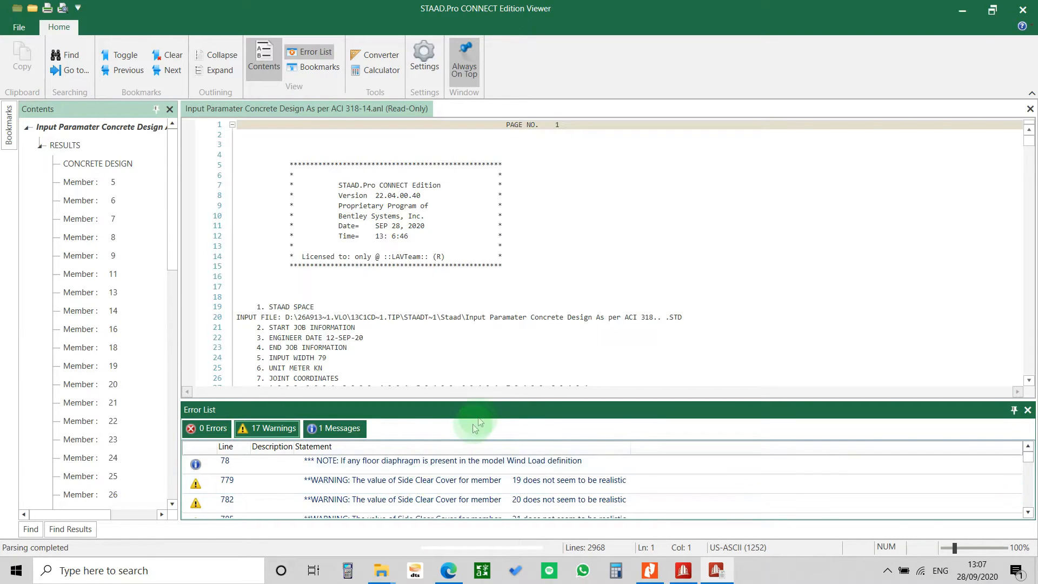
left_click_drag(484, 401, 489, 252)
scroll(474, 405, "down", 3)
scroll(455, 406, "up", 3)
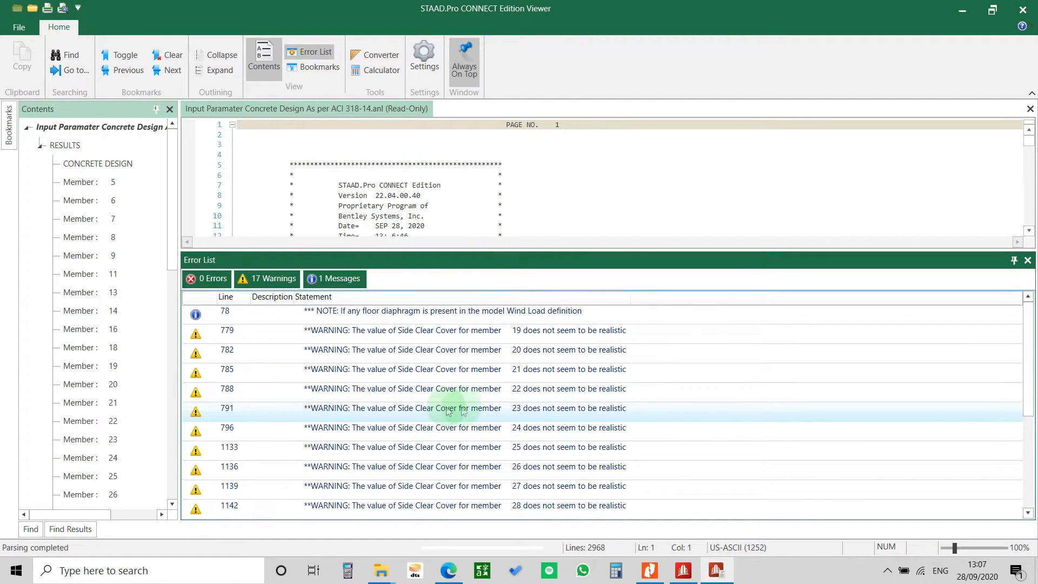
Step: Read through the side clear cover warnings to identify the affected members, and close the output viewer
left_click(407, 335)
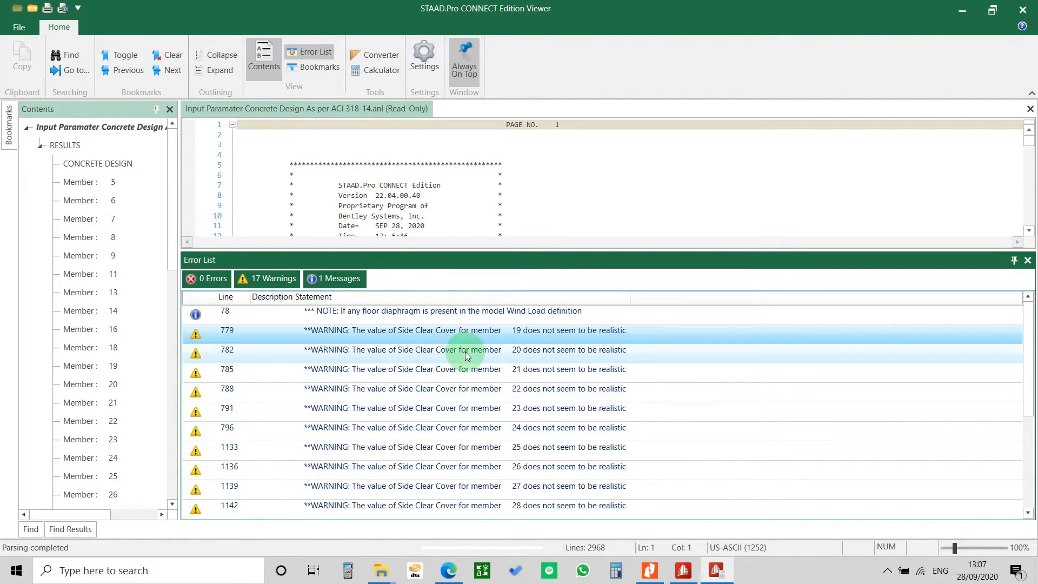
scroll(527, 494, "down", 3)
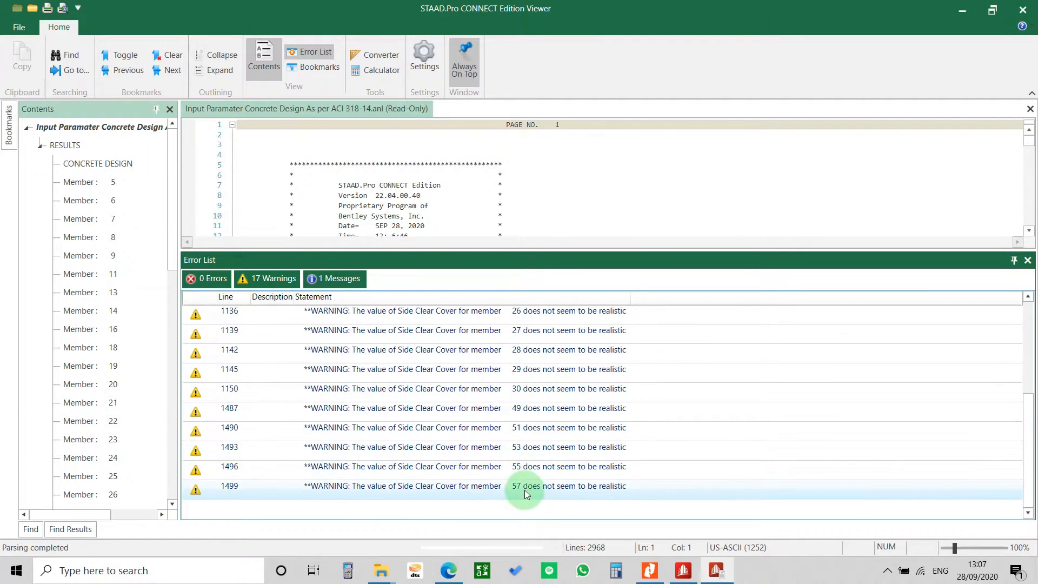
scroll(529, 465, "up", 3)
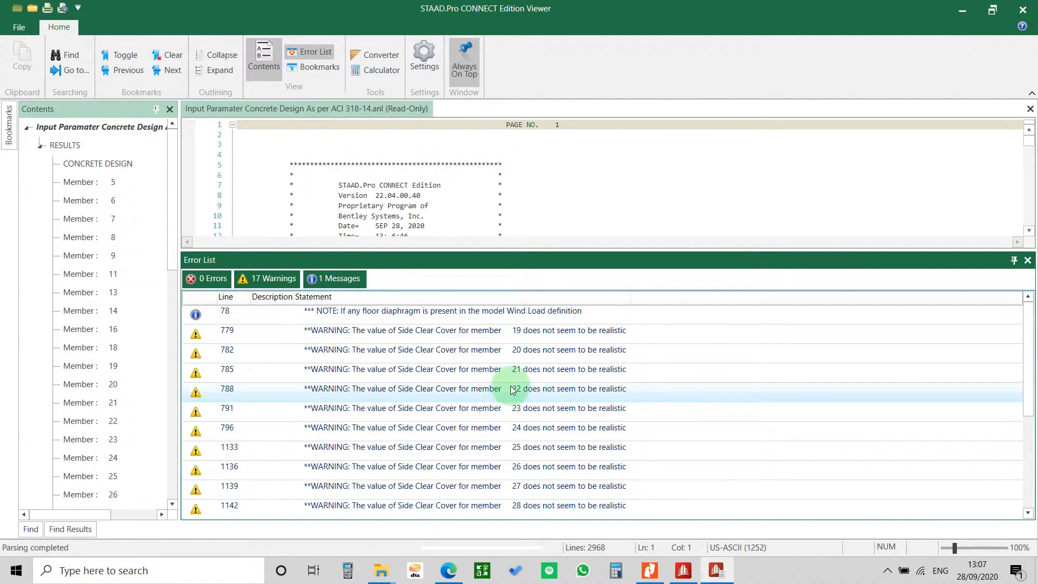
left_click(519, 372)
left_click(517, 427)
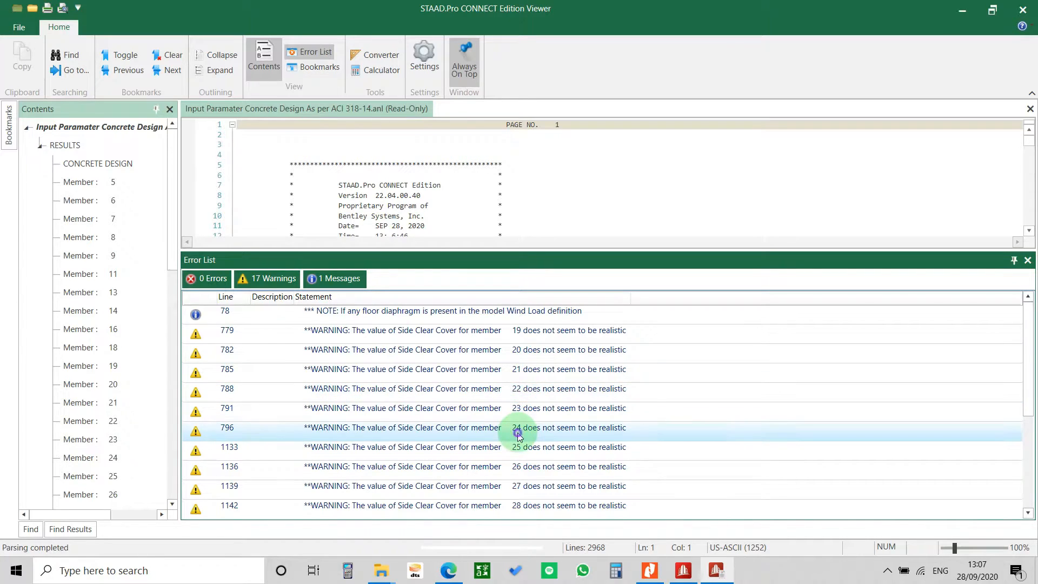
left_click(535, 330)
left_click(537, 352)
left_click(533, 372)
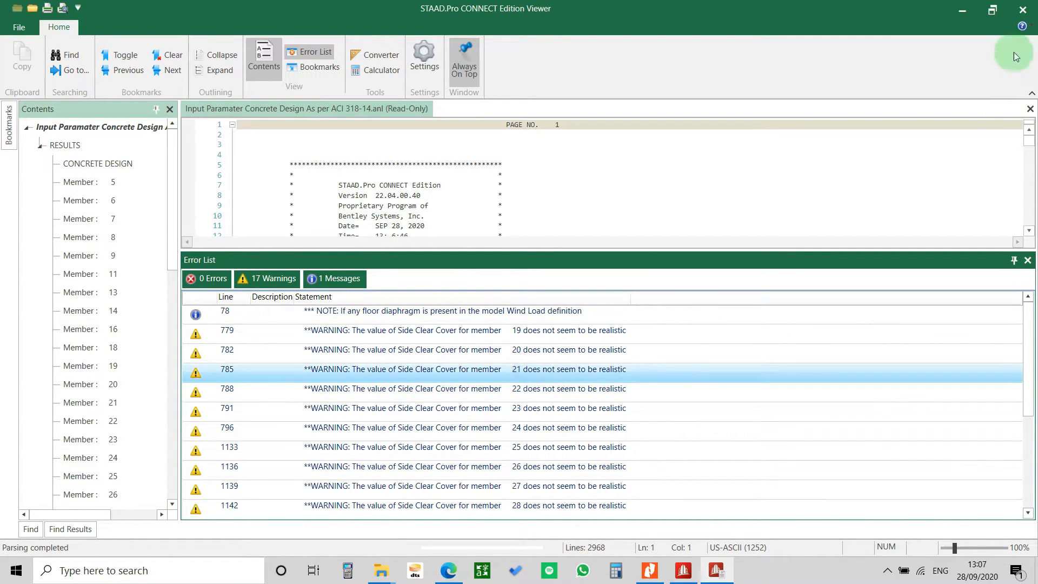
left_click(1022, 10)
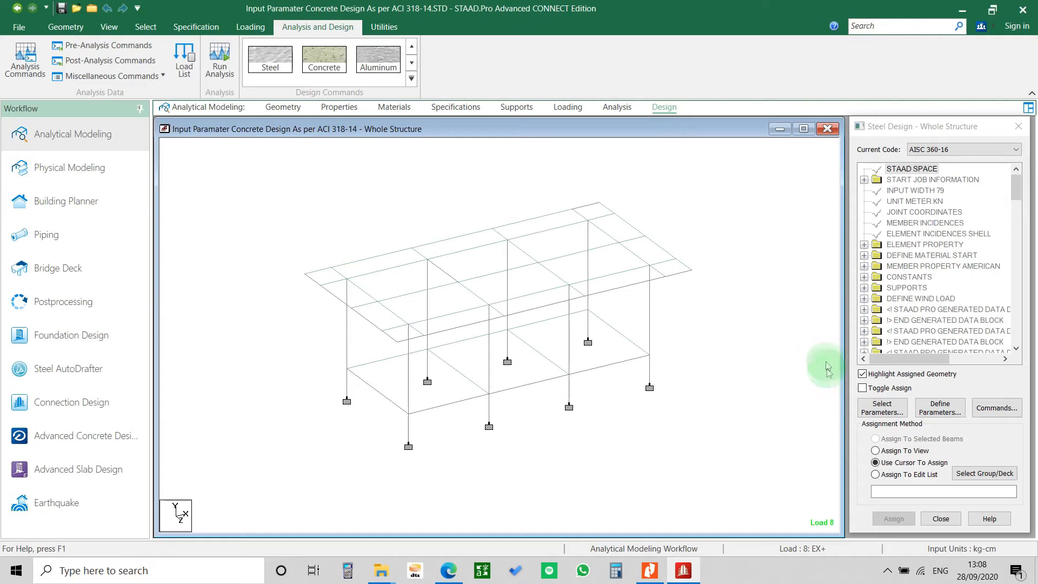
Step: Locate beams 16 to 21 in the model by highlighting them one by one from the geometry beam table
left_click(283, 107)
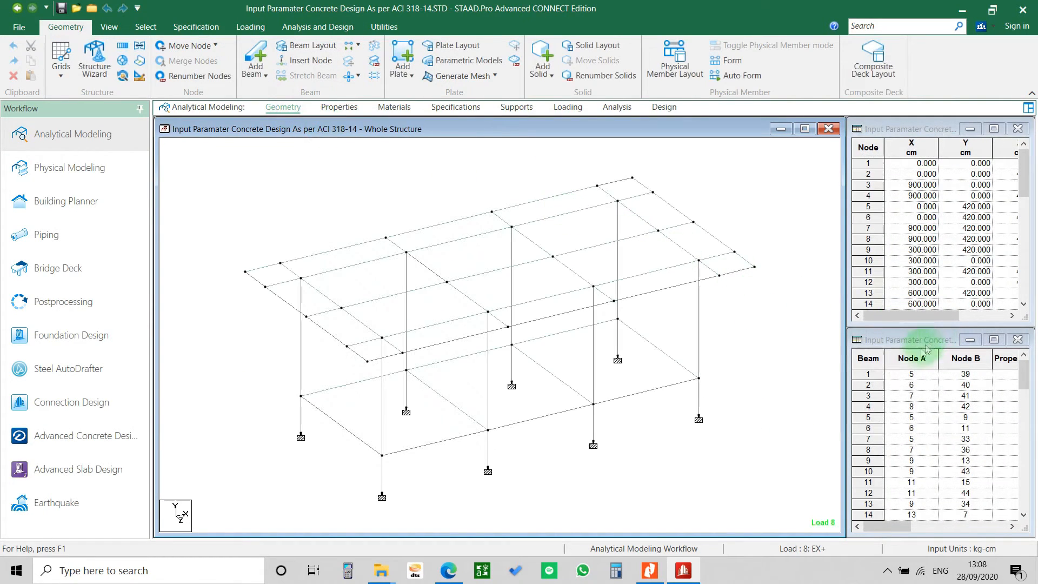
left_click(870, 404)
scroll(887, 433, "down", 16)
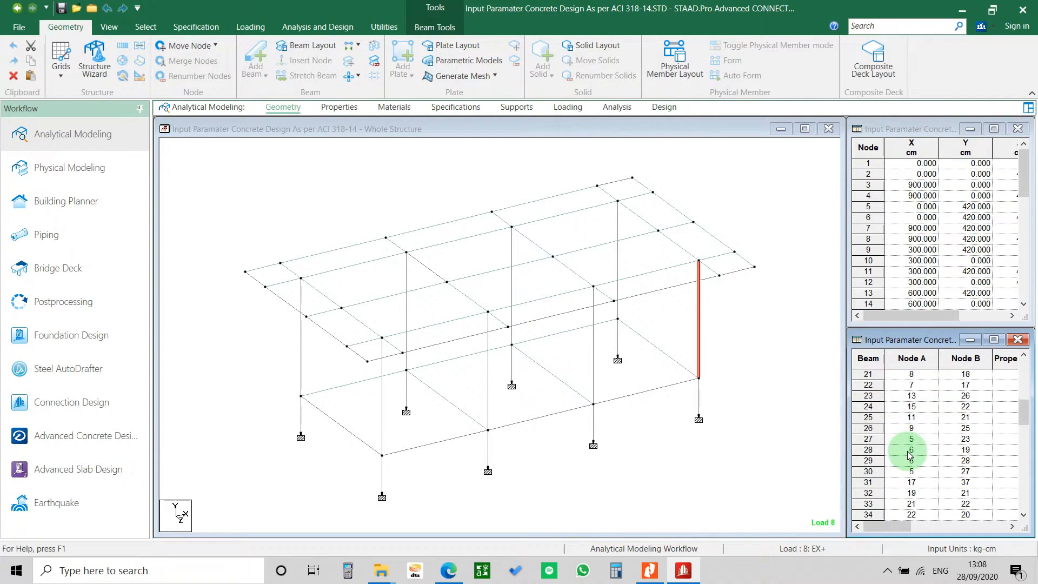
scroll(890, 450, "up", 6)
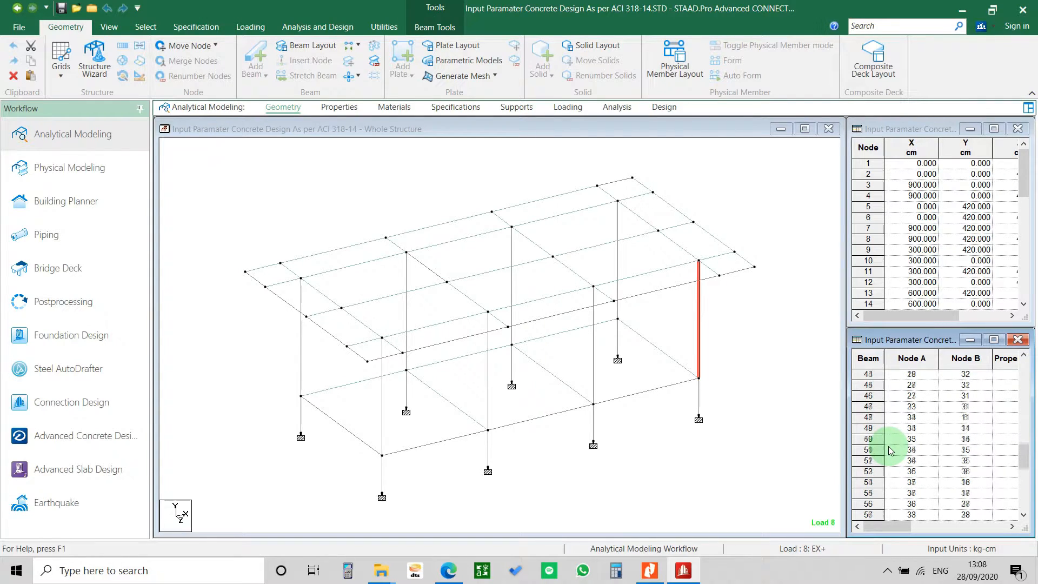
scroll(889, 450, "up", 7)
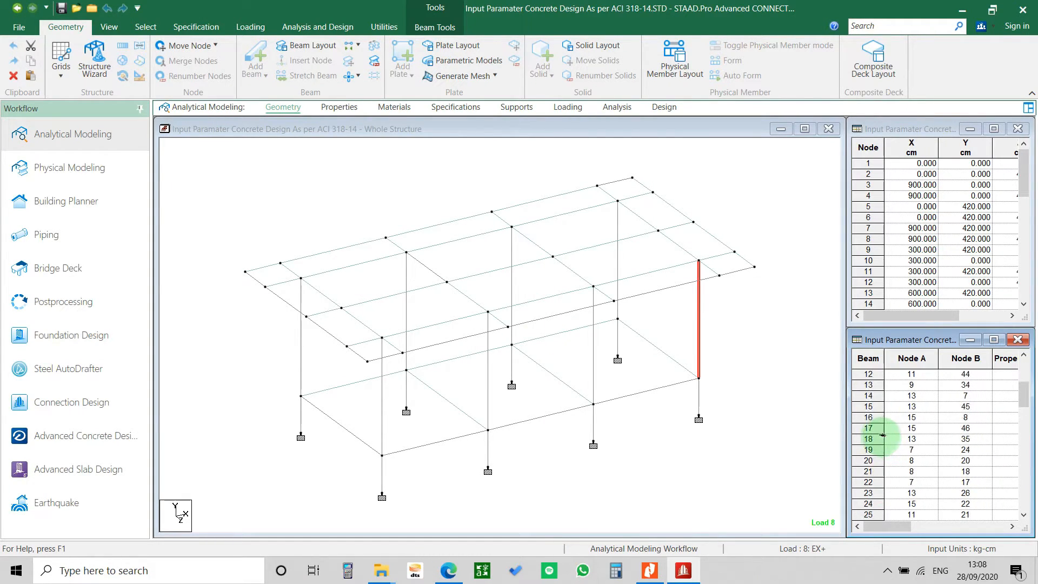
scroll(871, 445, "down", 1)
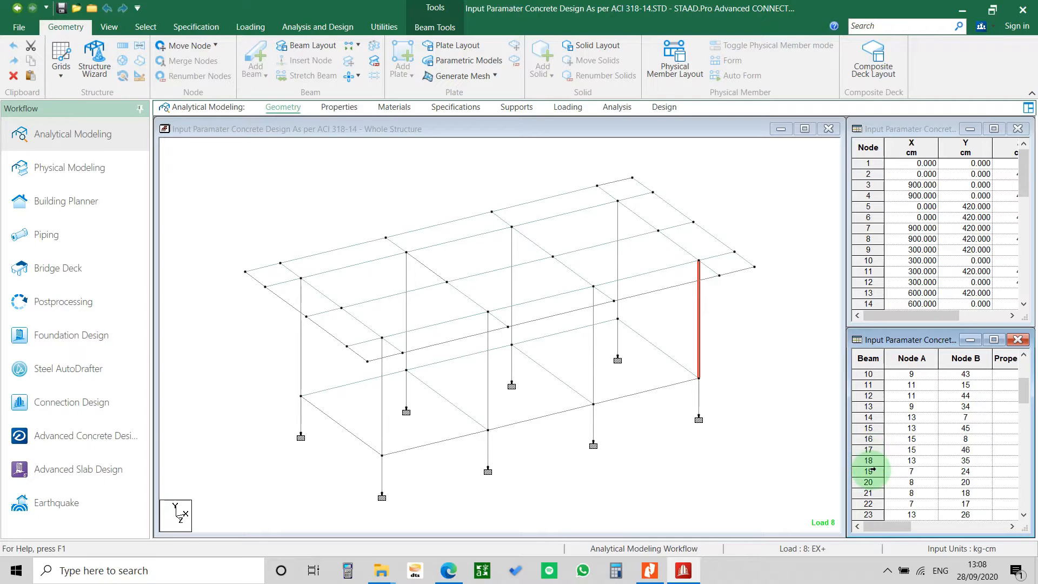
left_click(870, 471)
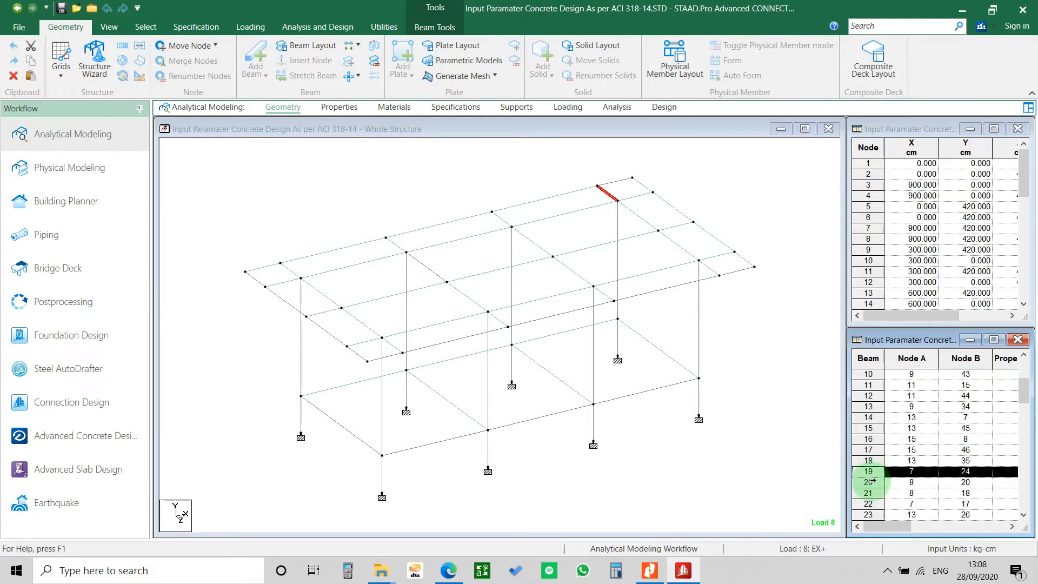
left_click(870, 481)
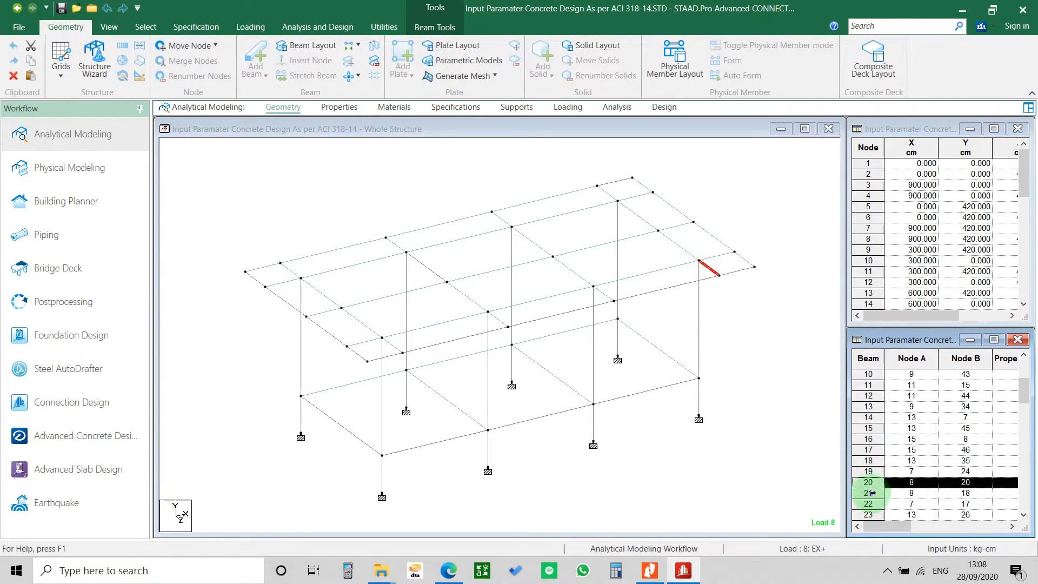
left_click(869, 493)
left_click(870, 482)
left_click(869, 471)
left_click(870, 461)
left_click(869, 449)
left_click(870, 439)
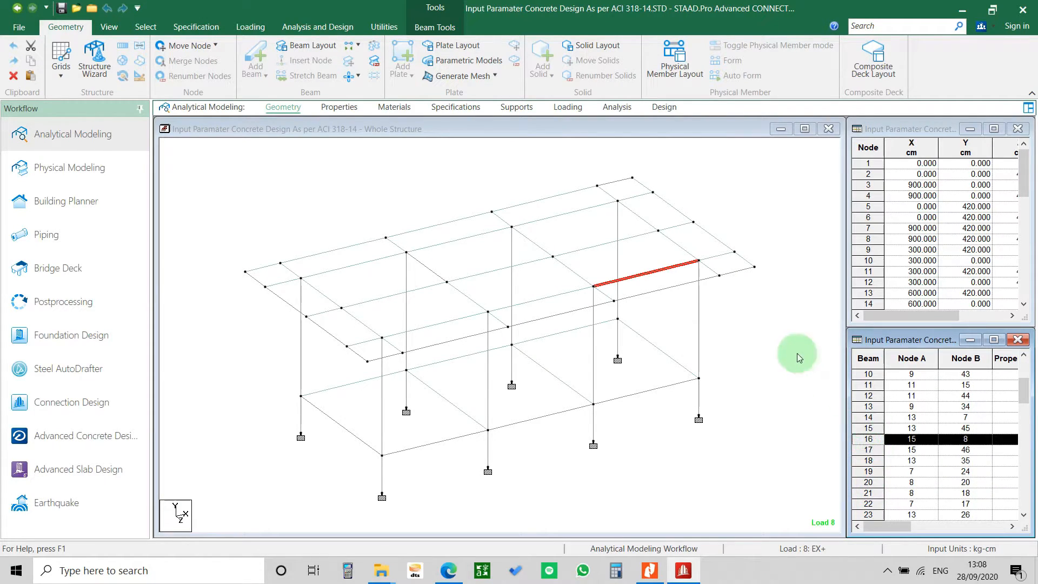
left_click(785, 400)
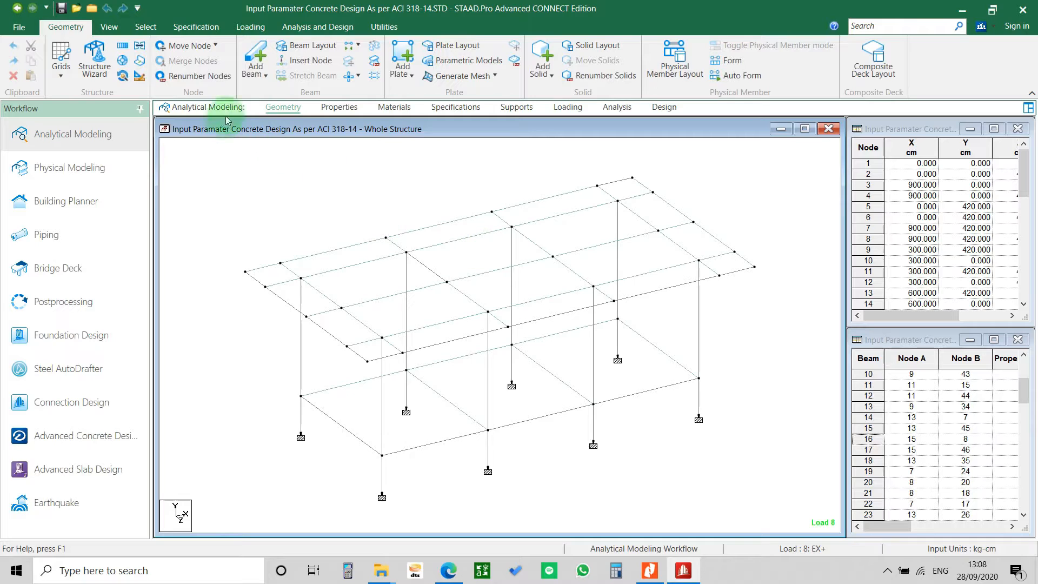
Step: Display the assigned section properties and highlight the beams using the Rect 0.25x0.15 section to identify the one causing the warnings
left_click(339, 107)
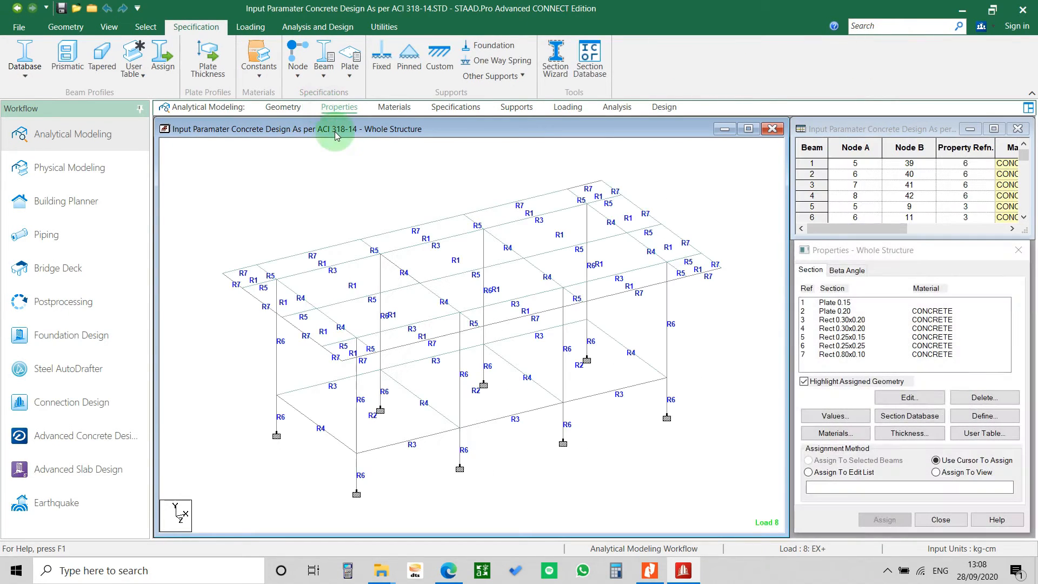
left_click(857, 319)
left_click(864, 337)
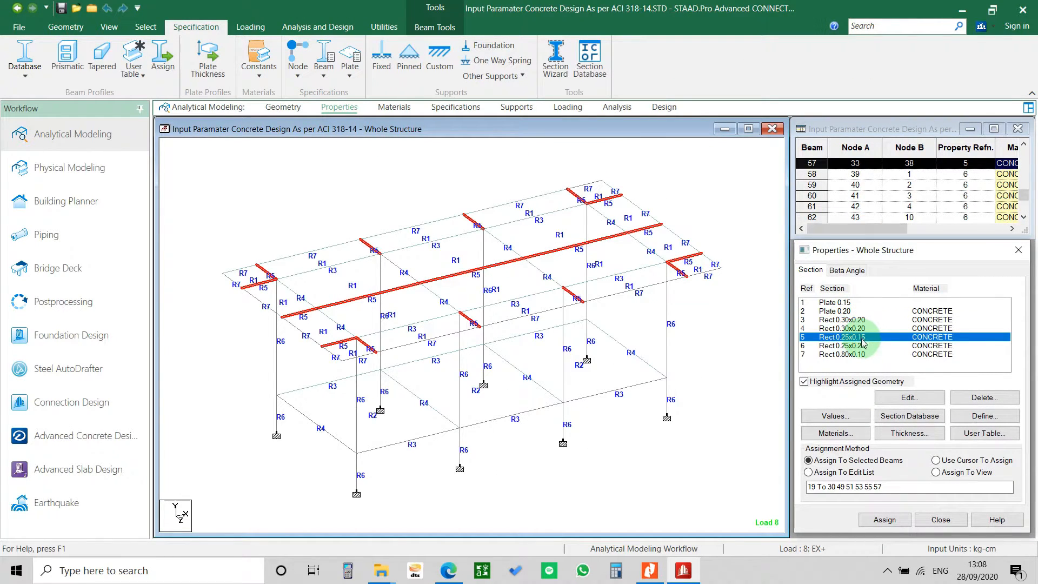
left_click(859, 345)
left_click(857, 337)
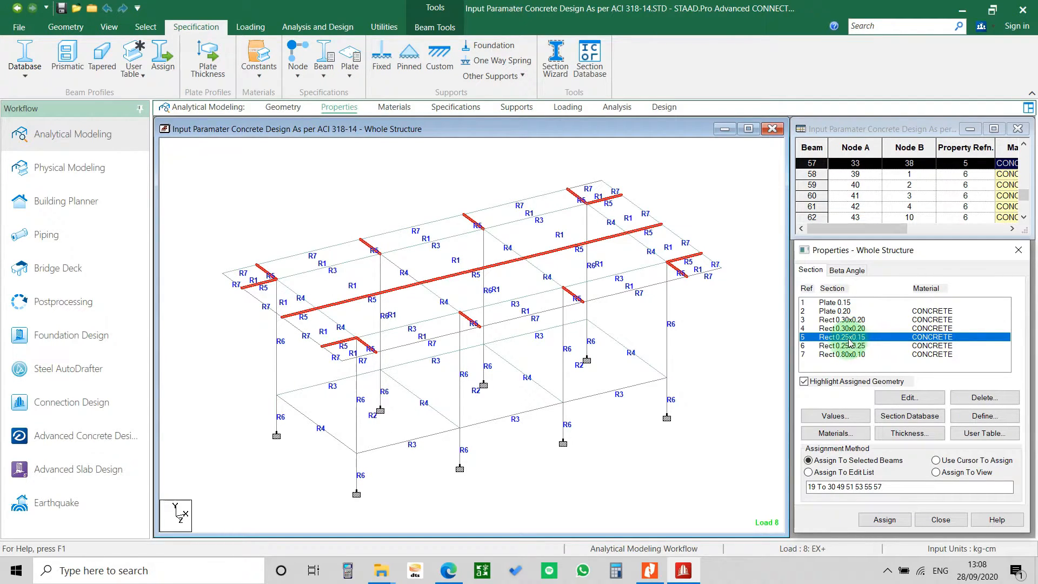
Step: Set the ZD width of the Rect 0.25x0.15 section to 20 cm, keeping CONCRETE as its material
double_click(862, 337)
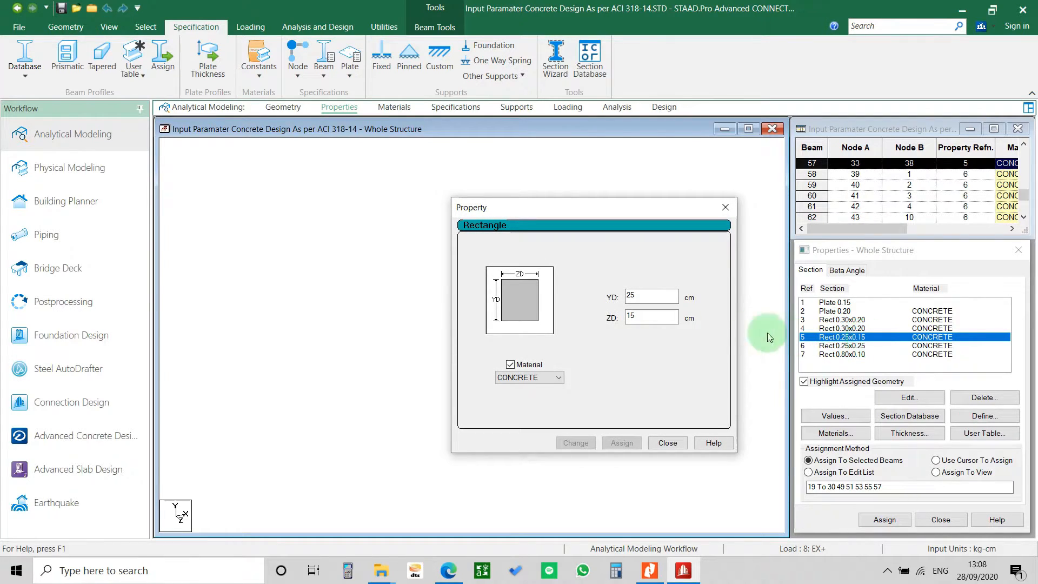
double_click(666, 316)
type("20")
left_click(558, 378)
left_click(535, 387)
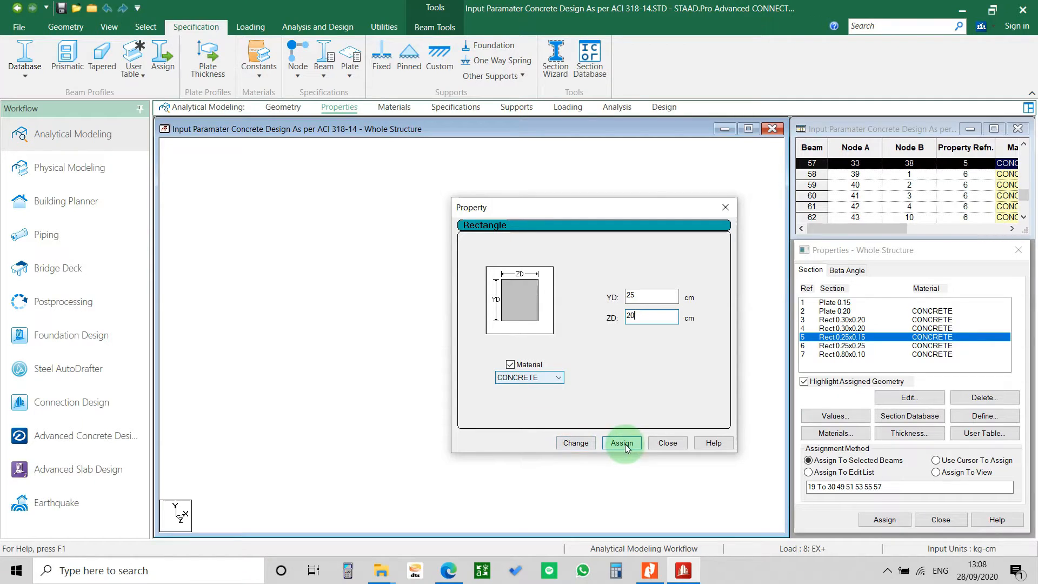
left_click(586, 443)
left_click(633, 367)
left_click(660, 443)
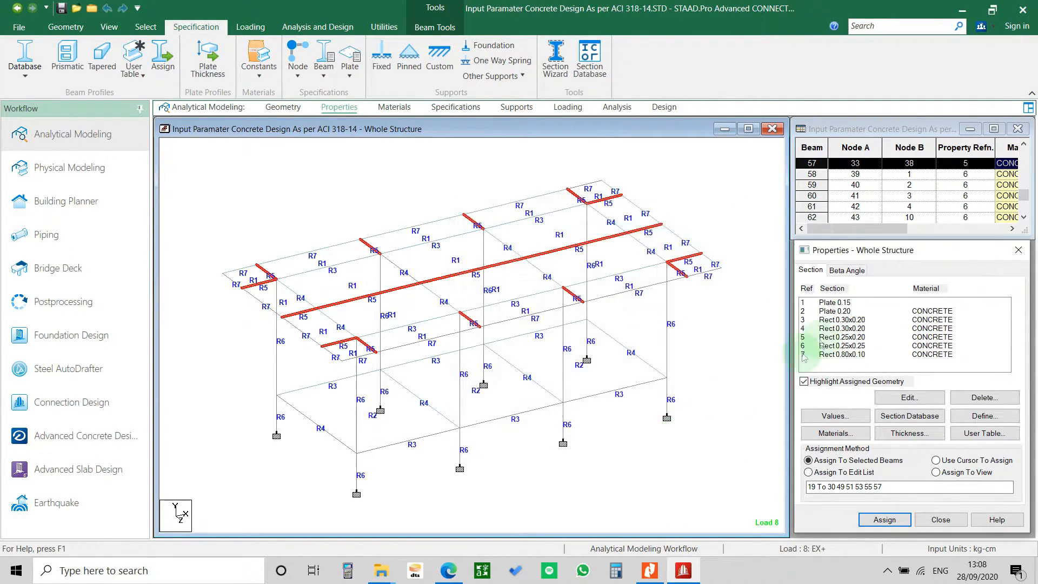
Step: Rerun the analysis with the modified structure saved, and finish it with the option to view the output file
left_click(665, 107)
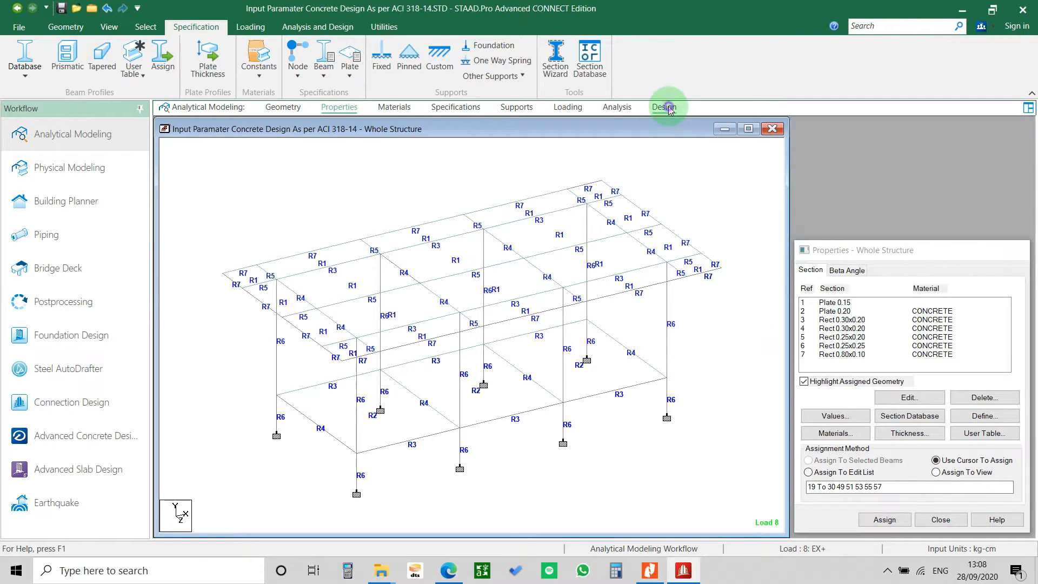
left_click(220, 59)
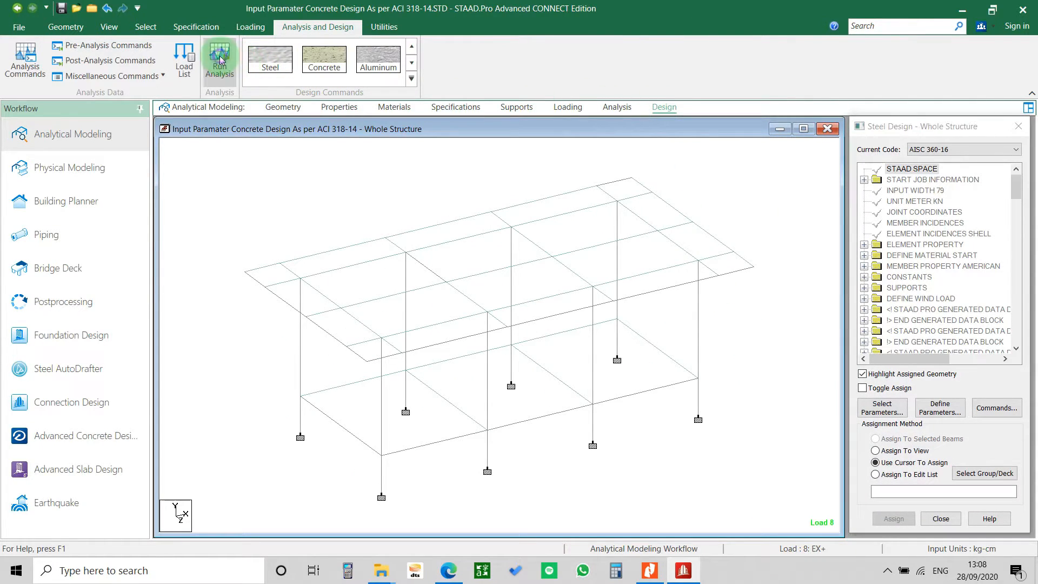
left_click(559, 340)
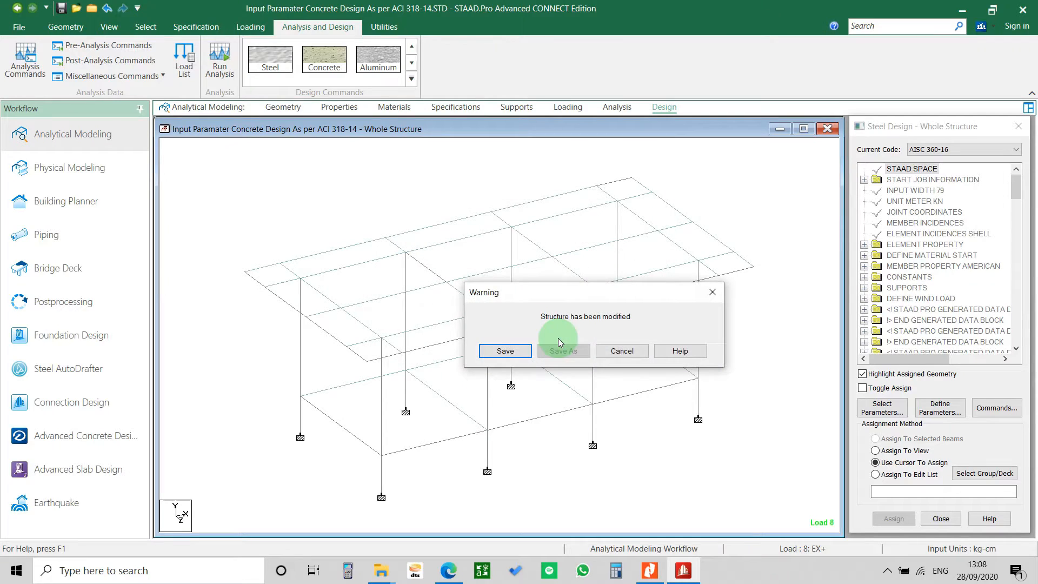
left_click(507, 349)
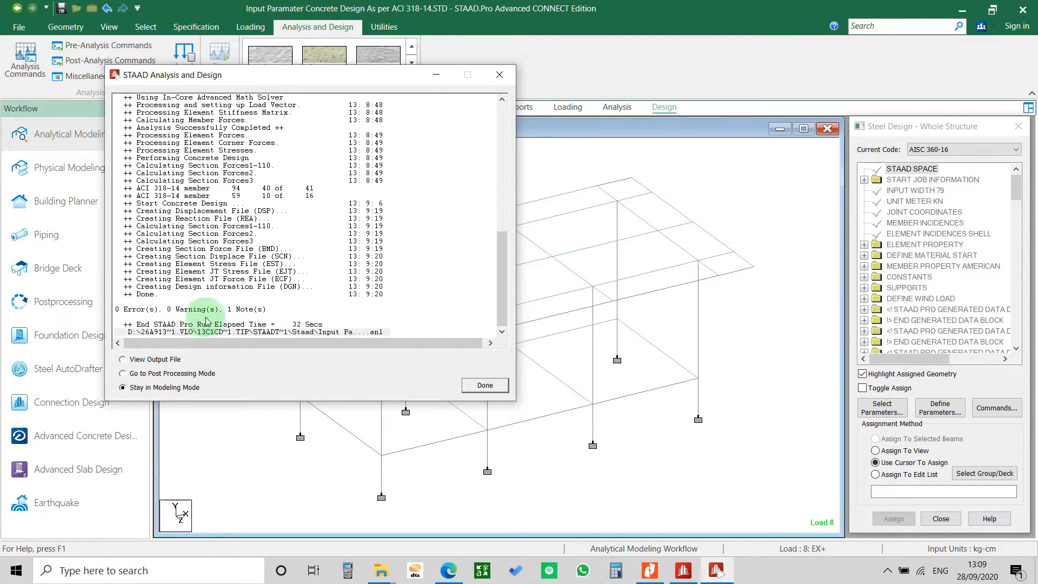
left_click(157, 359)
left_click(485, 385)
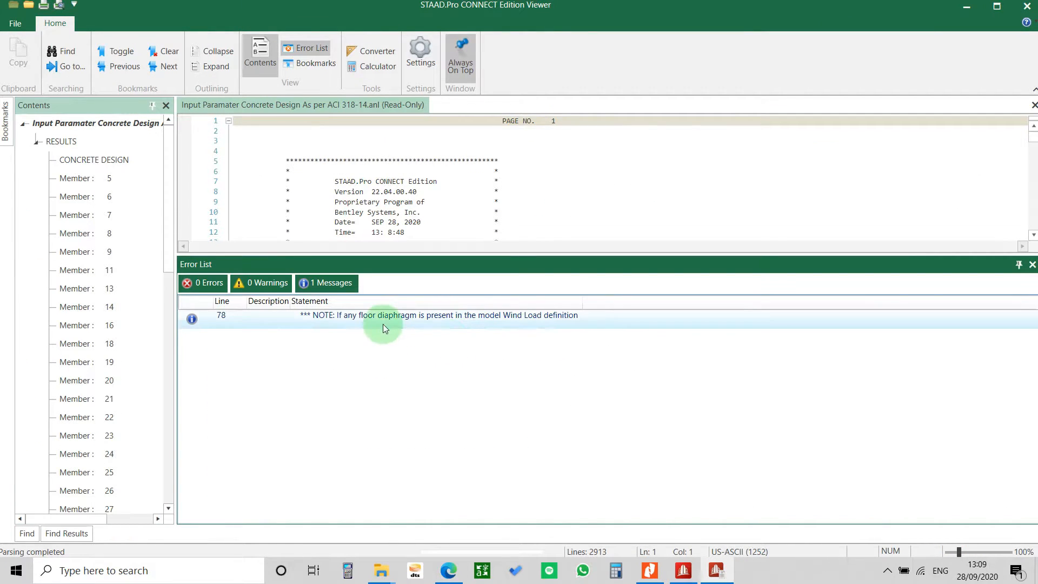
Step: Locate the floor diaphragm note in the output from the error list, shrink that list, and toggle its error and warning filters
double_click(381, 322)
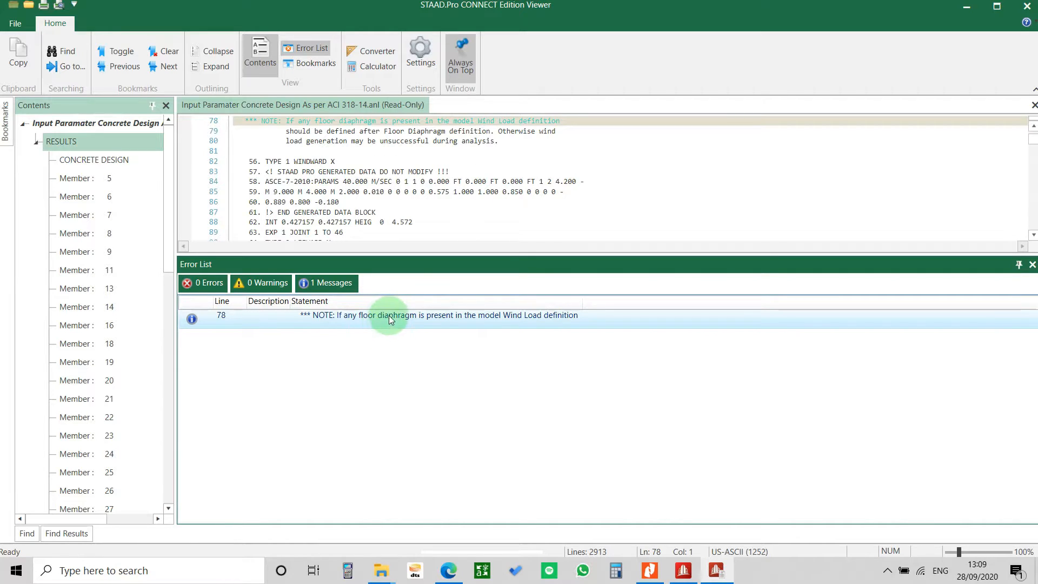
scroll(424, 195, "up", 2)
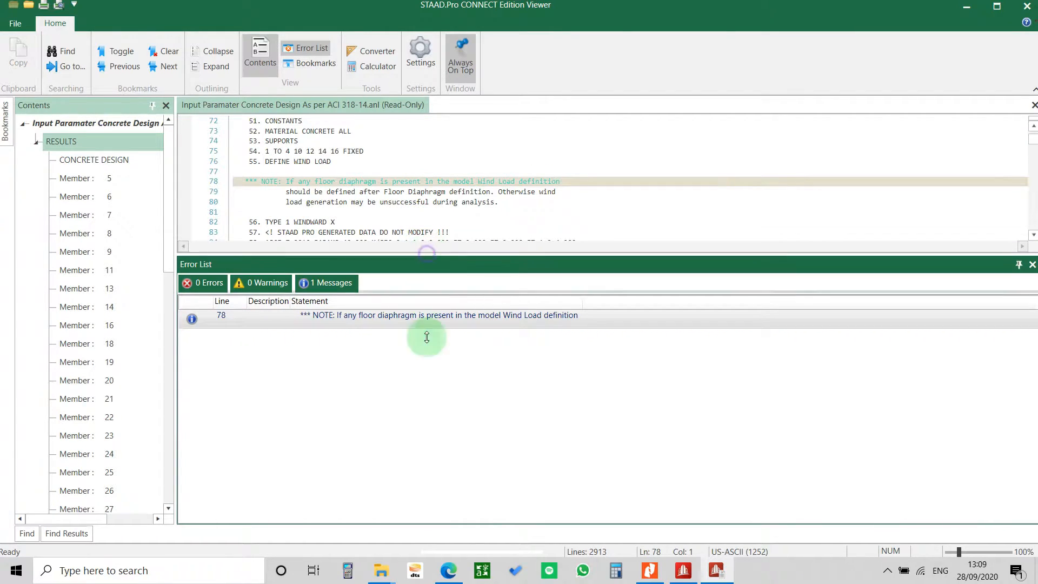
left_click_drag(429, 438, 428, 439)
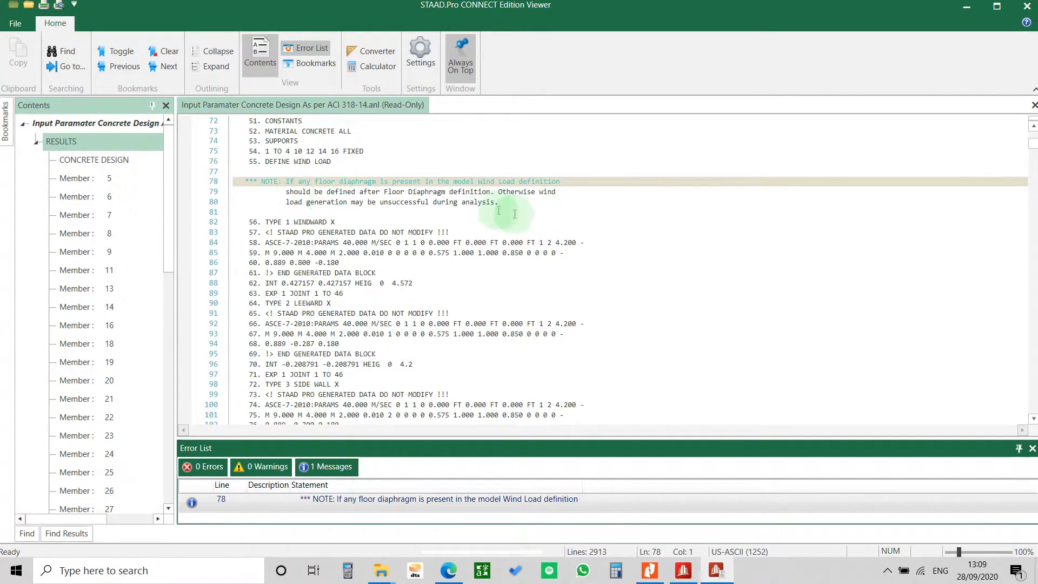
scroll(573, 255, "down", 1)
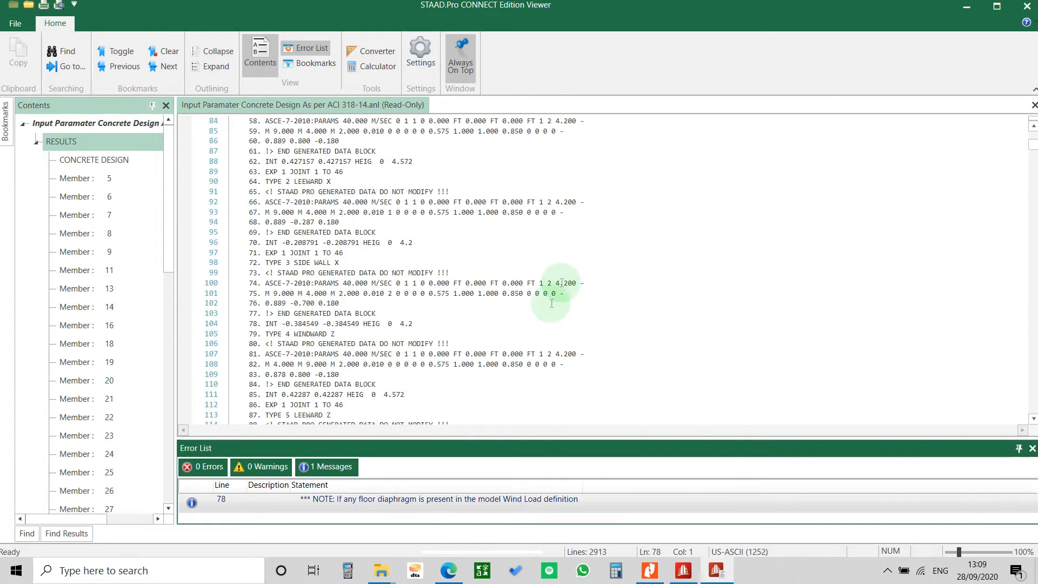
scroll(568, 292, "up", 2)
left_click(279, 234)
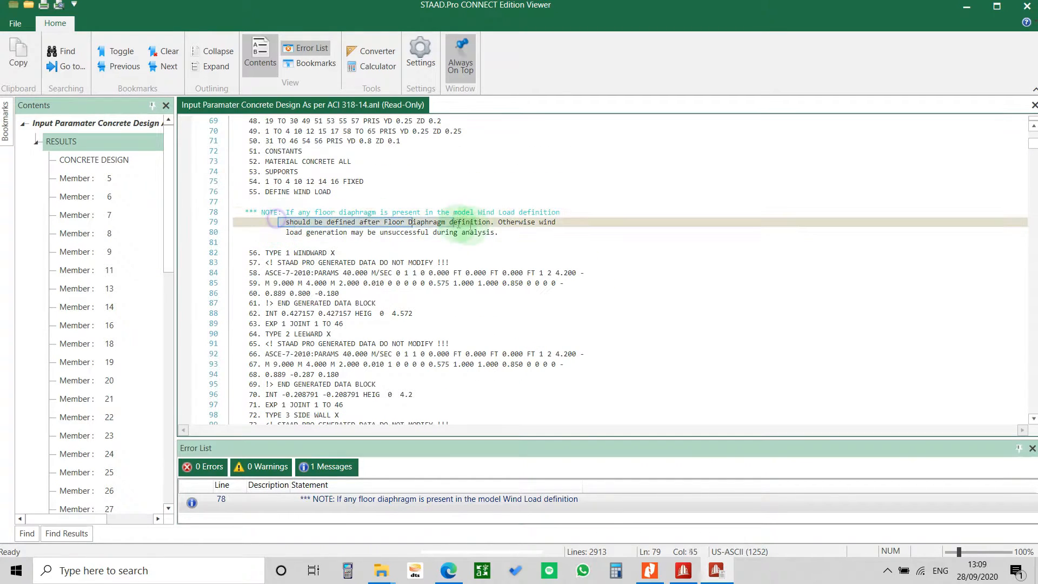
scroll(587, 276, "down", 3)
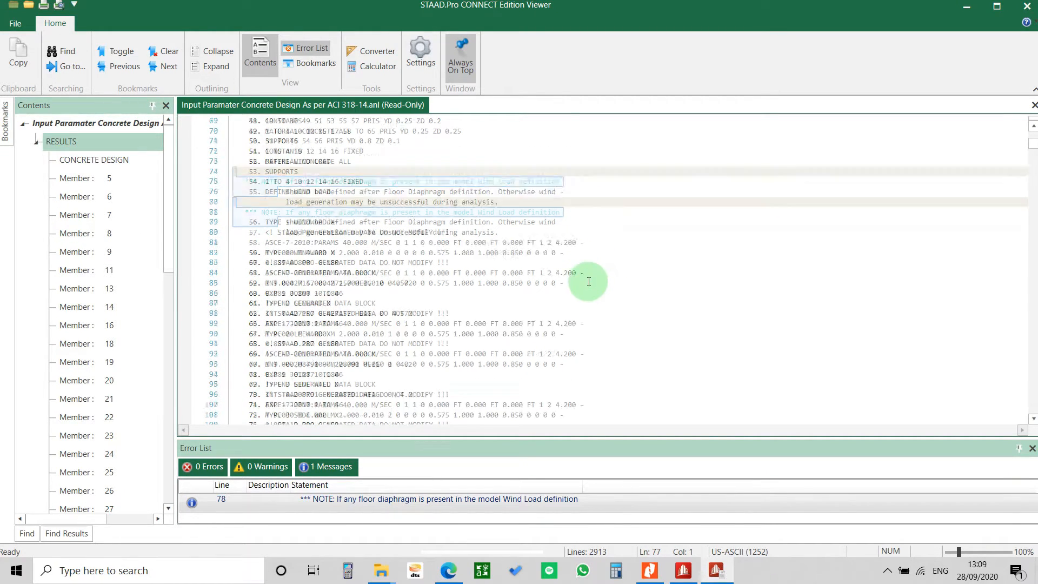
left_click(201, 468)
left_click(274, 469)
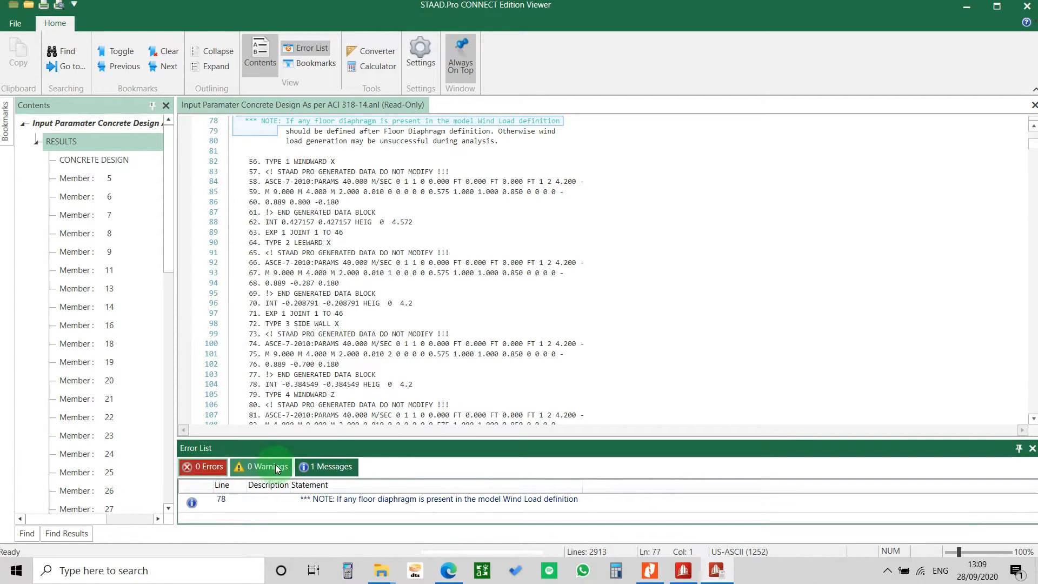
Step: Go to the concrete design results of member 5 in the output file
left_click(115, 217)
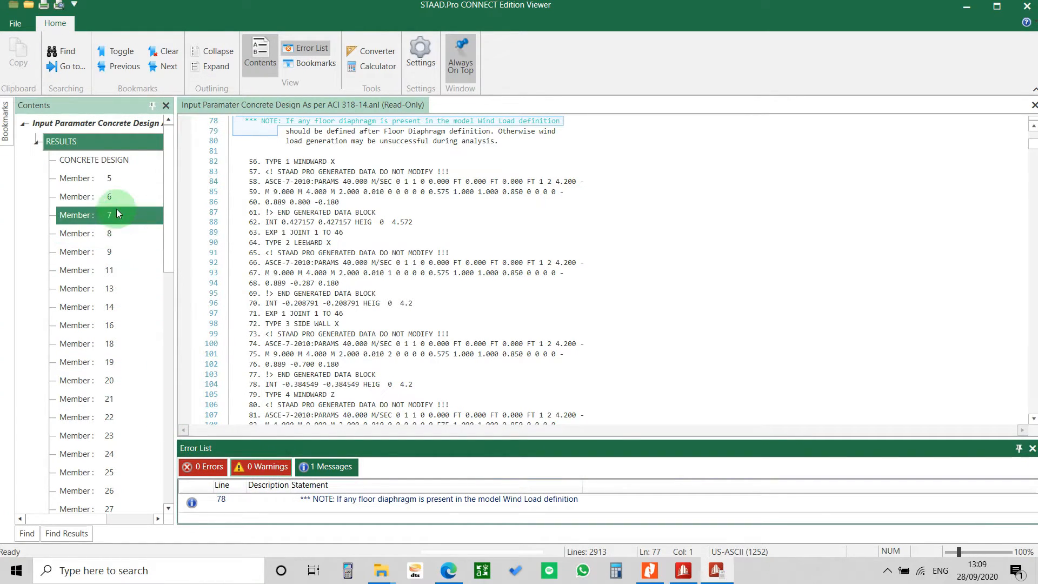
left_click(111, 234)
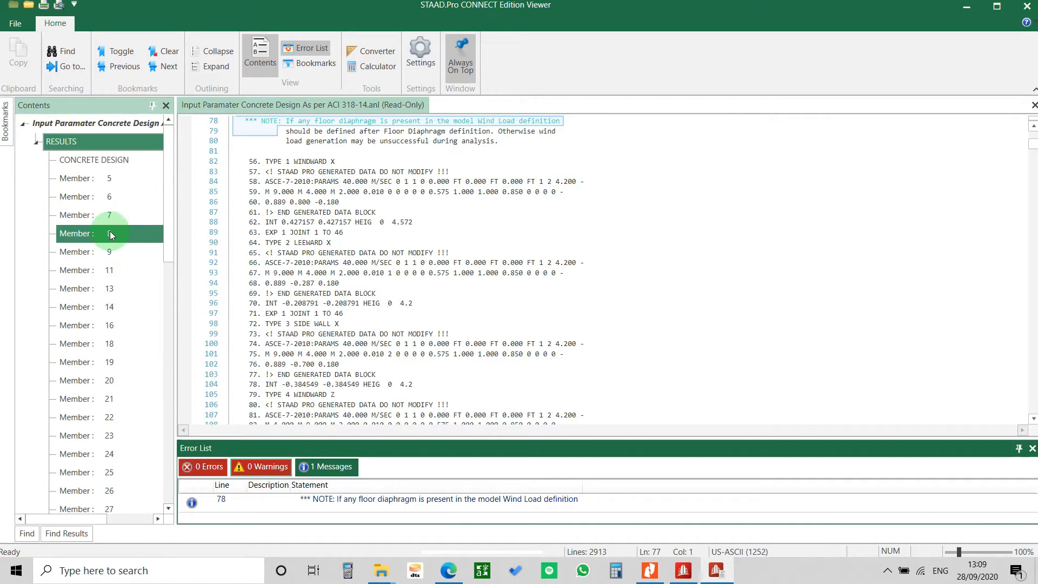
left_click(99, 181)
double_click(98, 181)
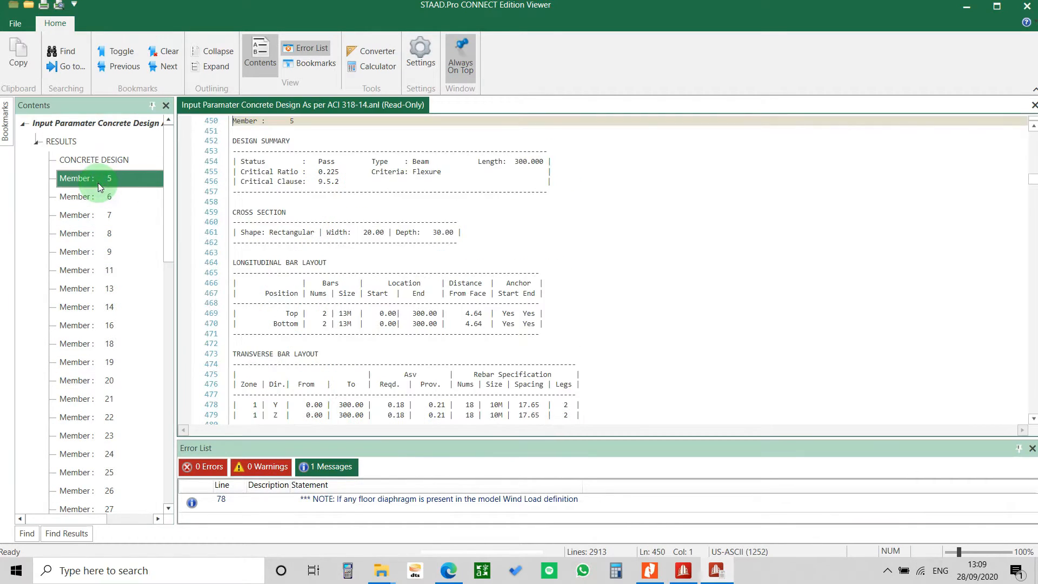
scroll(534, 310, "up", 4)
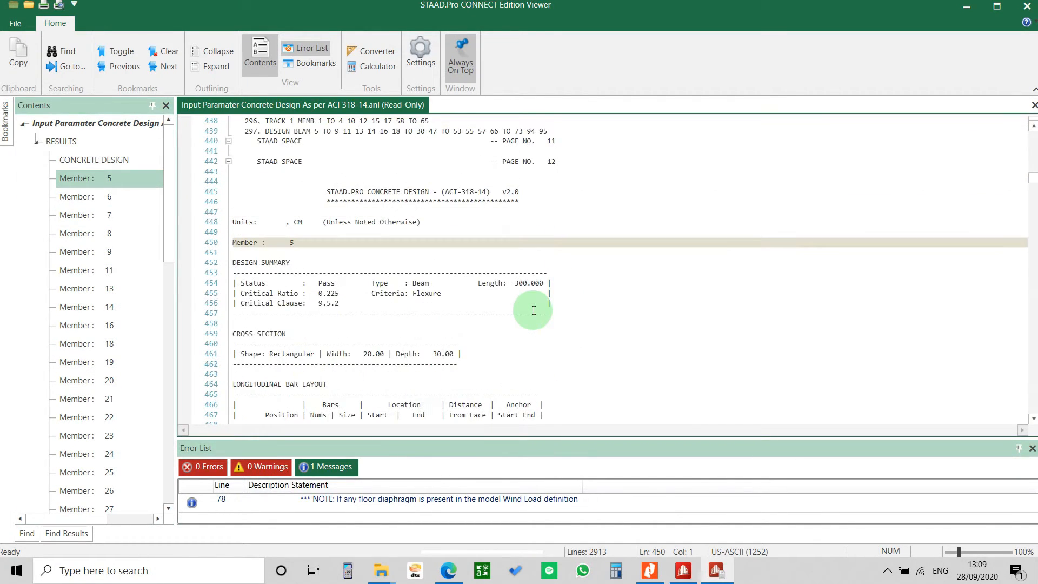
scroll(449, 304, "down", 1)
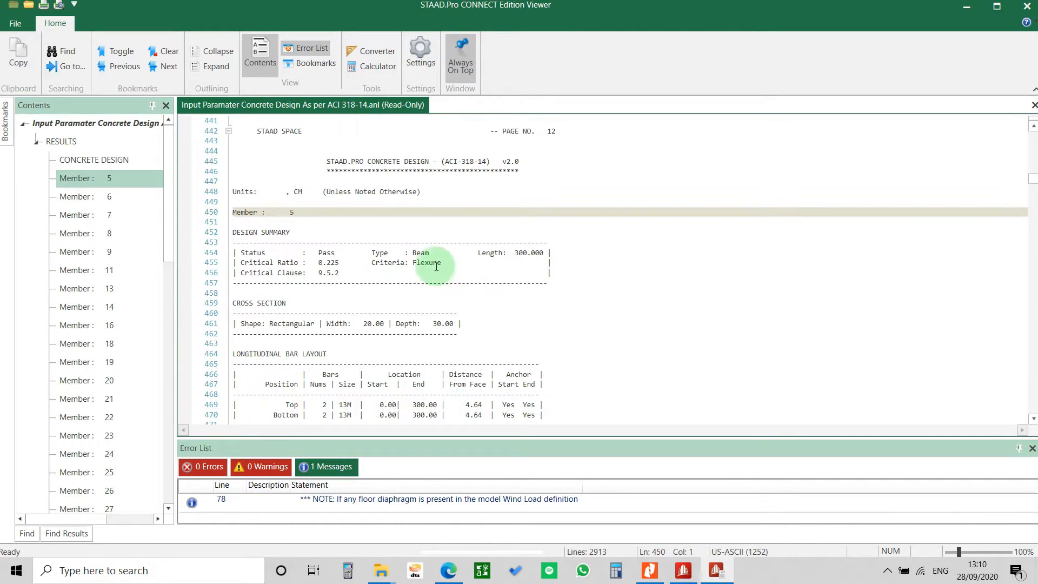
scroll(432, 262, "down", 1)
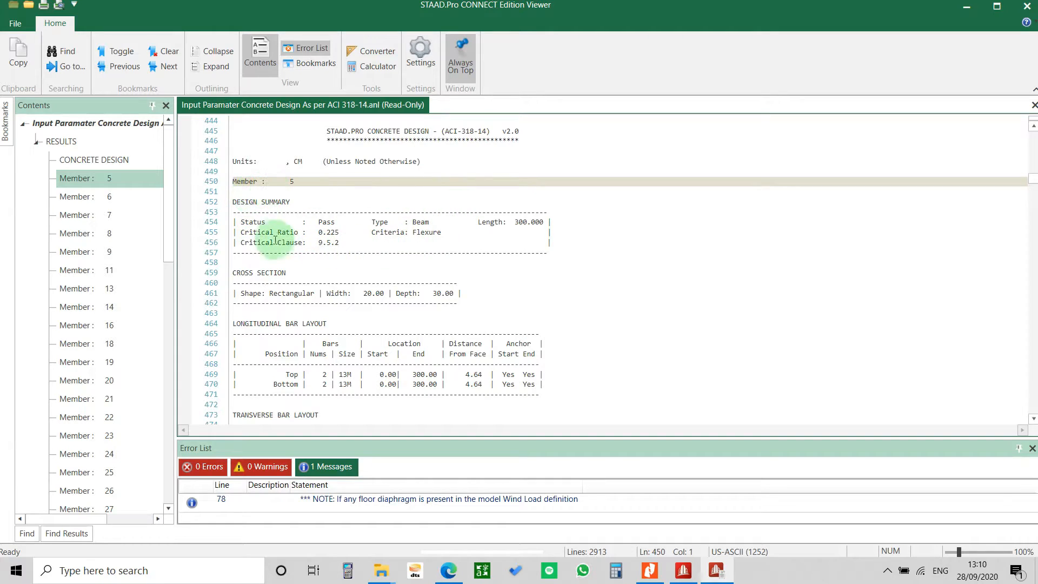
Step: Examine the status, critical ratio, criteria and critical clause in member 5's design summary
left_click_drag(311, 222, 331, 221)
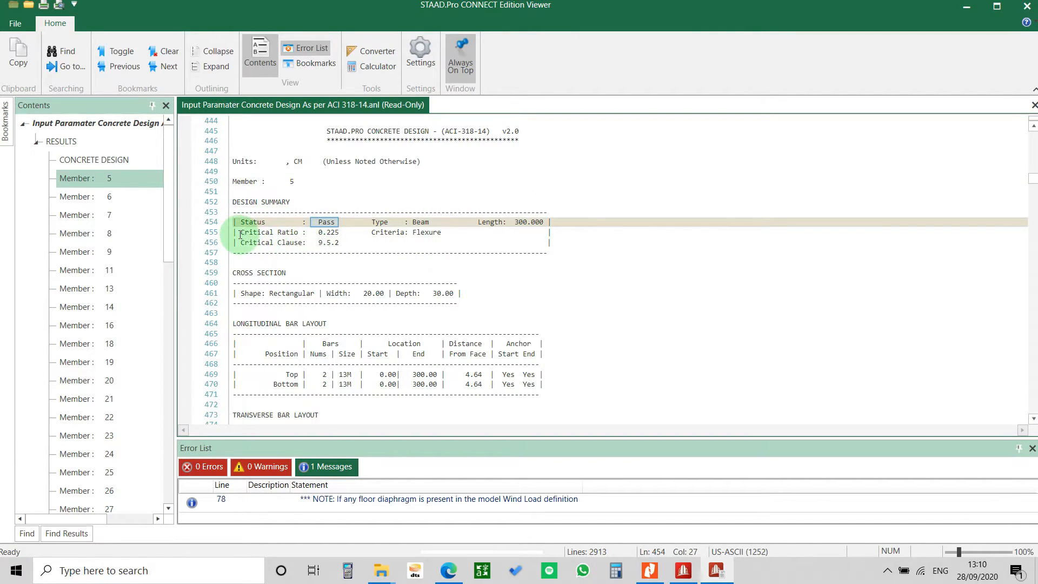
left_click_drag(240, 232, 342, 236)
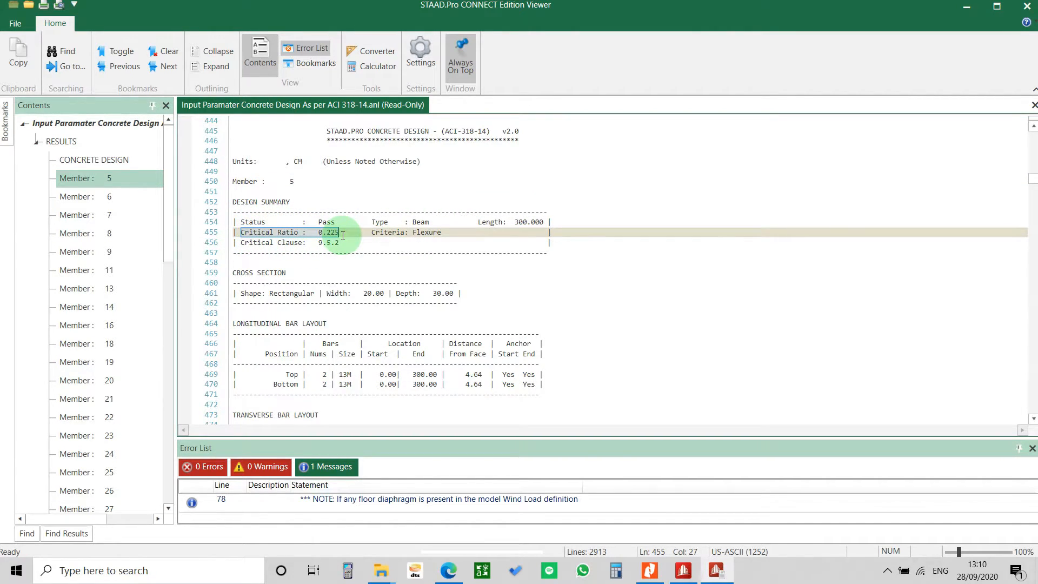
left_click_drag(403, 222, 384, 233)
left_click(453, 232)
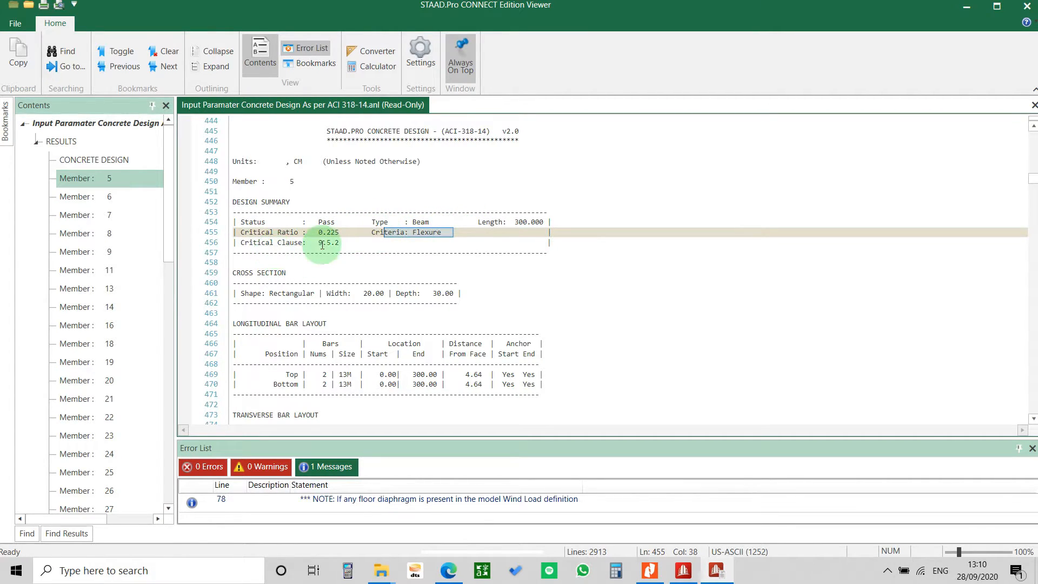
left_click_drag(318, 242, 360, 253)
Step: Examine member 5's length and longitudinal bar layout, checking the number and size of its top and bottom bars
scroll(368, 279, "down", 4)
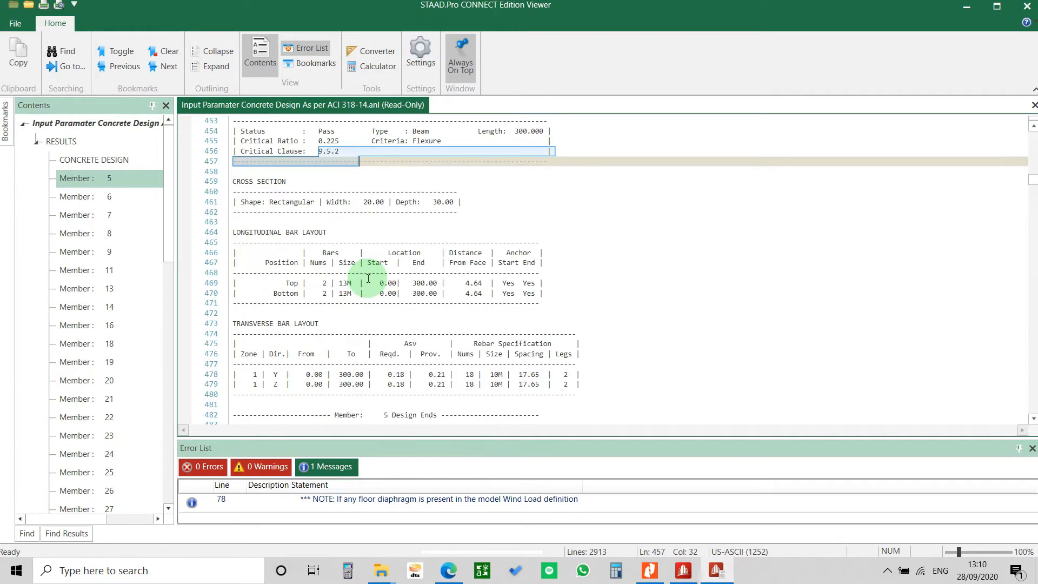
scroll(369, 279, "up", 2)
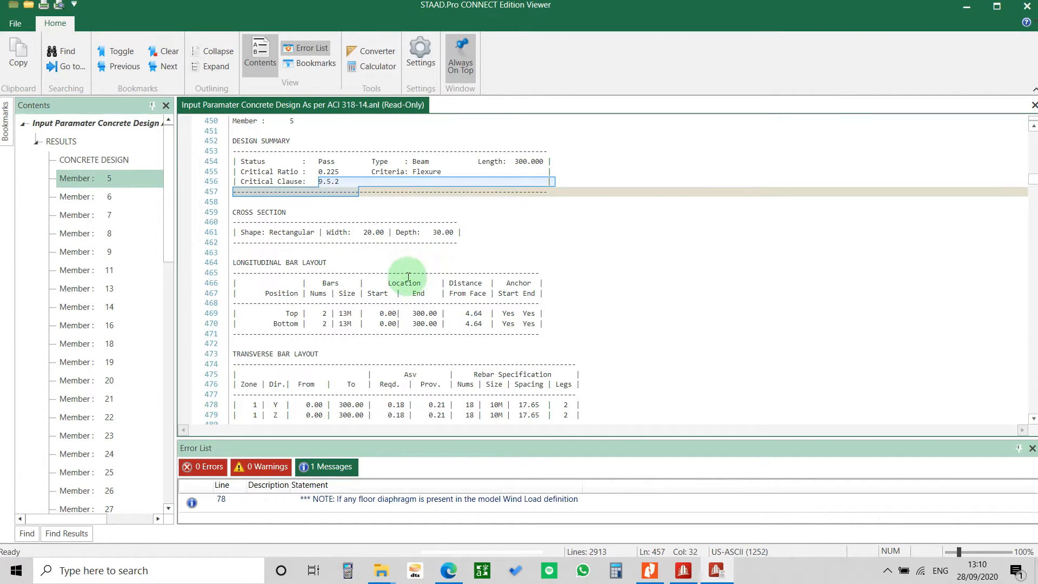
scroll(324, 322, "down", 1)
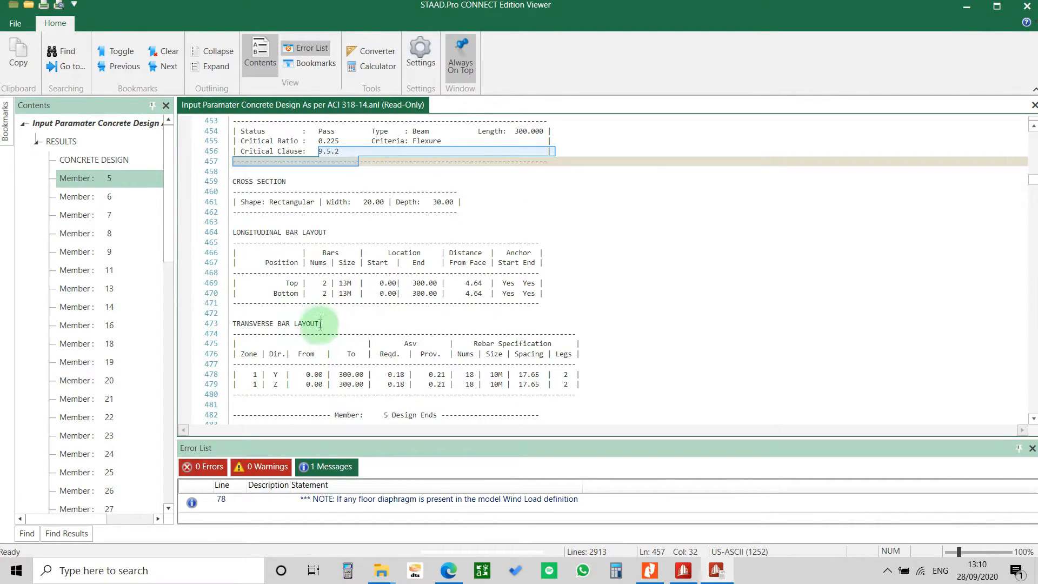
left_click(297, 283)
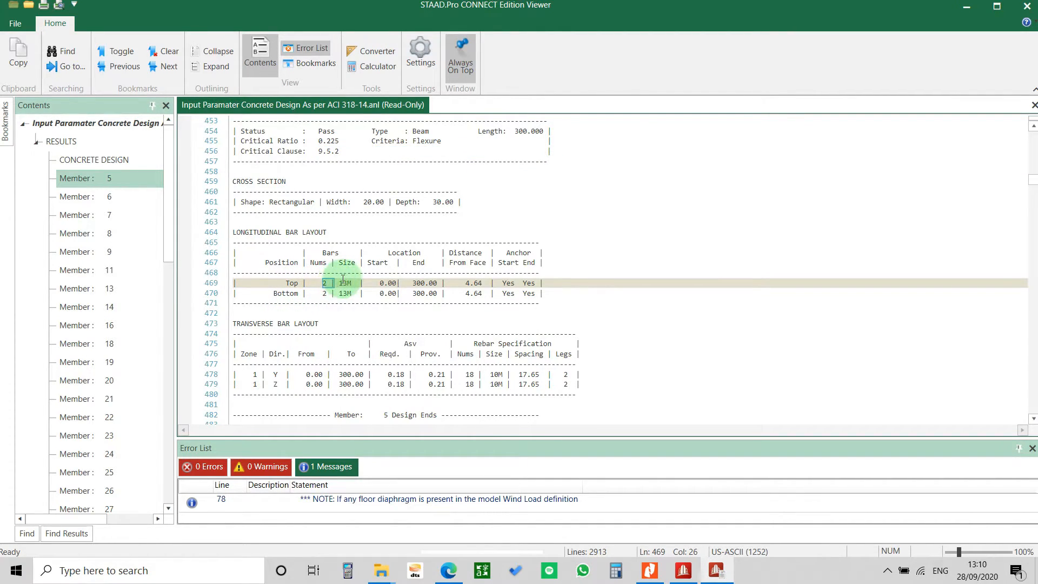
left_click_drag(342, 279, 358, 283)
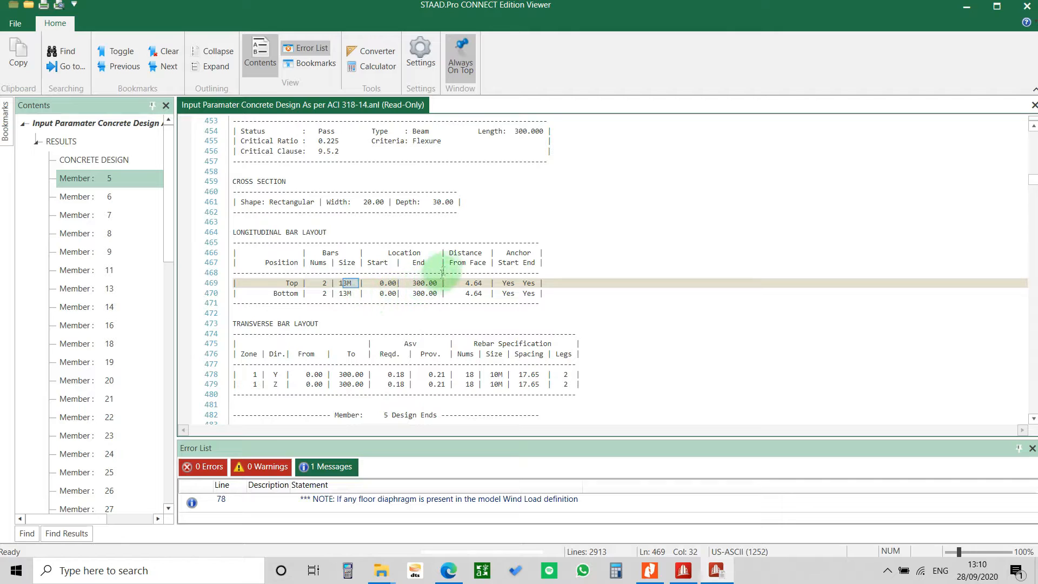
scroll(487, 185, "up", 1)
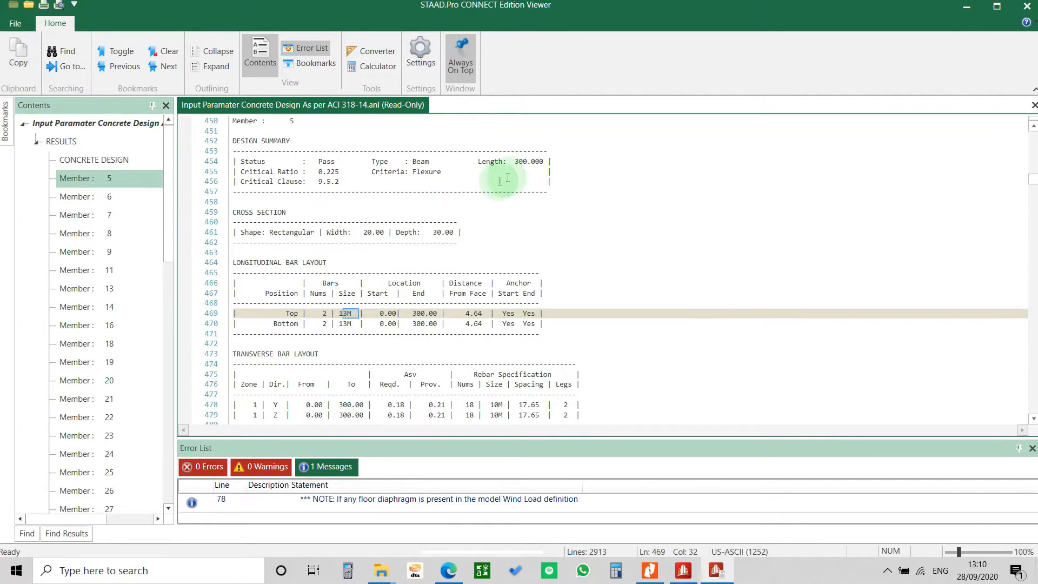
left_click_drag(514, 167, 559, 168)
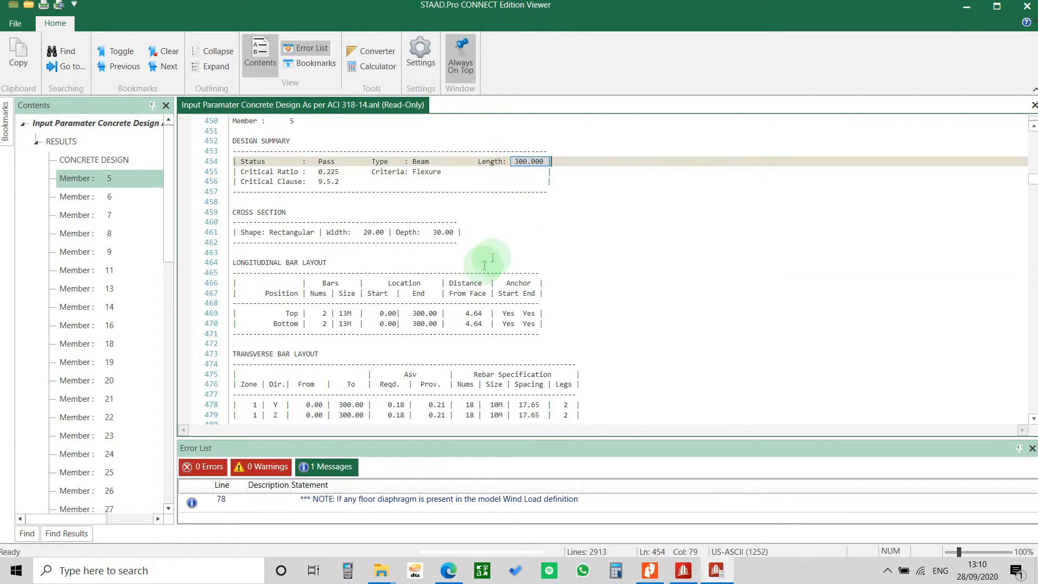
scroll(470, 243, "down", 2)
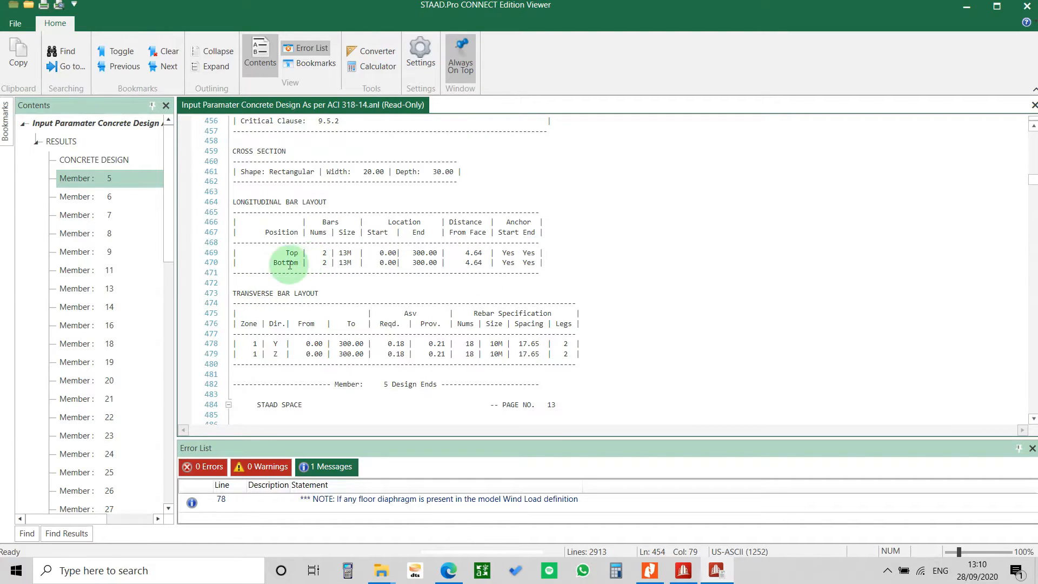
left_click(325, 262)
left_click(346, 255)
left_click_drag(346, 258, 408, 262)
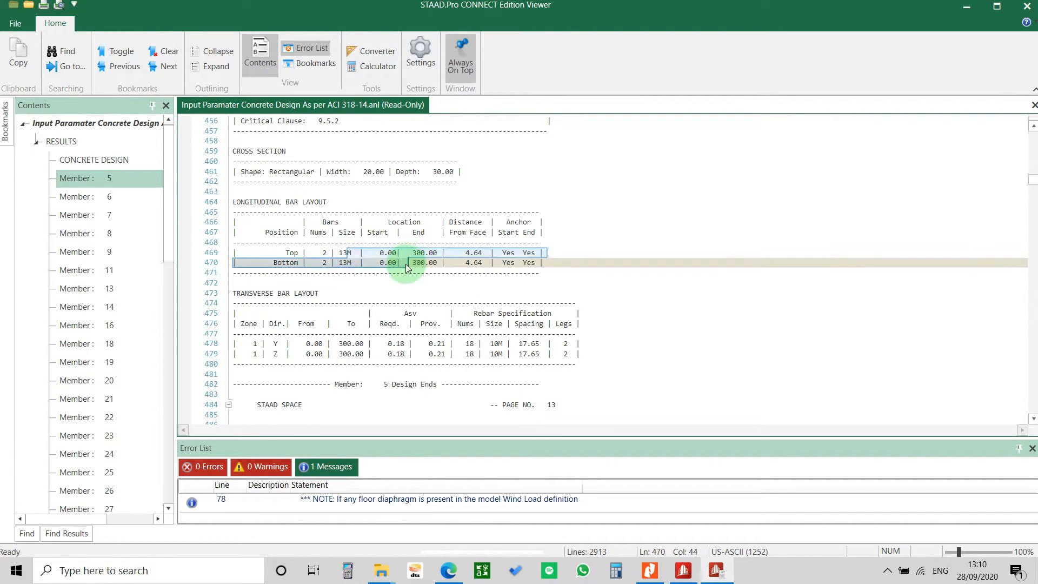
Step: Examine the rebar size and spacing in both directions in member 5's transverse bar layout
scroll(405, 264, "down", 2)
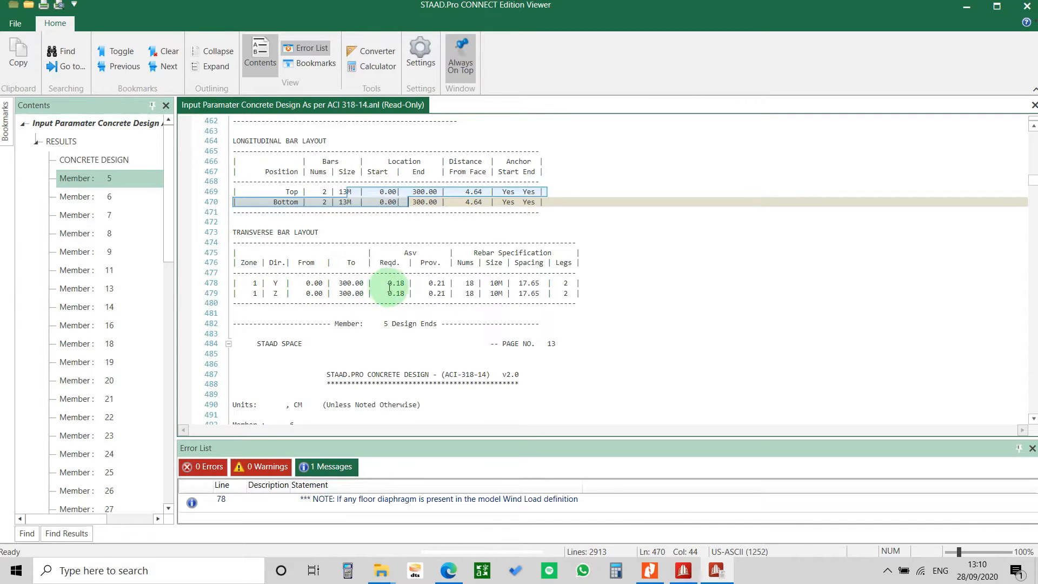
double_click(493, 283)
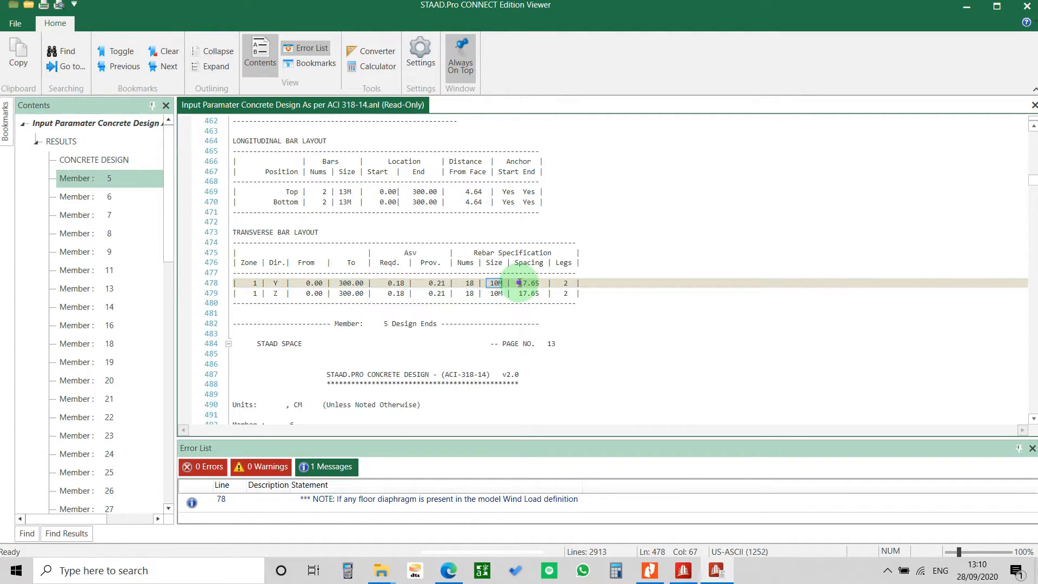
left_click_drag(520, 282, 533, 281)
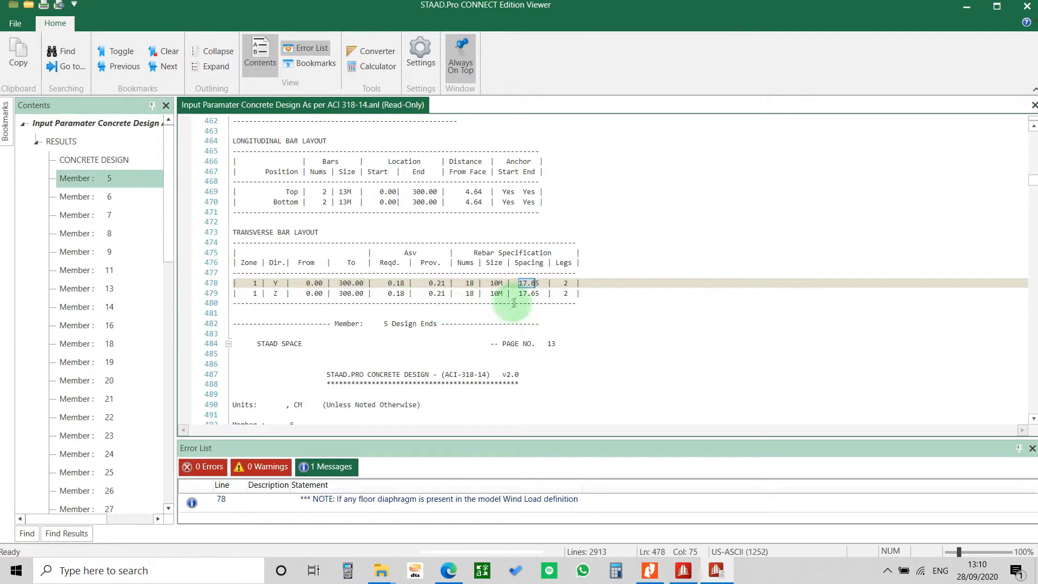
left_click_drag(516, 293, 541, 298)
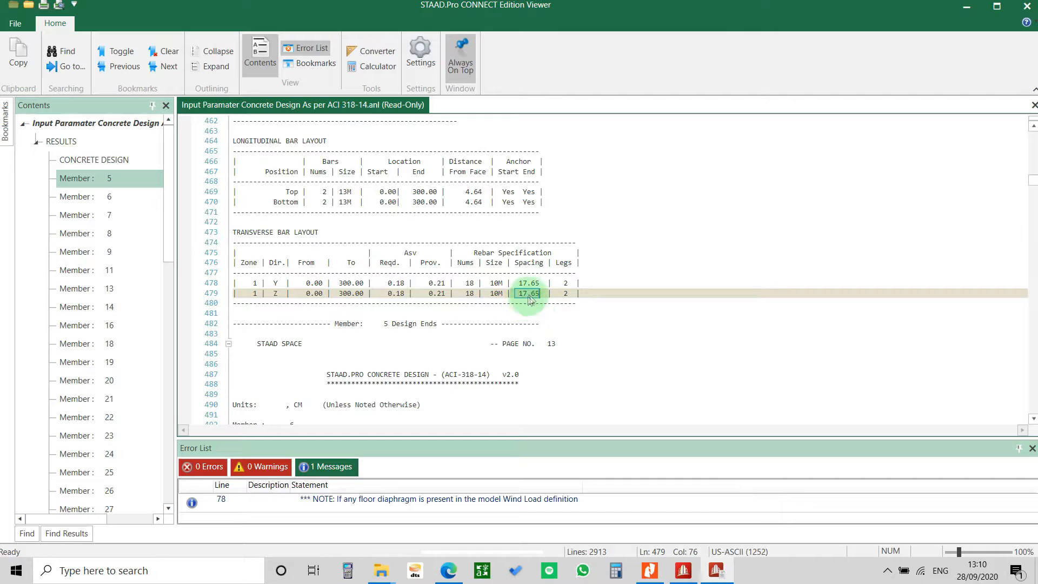
left_click_drag(518, 284, 539, 287)
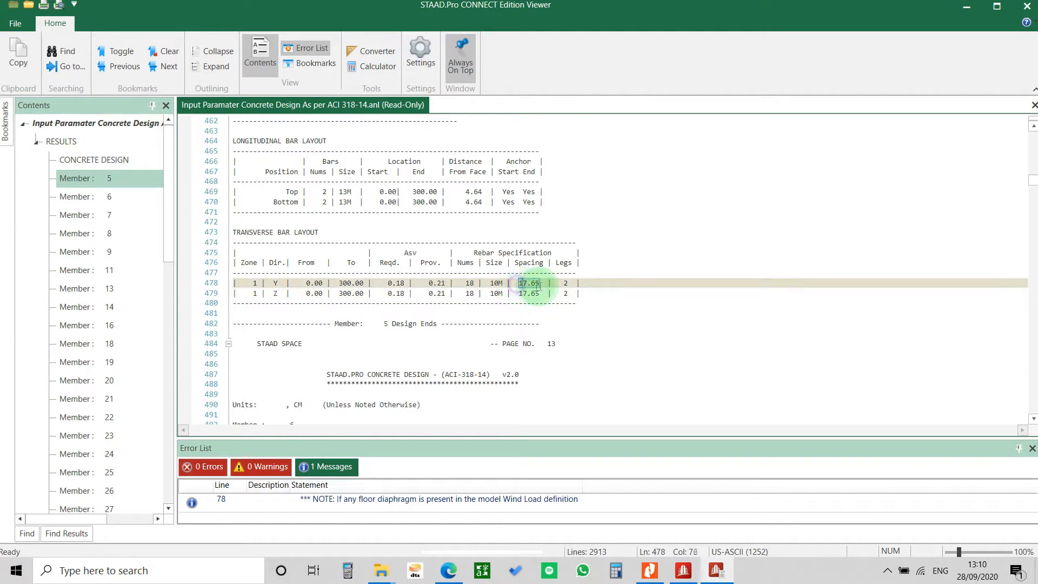
Step: Go through the concrete design results of members 6, 7 and 8 in the output file
scroll(535, 295, "down", 9)
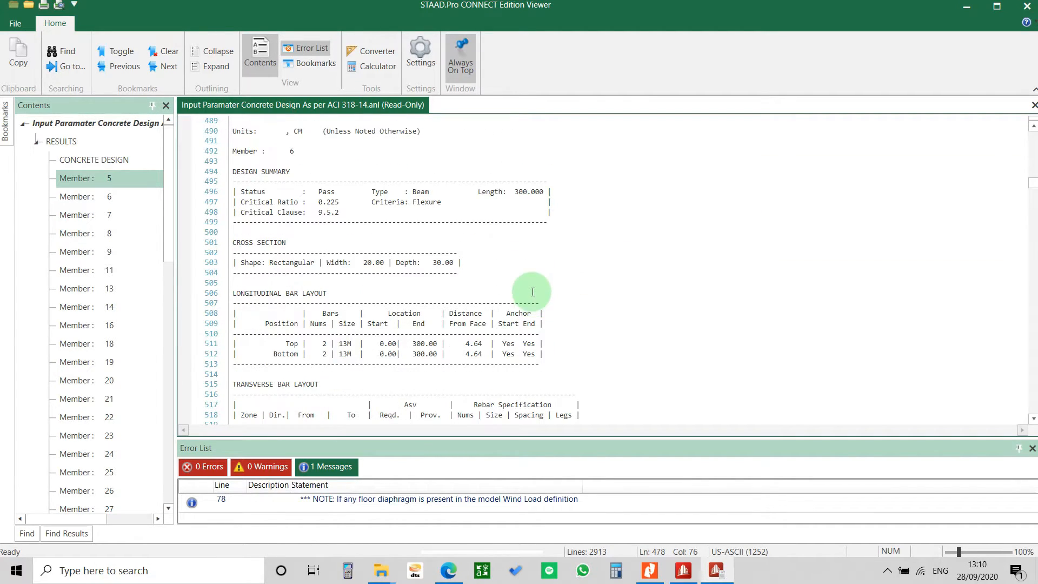
left_click(61, 198)
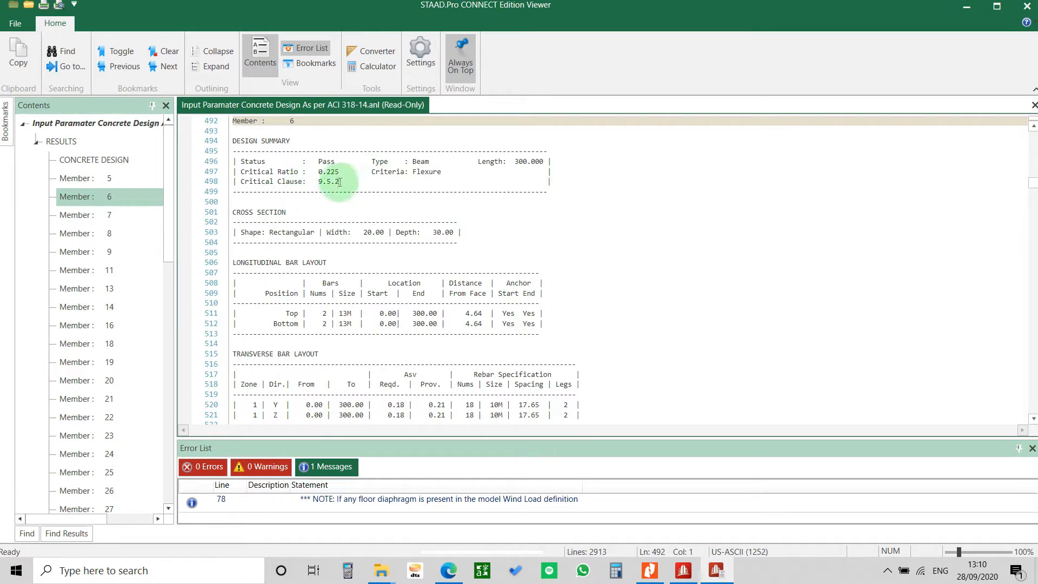
left_click(76, 211)
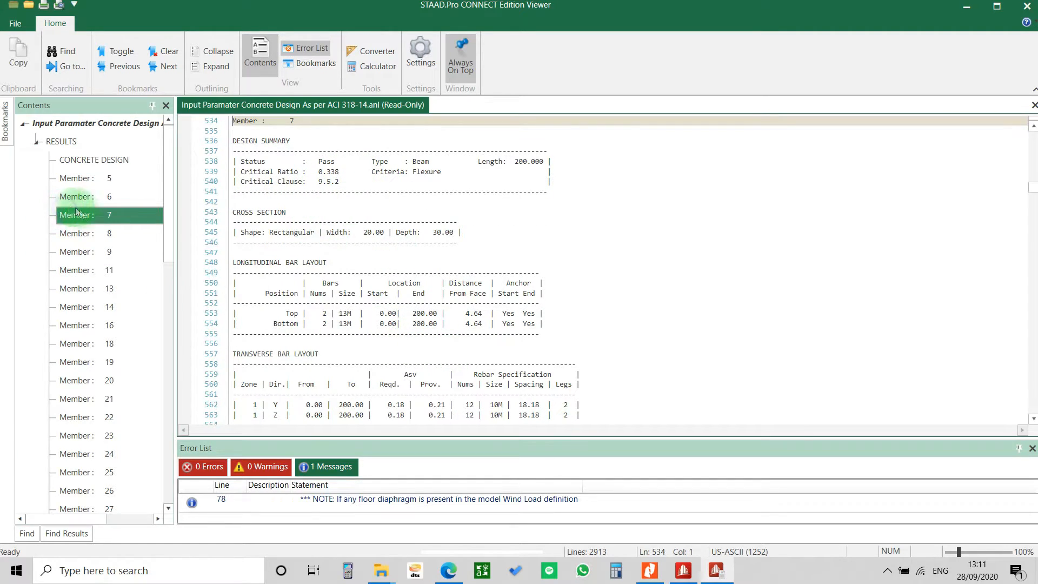
left_click(76, 233)
Step: Go to the results of member 62 and examine the critical ratio and criteria in its design summary
scroll(111, 329, "down", 10)
left_click(111, 374)
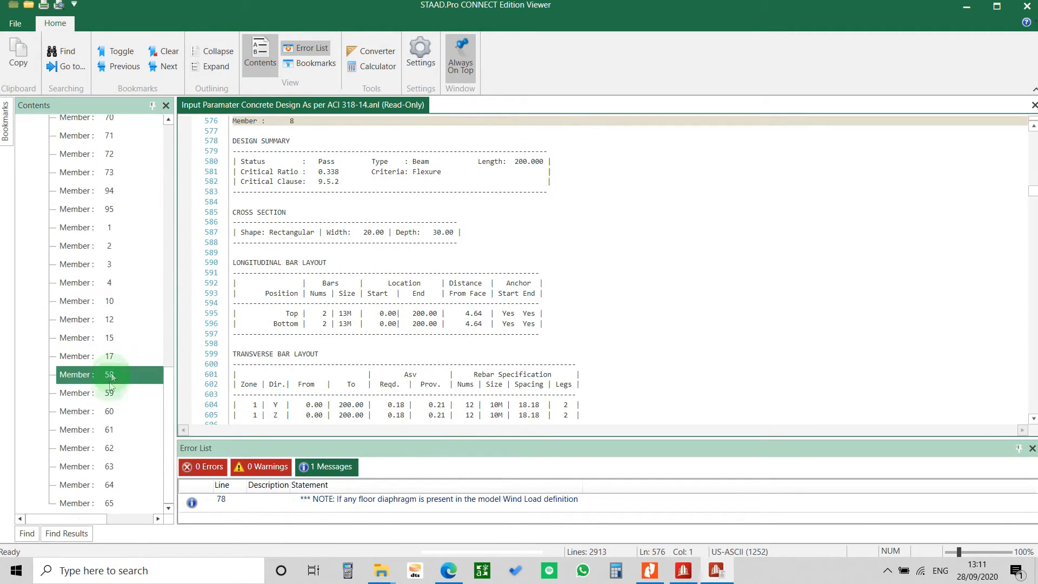
left_click(108, 447)
left_click(340, 187)
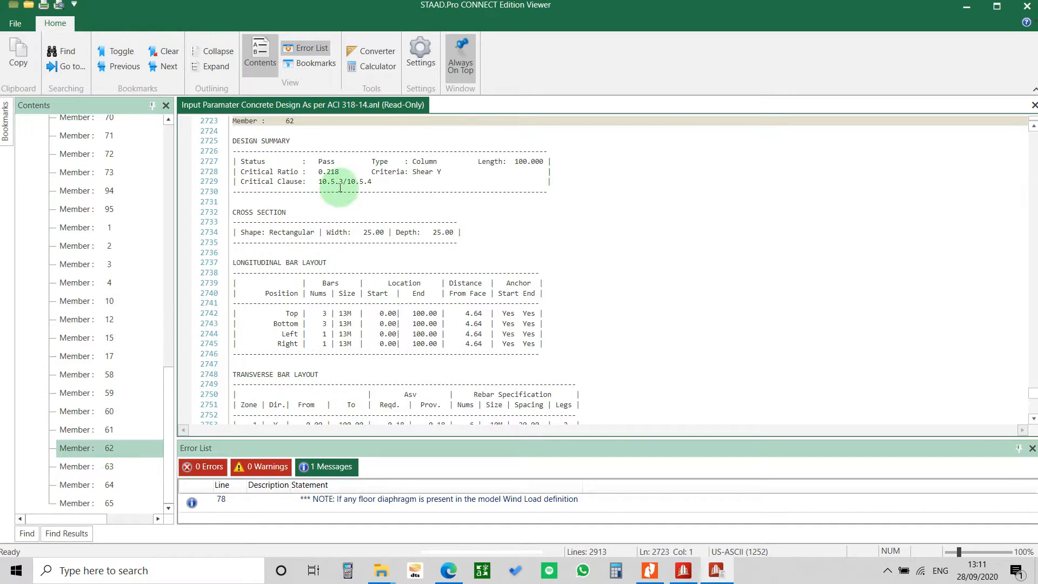
double_click(326, 172)
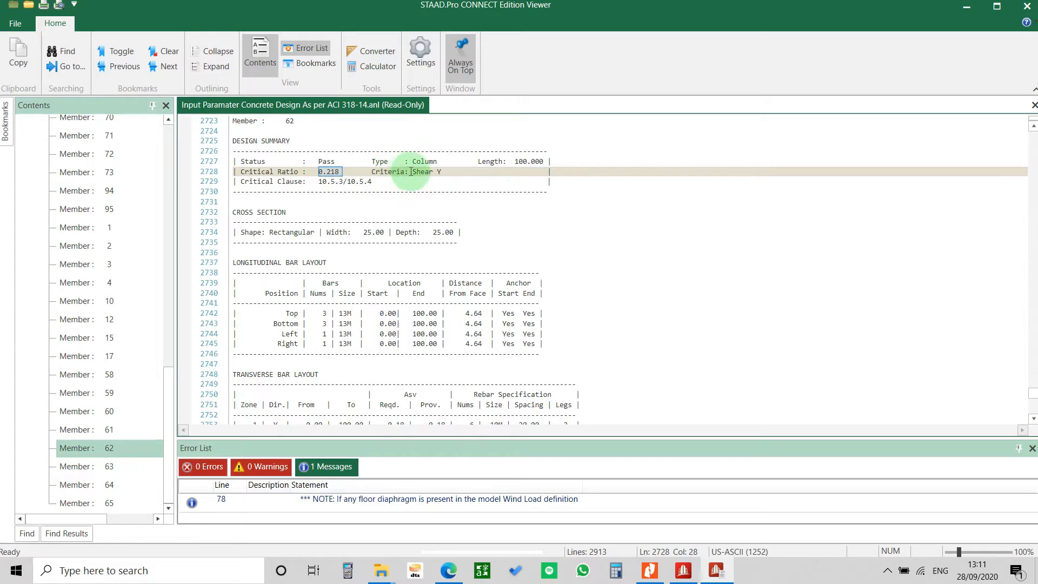
left_click_drag(411, 172, 448, 172)
Step: Examine member 62's longitudinal bars on all four faces and the size and spacing of its transverse bars
scroll(410, 284, "down", 1)
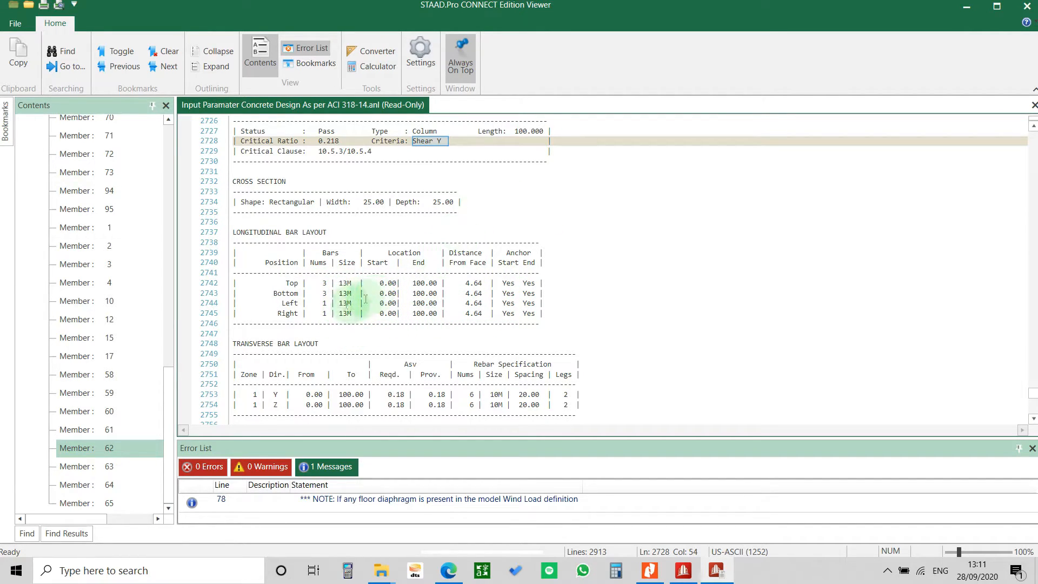
left_click_drag(312, 278, 382, 314)
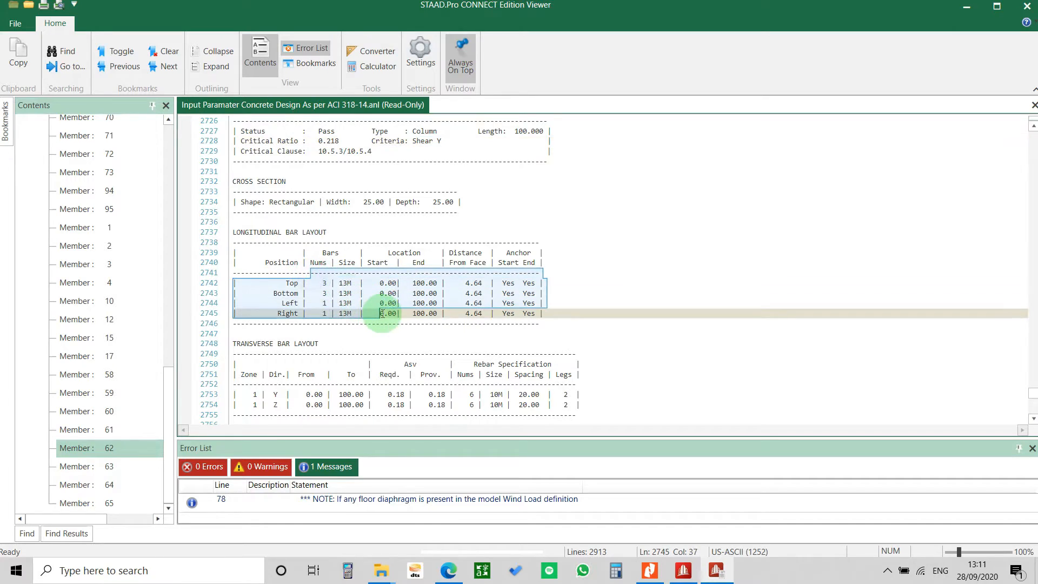
scroll(382, 314, "down", 3)
left_click(273, 301)
left_click(522, 302)
left_click_drag(482, 303, 508, 314)
left_click(521, 302)
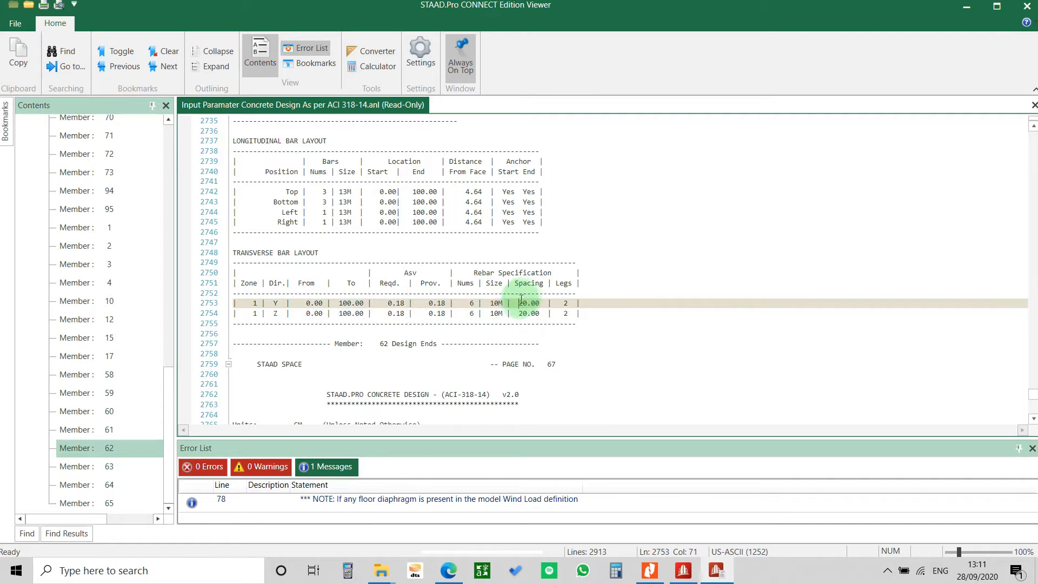
double_click(528, 313)
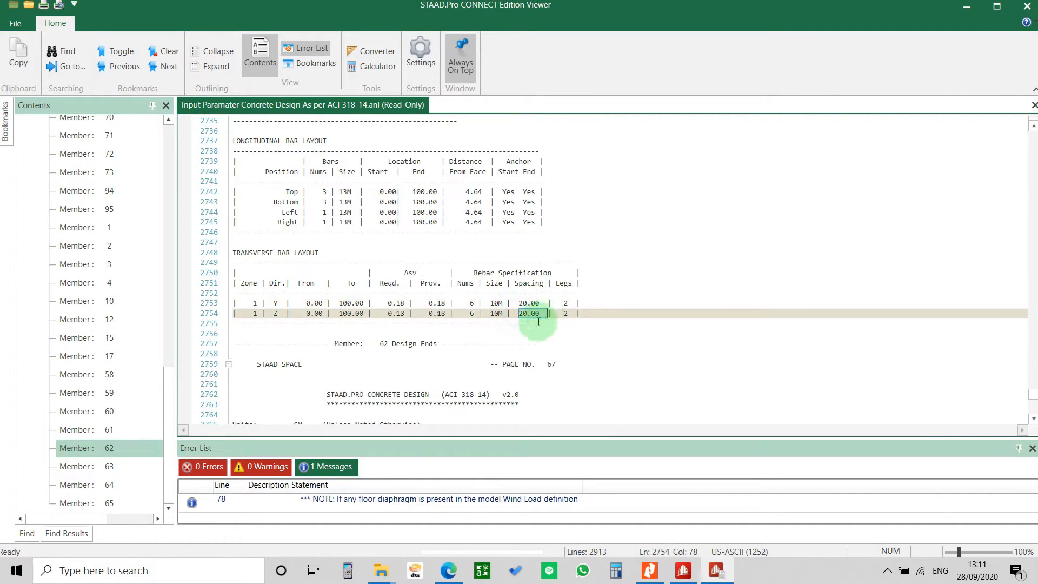
Step: Go to member 13's design summary and compare its critical clause with clause 9.5.2 in the ACI 318M-14 PDF in Nitro Pro
scroll(475, 324, "down", 7)
scroll(369, 321, "up", 6)
scroll(369, 320, "up", 20)
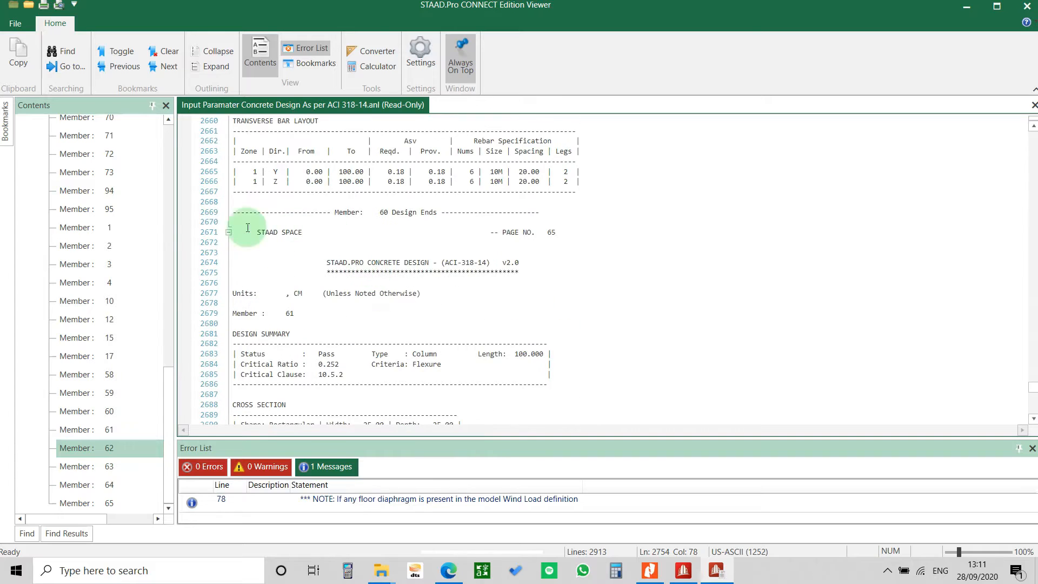
scroll(138, 193, "up", 10)
scroll(126, 189, "up", 2)
left_click(125, 182)
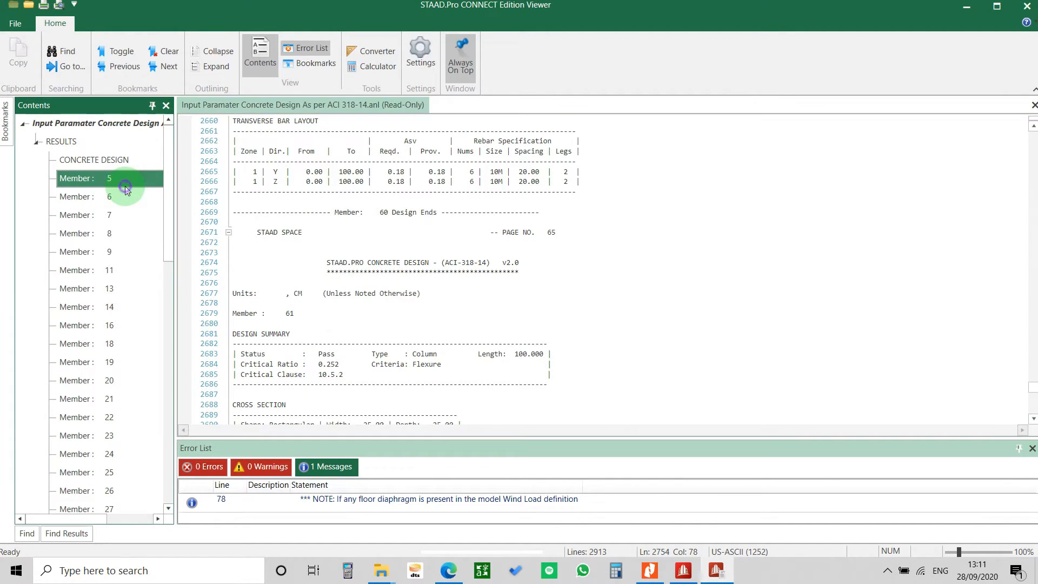
left_click(122, 288)
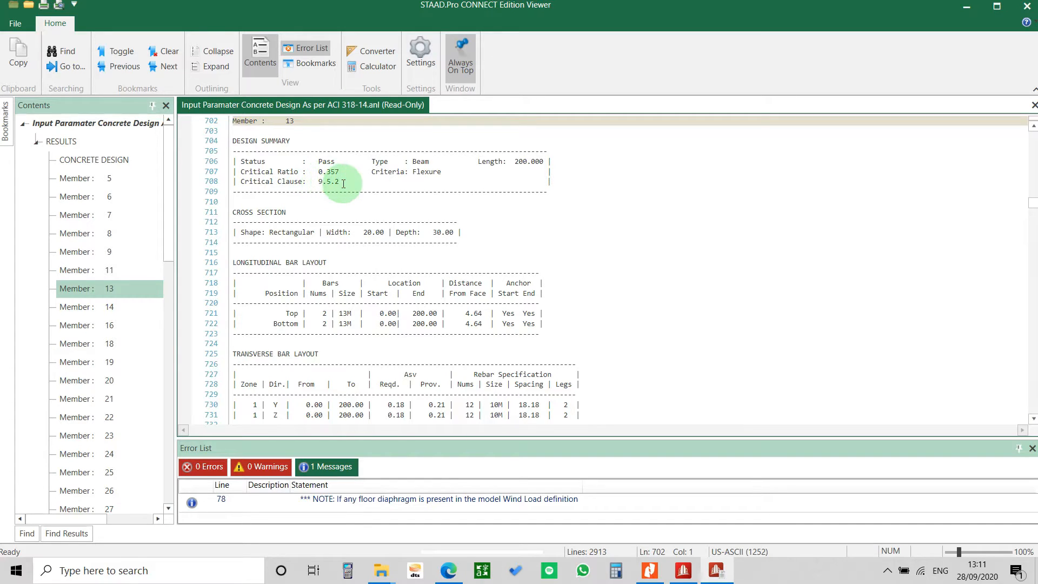
left_click_drag(343, 184, 318, 183)
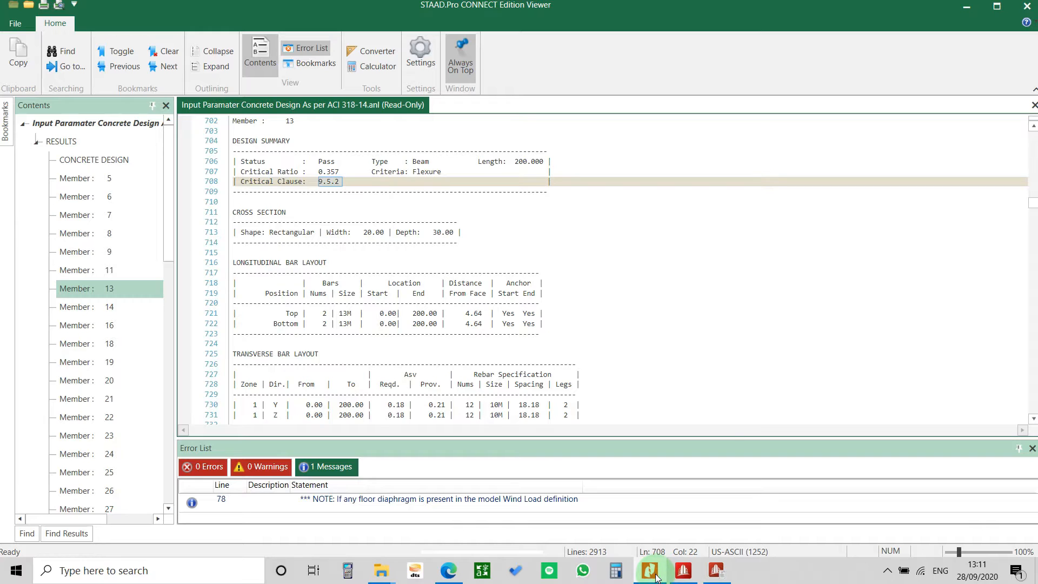
left_click(961, 12)
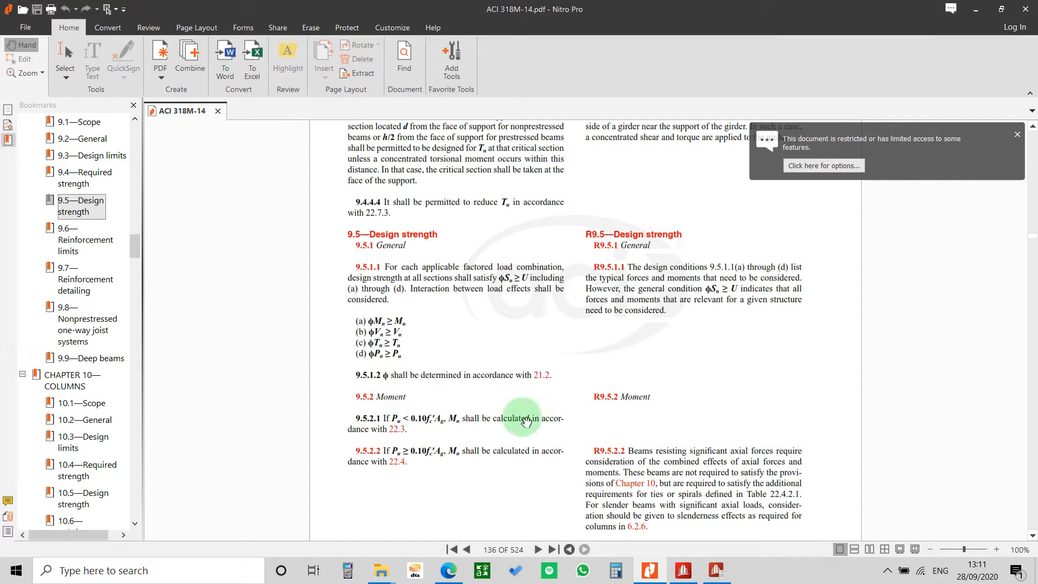
Step: Switch back to the STAAD output viewer and go to the design results of member 63
left_click(717, 571)
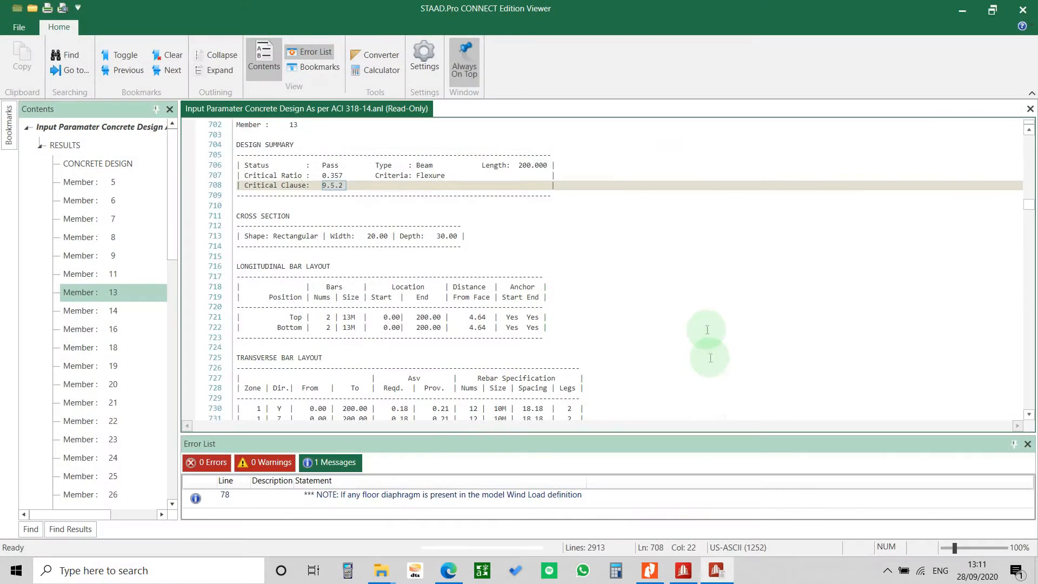
scroll(87, 381, "down", 9)
left_click(96, 457)
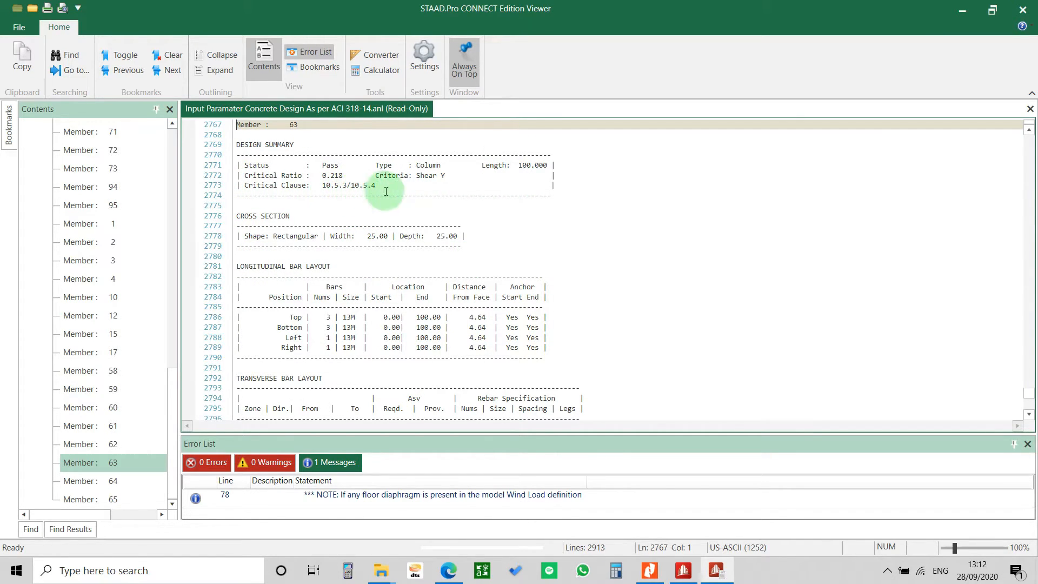
Step: Switch to the ACI 318M-14 PDF and look up column clauses 10.5.3 and 10.5.4 under section 10.5 Design strength
left_click(953, 12)
scroll(85, 273, "down", 3)
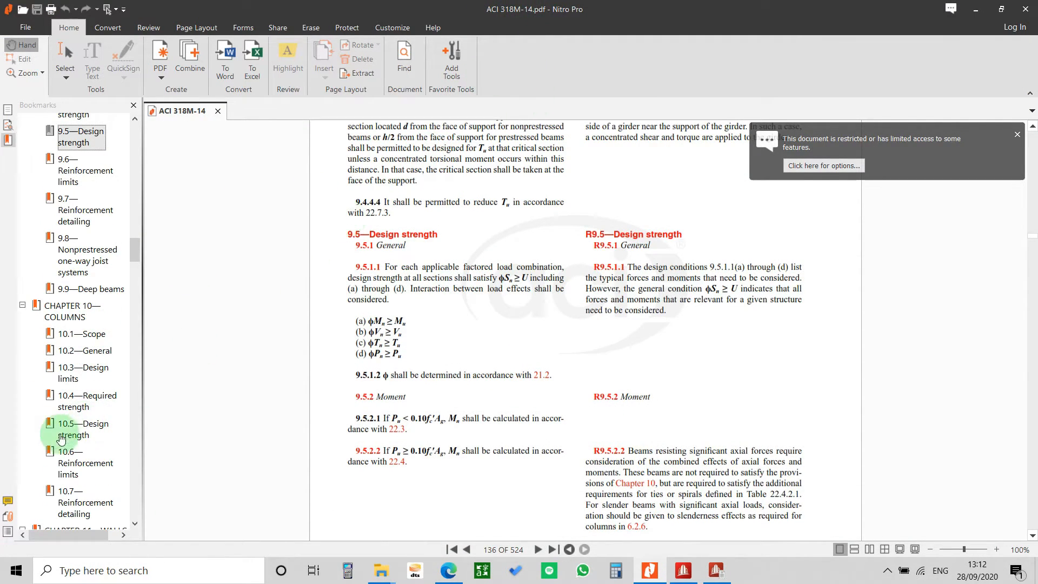
left_click(62, 435)
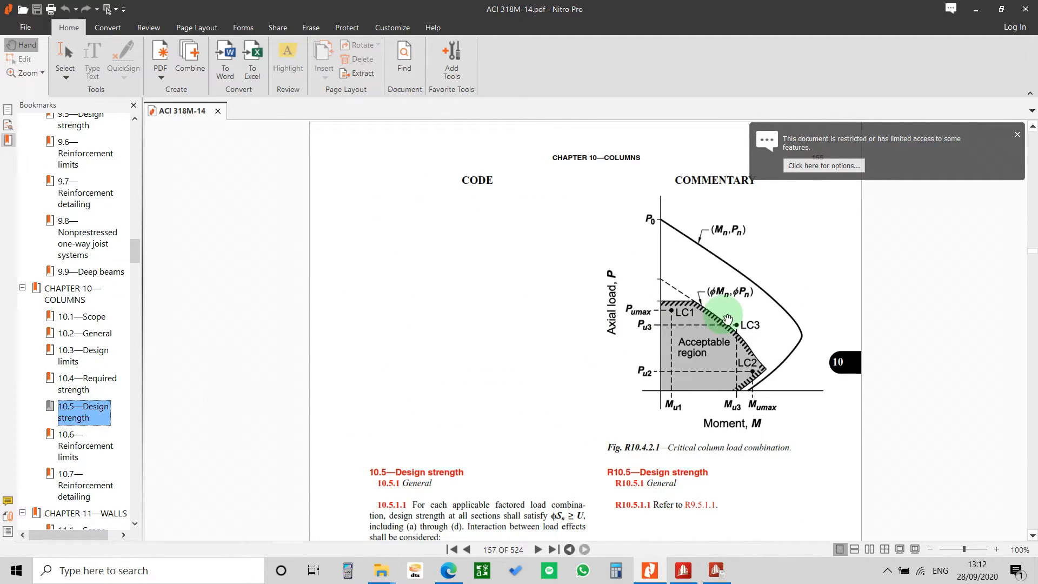
scroll(728, 319, "down", 5)
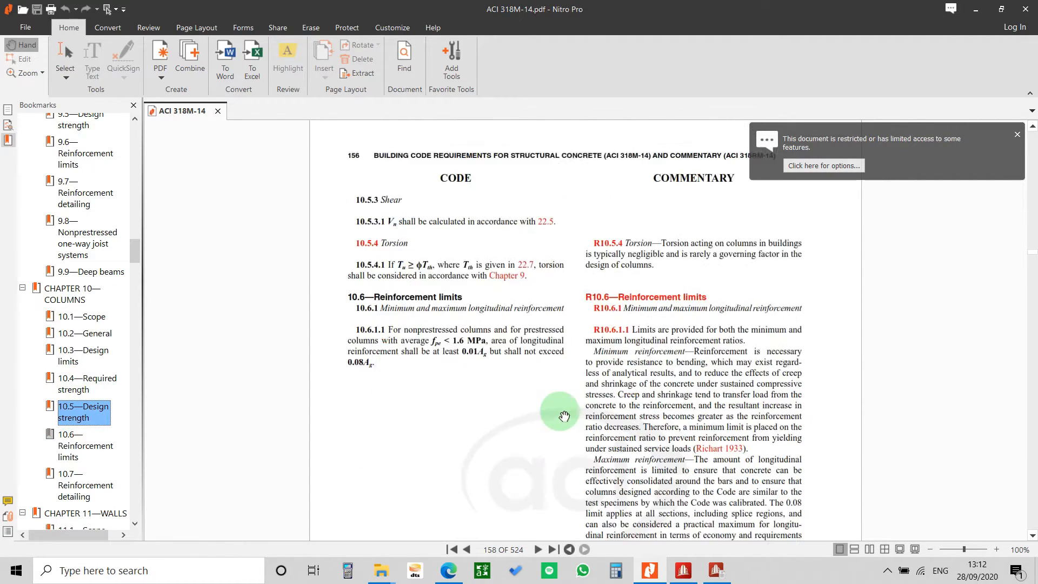
scroll(563, 416, "down", 6)
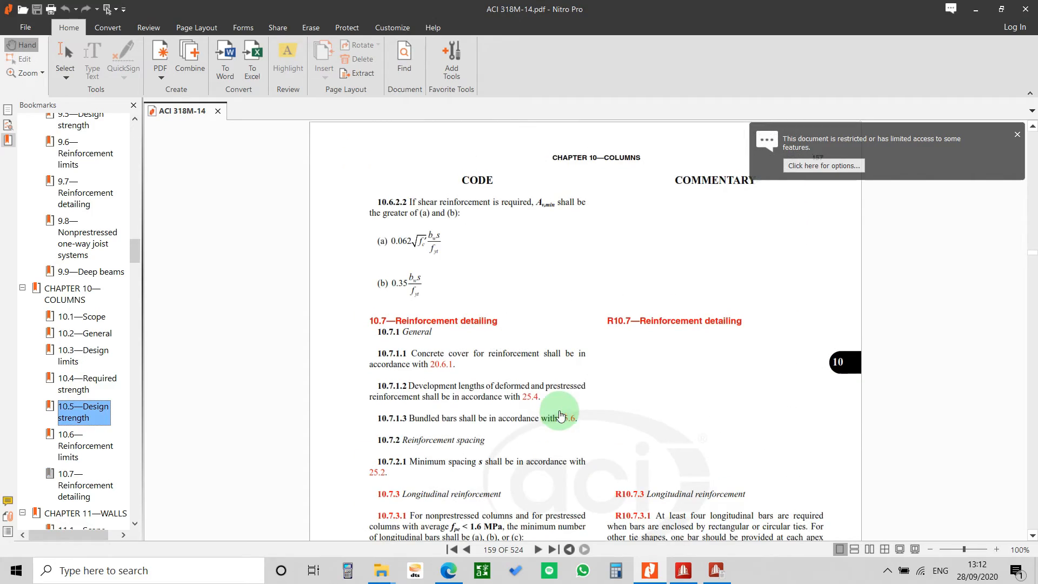
Step: Read section 10.5 Design strength for columns in the ACI 318M-14 PDF, from clause 10.5.1 General through 10.5.4 Torsion
scroll(560, 416, "up", 10)
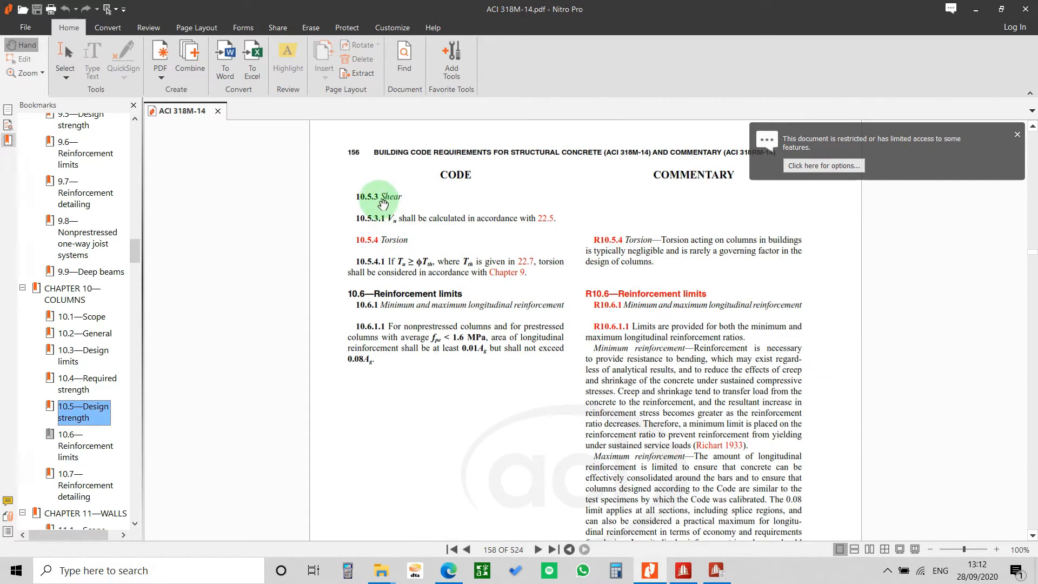
scroll(427, 303, "up", 5)
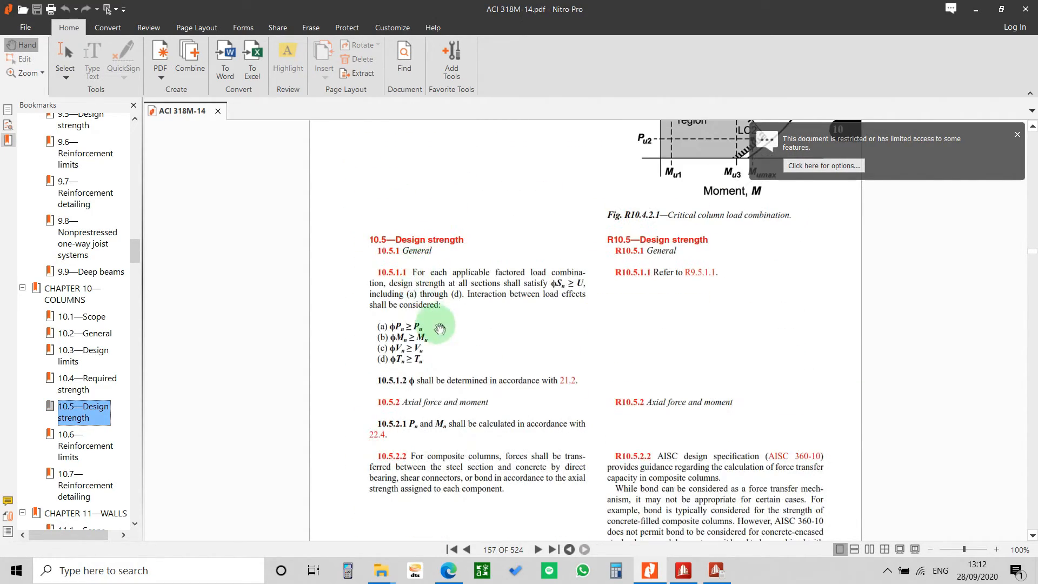
scroll(439, 328, "down", 3)
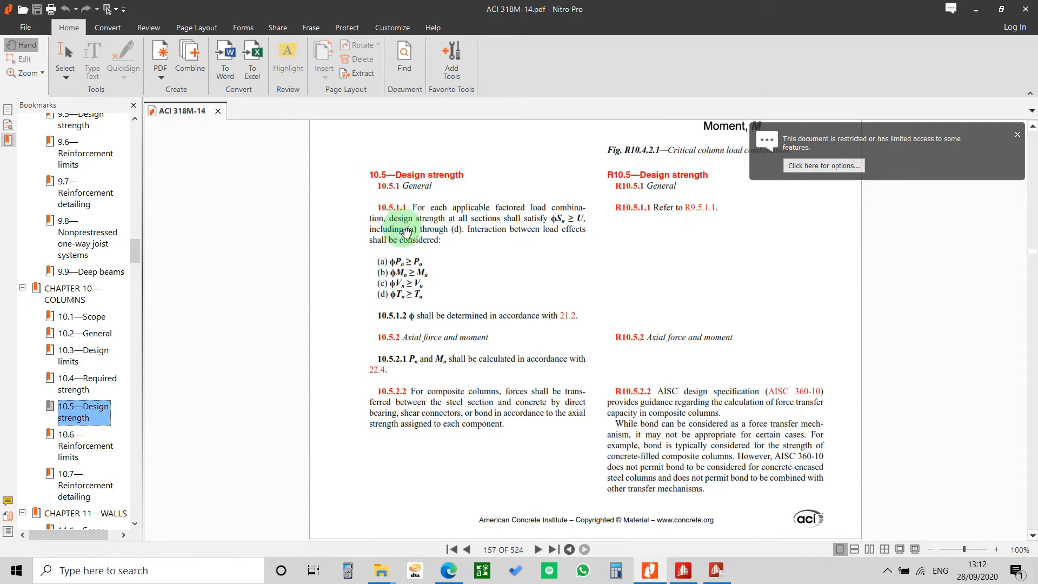
scroll(406, 232, "up", 10)
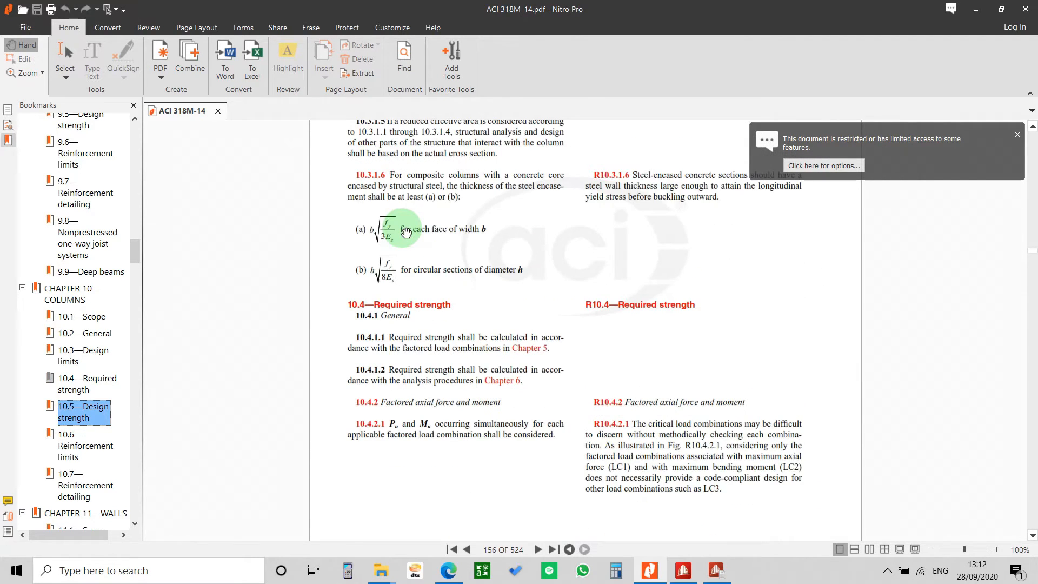
scroll(401, 309, "down", 10)
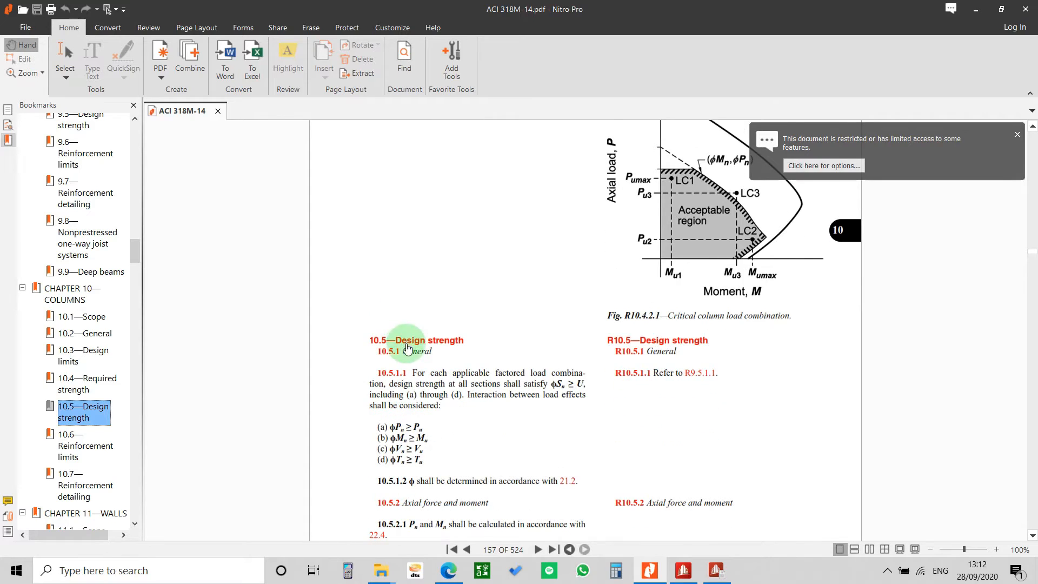
scroll(407, 347, "down", 10)
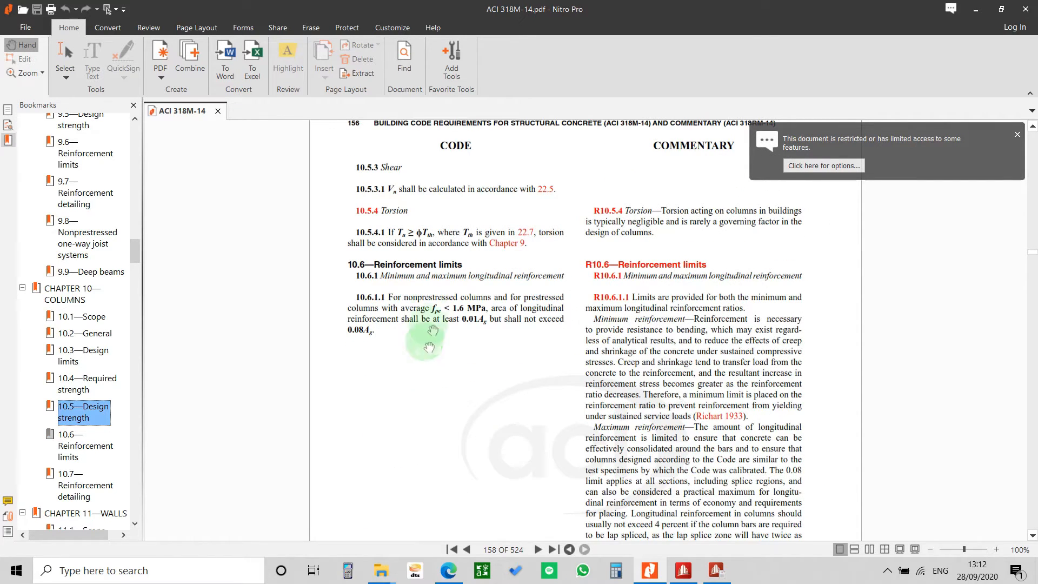
Step: Switch to the STAAD output viewer, highlight member 63's critical clause in its design summary, and close the viewer
left_click(722, 572)
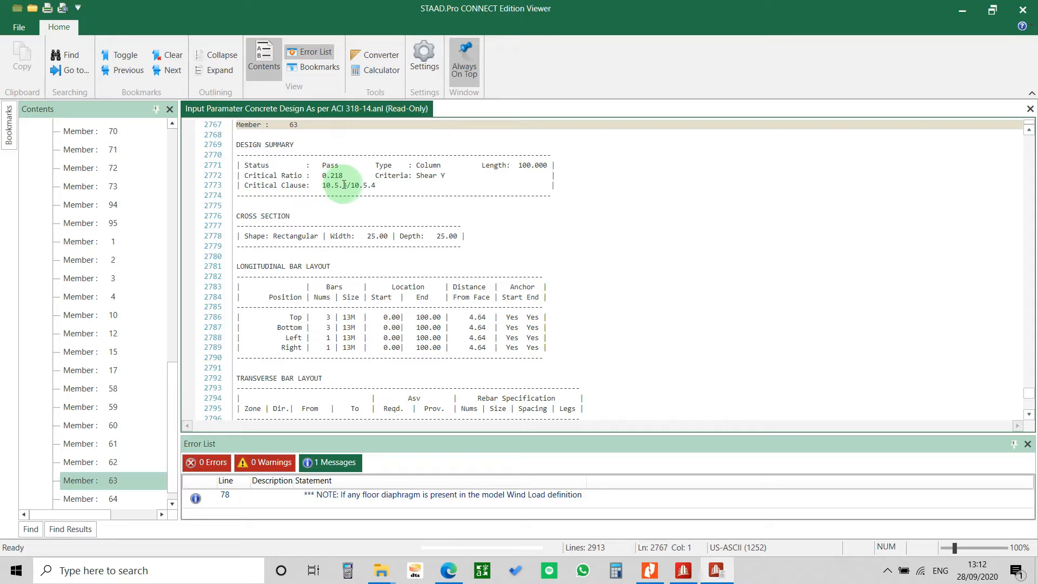
left_click_drag(380, 185, 307, 185)
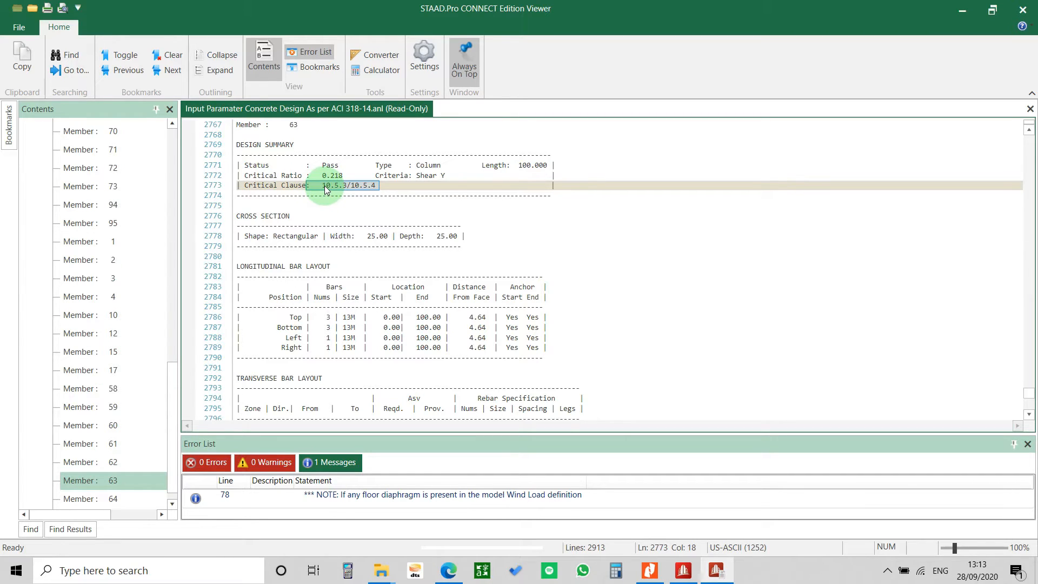
left_click(698, 231)
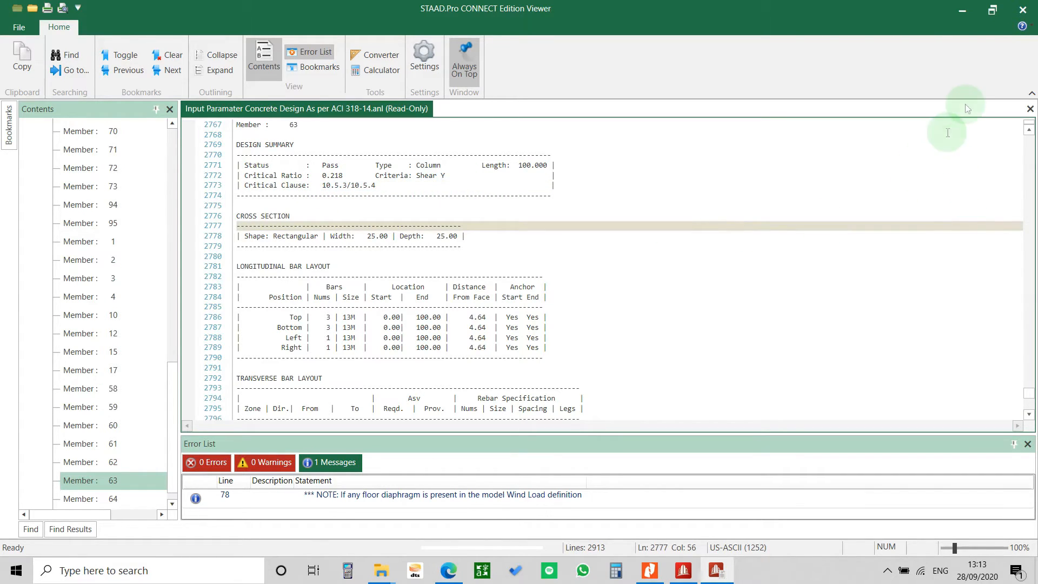
left_click(1021, 11)
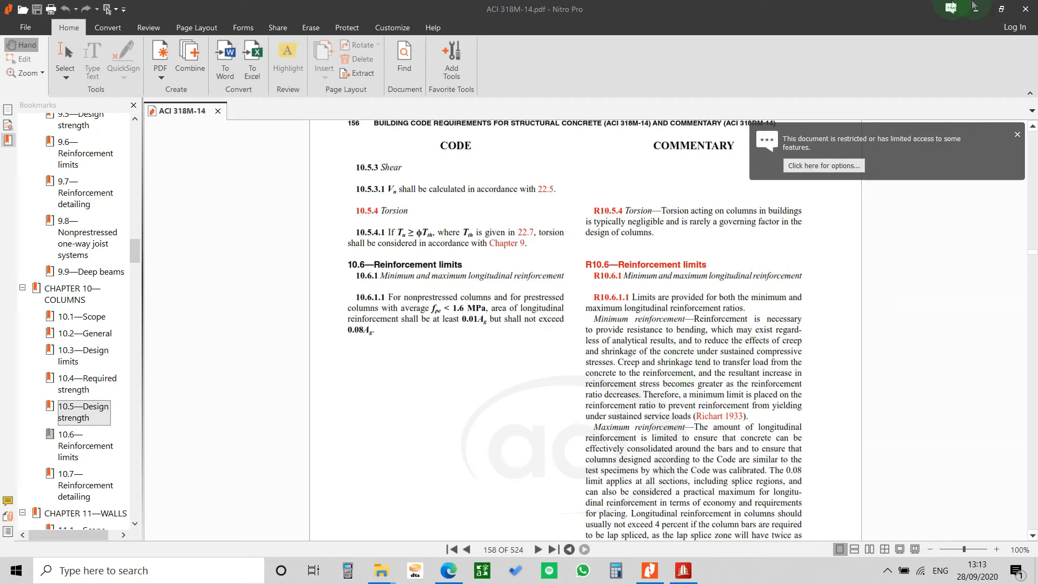
scroll(724, 373, "down", 2)
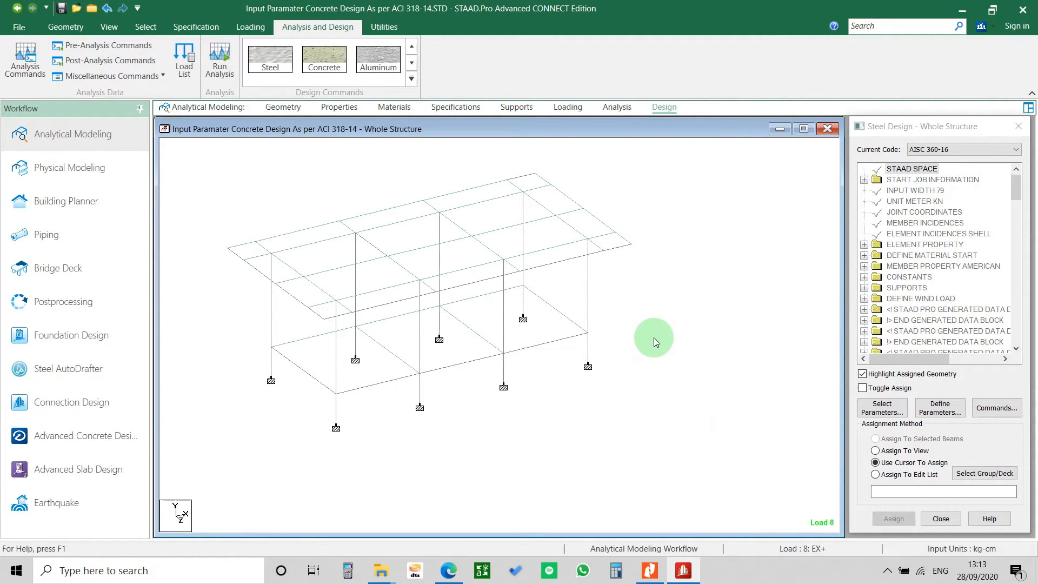
Step: In STAAD.Pro, open the concrete design commands for ACI 318 2014 and expand the START CONCRETE DESIGN block
left_click(664, 110)
left_click(324, 59)
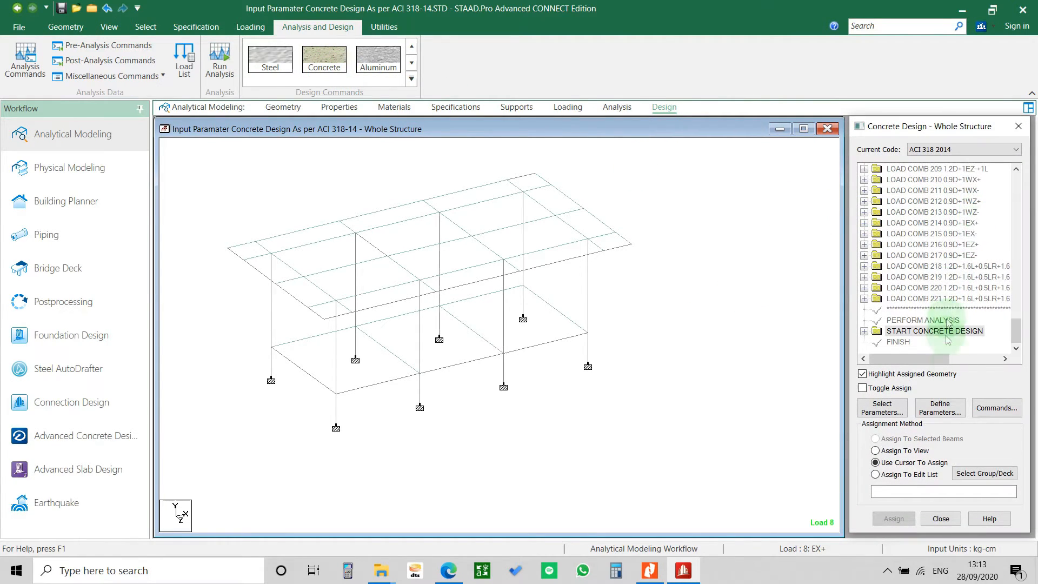
left_click(864, 331)
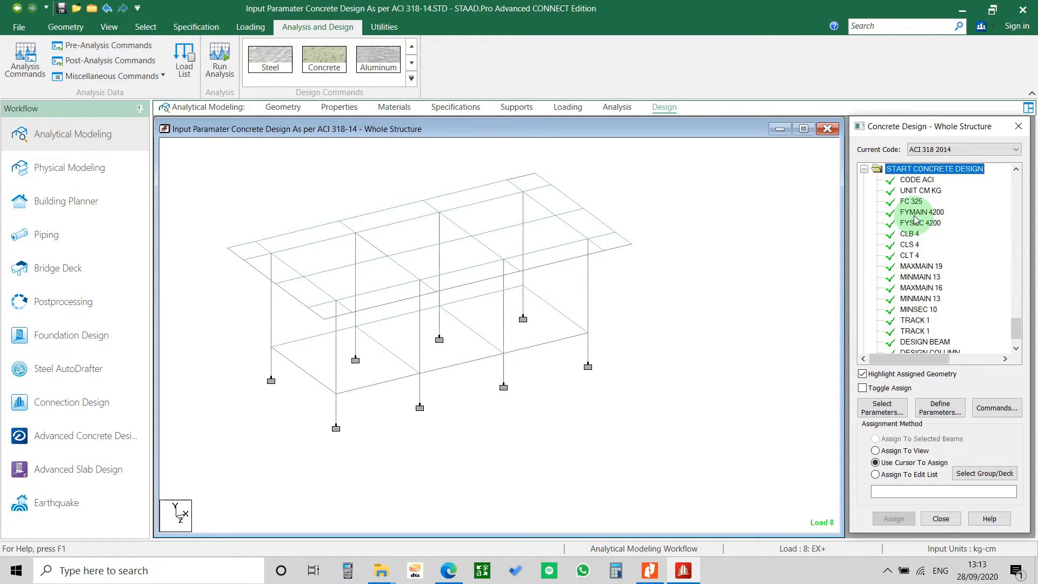
Step: Review the concrete design parameters and show the members assigned to the TRACK and DESIGN COLUMN entries, finishing with nothing selected
scroll(917, 222, "up", 2)
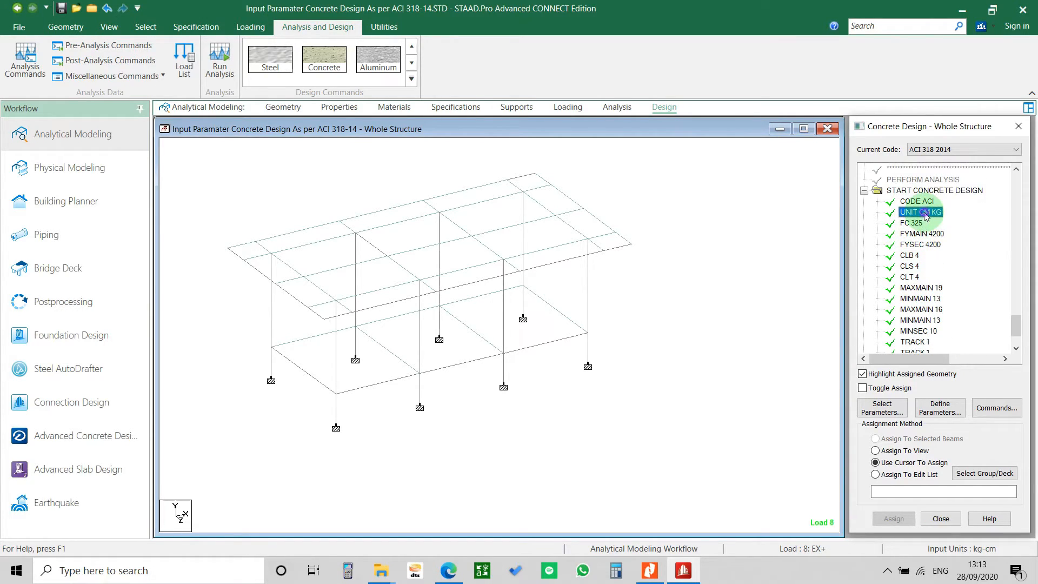
left_click(918, 226)
scroll(921, 231, "down", 2)
left_click(920, 277)
left_click(925, 309)
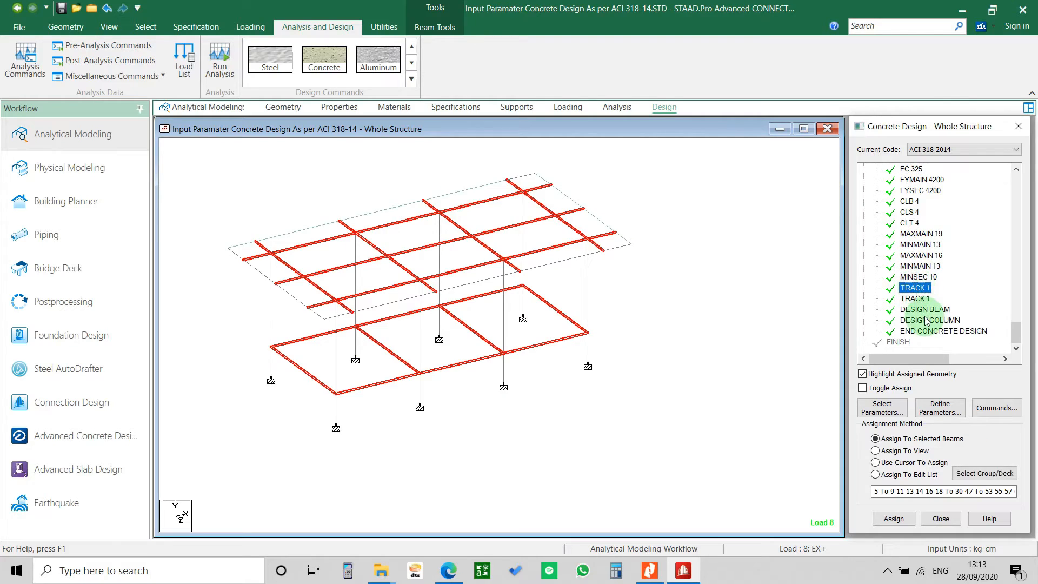
left_click(930, 321)
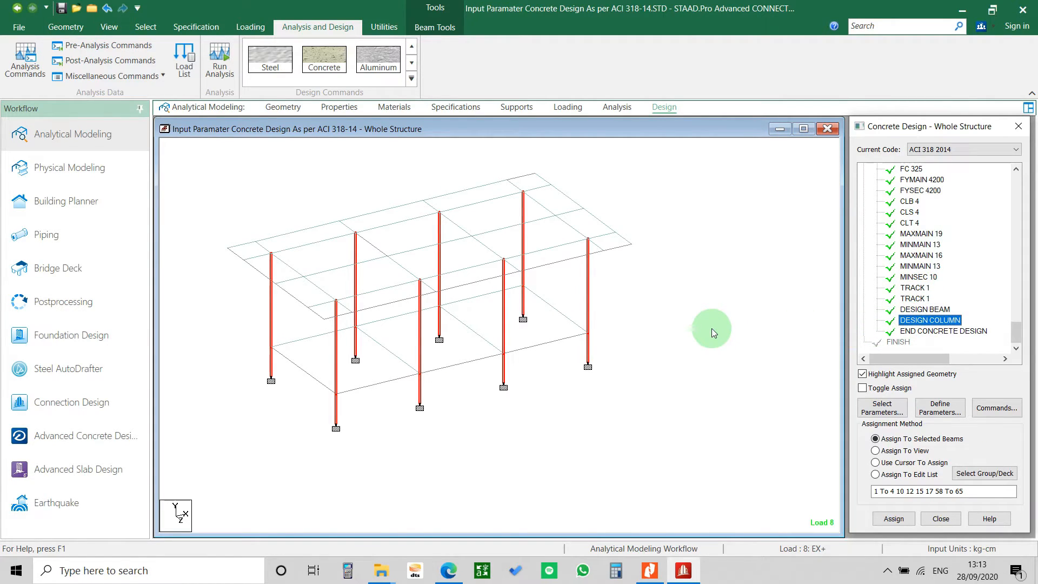
left_click(691, 286)
scroll(695, 306, "down", 2)
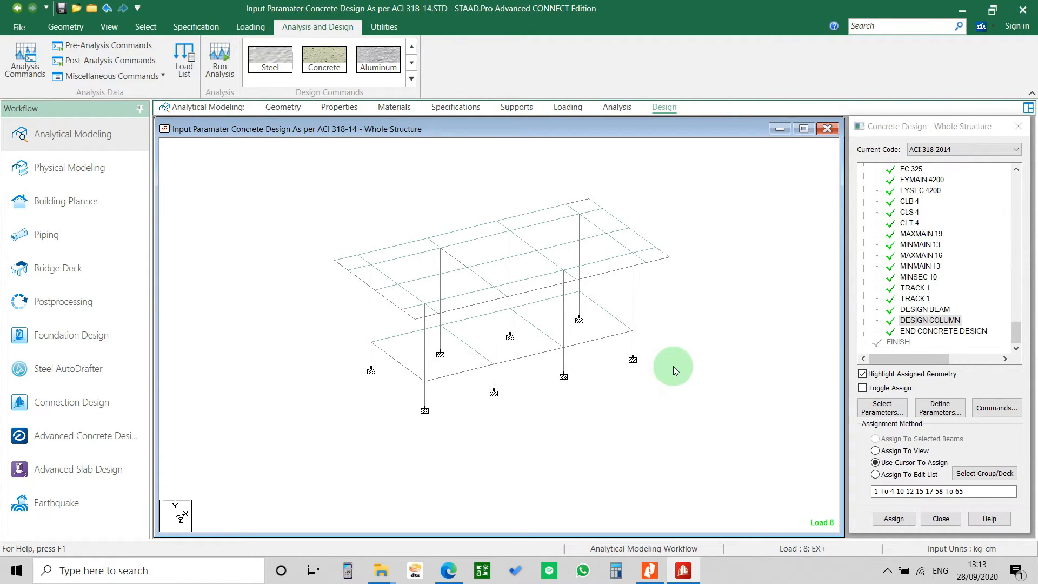
scroll(489, 338, "up", 1)
left_click(462, 292)
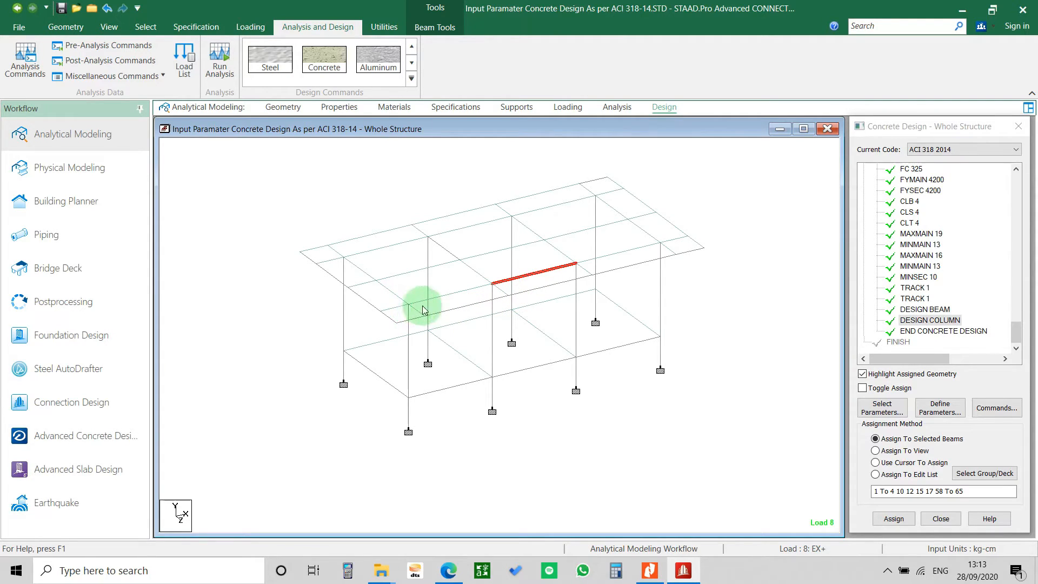
scroll(424, 310, "down", 4)
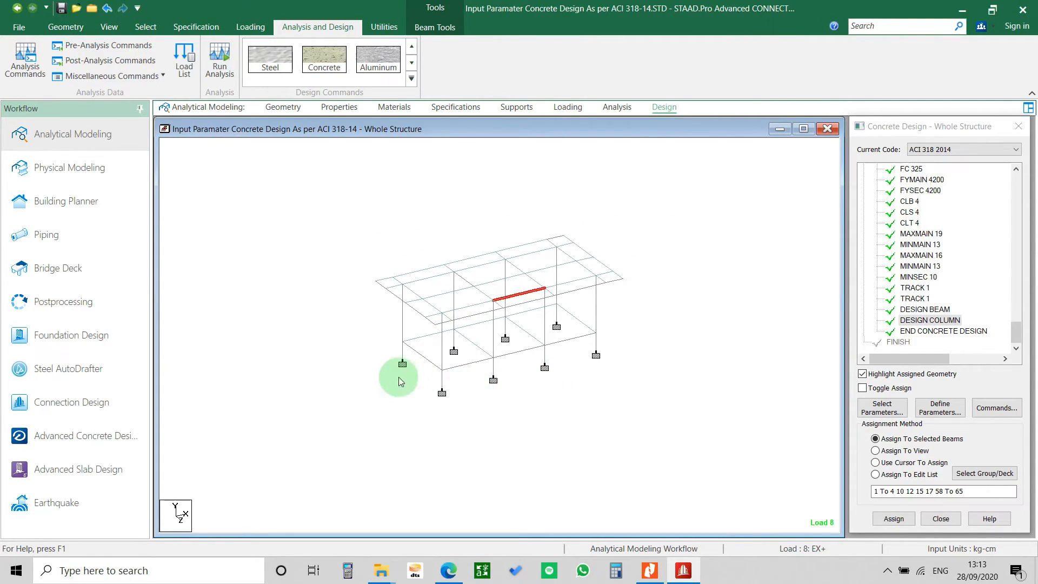
scroll(396, 375, "up", 2)
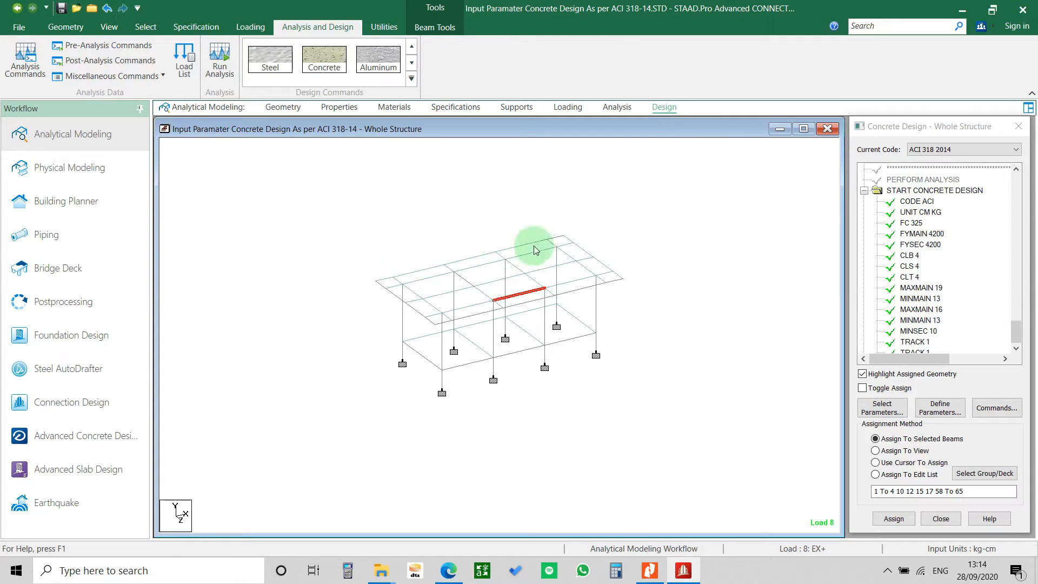
left_click(690, 263)
left_click(372, 250)
left_click(397, 251)
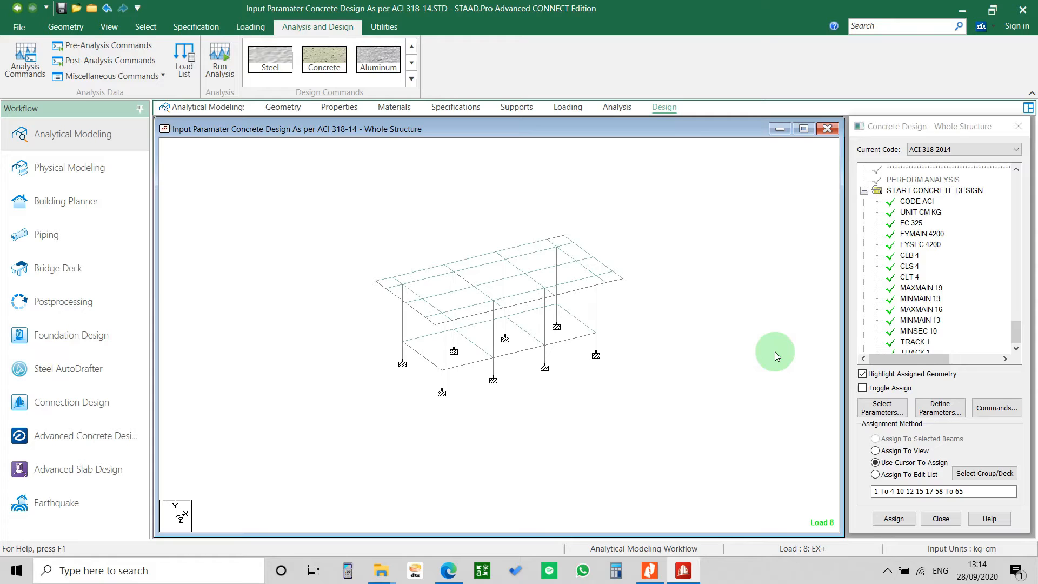
Step: View the available ACI 318 2014 design commands and close their dialog without adding any
left_click(995, 411)
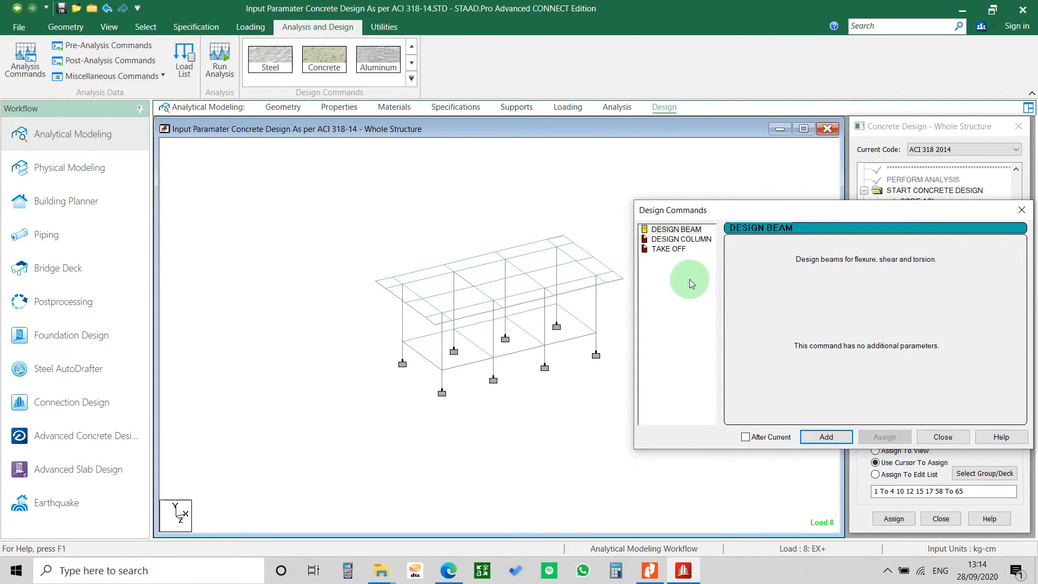
left_click_drag(731, 215, 512, 217)
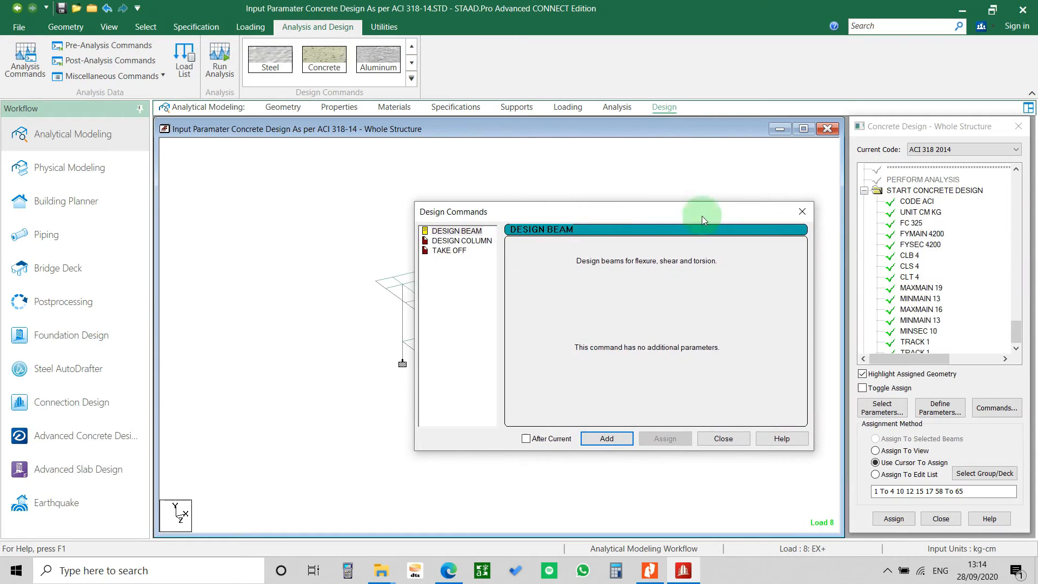
left_click(802, 213)
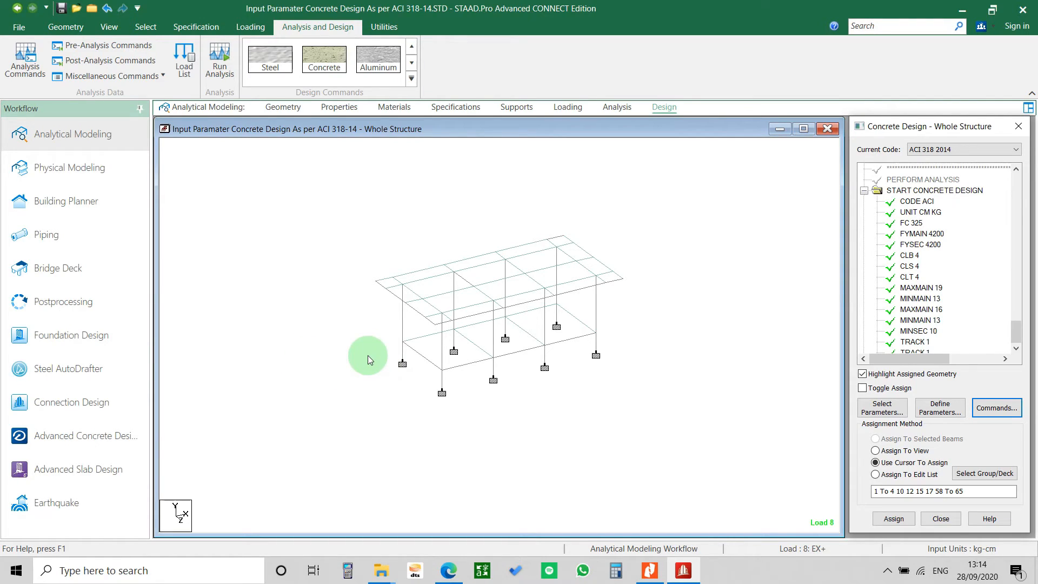
Step: Enter the Postprocessing workflow and restrict the result load cases to a range of combinations starting at 100 1D
scroll(543, 310, "up", 3)
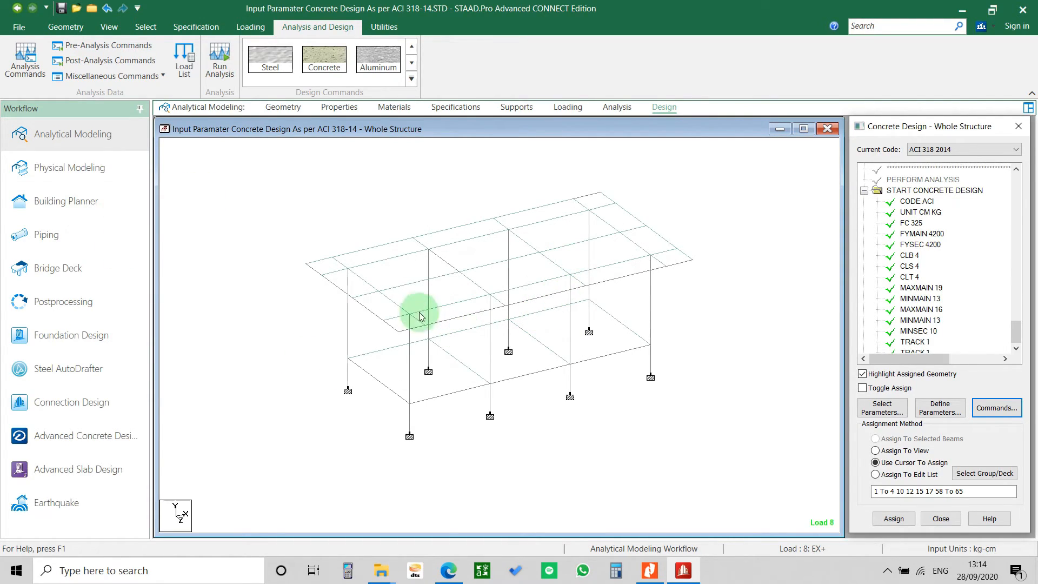
left_click(133, 302)
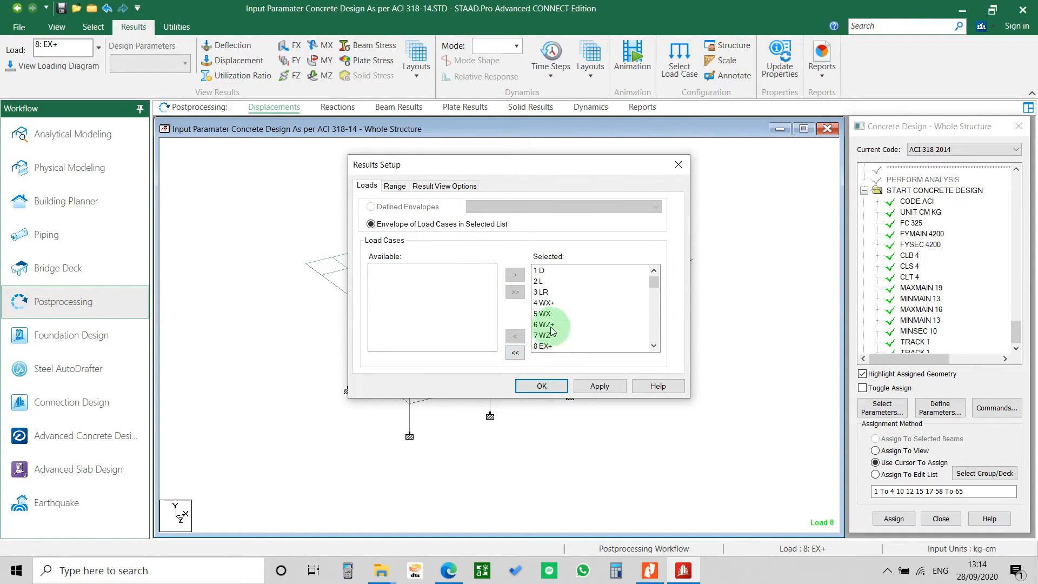
left_click(515, 353)
mouse_move(484, 279)
left_mouse_down()
mouse_move(483, 301)
mouse_move(487, 290)
left_mouse_up()
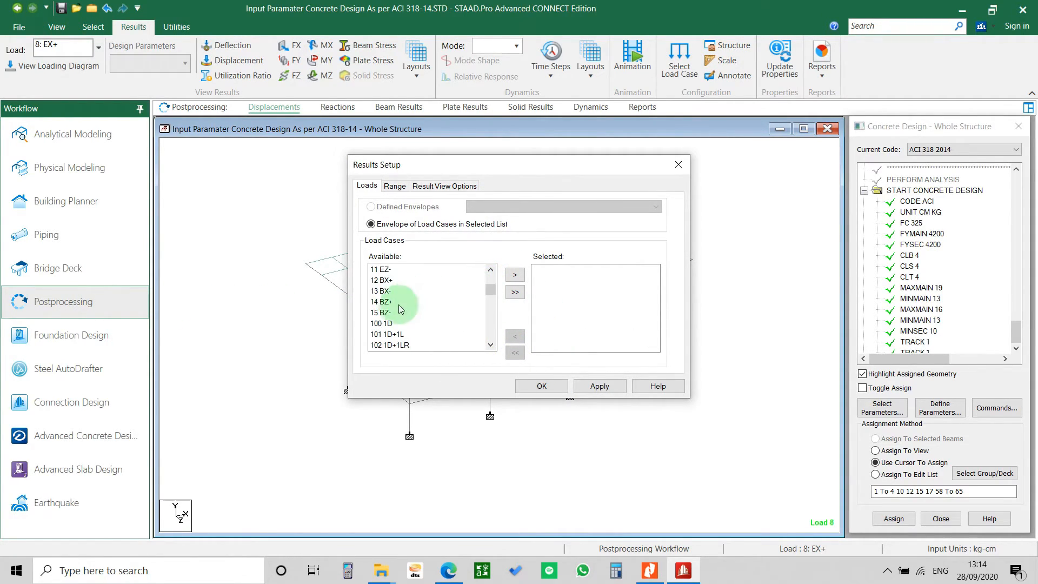
scroll(391, 328, "down", 12)
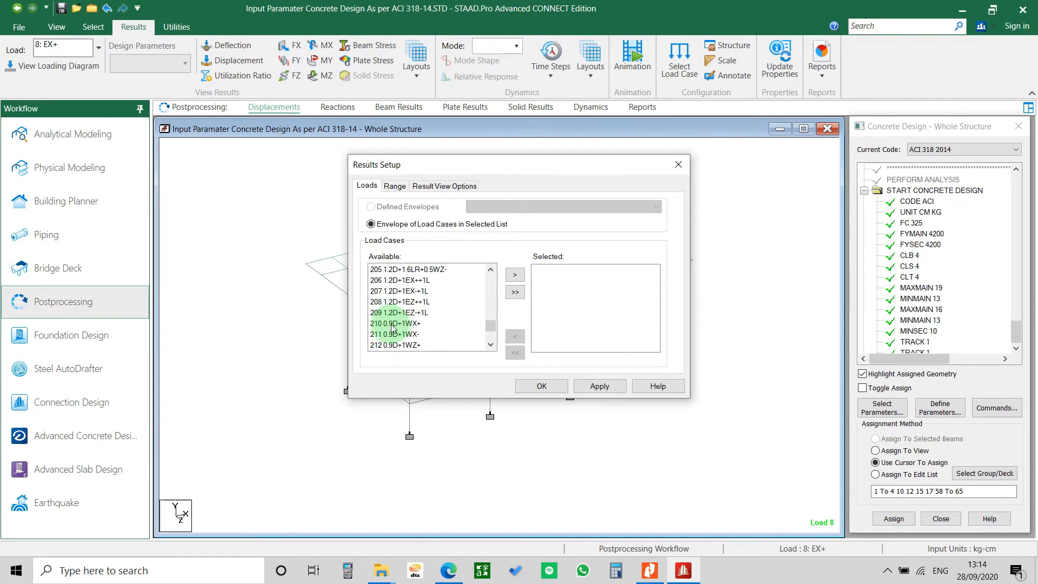
left_click(406, 313, "shift")
left_click(515, 275)
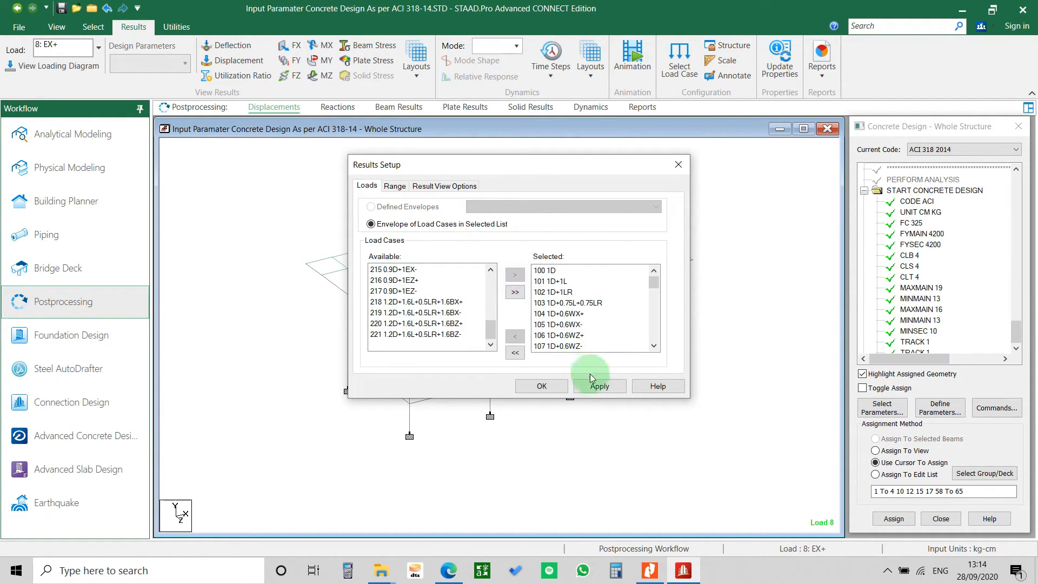
left_click(540, 386)
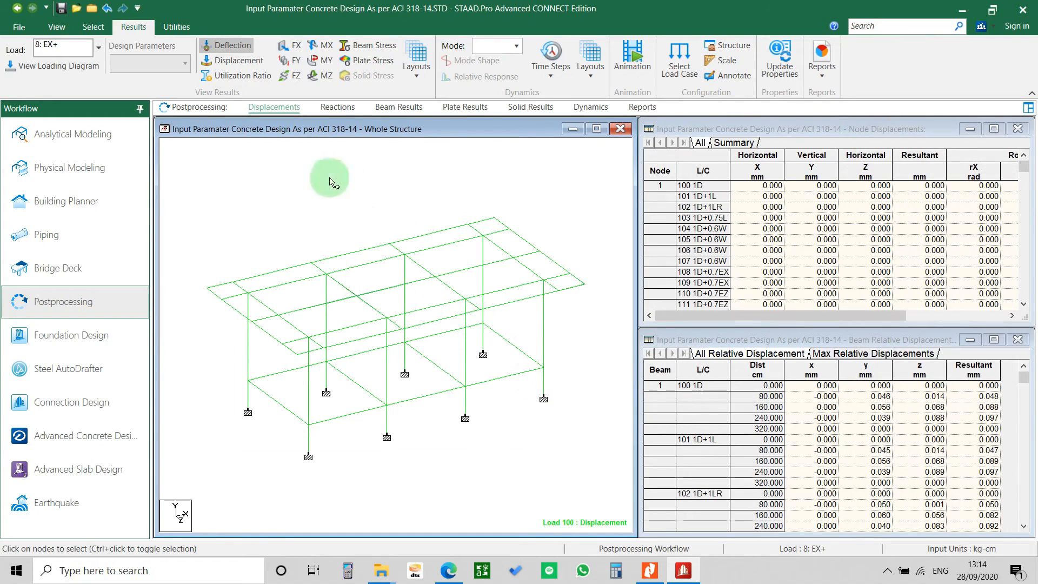
Step: Display the plate stress contour for load case 101: 1D+1L with stress type MX (local), keeping the model in view
left_click(465, 108)
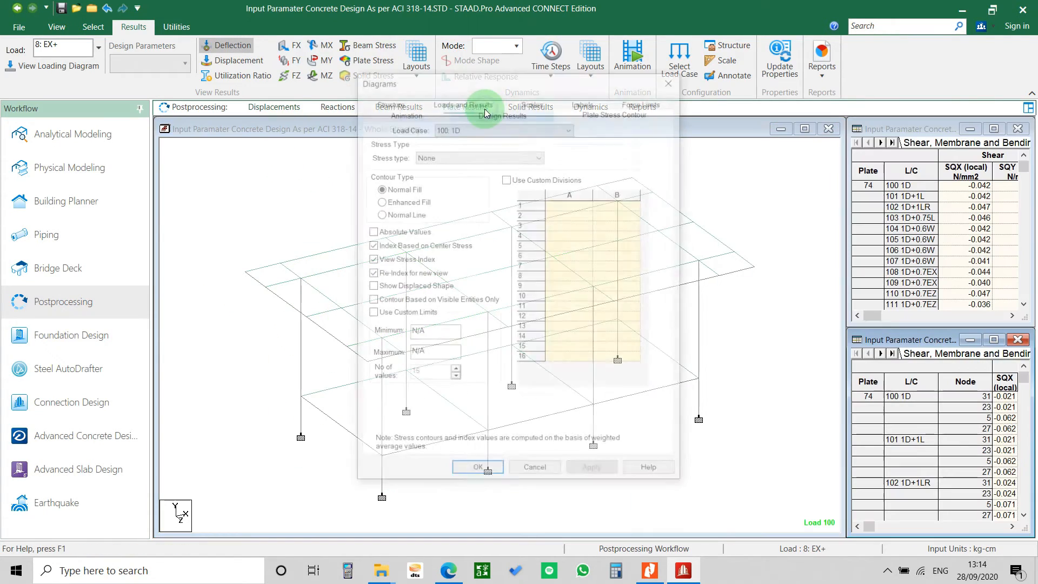
left_click(536, 127)
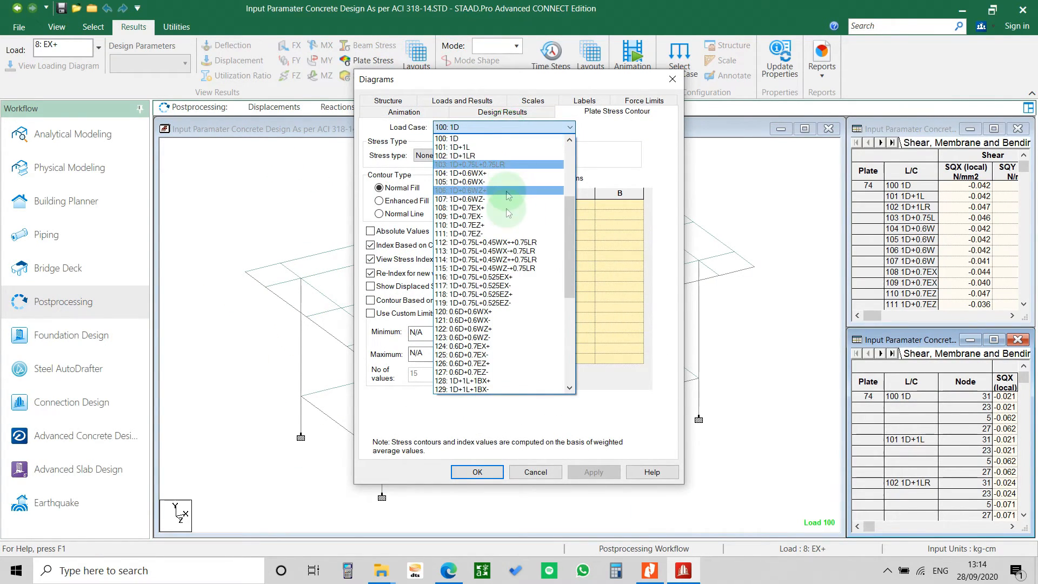
left_click(489, 148)
left_click(482, 154)
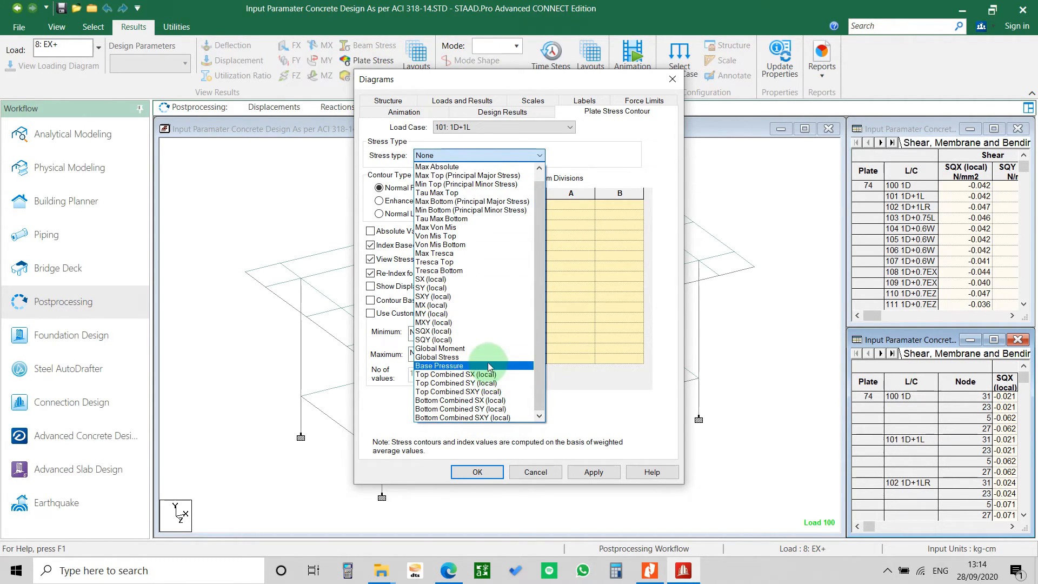
left_click(456, 305)
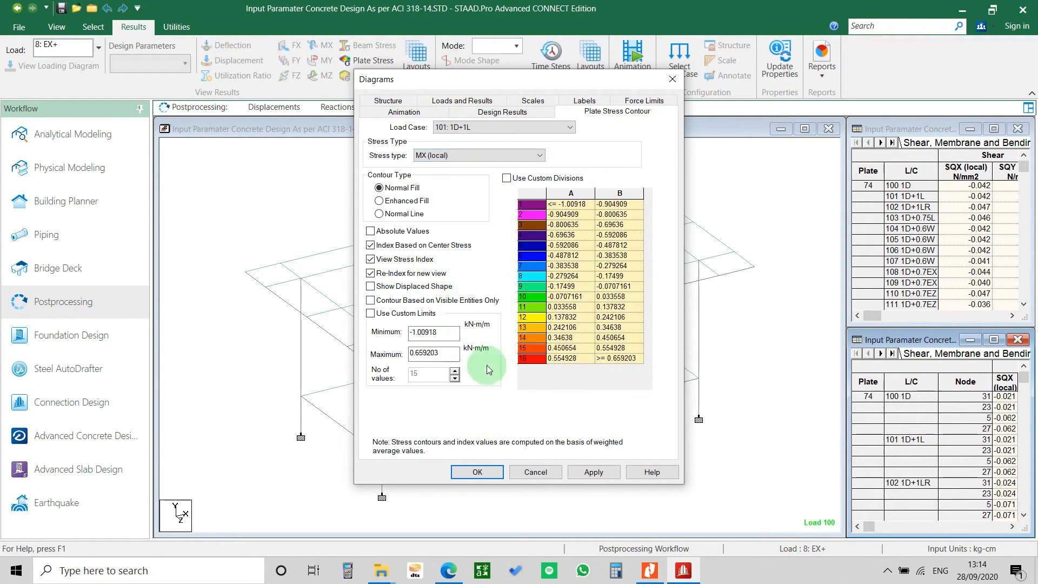
left_click(594, 473)
left_click_drag(535, 79, 712, 237)
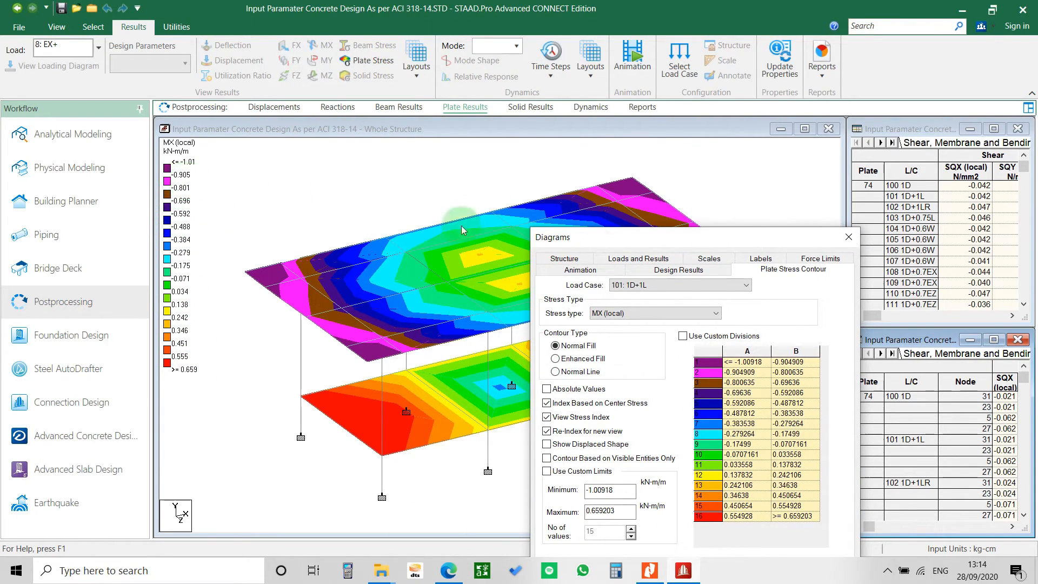
Step: Change the plate stress contour for load case 101: 1D+1L to stress type MY (local) and apply it
left_click_drag(615, 245, 802, 206)
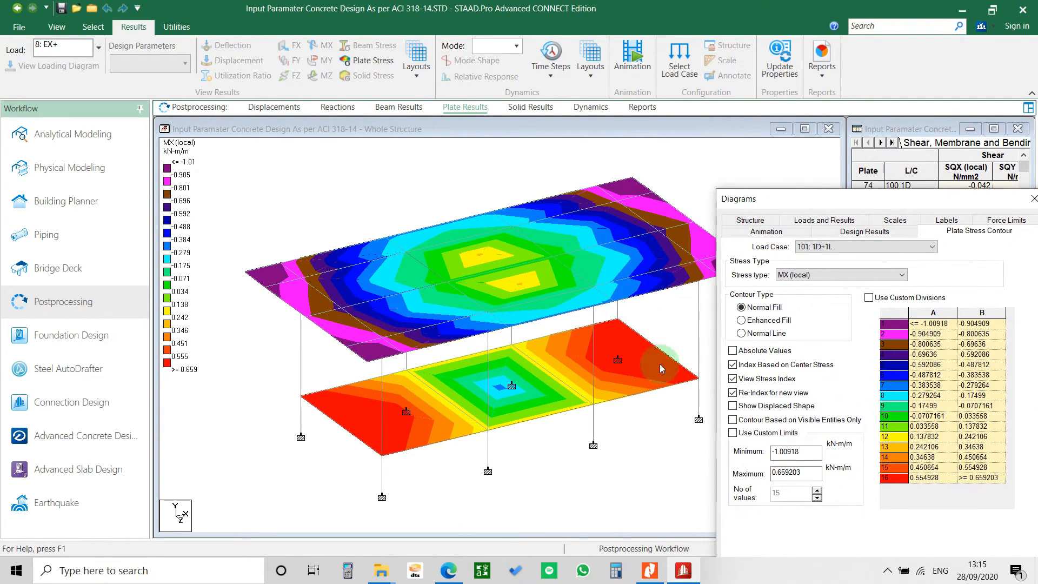
left_click_drag(921, 207, 642, 158)
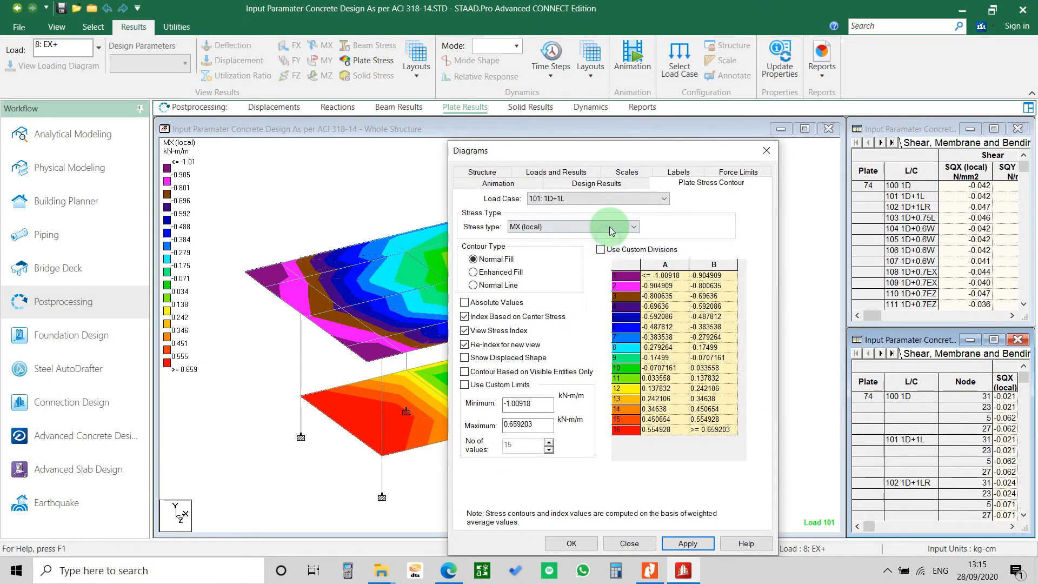
left_click(612, 231)
left_click(582, 385)
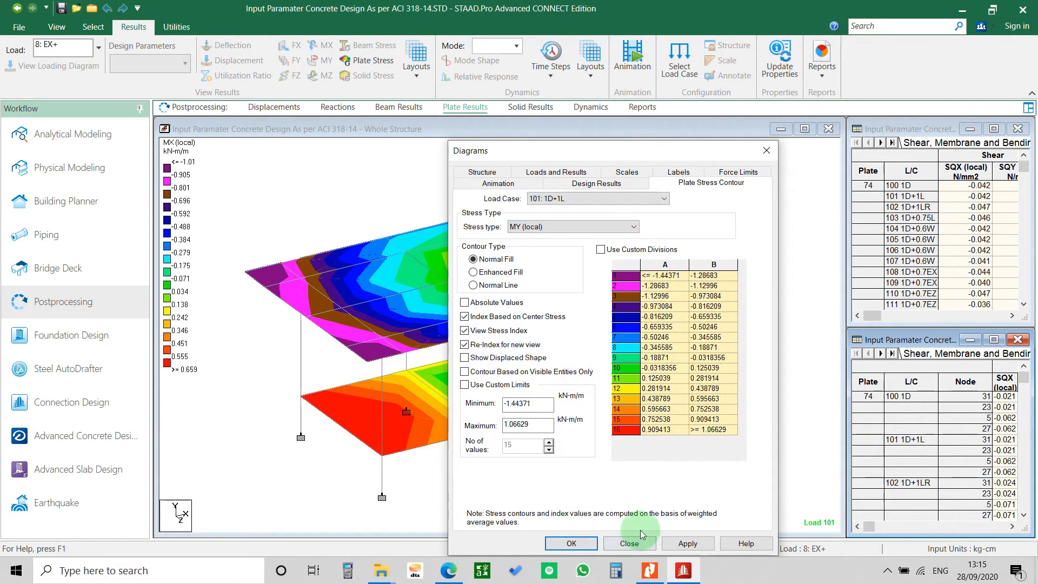
left_click(688, 542)
left_click(571, 543)
middle_click_drag(698, 350, 588, 350)
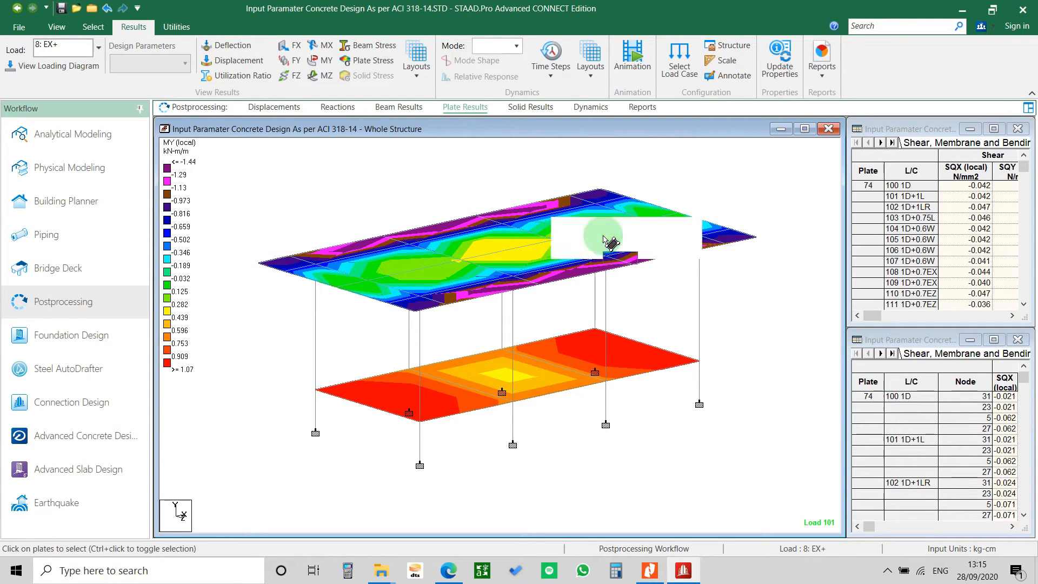
left_click(528, 156)
Step: Return to the Analytical Modeling workflow and open the concrete design definitions, leaving the steel design code at AISC 360-16
left_click(266, 107)
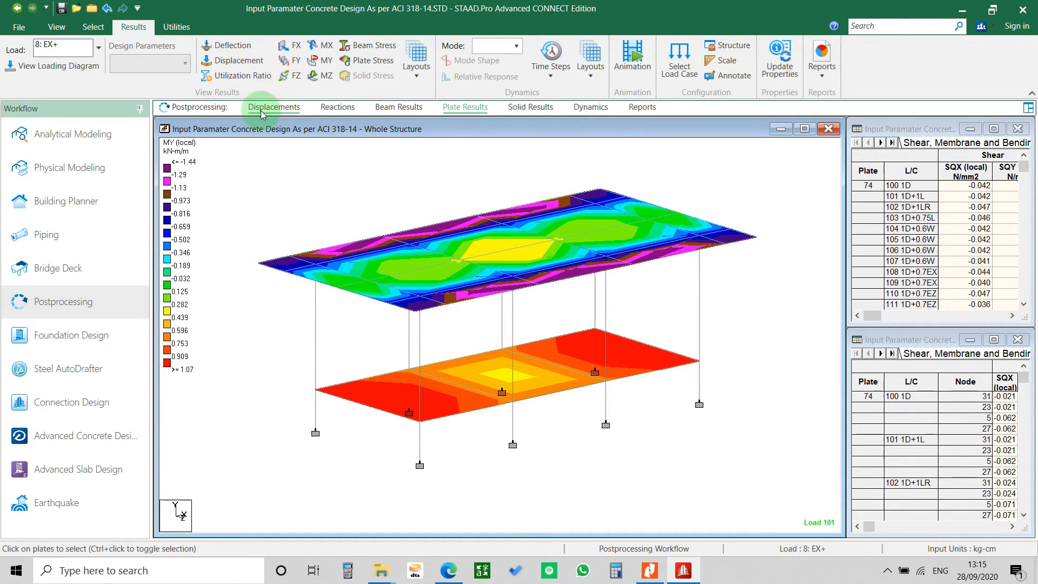
left_click(112, 137)
left_click(664, 107)
left_click(960, 156)
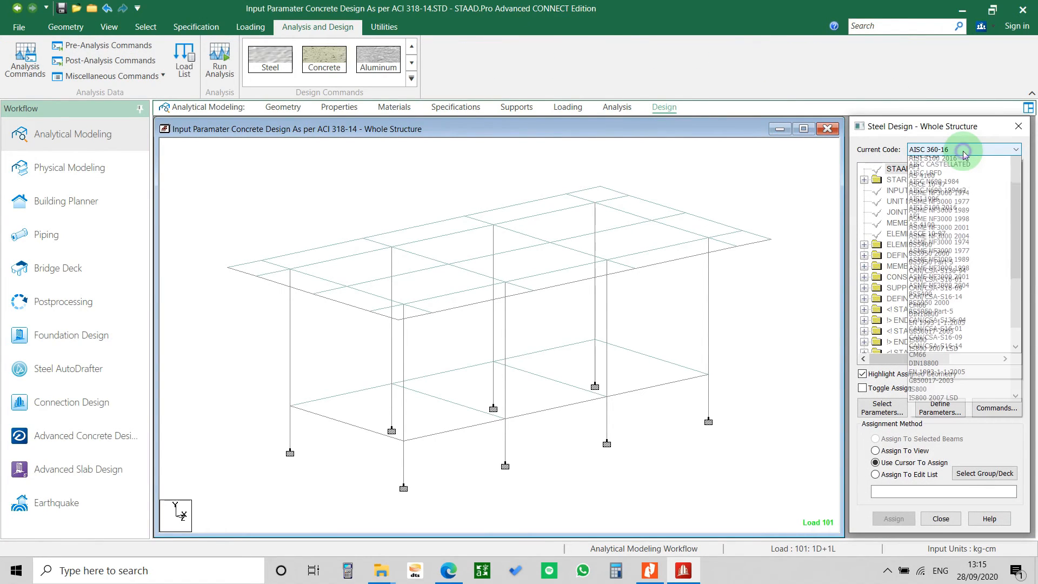
left_click(928, 157)
left_click(928, 157)
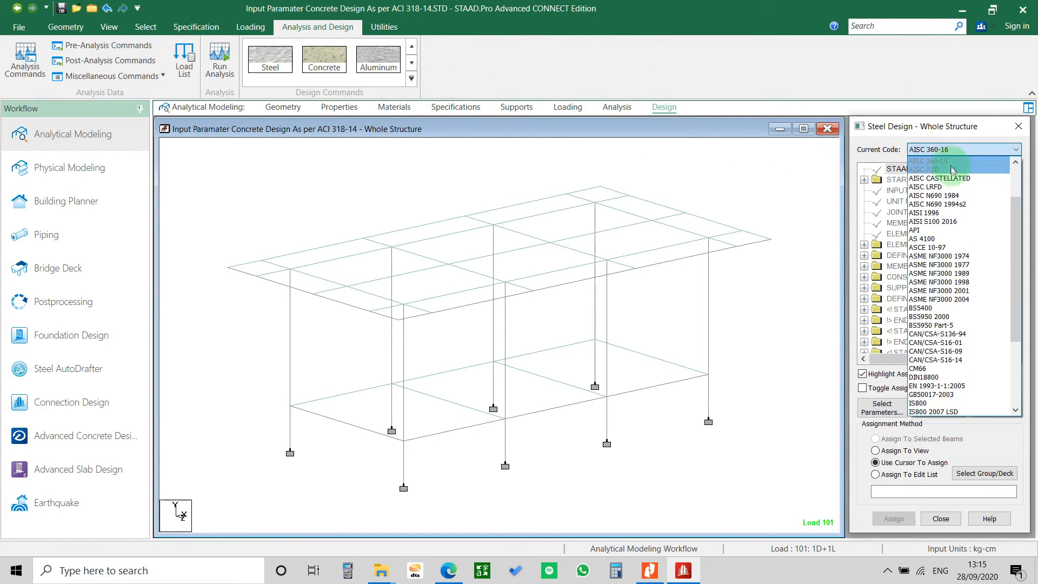
left_click(929, 161)
left_click(317, 59)
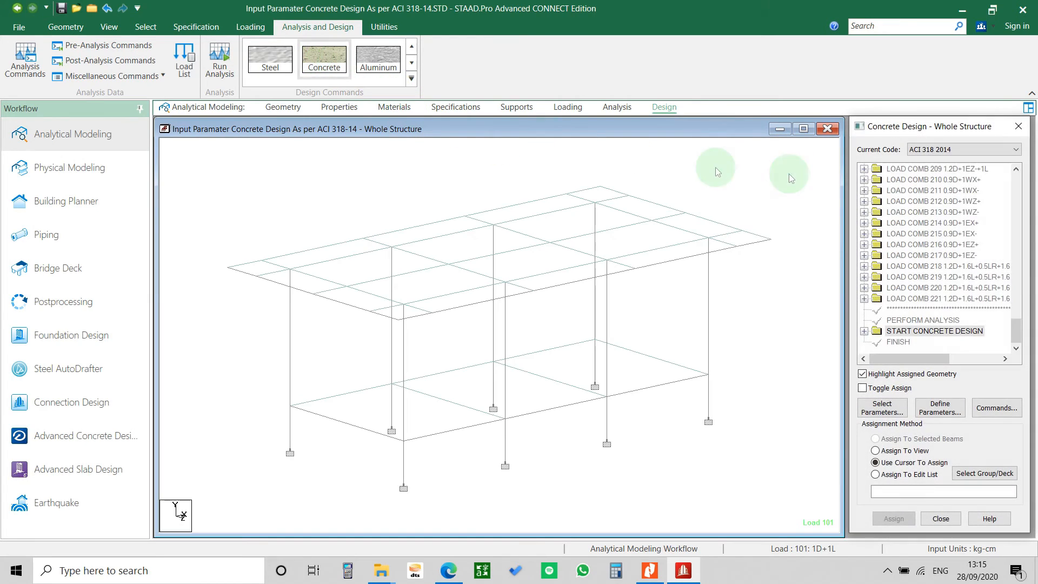
Step: Keep ACI 318 2014 as the concrete code, inspect its available design commands and close them without adding any
left_click(935, 150)
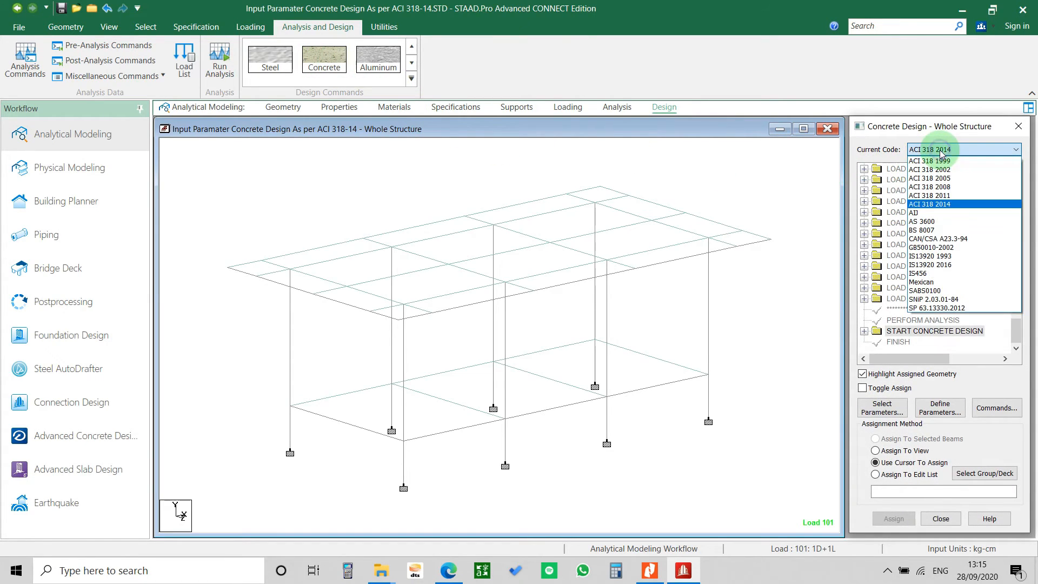
left_click(945, 203)
left_click(998, 409)
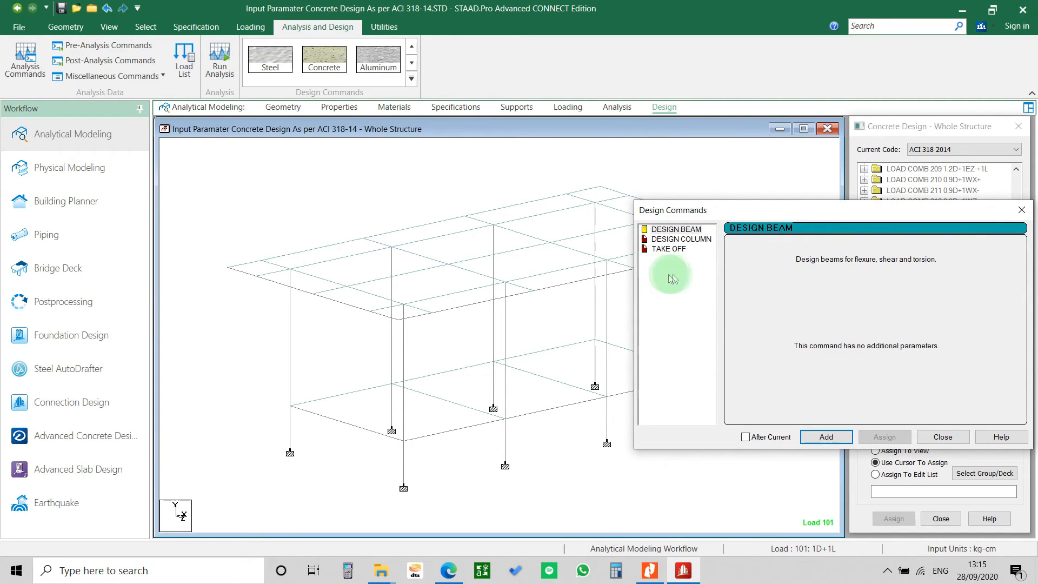
left_click_drag(757, 210, 563, 215)
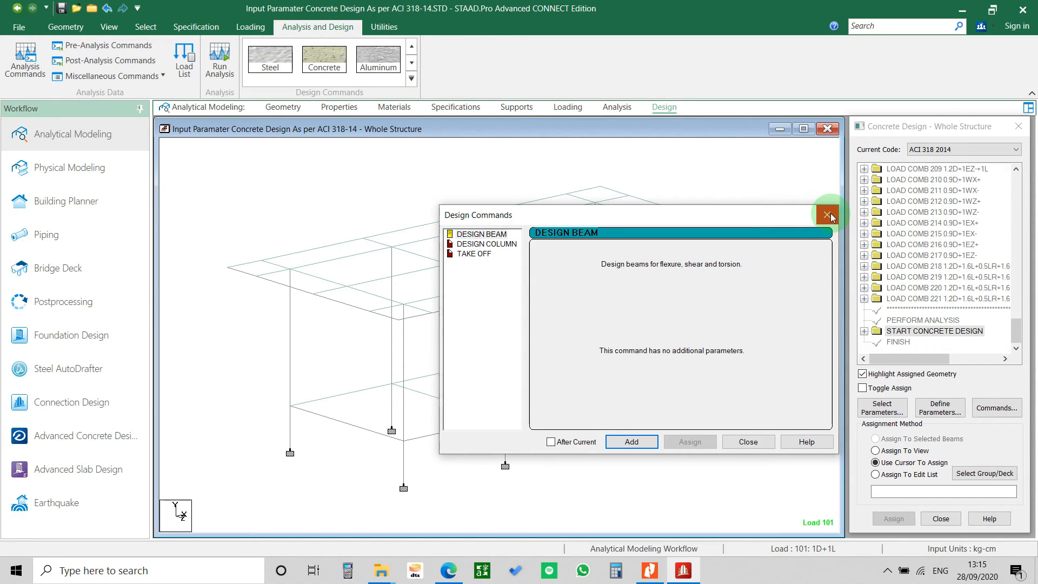
left_click(828, 215)
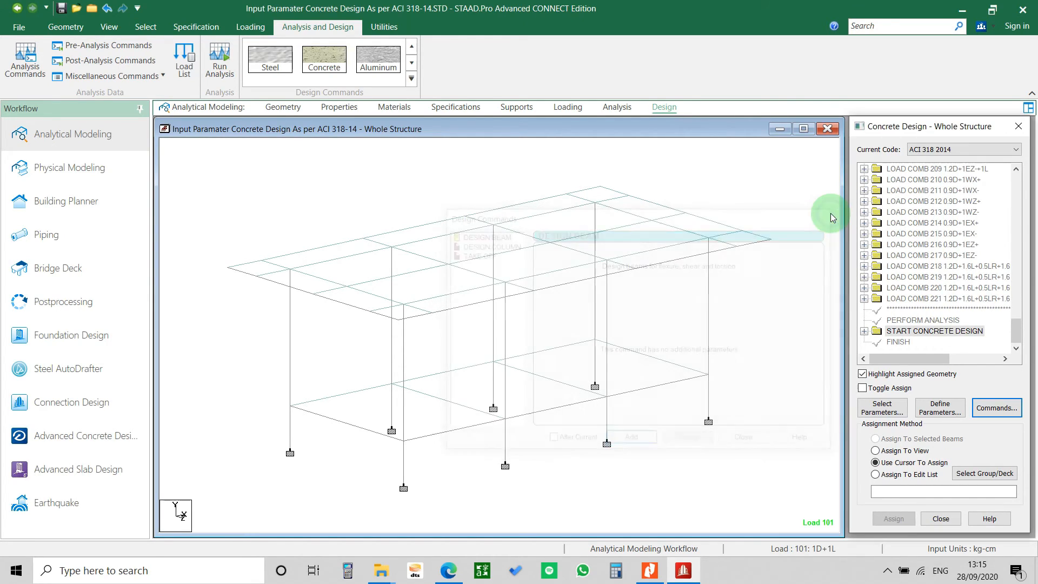
Step: Switch the concrete code to ACI 318 2011 and inspect its DESIGN SLAB/ELEMENT command, closing the dialog without adding it
left_click(960, 149)
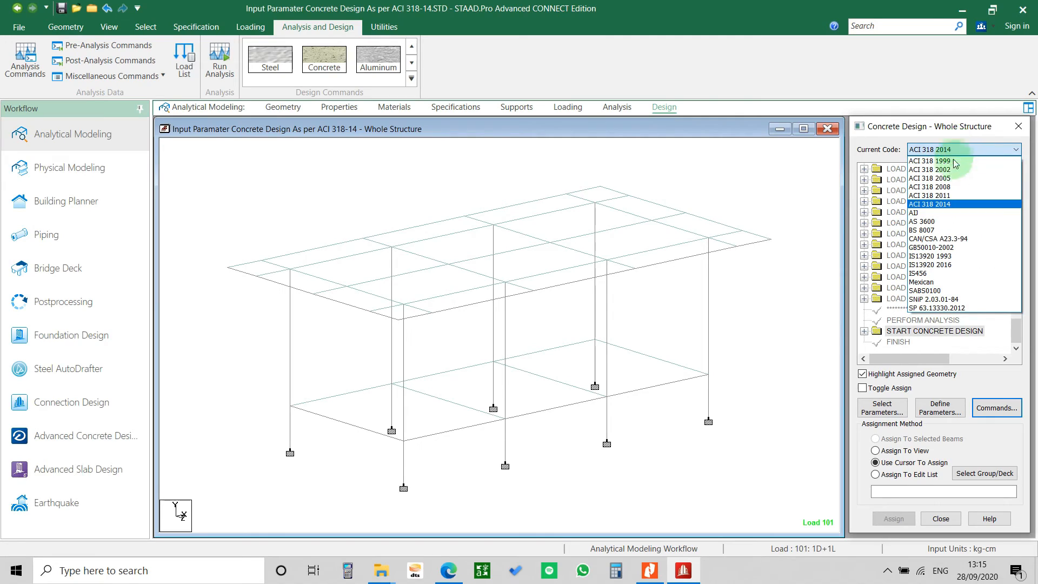
left_click(945, 196)
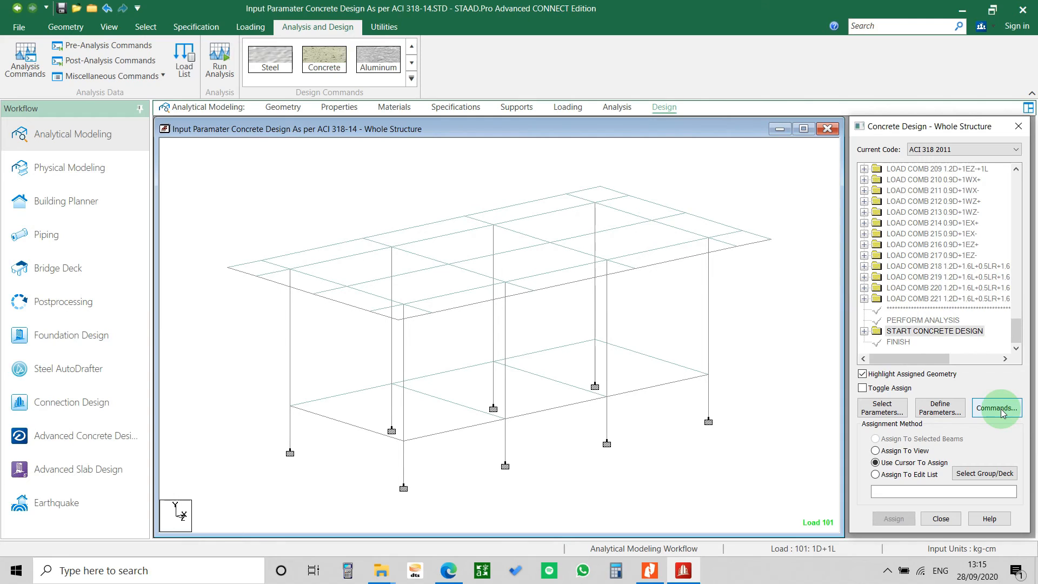
left_click(950, 149)
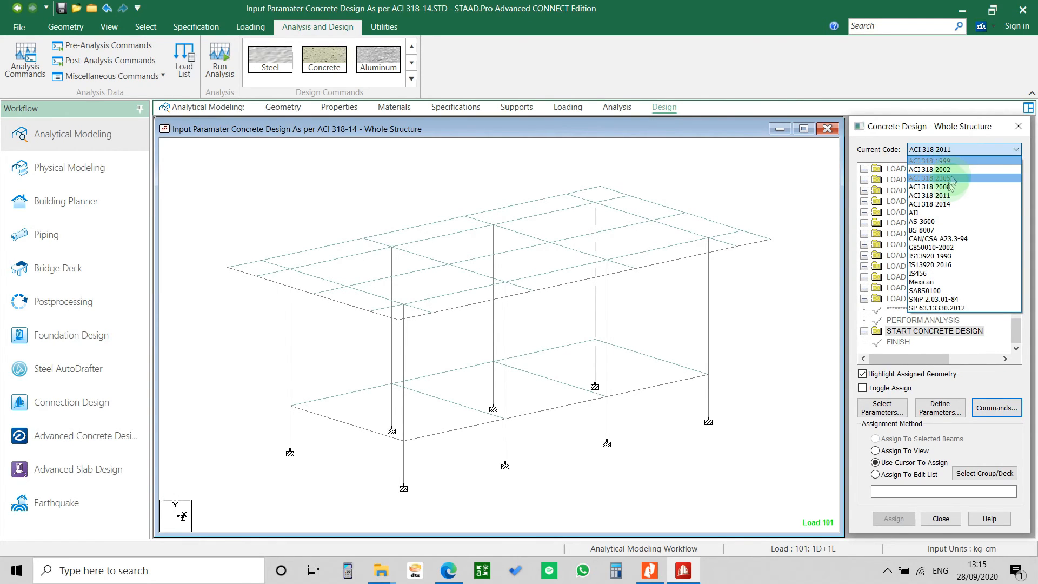
left_click(947, 195)
left_click(997, 408)
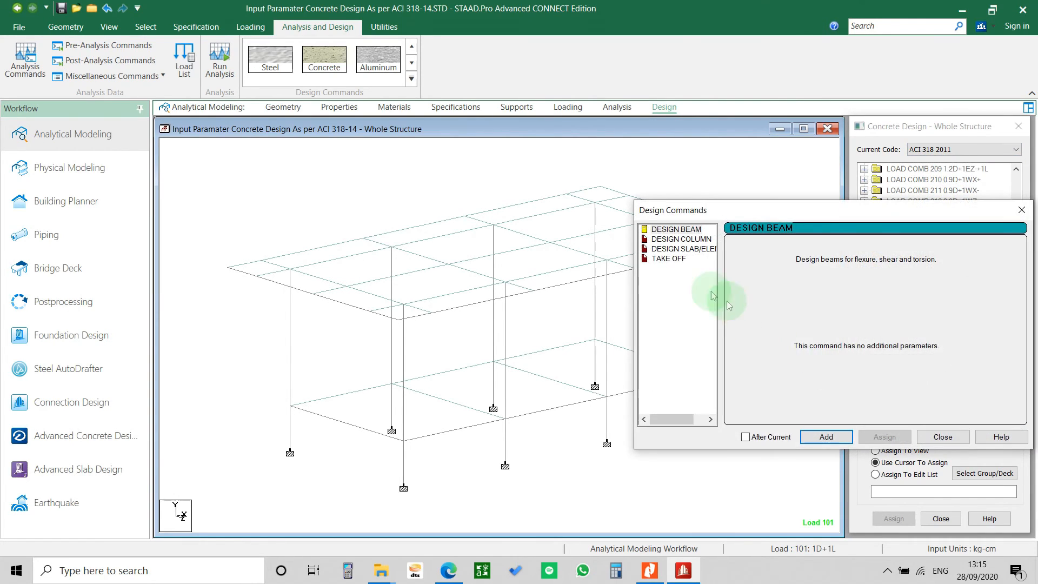
left_click(695, 251)
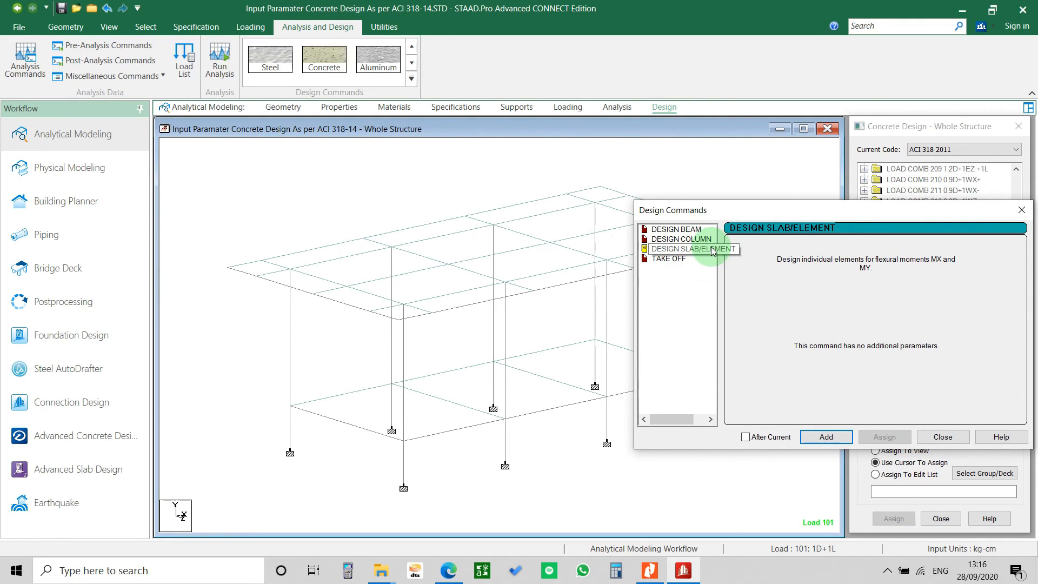
left_click_drag(737, 211, 607, 199)
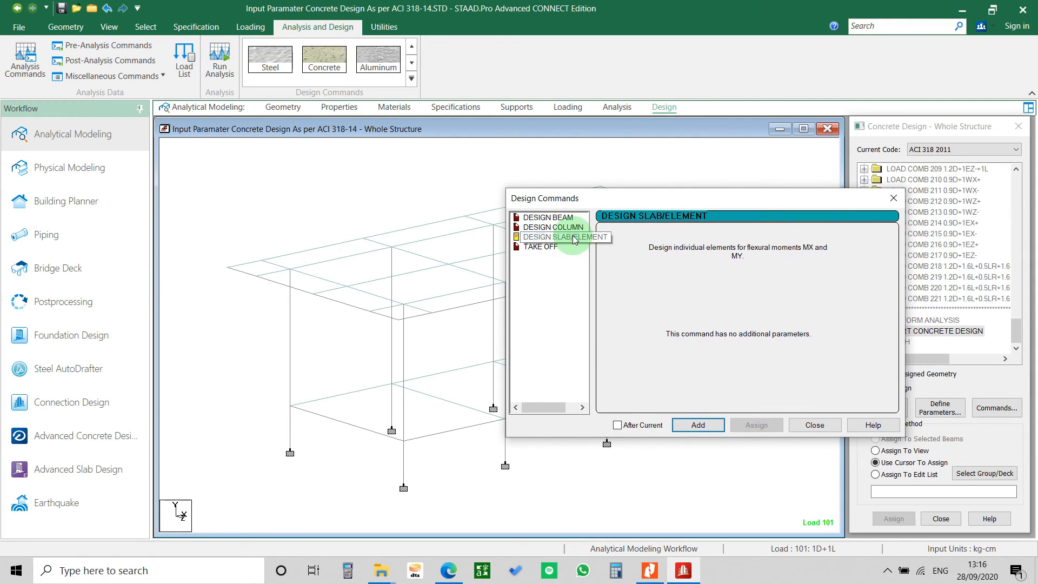
left_click(815, 425)
Step: Set the concrete code back to ACI 318 2014 and expand START CONCRETE DESIGN to review its parameters and commands
left_click(985, 148)
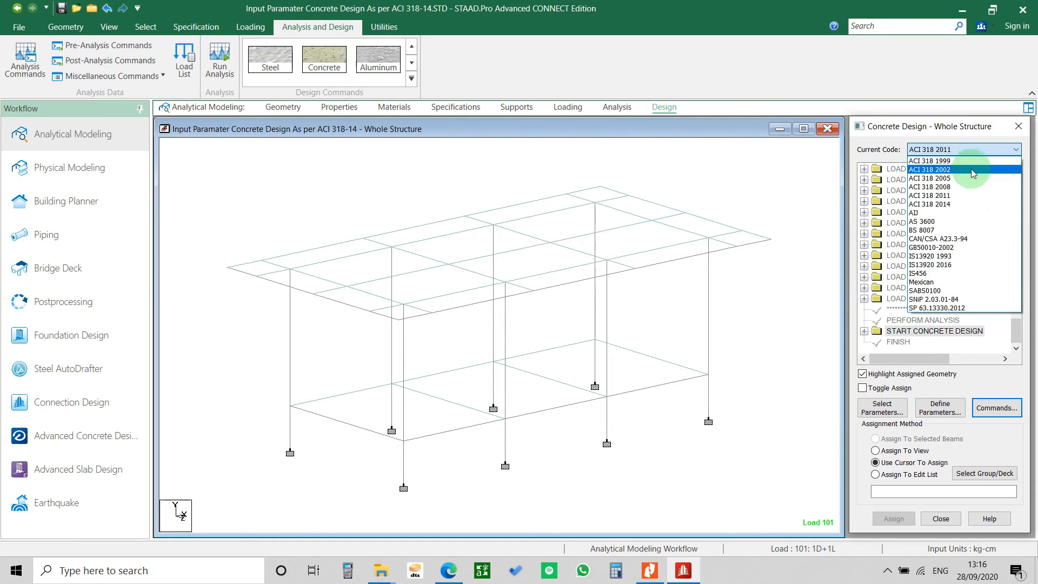
left_click(954, 206)
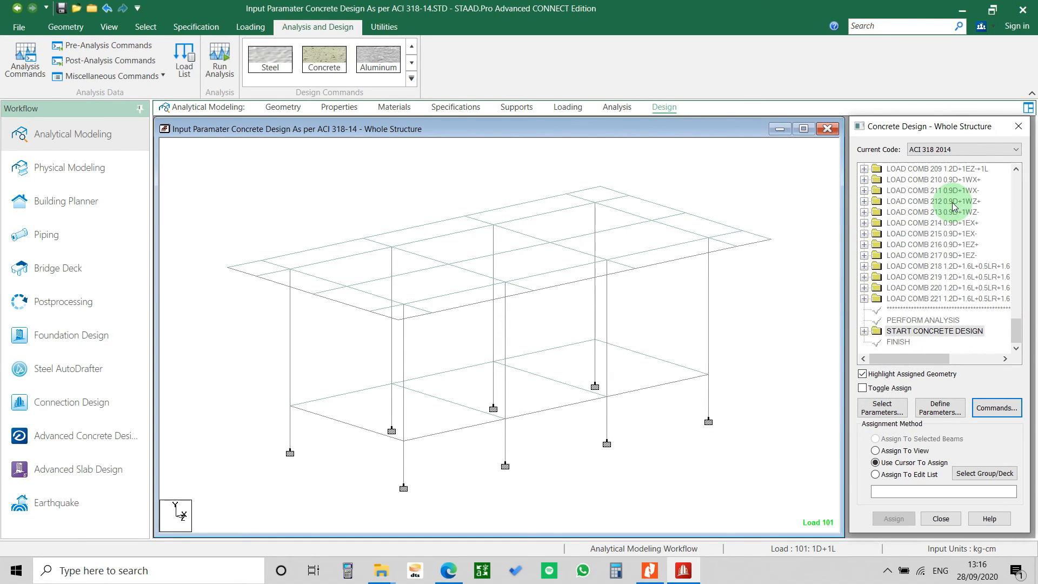
left_click(864, 331)
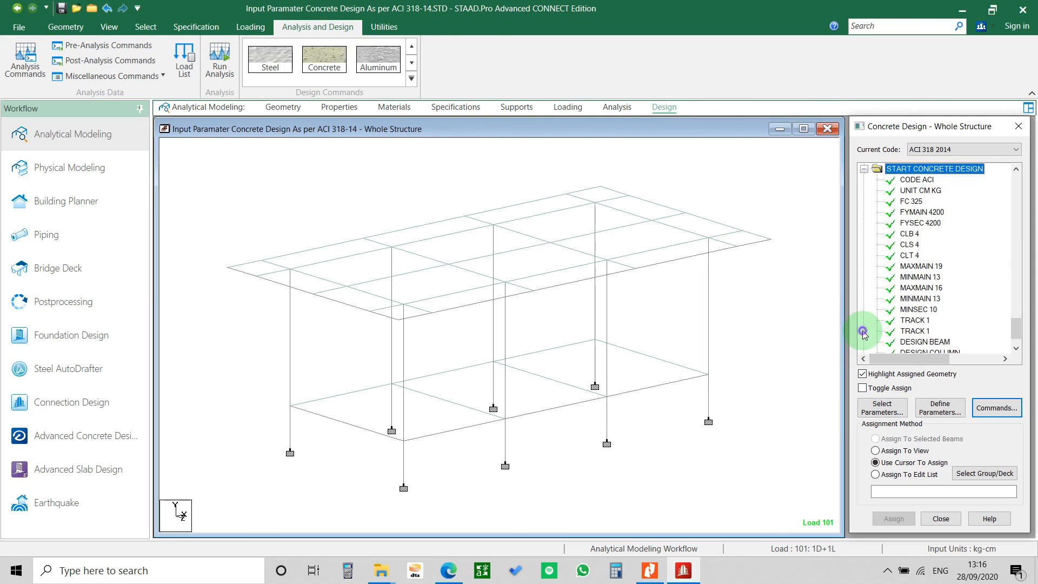
scroll(922, 282, "down", 1)
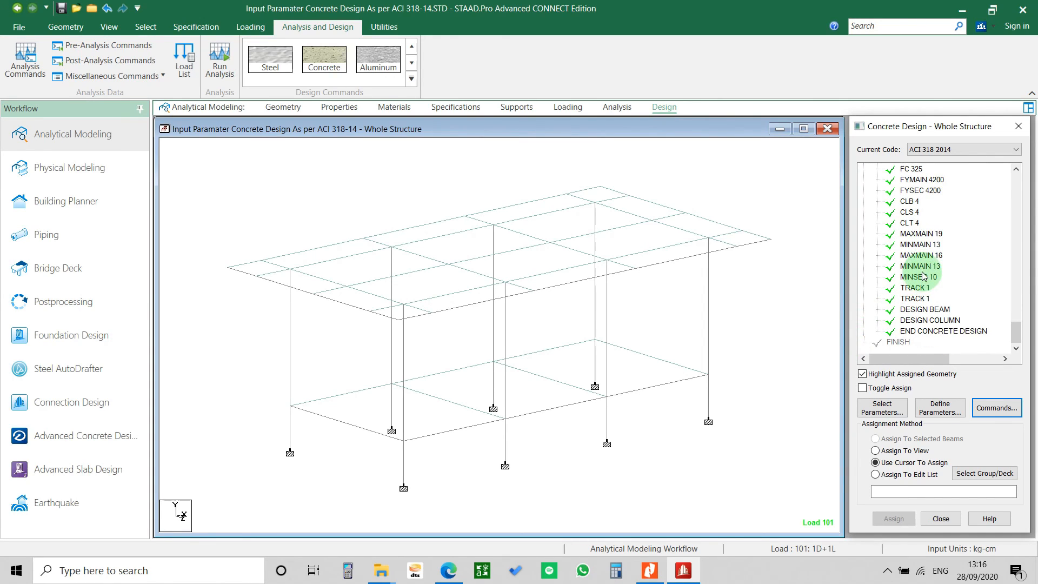
scroll(664, 328, "down", 2)
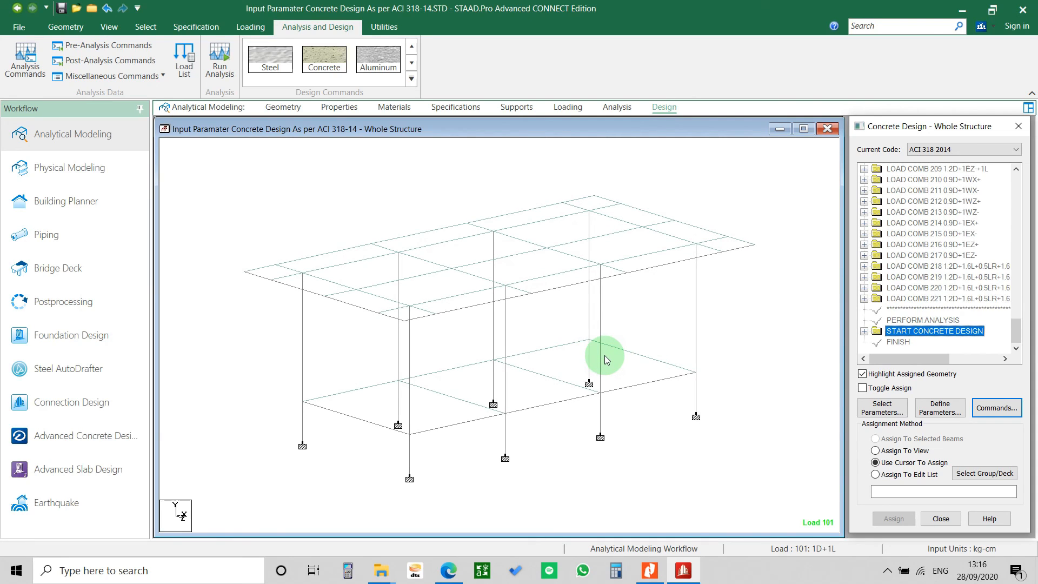
left_click(864, 332)
scroll(697, 336, "down", 2)
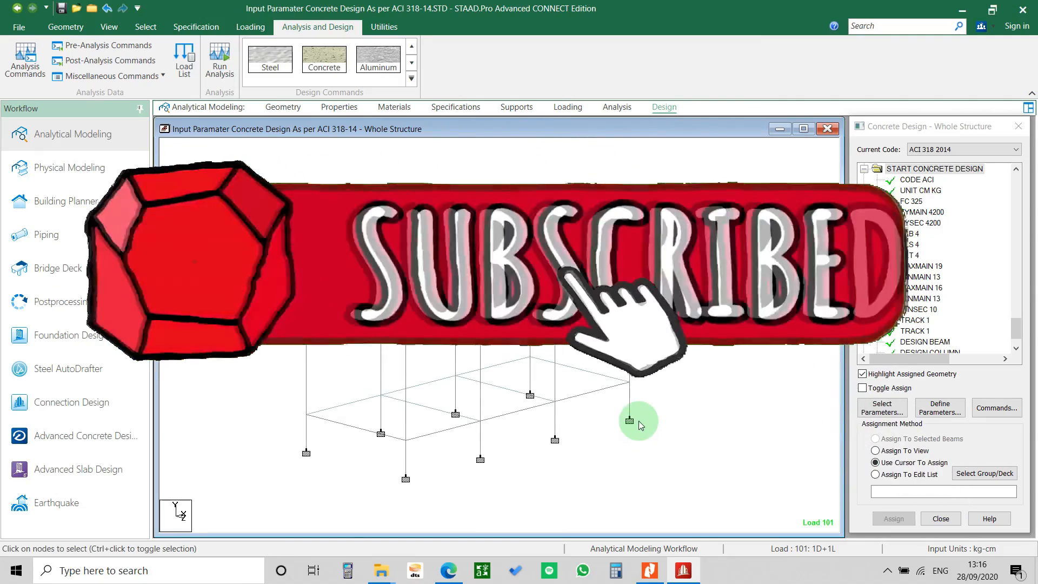
middle_click_drag(638, 422, 626, 383)
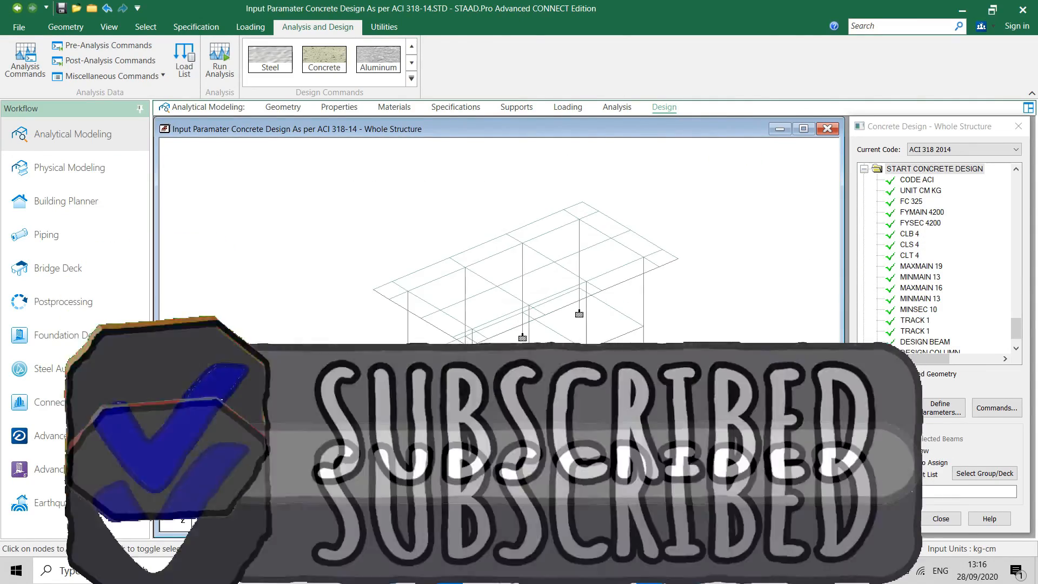
key("Up")
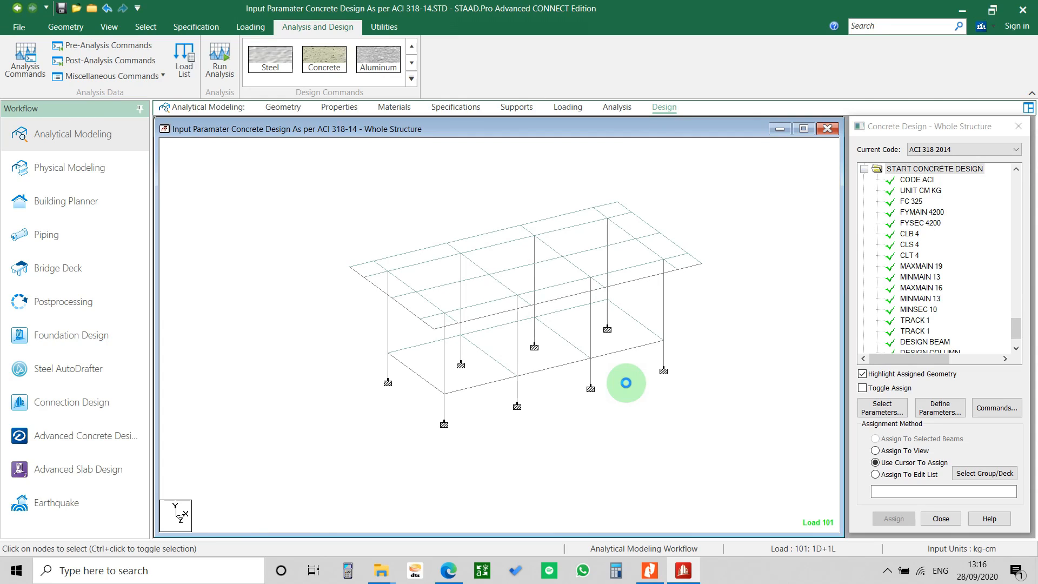